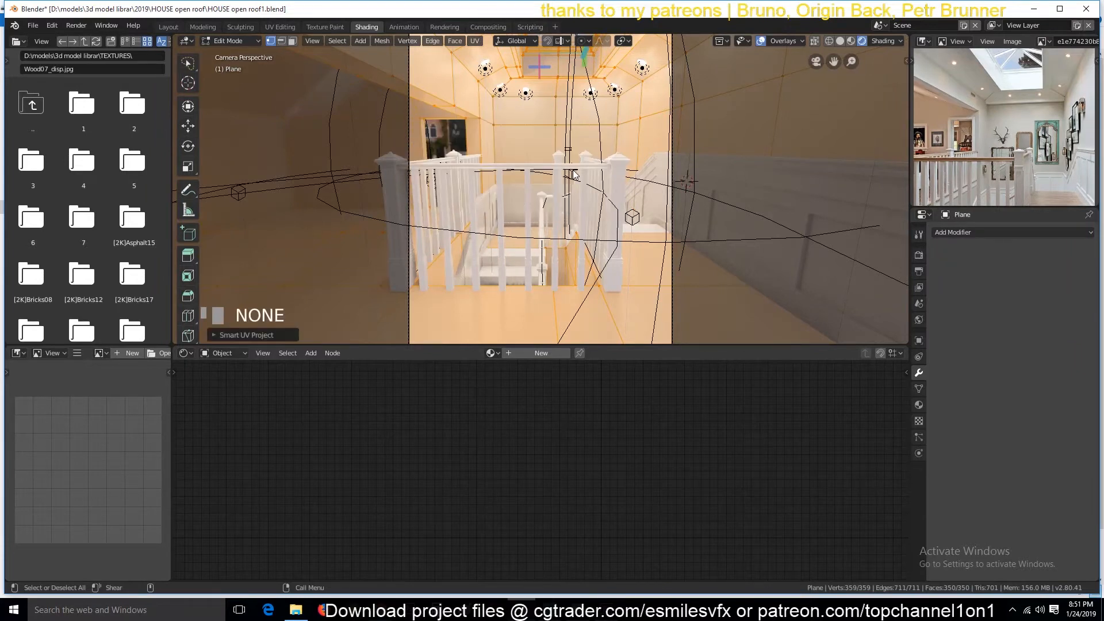
# - Leave mesh editing and give the house shell its own single-user copy of the white wood material
pyautogui.press('Tab')
pyautogui.hotkey('ctrl', 's')
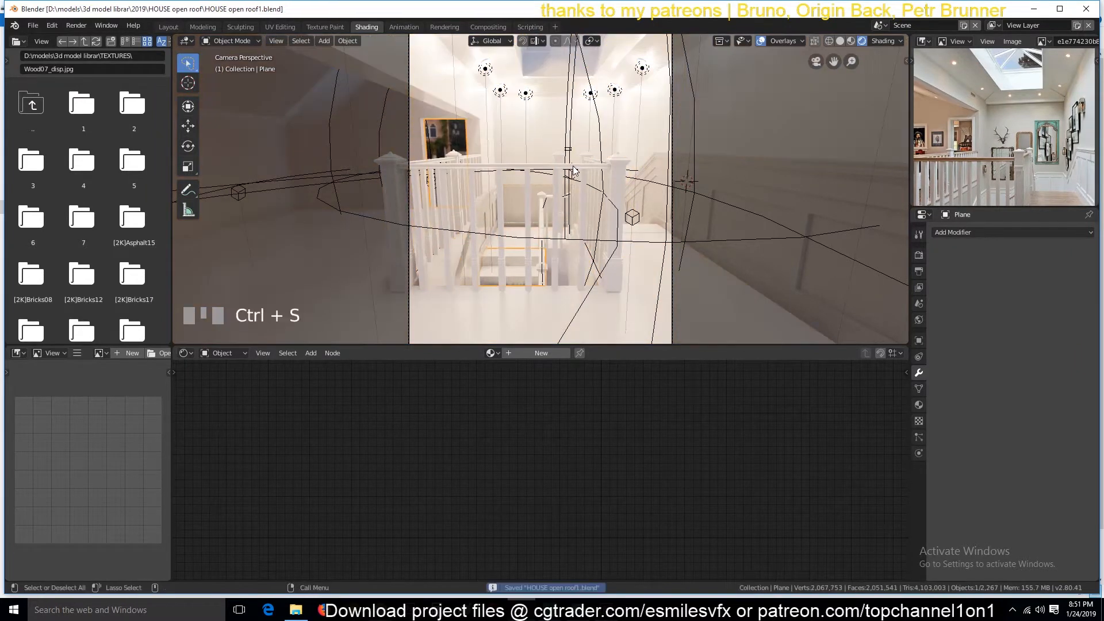
pyautogui.click(490, 352)
pyautogui.click(505, 381)
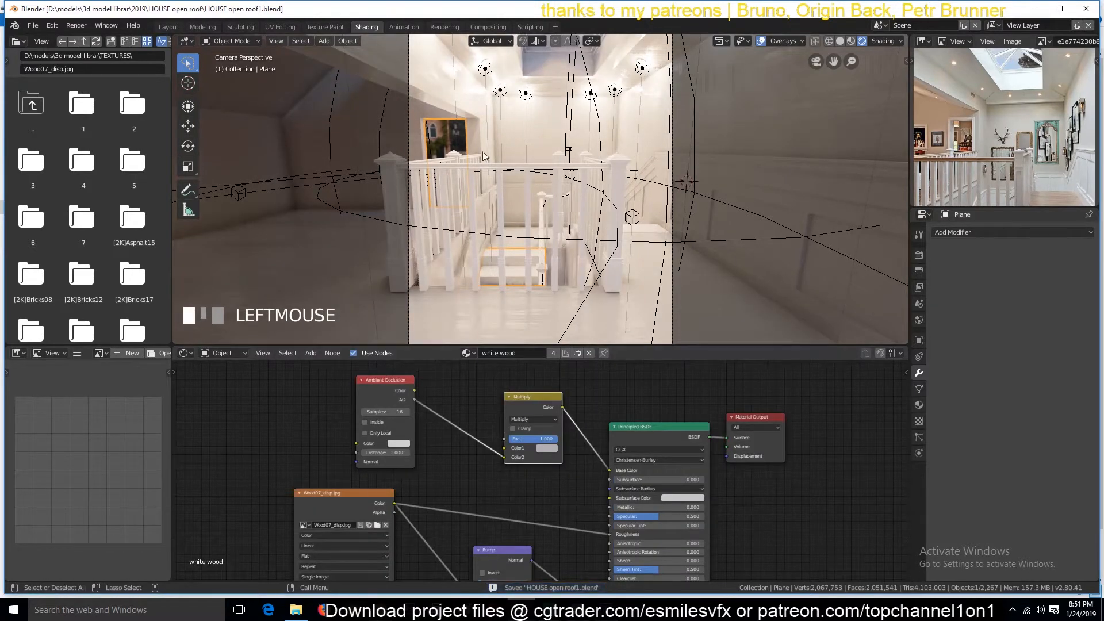
pyautogui.scroll(-1, 557, 231)
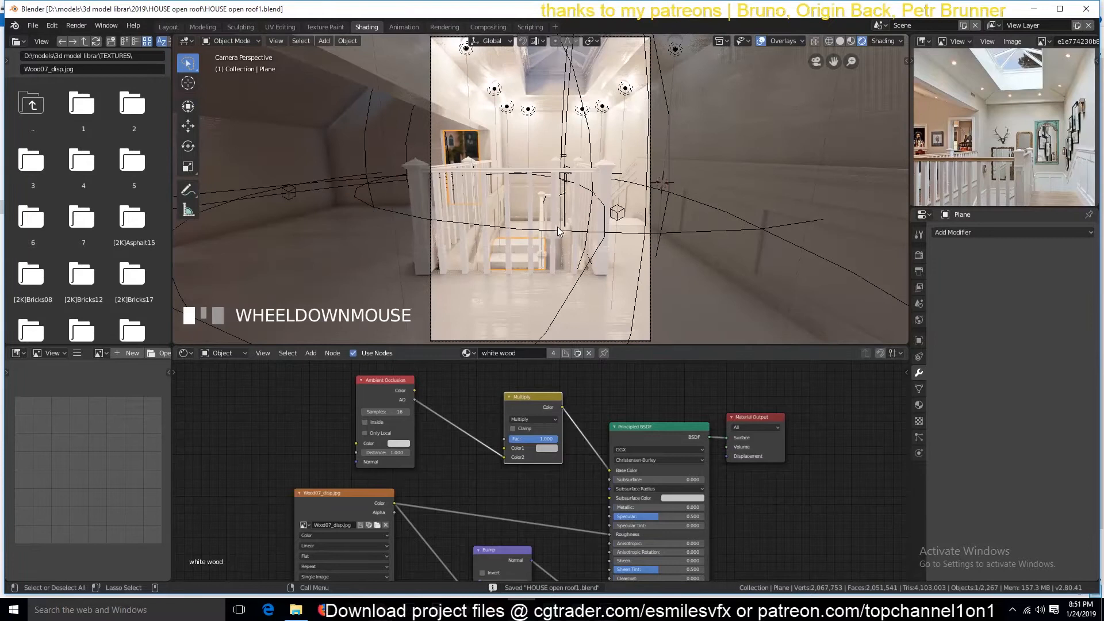
pyautogui.scroll(2, 558, 231)
pyautogui.press('s')
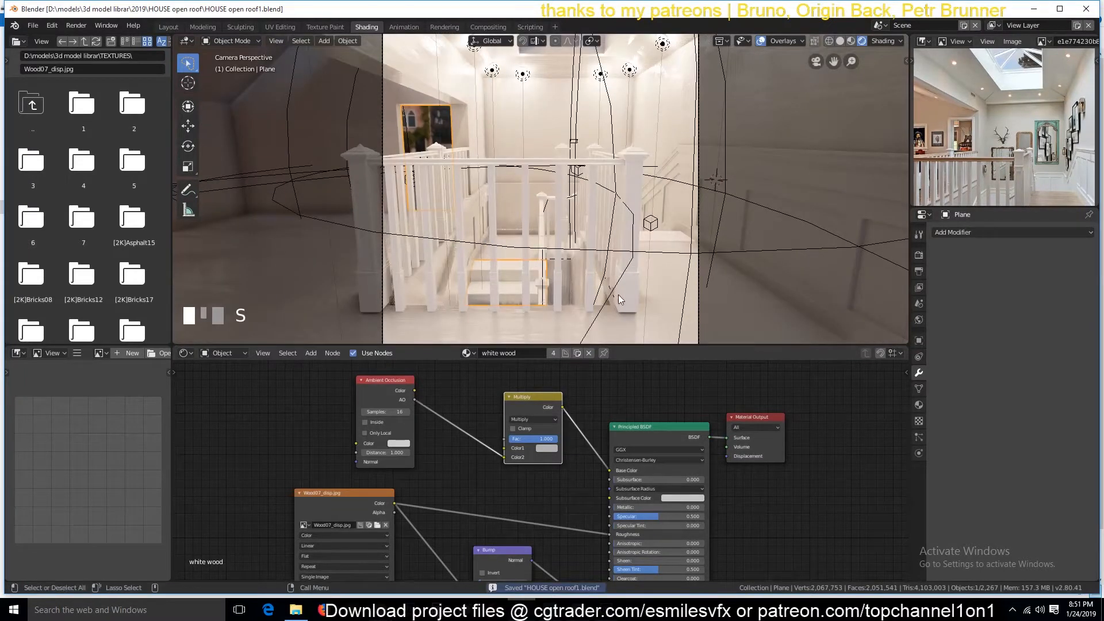
pyautogui.click(556, 354)
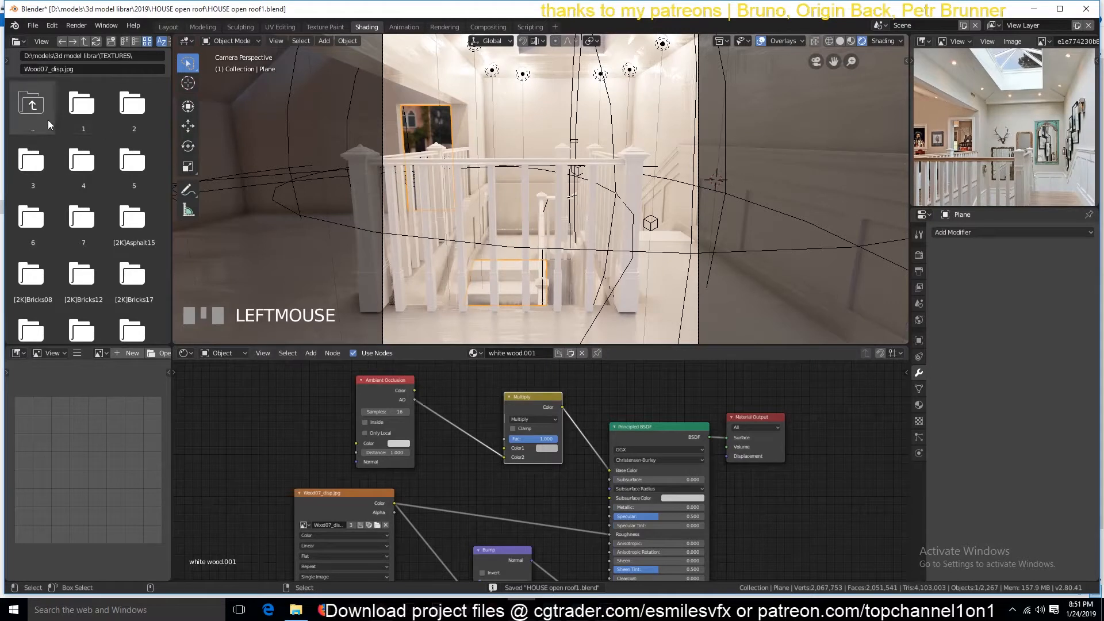
# - Add bumpy-grey-concrete-texture-1.jpg to the house shell's node tree and connect its Color output to the Principled BSDF Roughness
pyautogui.scroll(-10, 59, 212)
pyautogui.scroll(-5, 60, 227)
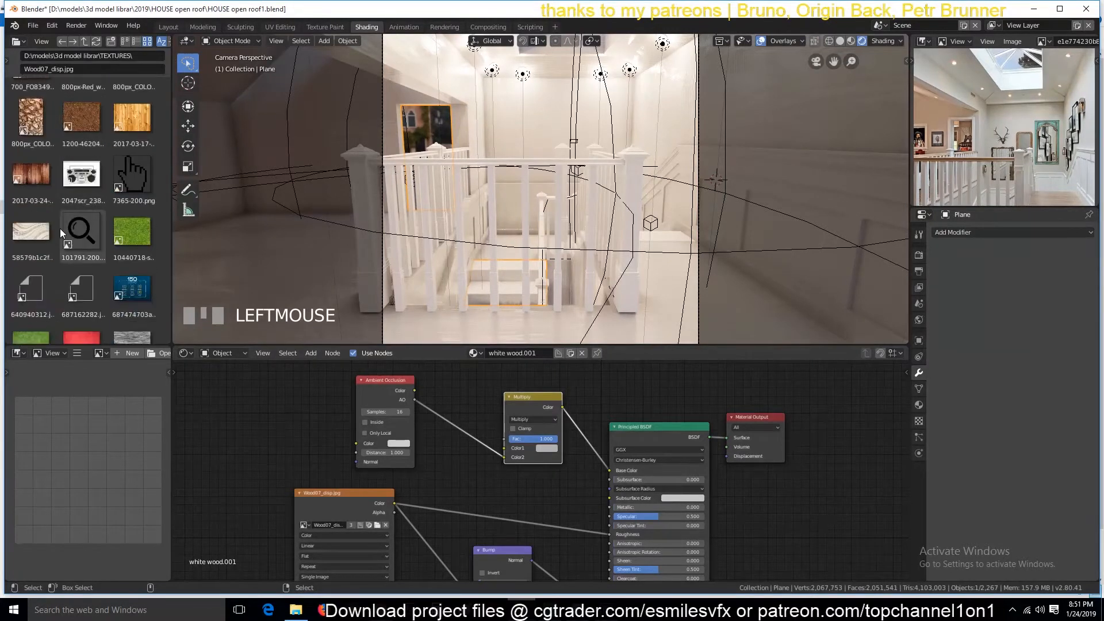
pyautogui.scroll(-10, 67, 218)
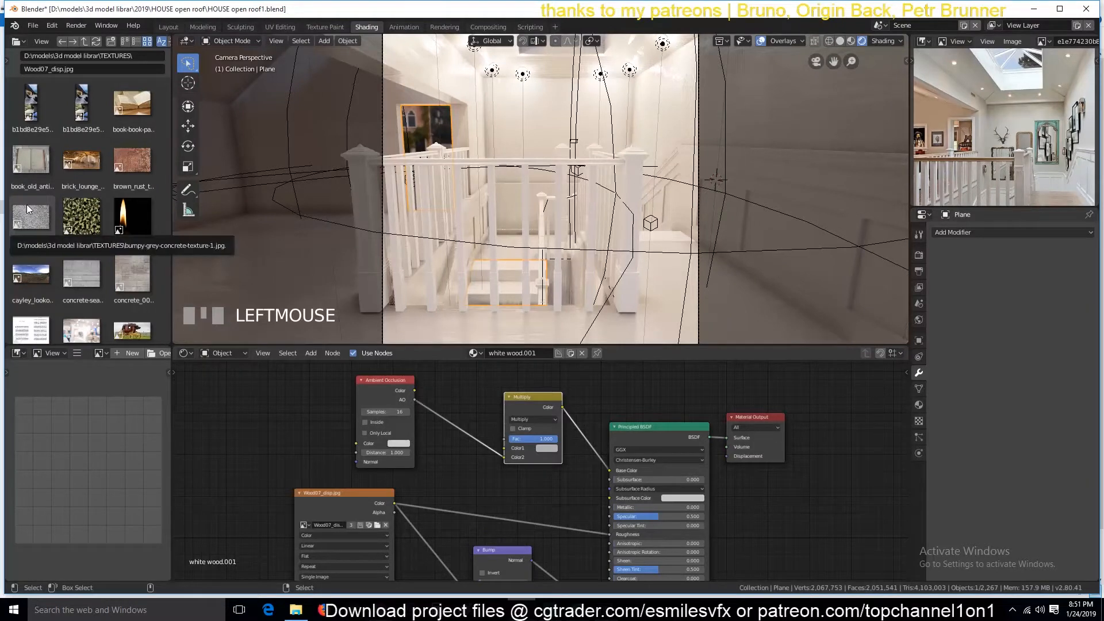
pyautogui.moveTo(26, 205); pyautogui.dragTo(244, 426)
pyautogui.moveTo(300, 401); pyautogui.dragTo(228, 423)
pyautogui.moveTo(325, 430); pyautogui.dragTo(330, 401, button='middle')
pyautogui.moveTo(277, 394); pyautogui.dragTo(613, 509)
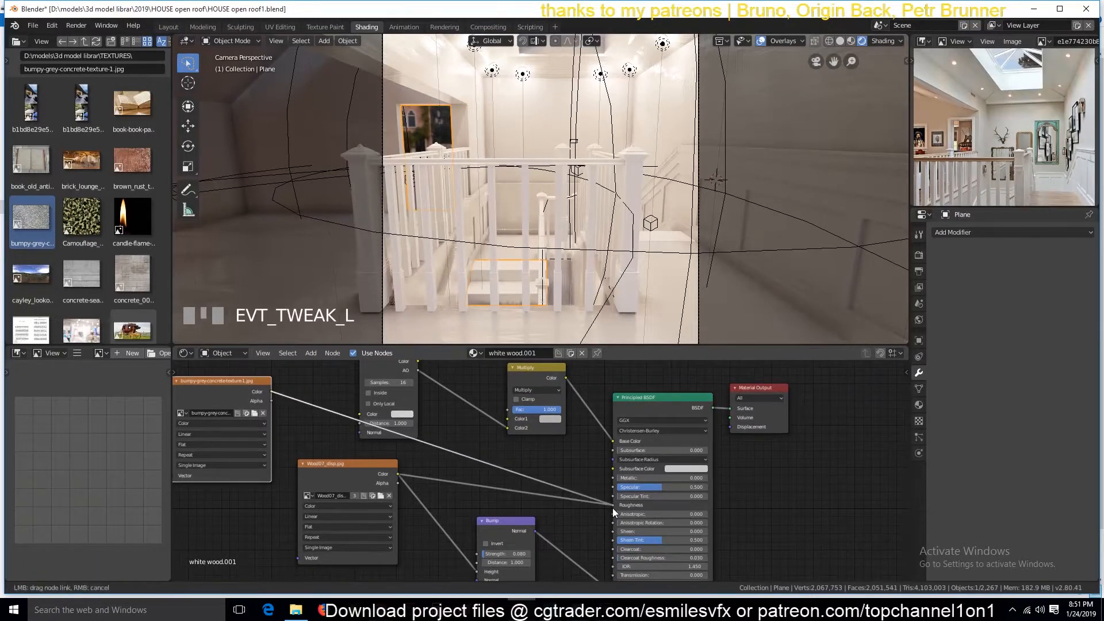
pyautogui.moveTo(445, 484); pyautogui.dragTo(445, 484)
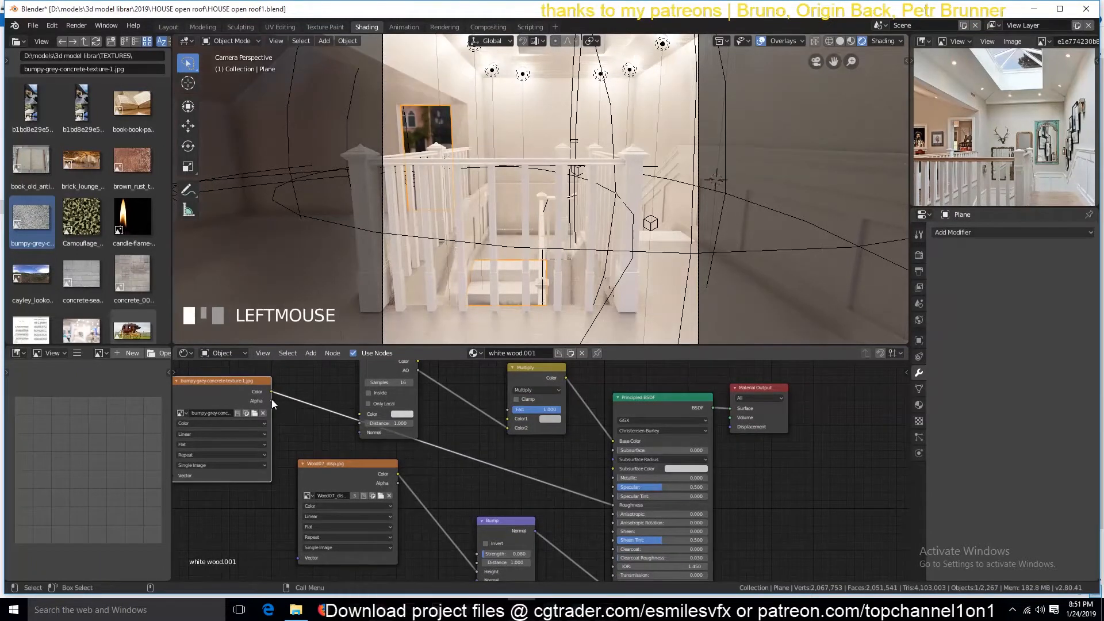
# - Feed the concrete texture's Color into the Bump node's Height, delete the Wood07_disp.jpg node, and save
pyautogui.moveTo(283, 427); pyautogui.dragTo(273, 398, button='middle')
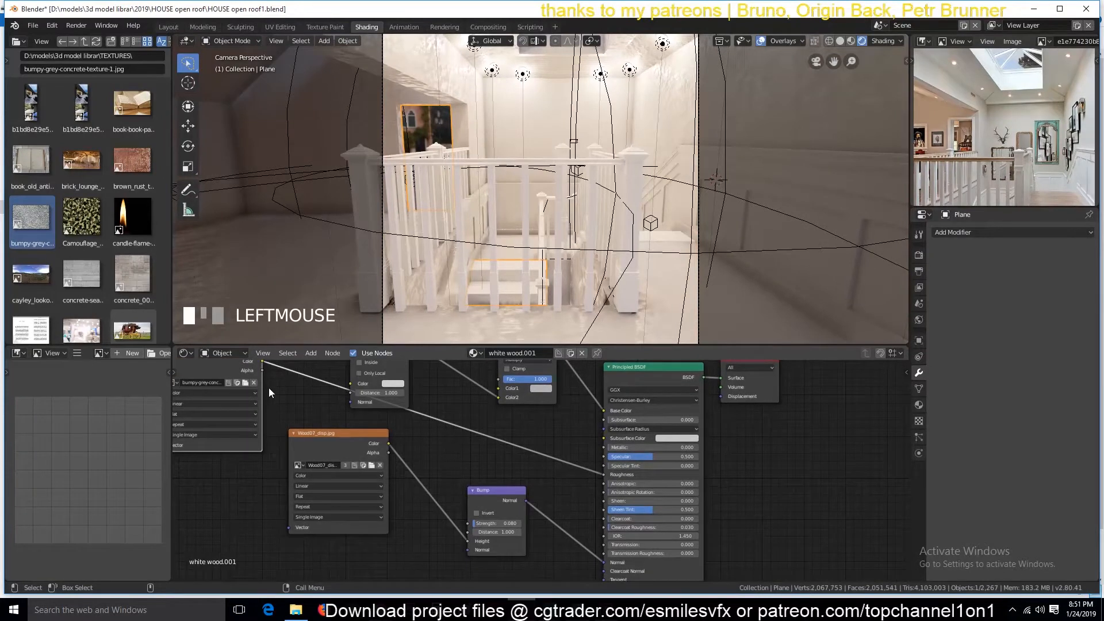
pyautogui.moveTo(263, 361); pyautogui.dragTo(471, 542)
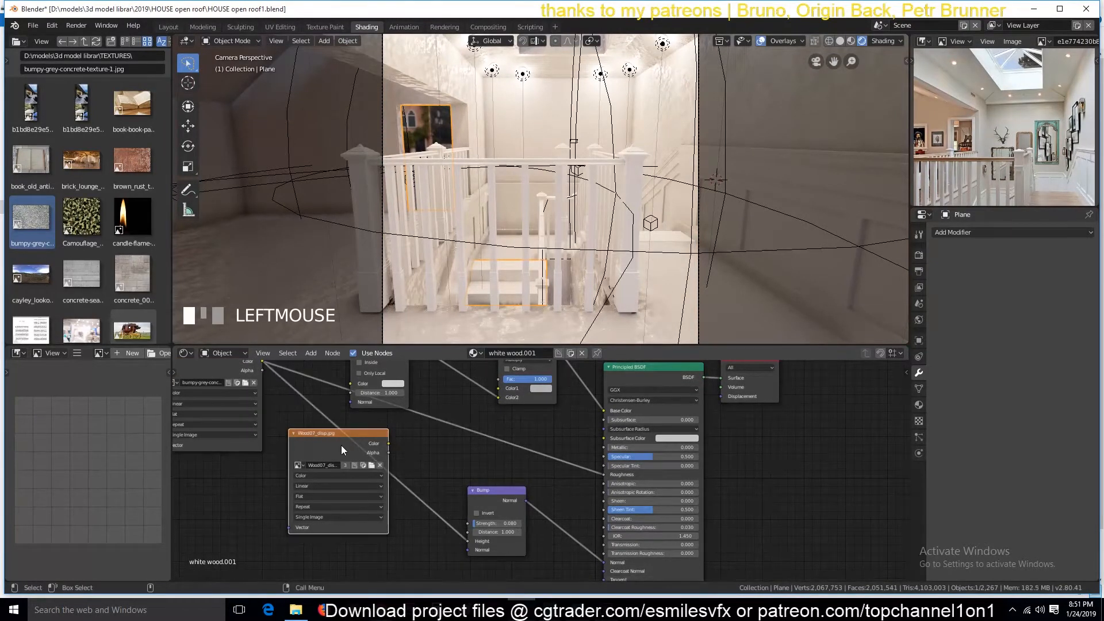
pyautogui.press('Delete')
pyautogui.hotkey('ctrl', 's')
# - Add Texture Coordinate and Mapping nodes to the concrete texture and drive the mapping with Object coordinates
pyautogui.moveTo(457, 418); pyautogui.dragTo(737, 486, button='middle')
pyautogui.click(508, 425)
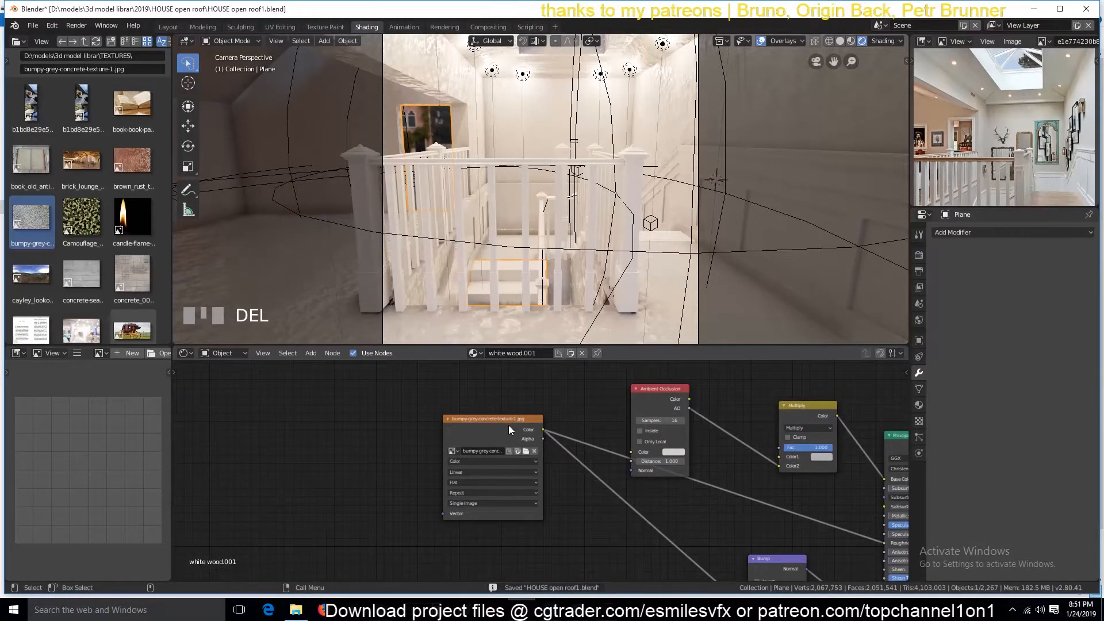
pyautogui.hotkey('ctrl', 't')
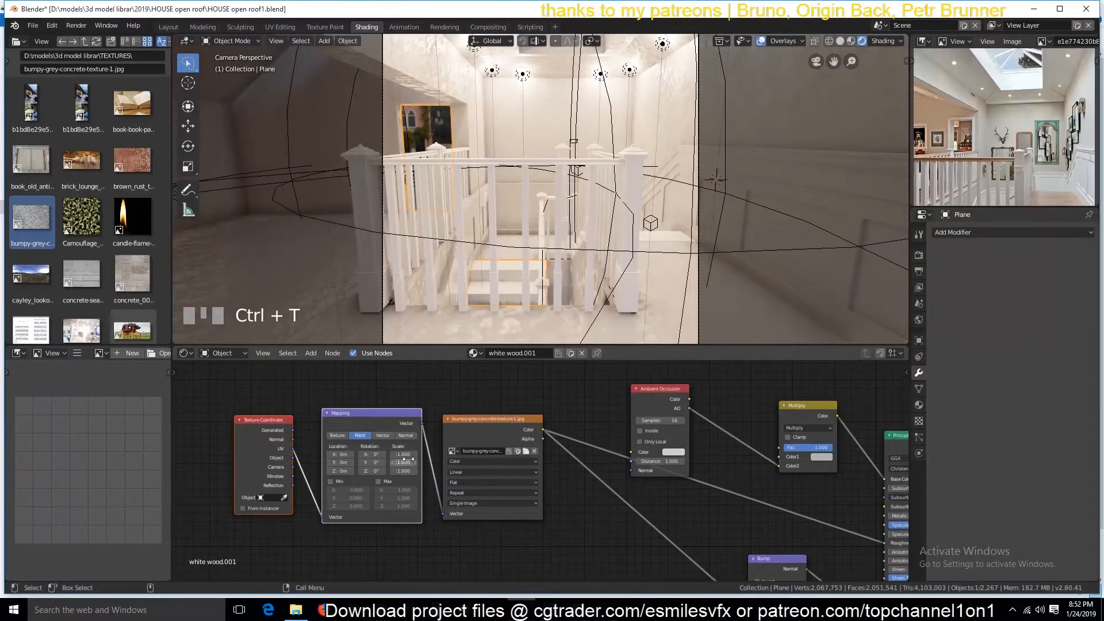
pyautogui.moveTo(353, 492); pyautogui.dragTo(454, 498, button='middle')
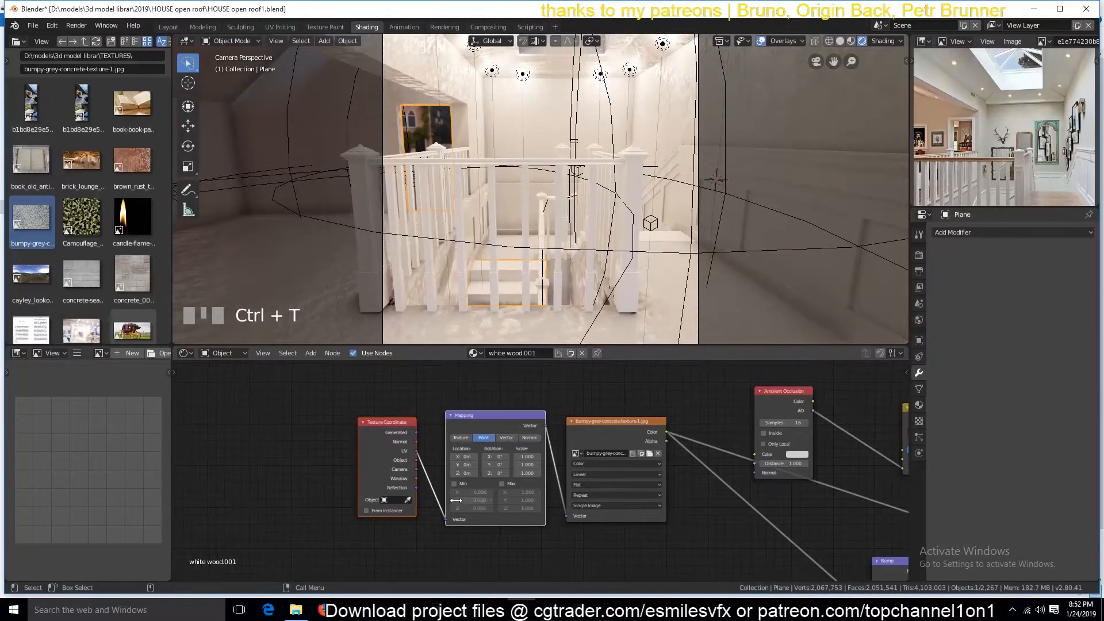
pyautogui.scroll(5, 454, 497)
pyautogui.moveTo(357, 456); pyautogui.dragTo(400, 542)
# - Set the concrete texture's projection to Box and save the file
pyautogui.click(637, 490)
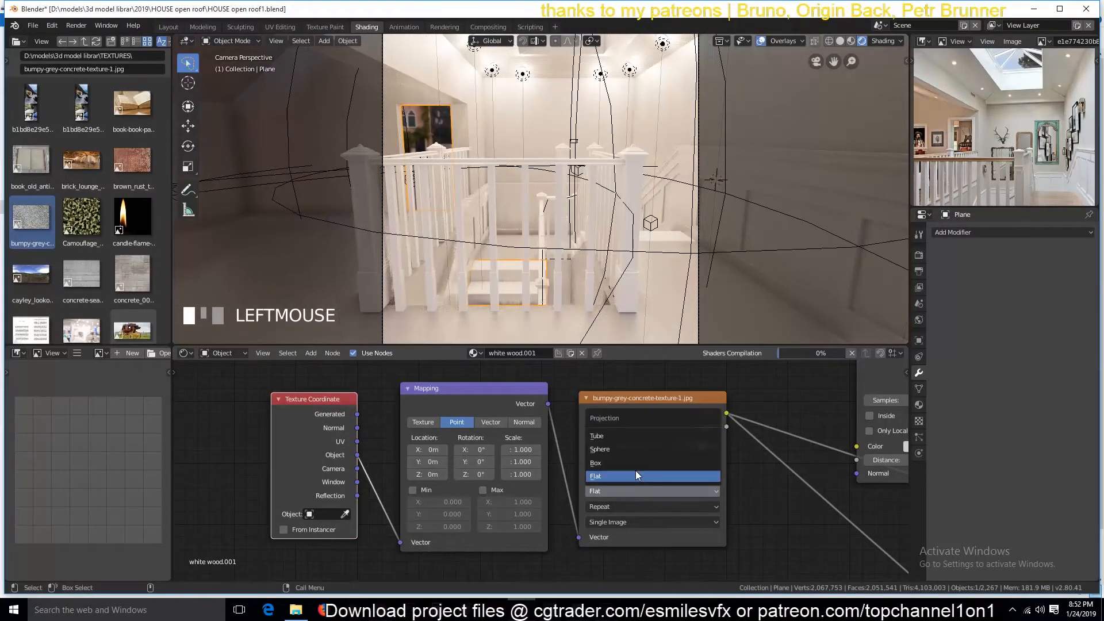
pyautogui.click(632, 464)
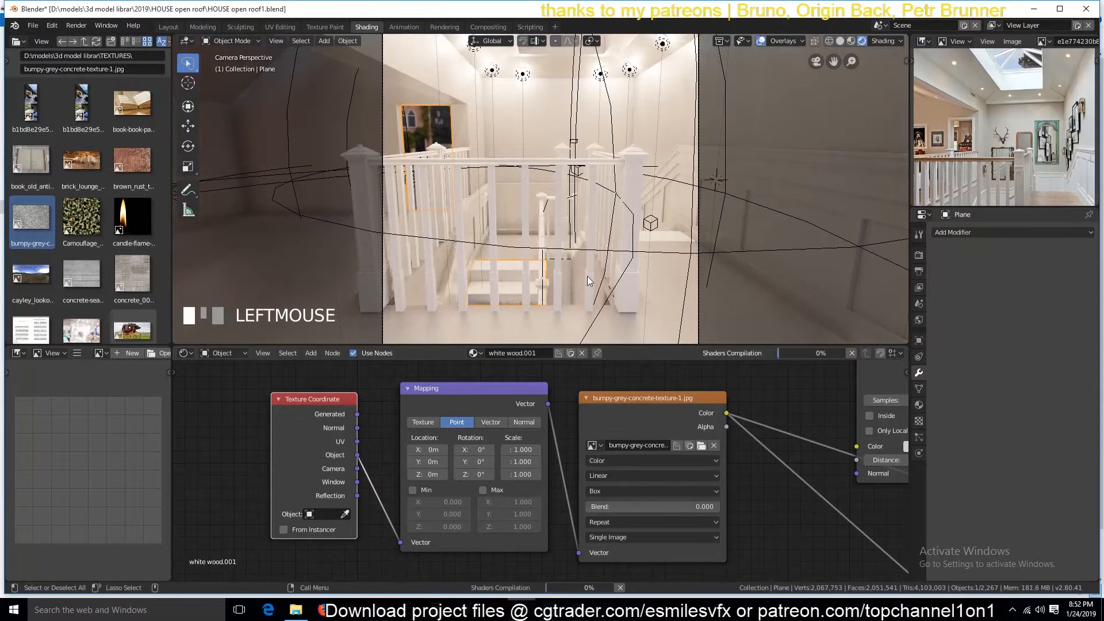
pyautogui.hotkey('ctrl', 's')
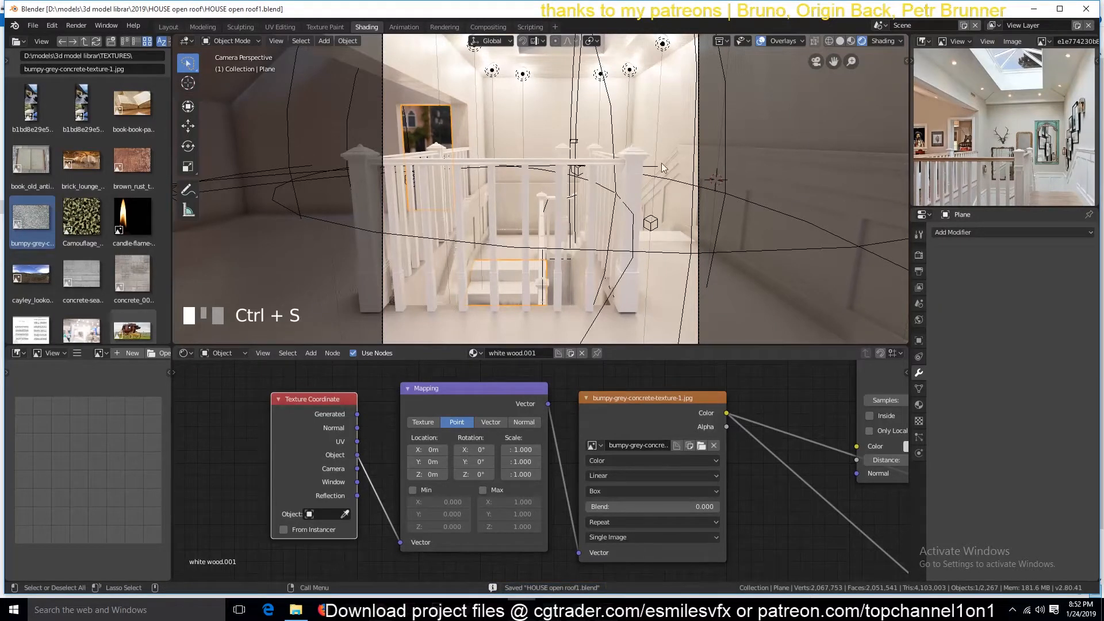
# - Check the railing in the reference photo and assign the white wood material to the balusters
pyautogui.click(640, 184)
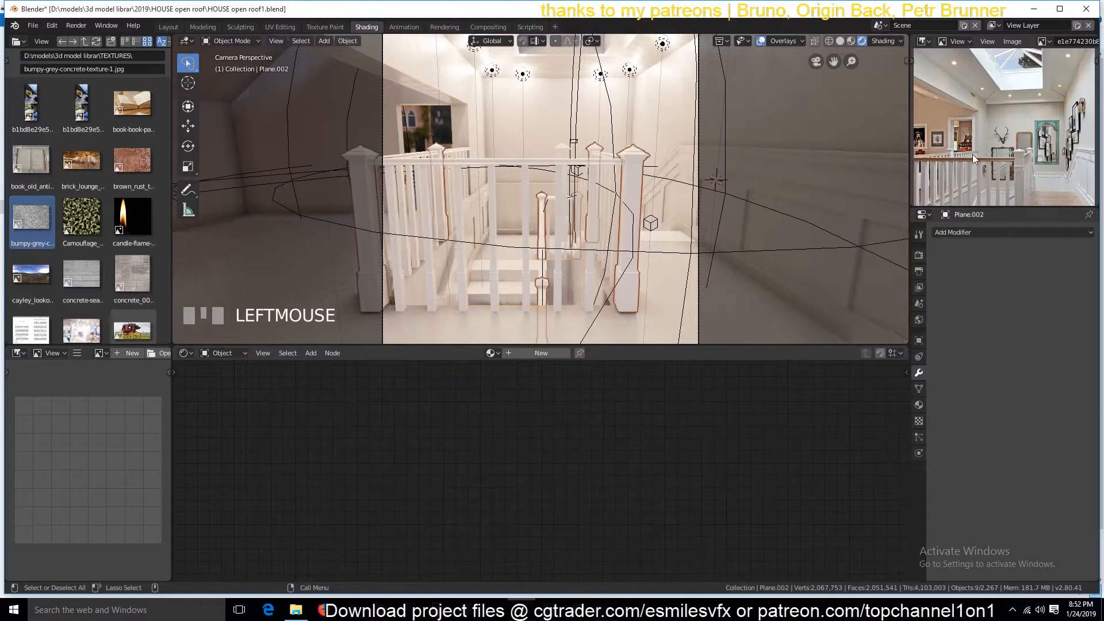
pyautogui.scroll(4, 989, 154)
pyautogui.moveTo(1062, 118); pyautogui.dragTo(1078, 97, button='middle')
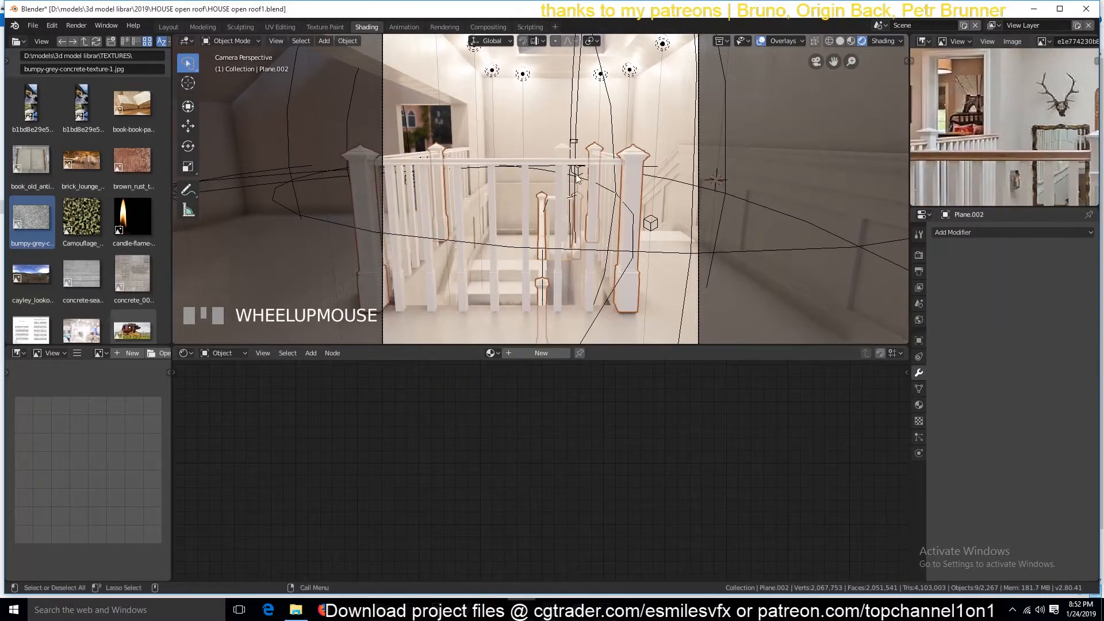
pyautogui.click(544, 167)
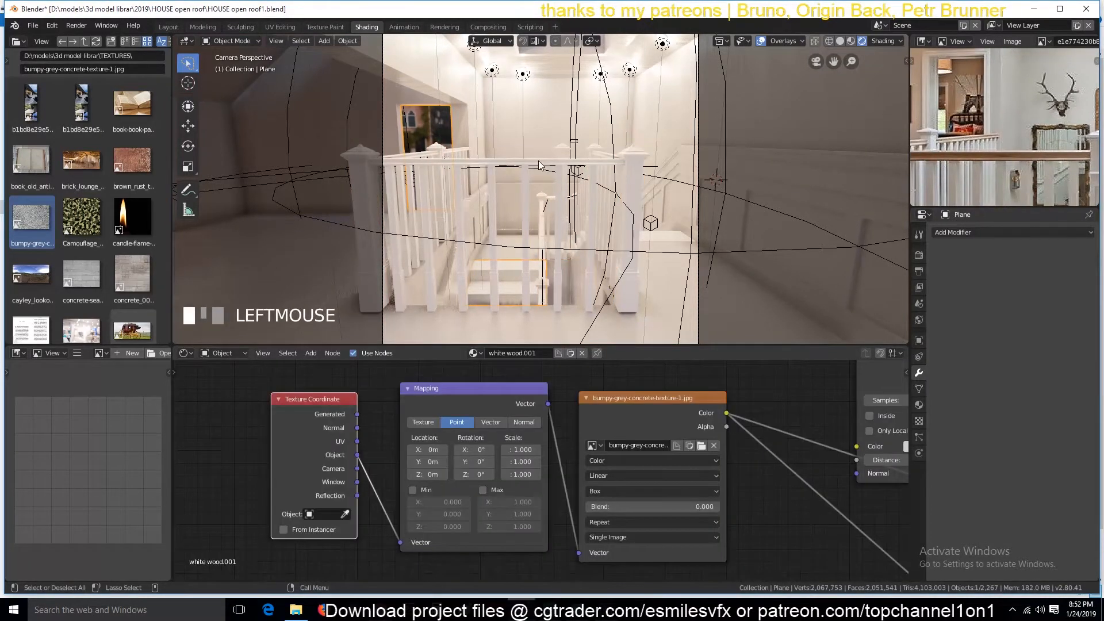
pyautogui.click(536, 166)
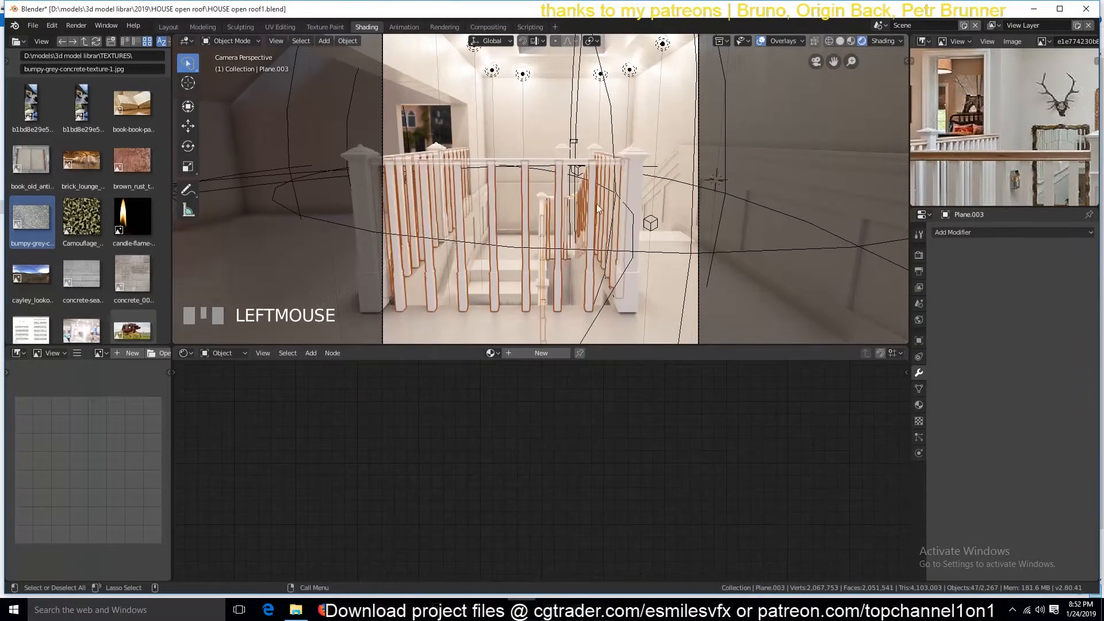
pyautogui.click(492, 354)
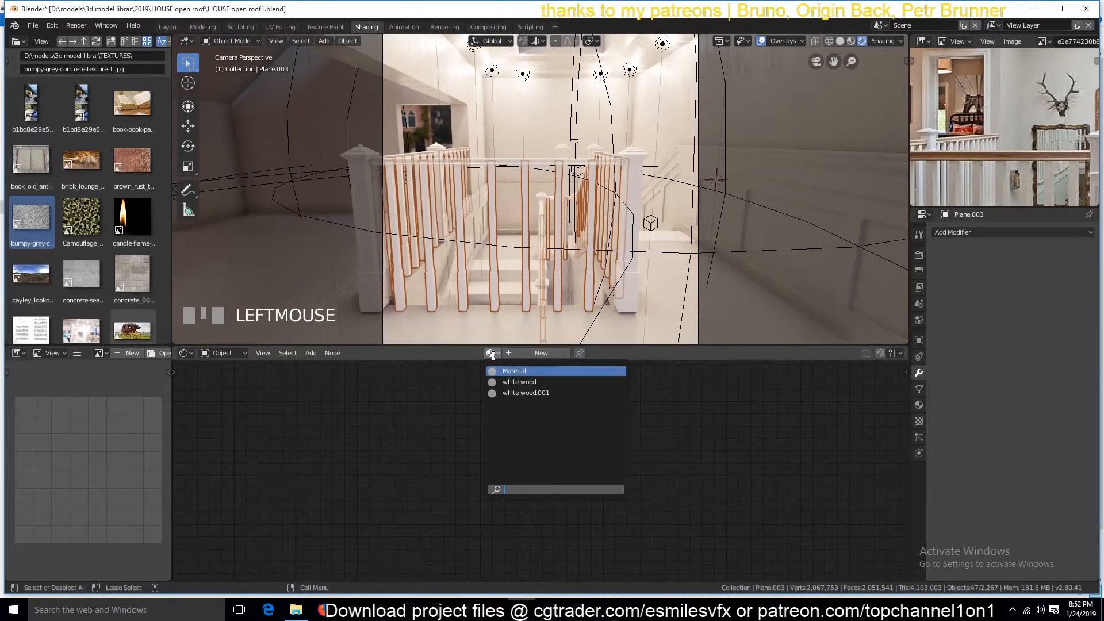
pyautogui.click(513, 380)
# - Assign the existing material named Material to the railing's newel posts, deselect everything, and save
pyautogui.click(638, 169)
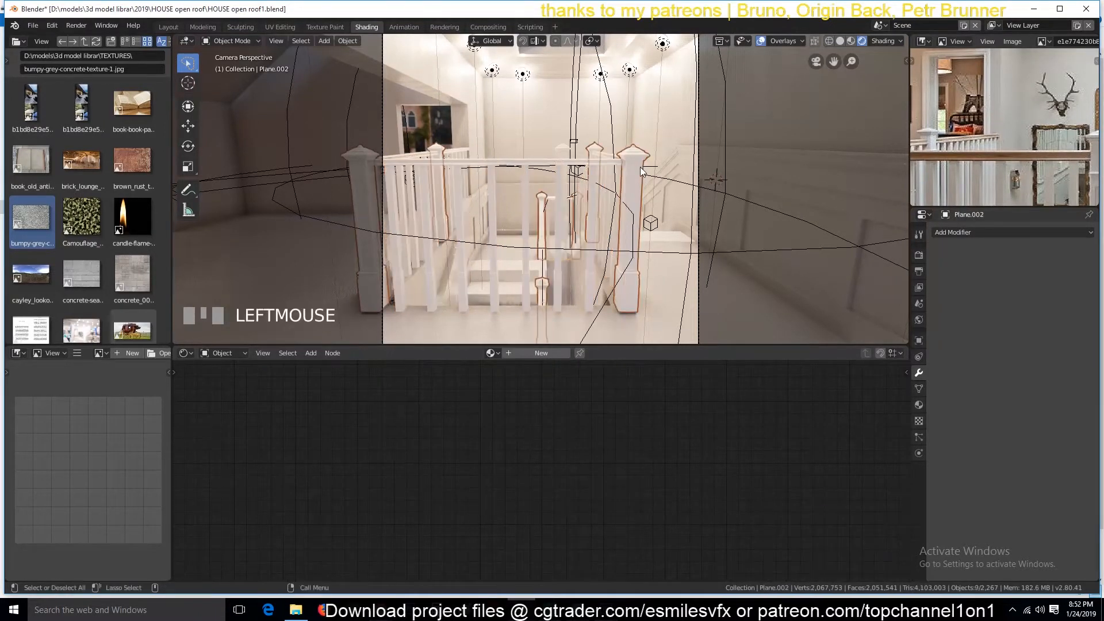
pyautogui.click(489, 353)
pyautogui.click(495, 371)
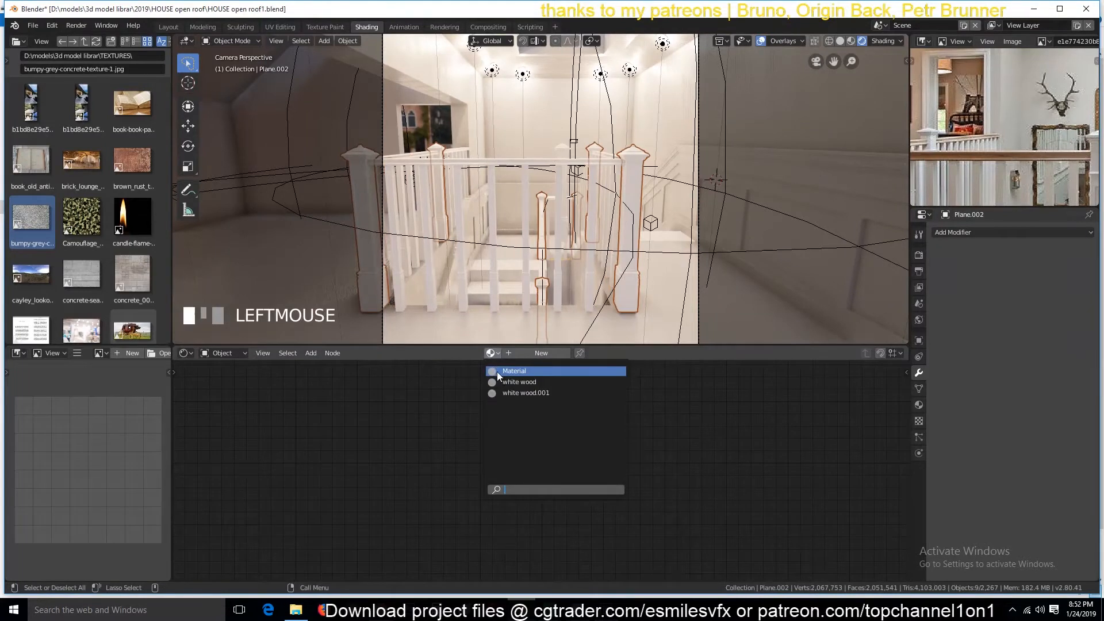
pyautogui.press('a')
pyautogui.hotkey('ctrl', 's')
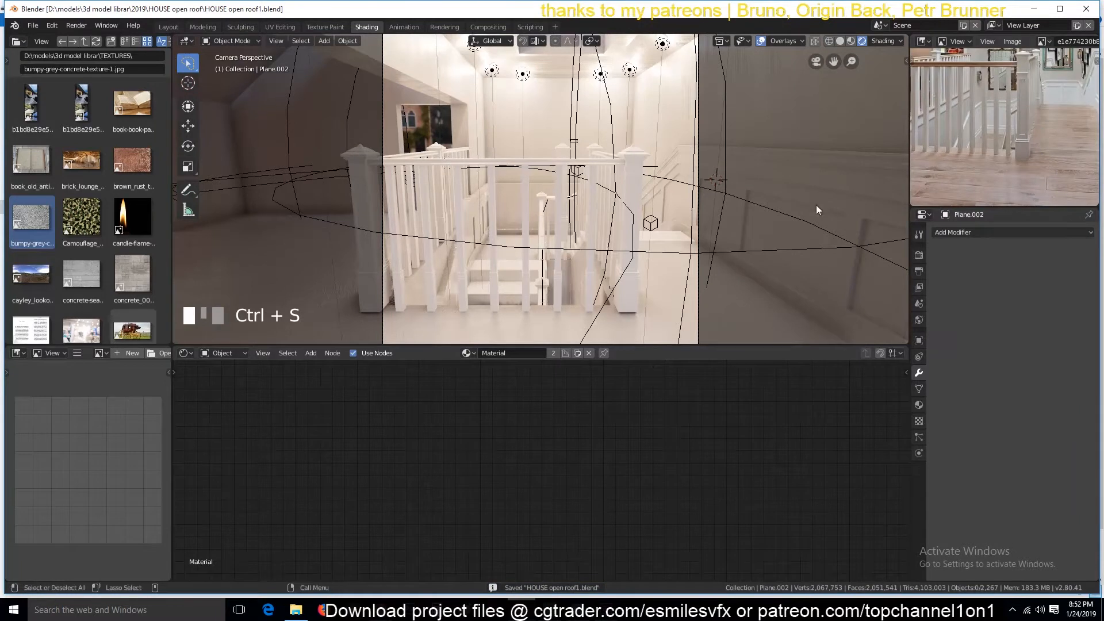
pyautogui.click(597, 320)
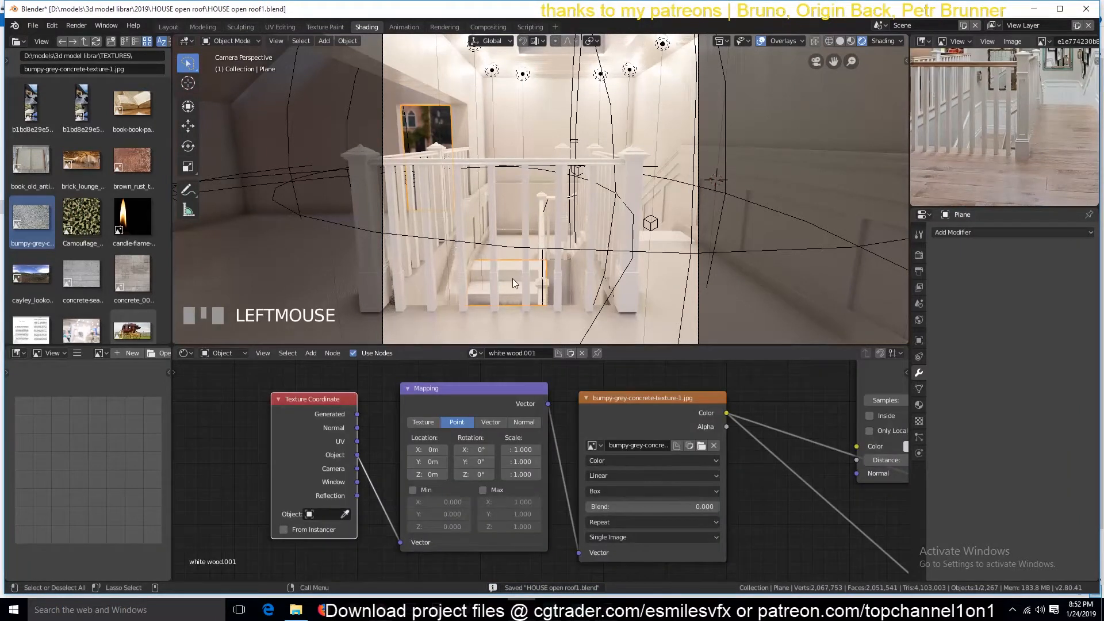
pyautogui.press('KP_Divide')
pyautogui.press('KP_Decimal')
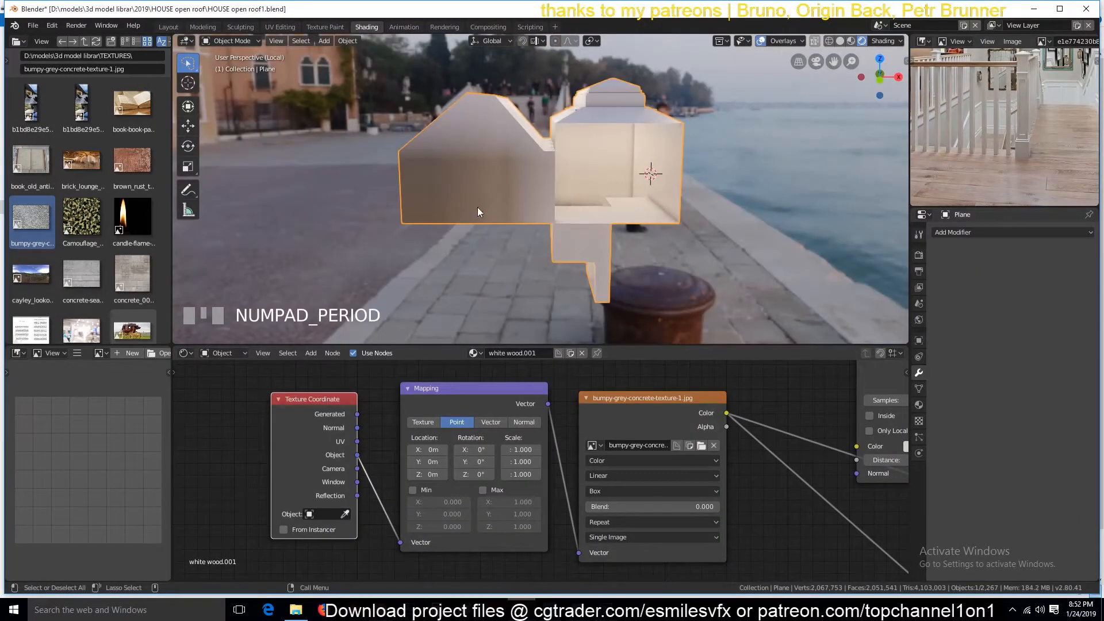
pyautogui.press('KP_Divide')
# - Isolate the stairs in local view, unwrap their whole mesh with Smart UV Project, and save
pyautogui.click(516, 285)
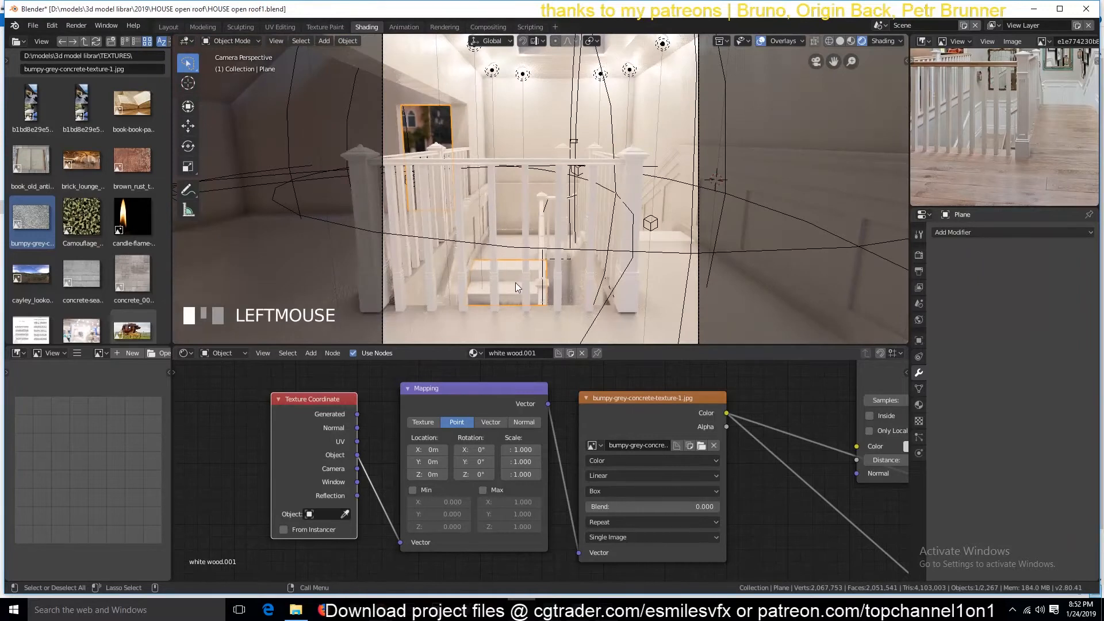
pyautogui.press('KP_Divide')
pyautogui.moveTo(490, 211); pyautogui.dragTo(570, 256, button='middle')
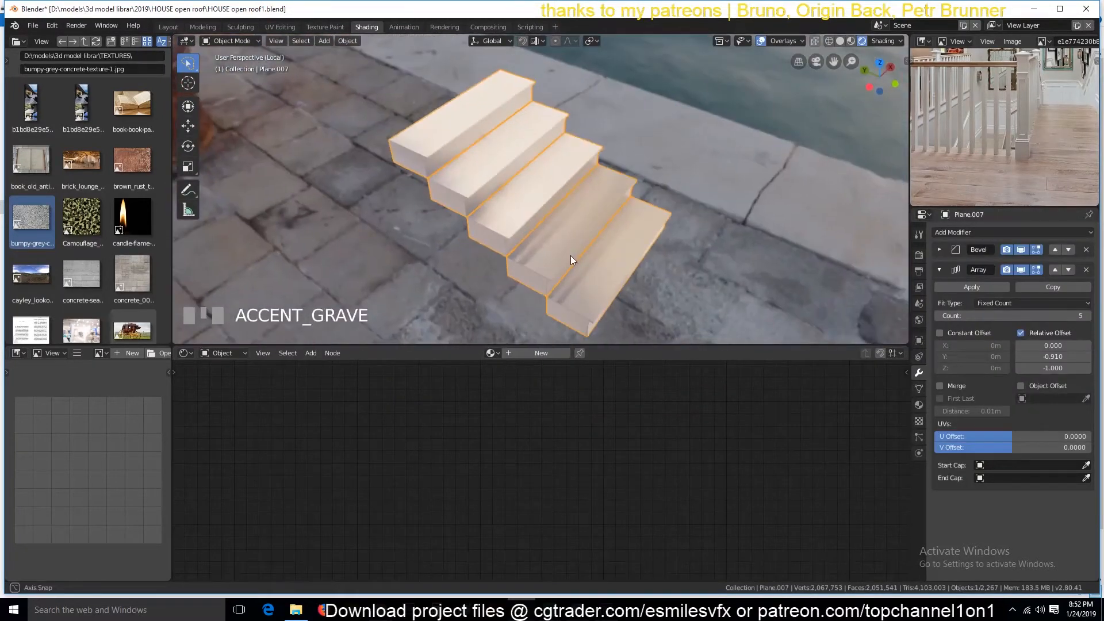
pyautogui.press('Tab')
pyautogui.press('a')
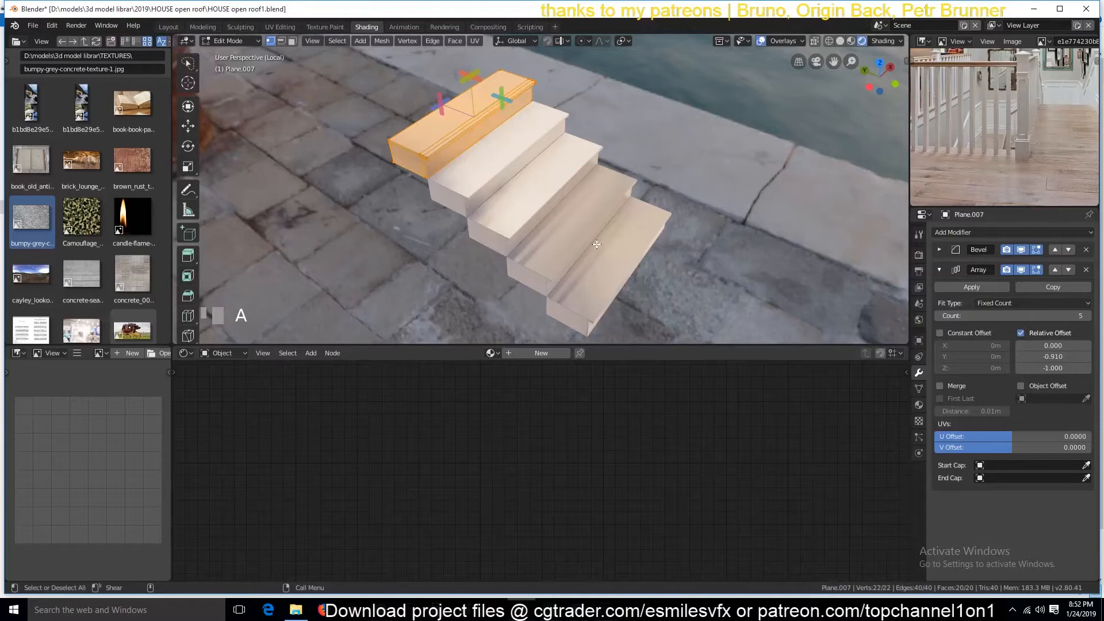
pyautogui.press('u')
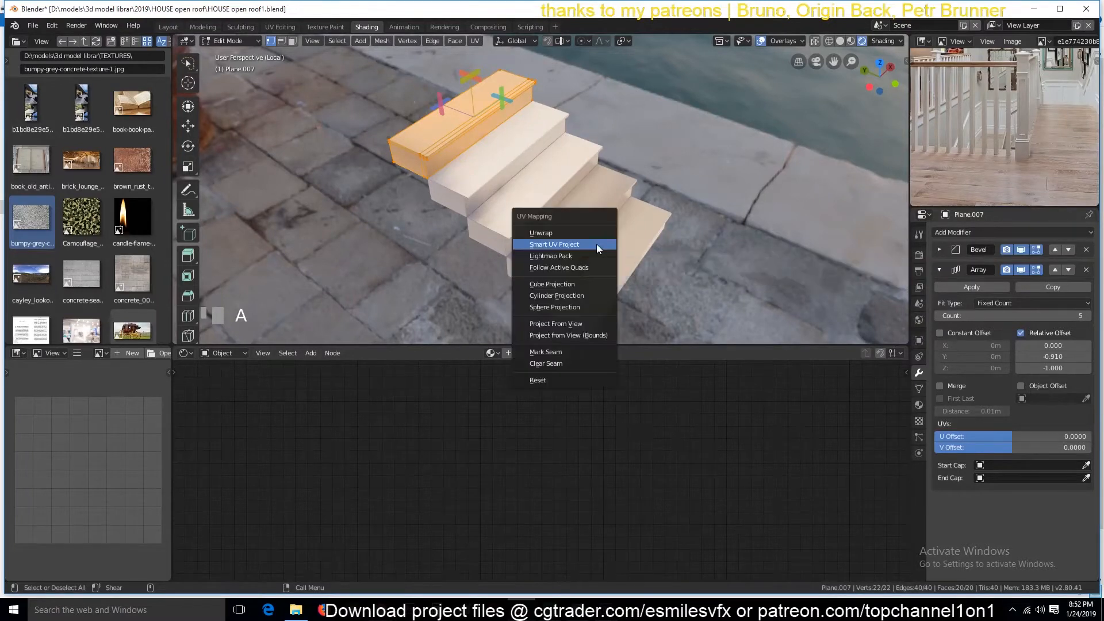
pyautogui.click(595, 244)
pyautogui.click(595, 331)
pyautogui.press('Tab')
pyautogui.hotkey('ctrl', 's')
pyautogui.press('`')
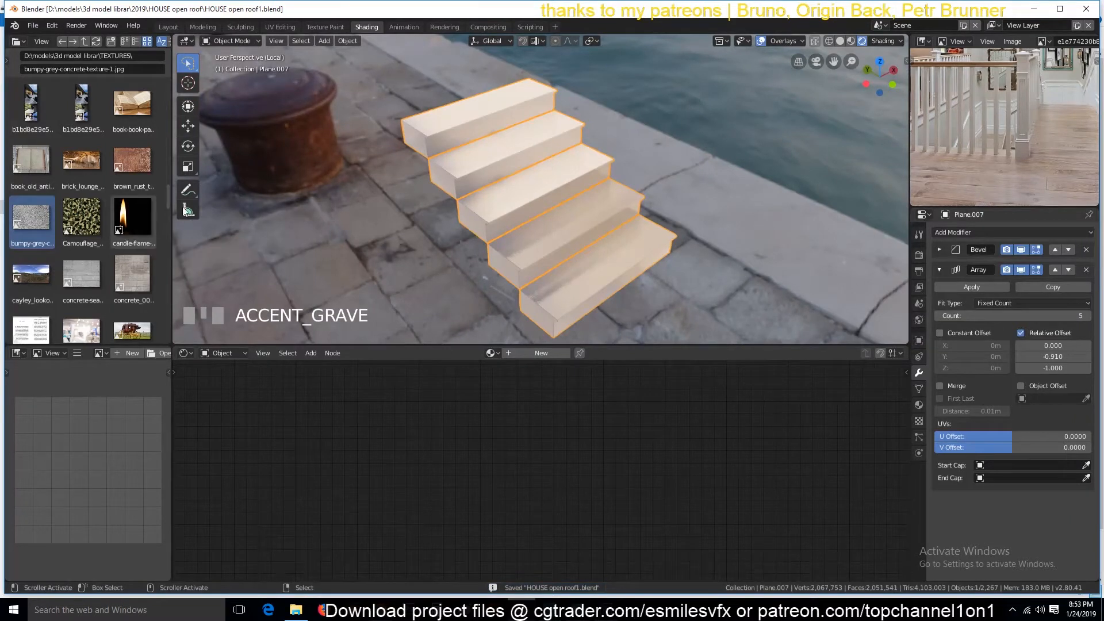
# - Give the stairs their own single-user copy of the white wood material and save the file
pyautogui.click(491, 353)
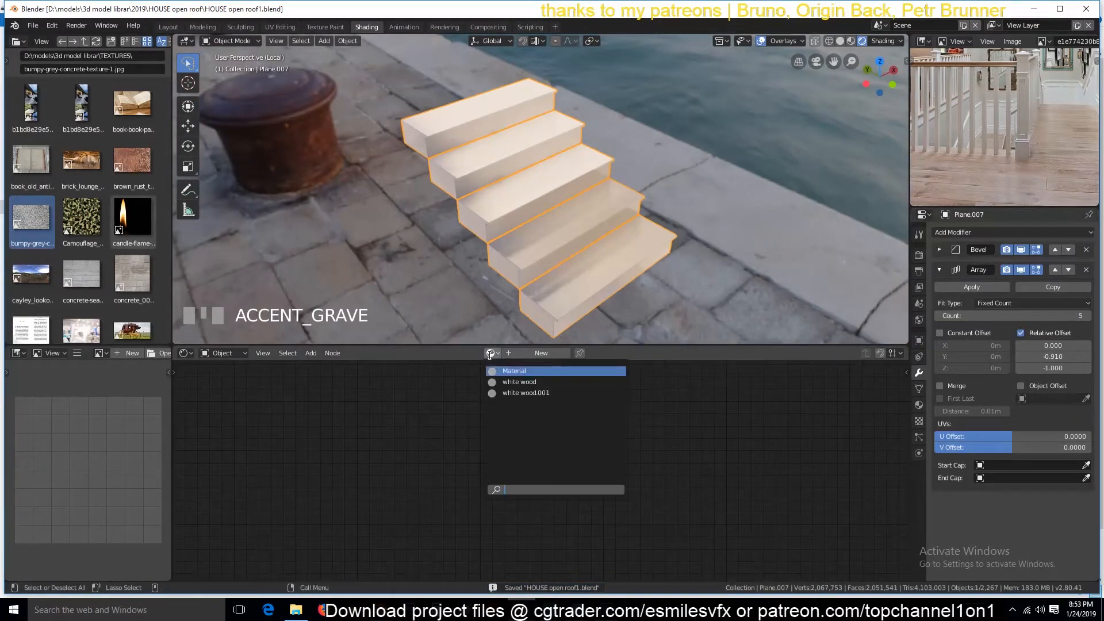
pyautogui.click(507, 382)
pyautogui.press('Tab')
pyautogui.press('Tab')
pyautogui.click(553, 353)
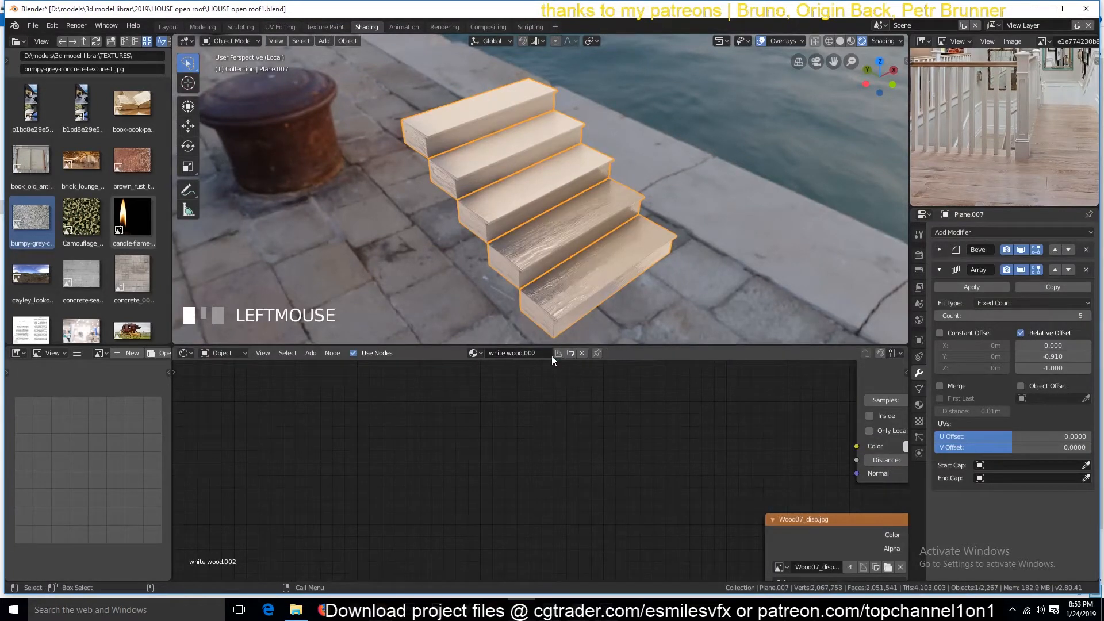
pyautogui.hotkey('ctrl', 's')
pyautogui.press('a')
# - Examine the stair surface up close and look through the wood images in the TEXTURES folder
pyautogui.scroll(4, 552, 230)
pyautogui.hotkey('shift', '`')
pyautogui.moveTo(378, 189); pyautogui.dragTo(494, 237, button='middle')
pyautogui.scroll(-15, 137, 264)
pyautogui.scroll(-15, 131, 261)
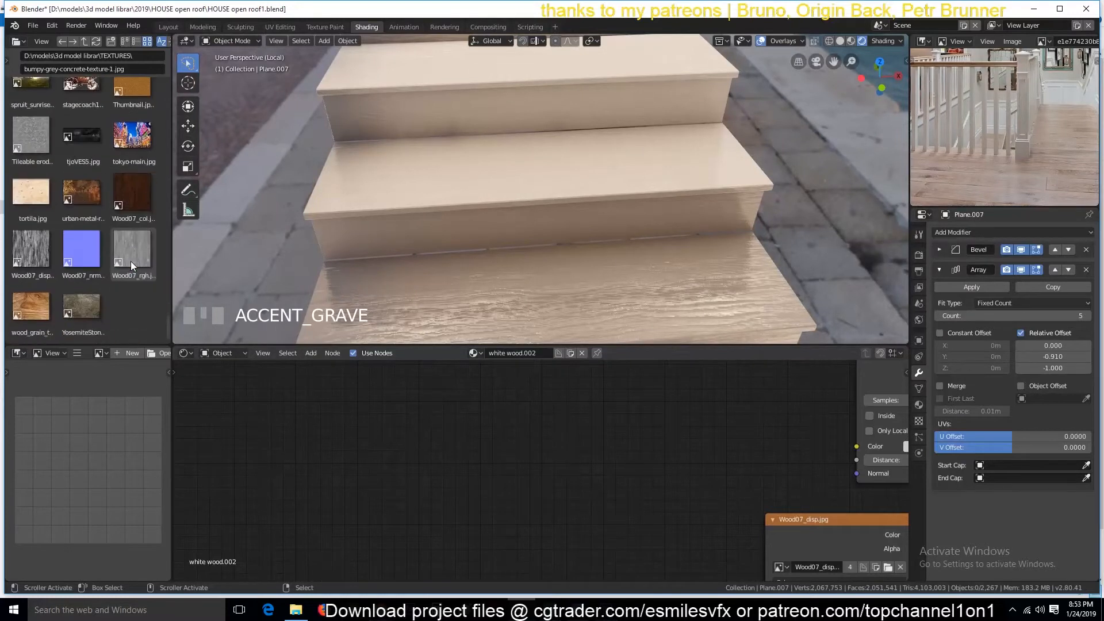
pyautogui.scroll(15, 131, 264)
pyautogui.scroll(15, 131, 262)
pyautogui.scroll(3, 102, 163)
# - Browse to the wood subfolder inside the new textures folder of the 3D model library
pyautogui.doubleClick(82, 105)
pyautogui.doubleClick(36, 108)
pyautogui.doubleClick(37, 108)
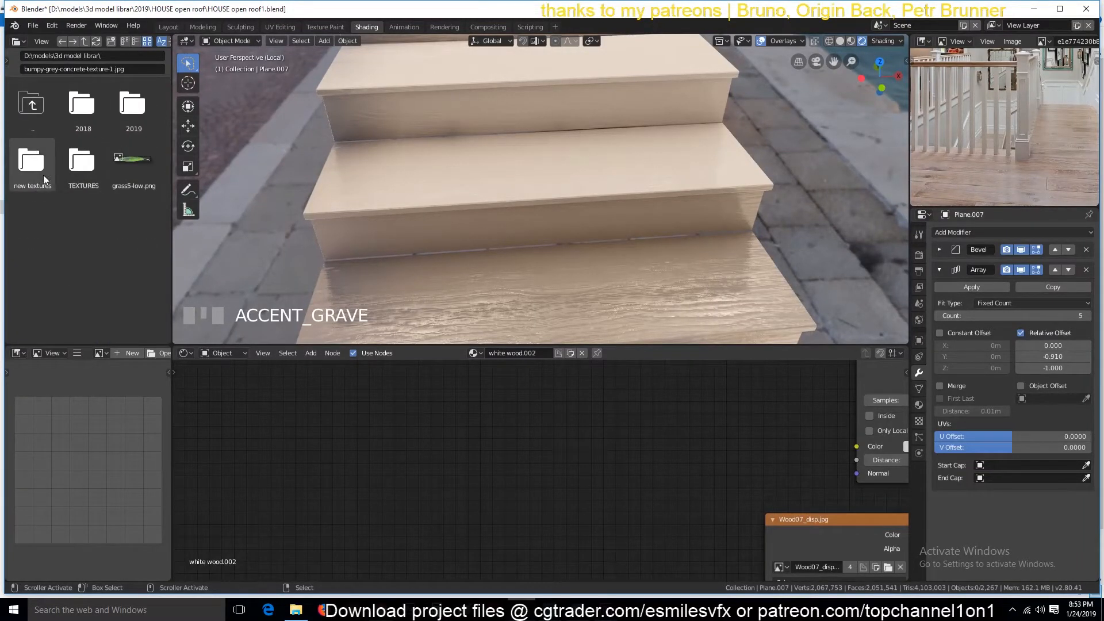
pyautogui.doubleClick(32, 163)
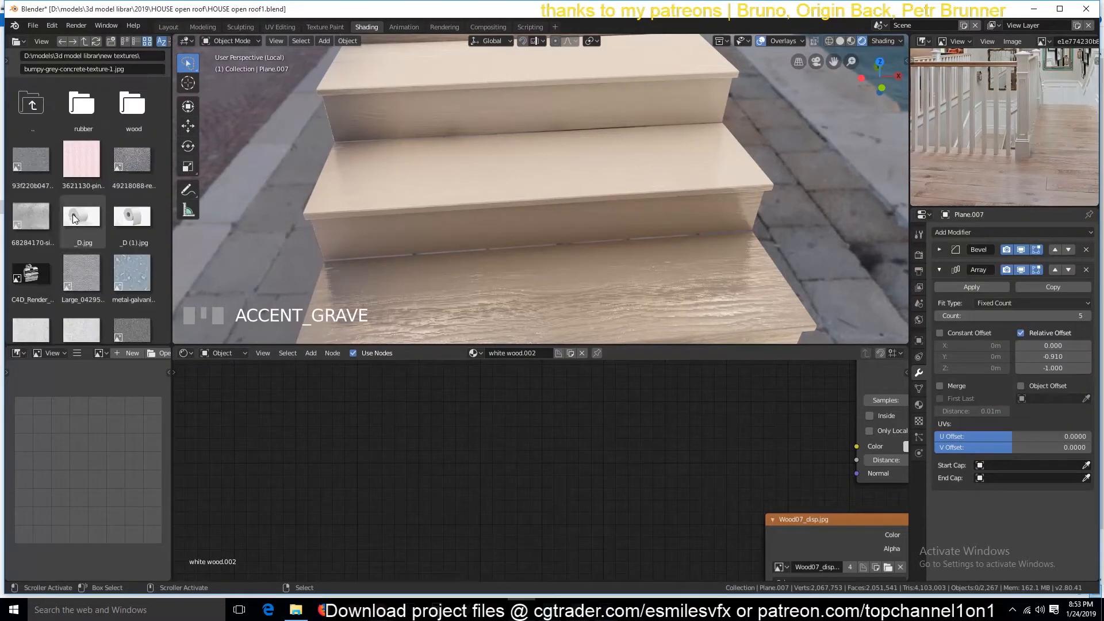
pyautogui.doubleClick(132, 109)
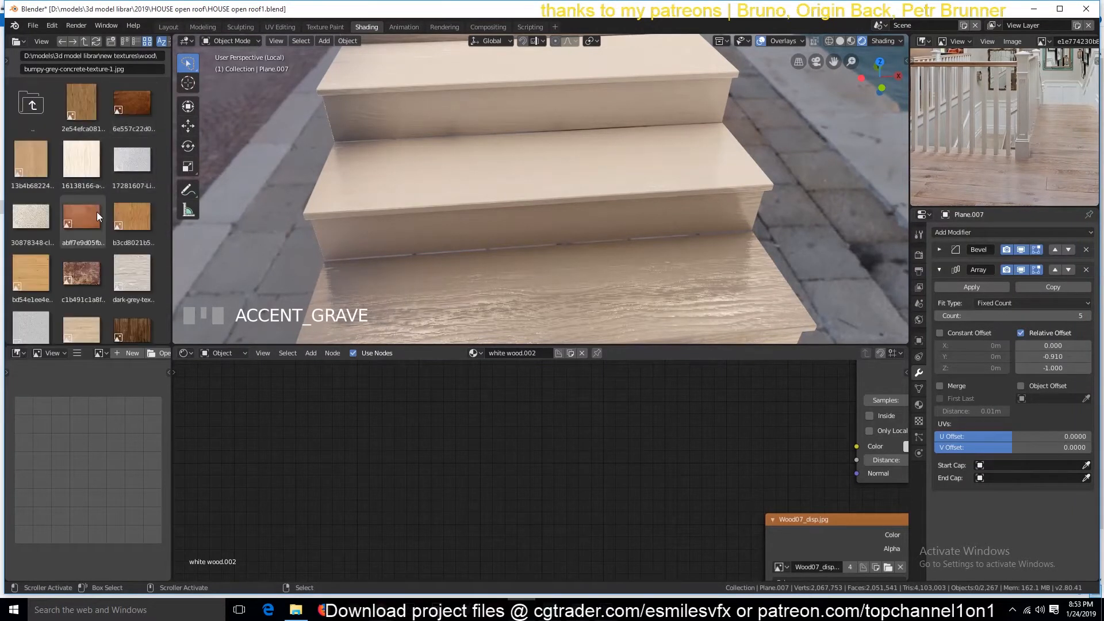
pyautogui.scroll(-5, 98, 223)
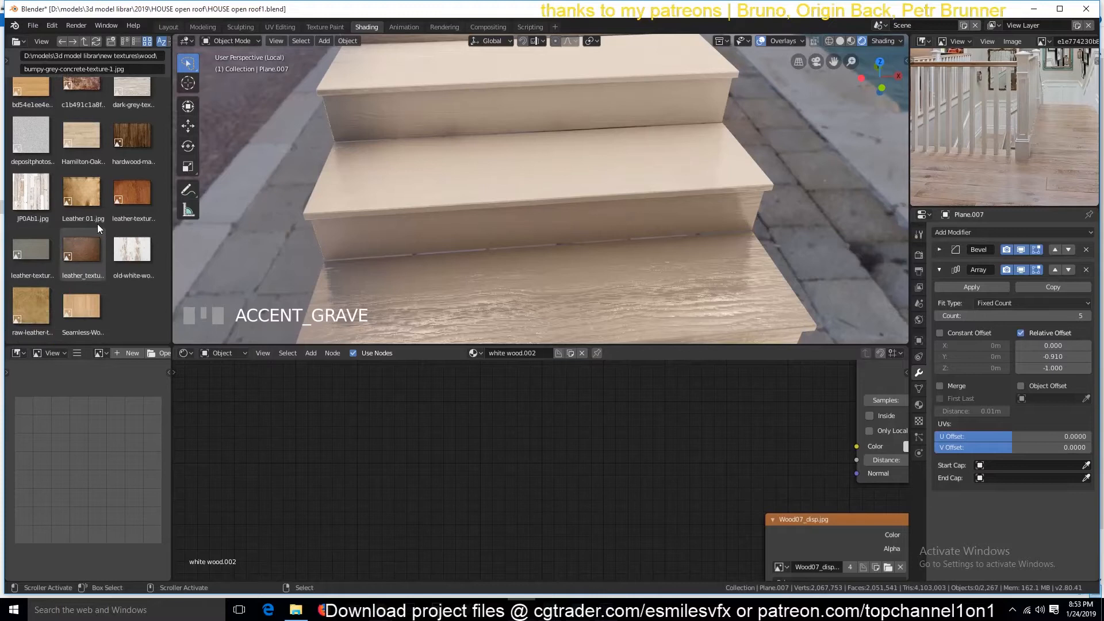
# - Load JP0Ab1.jpg into the reference image viewer to inspect its white plank texture
pyautogui.click(33, 203)
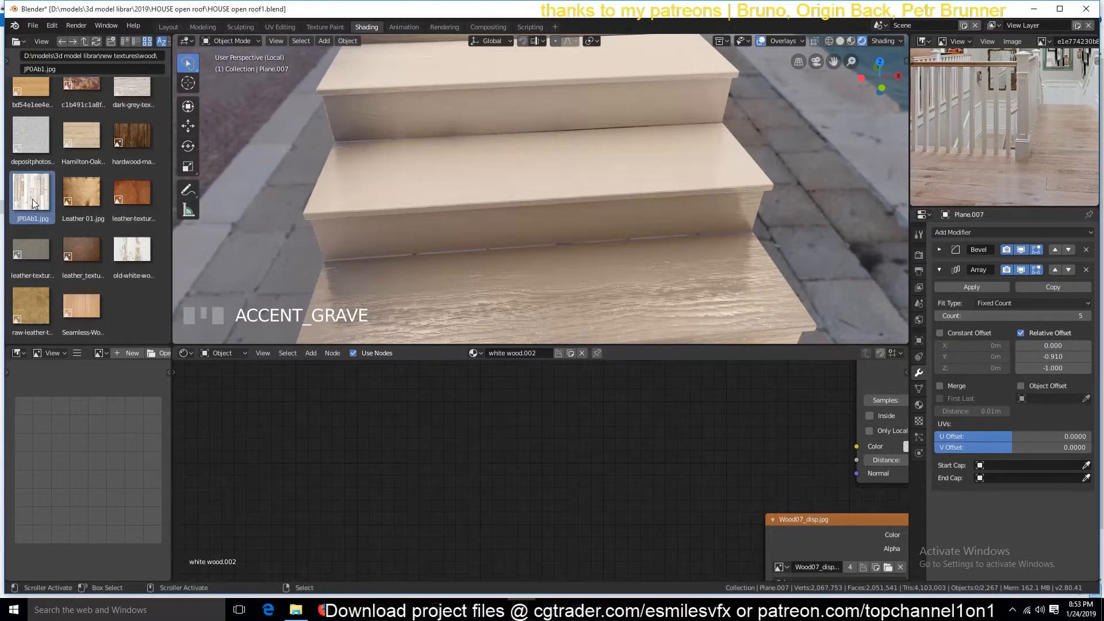
pyautogui.moveTo(32, 204); pyautogui.dragTo(997, 140)
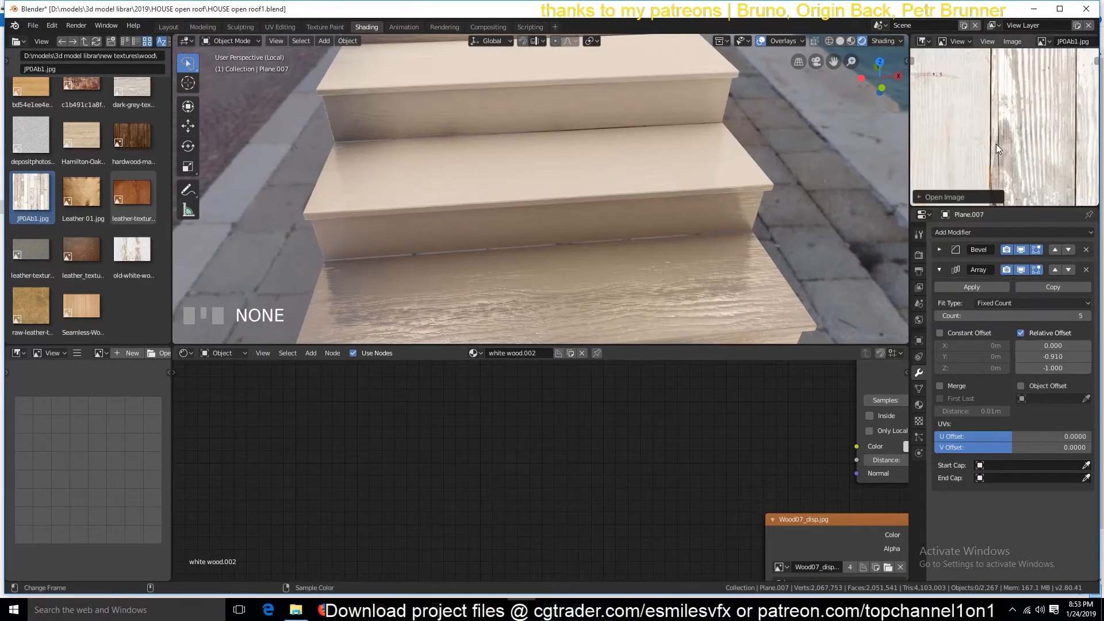
pyautogui.scroll(4, 996, 144)
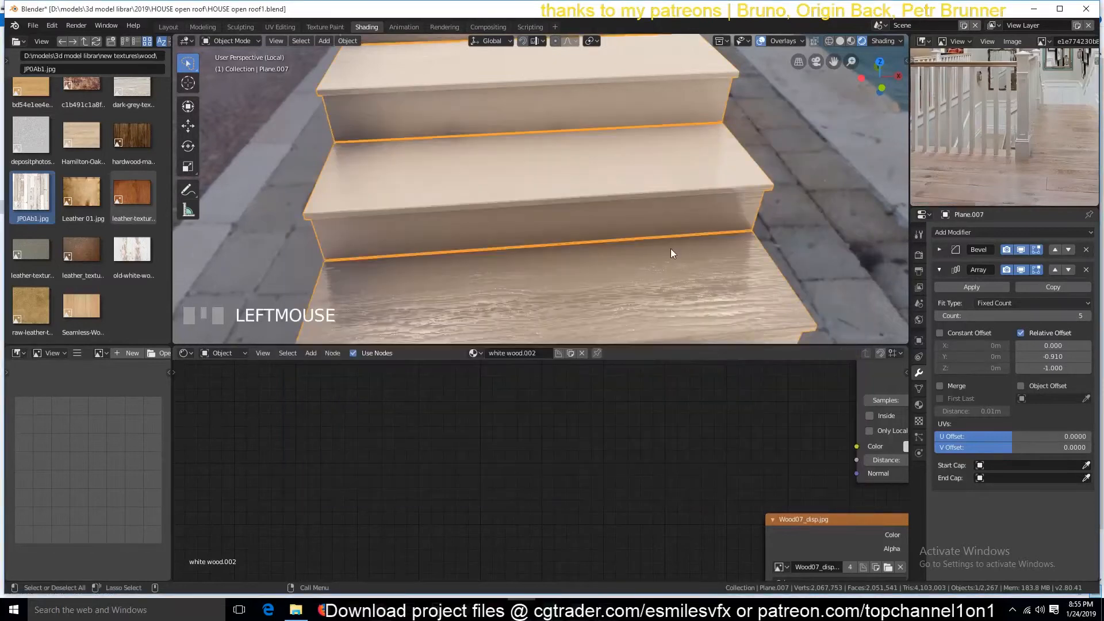
pyautogui.scroll(-2, 706, 206)
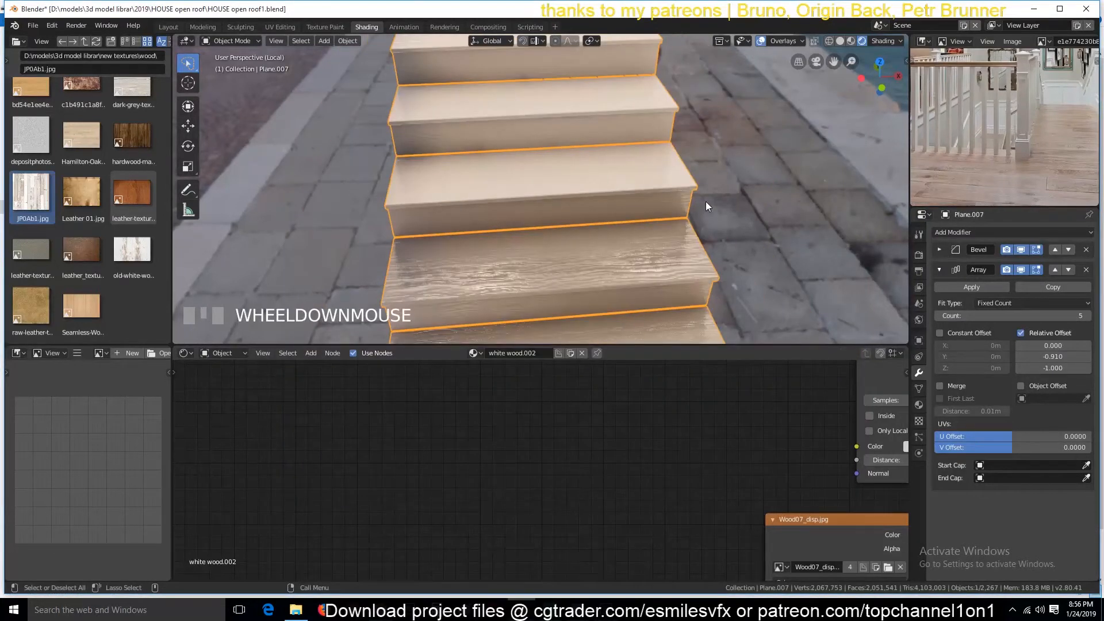
# - Save the file, deselect everything, and reselect the stairs in object mode
pyautogui.hotkey('ctrl', 's')
pyautogui.hotkey('alt', 'a')
pyautogui.moveTo(704, 199); pyautogui.dragTo(611, 182, button='middle')
pyautogui.click(611, 182)
pyautogui.press('Tab')
pyautogui.scroll(-2, 587, 403)
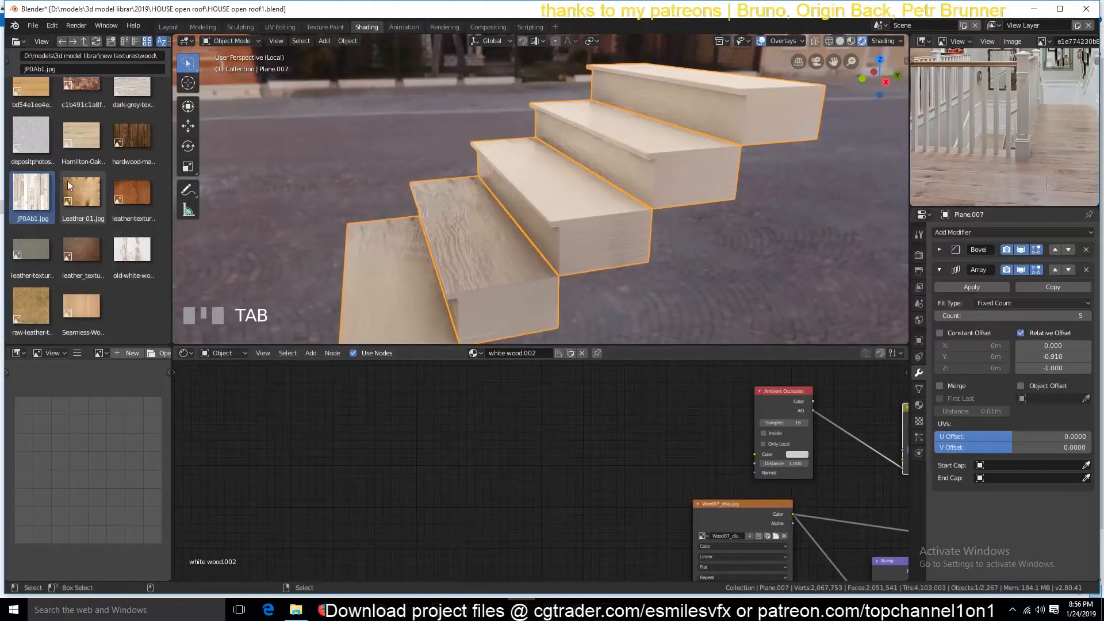
# - Refresh the wood folder's file list and sort it by modification date
pyautogui.scroll(5, 68, 182)
pyautogui.click(96, 42)
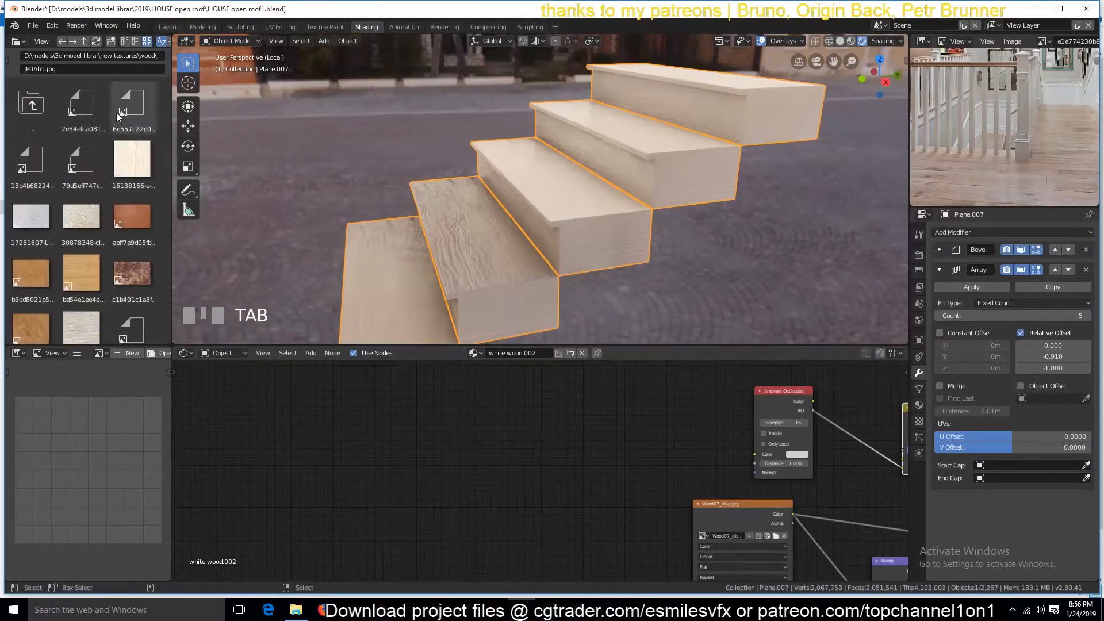
pyautogui.scroll(-5, 58, 208)
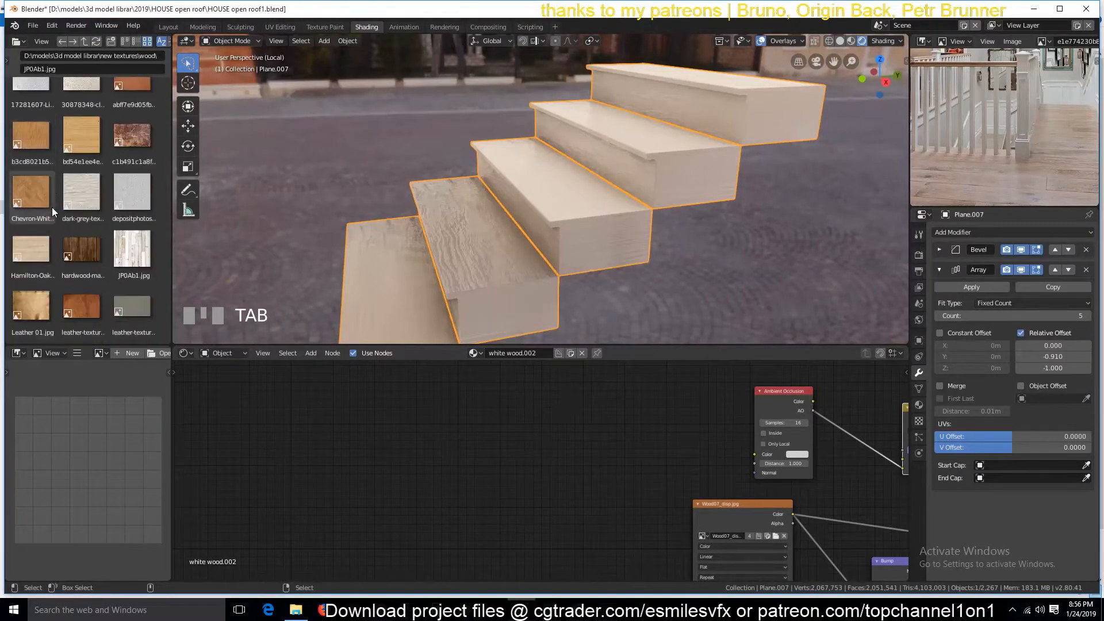
pyautogui.scroll(-5, 52, 205)
pyautogui.scroll(-5, 117, 42)
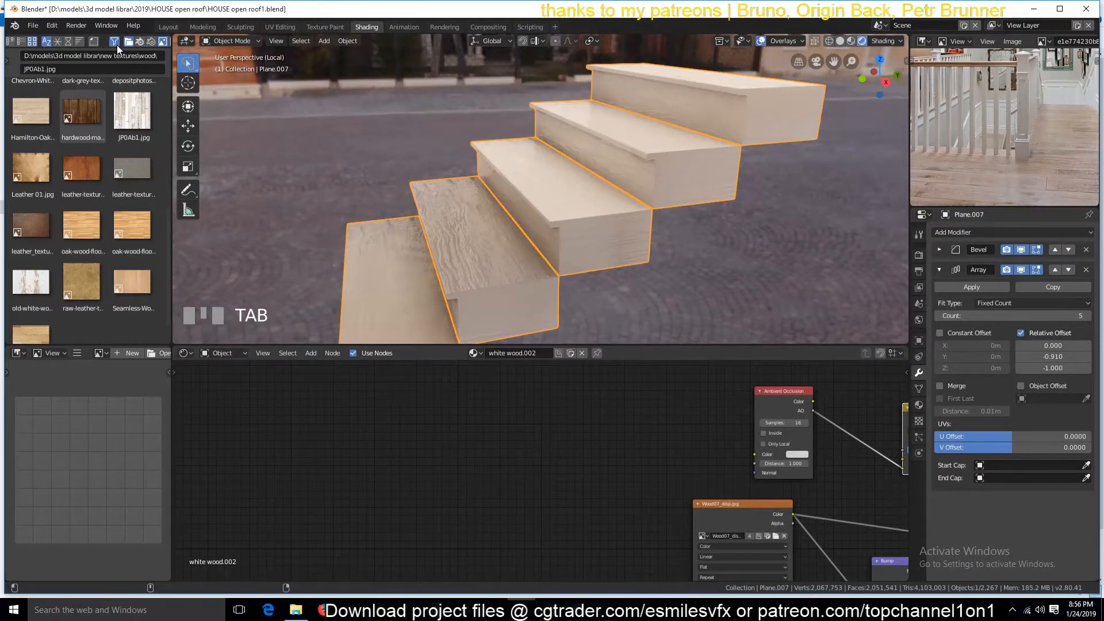
pyautogui.click(68, 41)
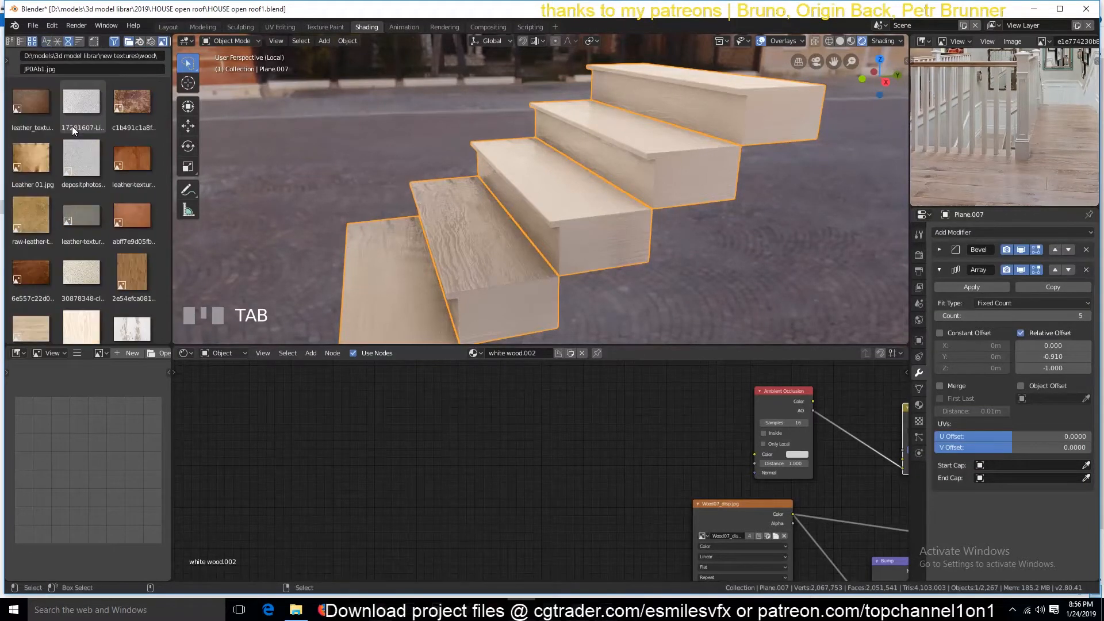
# - Add the oak-wood-floor "wooden-11 (1).jpg" image to the stairs' node tree and preview it on the steps
pyautogui.moveTo(76, 125); pyautogui.dragTo(500, 431)
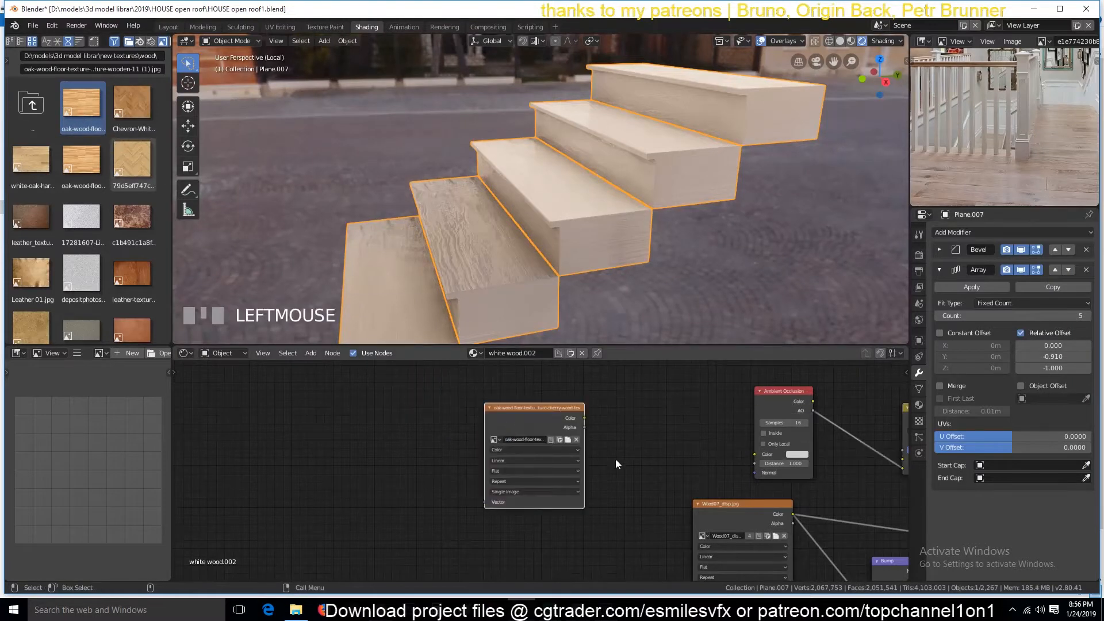
pyautogui.keyDown('ctrl'); pyautogui.keyDown('shift'); pyautogui.click(547, 420); pyautogui.keyUp('shift'); pyautogui.keyUp('ctrl')
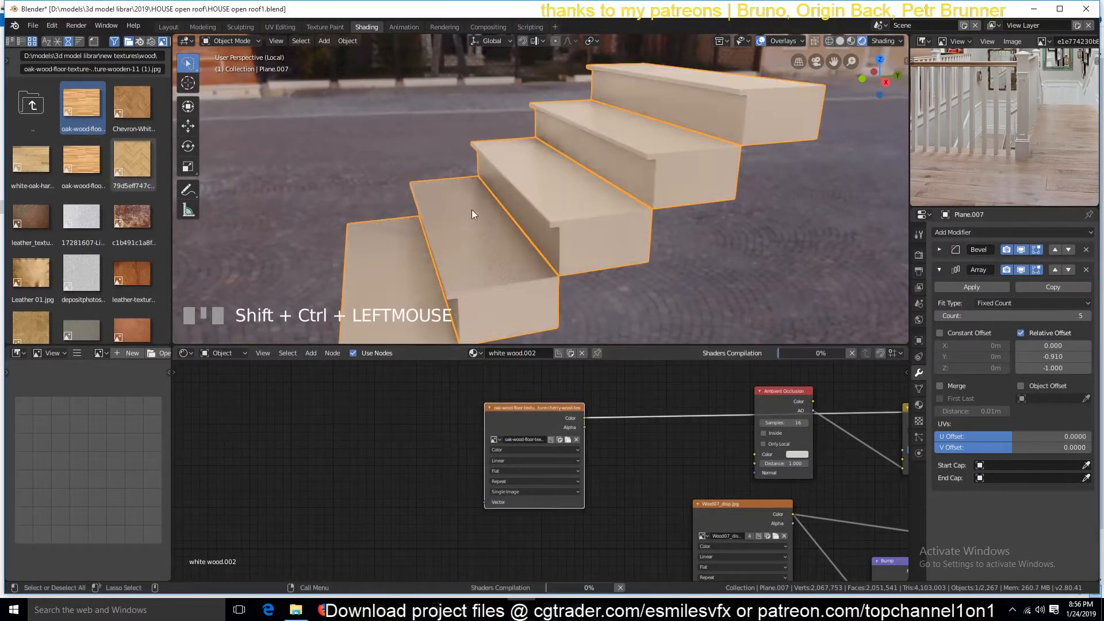
pyautogui.press('`')
pyautogui.moveTo(546, 262); pyautogui.dragTo(391, 138, button='middle')
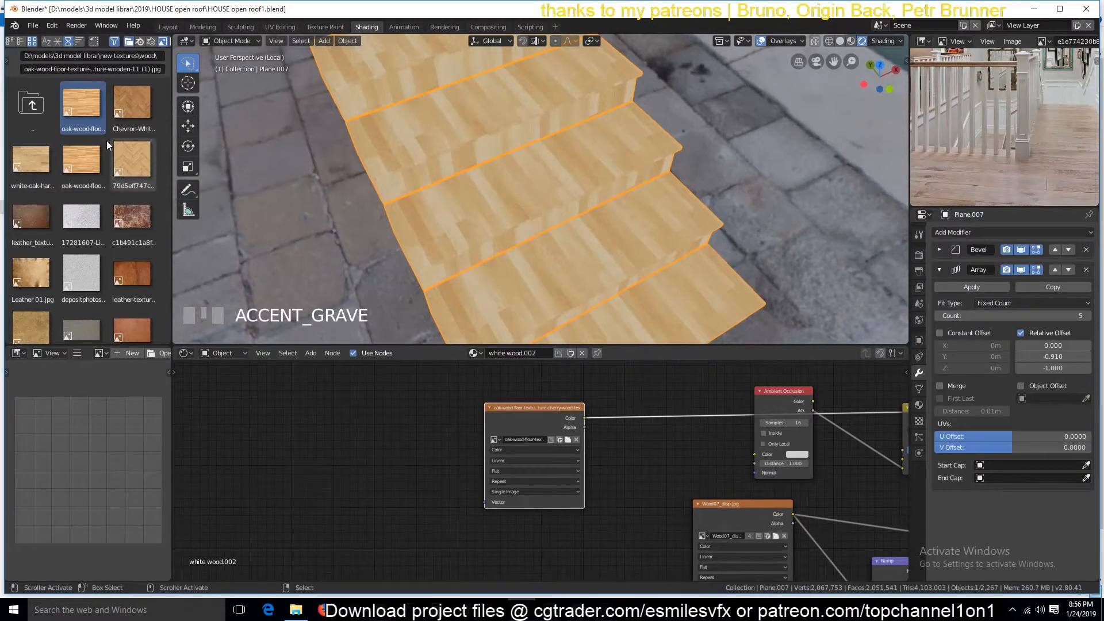
# - Try the other oak-wood-floor image, "wooden-11.jpg", as a texture preview on the stairs, and delete its node
pyautogui.moveTo(85, 164); pyautogui.dragTo(361, 441)
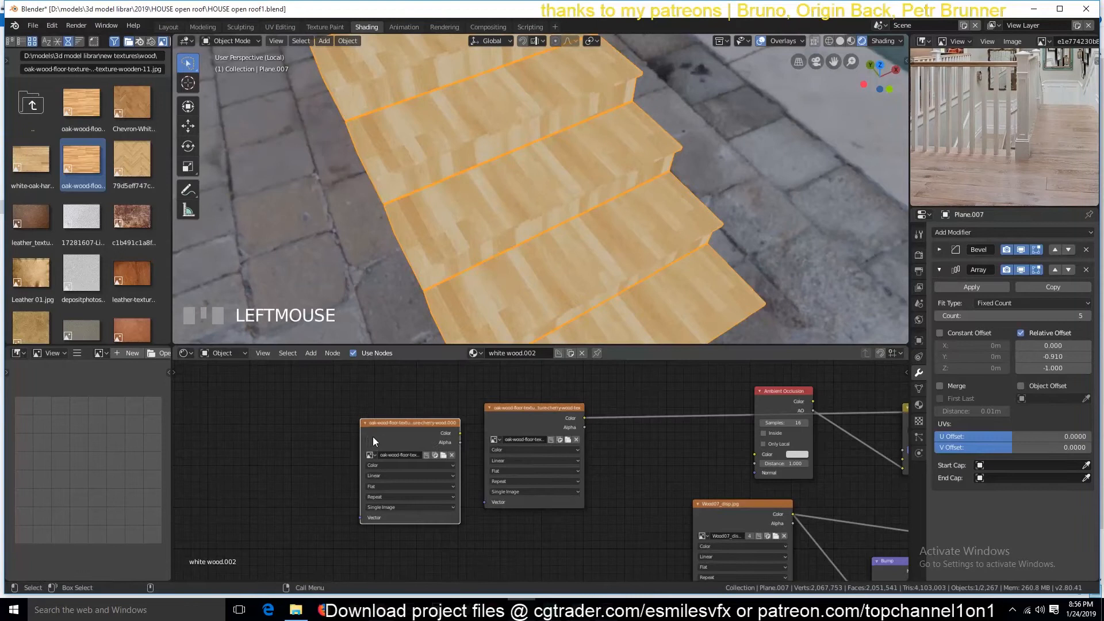
pyautogui.keyDown('ctrl'); pyautogui.keyDown('shift'); pyautogui.click(402, 436); pyautogui.keyUp('shift'); pyautogui.keyUp('ctrl')
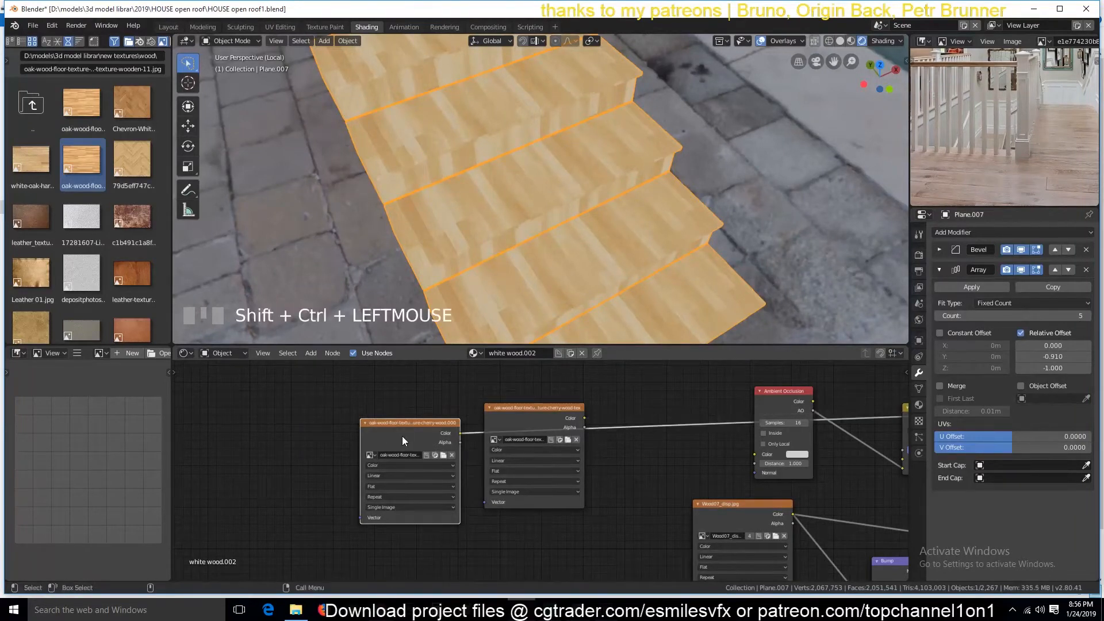
pyautogui.moveTo(405, 430); pyautogui.dragTo(351, 404)
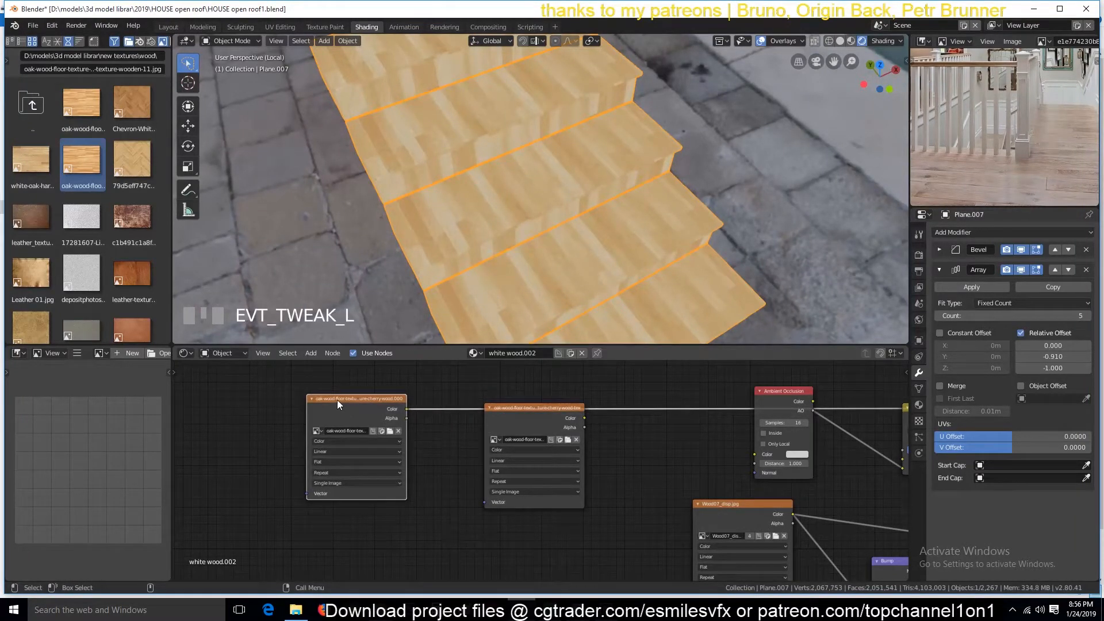
pyautogui.press('Delete')
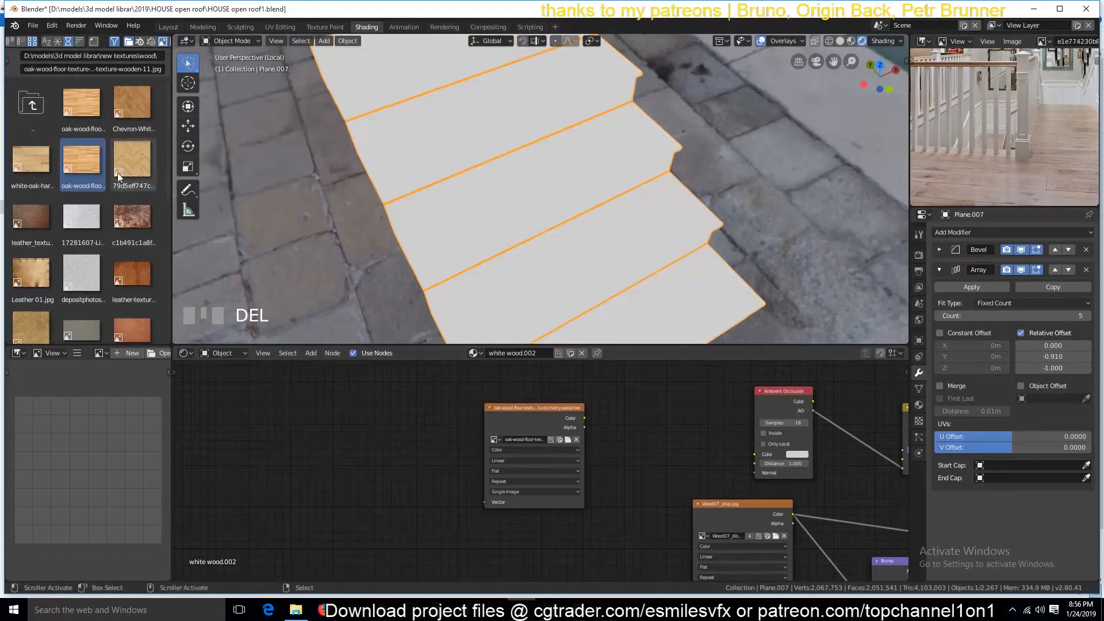
# - Add the white-oak-hardwood image as a texture node and preview it on the stairs
pyautogui.moveTo(43, 156); pyautogui.dragTo(286, 468)
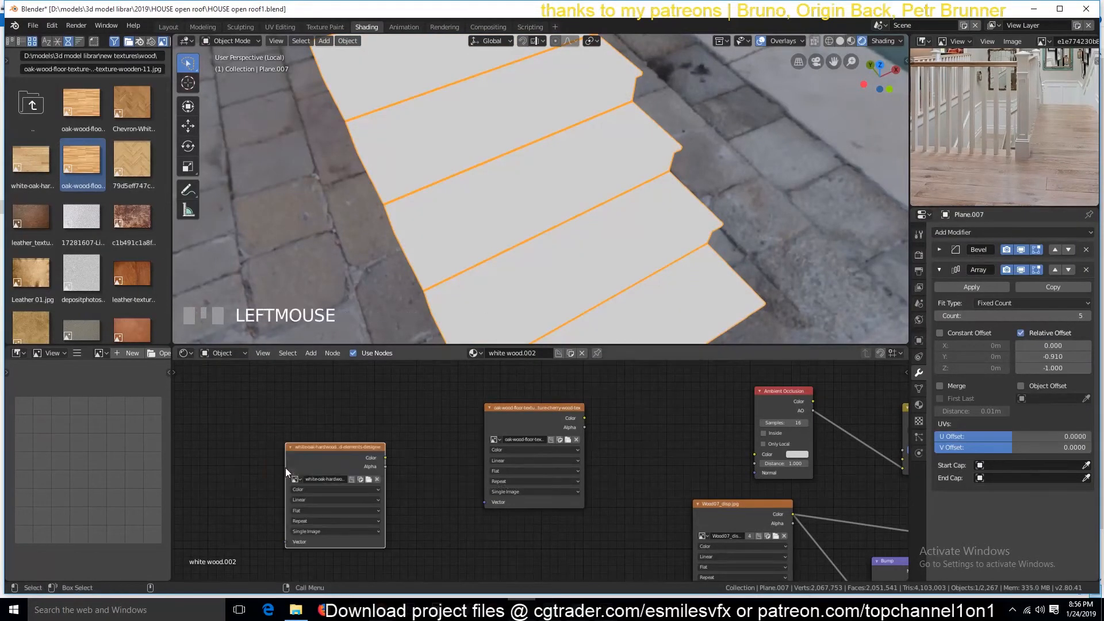
pyautogui.keyDown('ctrl'); pyautogui.keyDown('shift'); pyautogui.click(336, 457); pyautogui.keyUp('shift'); pyautogui.keyUp('ctrl')
pyautogui.press('`')
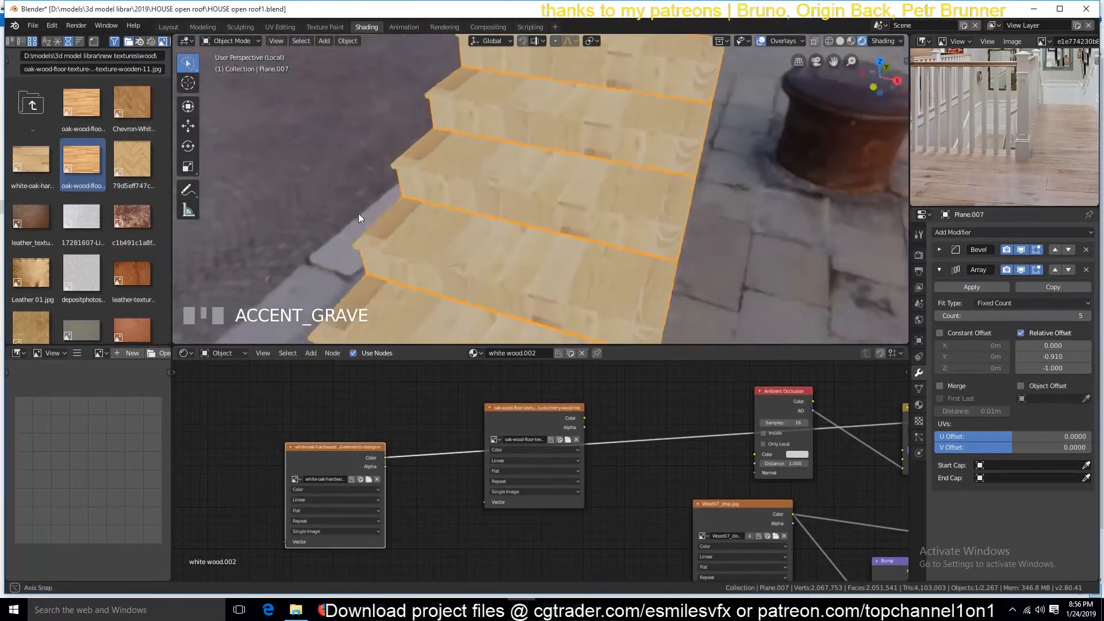
# - Rotate all of the stairs' UVs by 90 degrees so the planks run along the treads, and save
pyautogui.press('Tab')
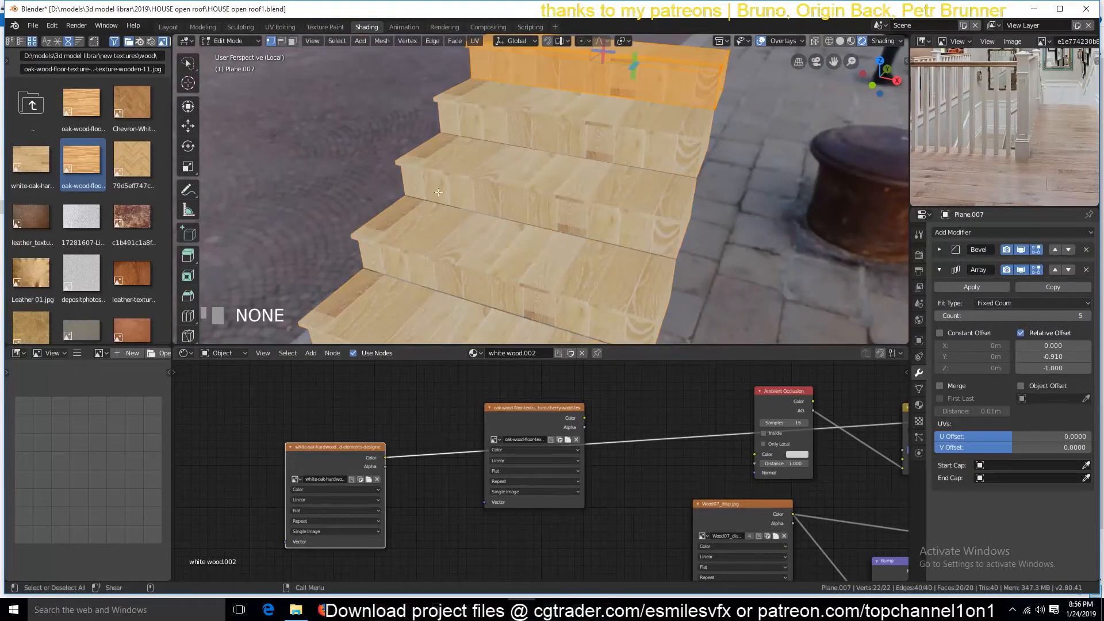
pyautogui.click(280, 27)
pyautogui.press('a')
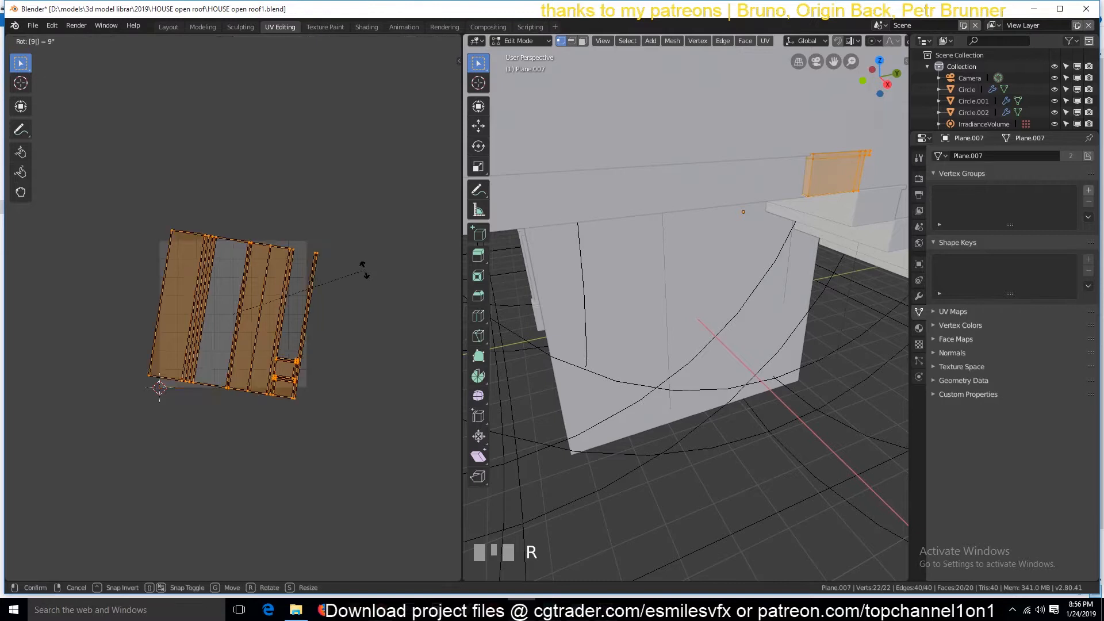
pyautogui.click(364, 270)
pyautogui.press('Tab')
pyautogui.click(368, 27)
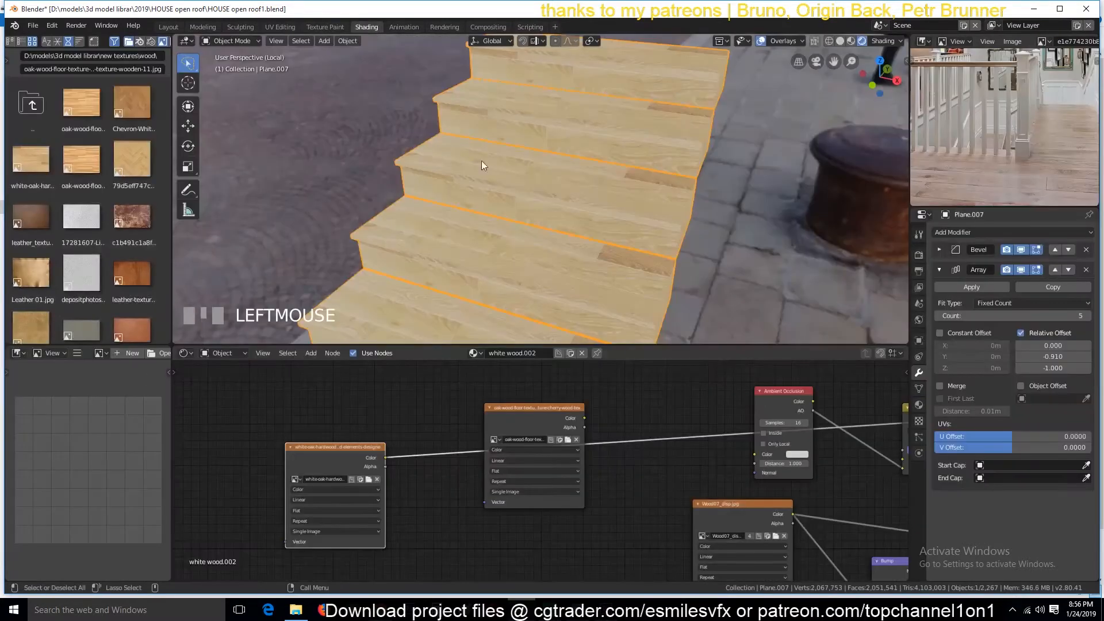
pyautogui.hotkey('shift', '`')
pyautogui.press('Tab')
pyautogui.scroll(-3, 575, 268)
pyautogui.hotkey('shift', '`')
pyautogui.hotkey('ctrl', 's')
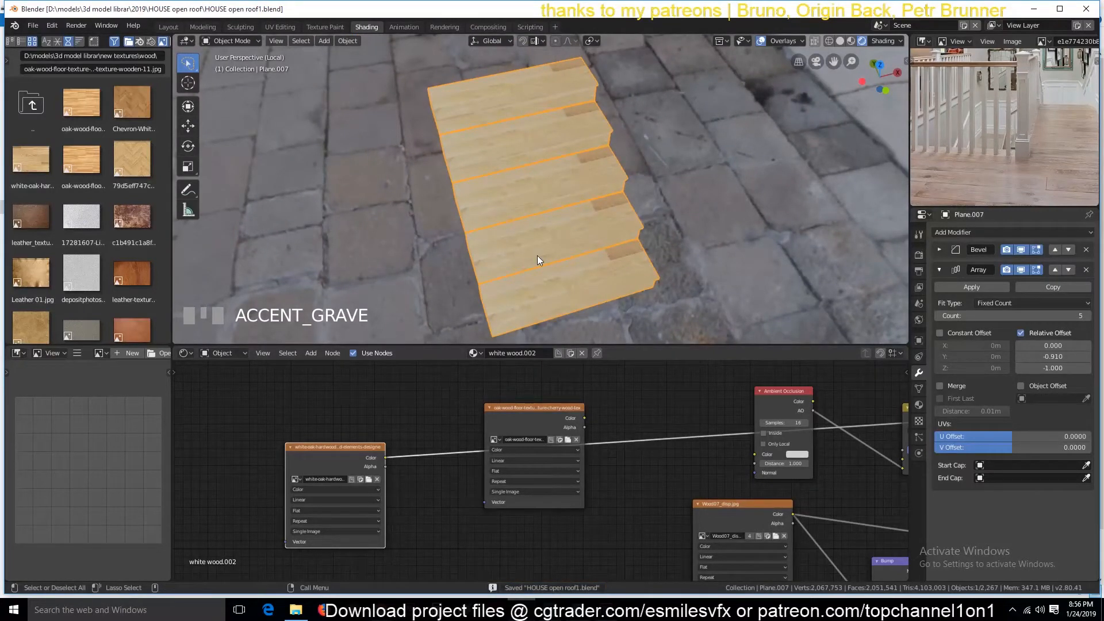
# - Delete the unused oak-wood-floor texture node, move the white oak texture node nearer the shader nodes, and save
pyautogui.moveTo(530, 422); pyautogui.dragTo(526, 491)
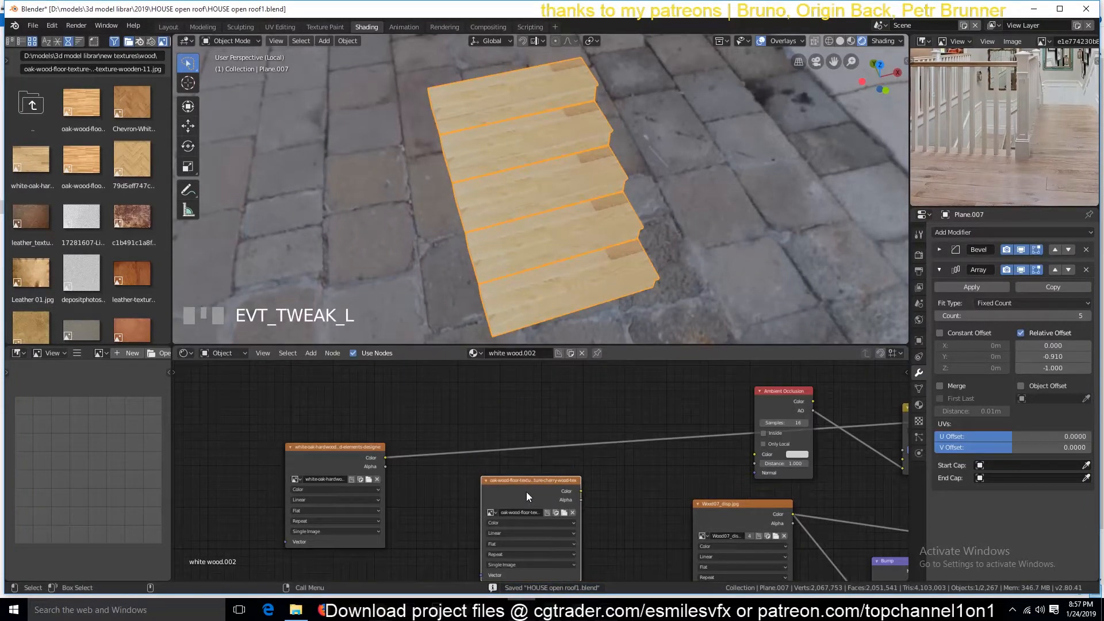
pyautogui.press('Delete')
pyautogui.scroll(-2, 537, 479)
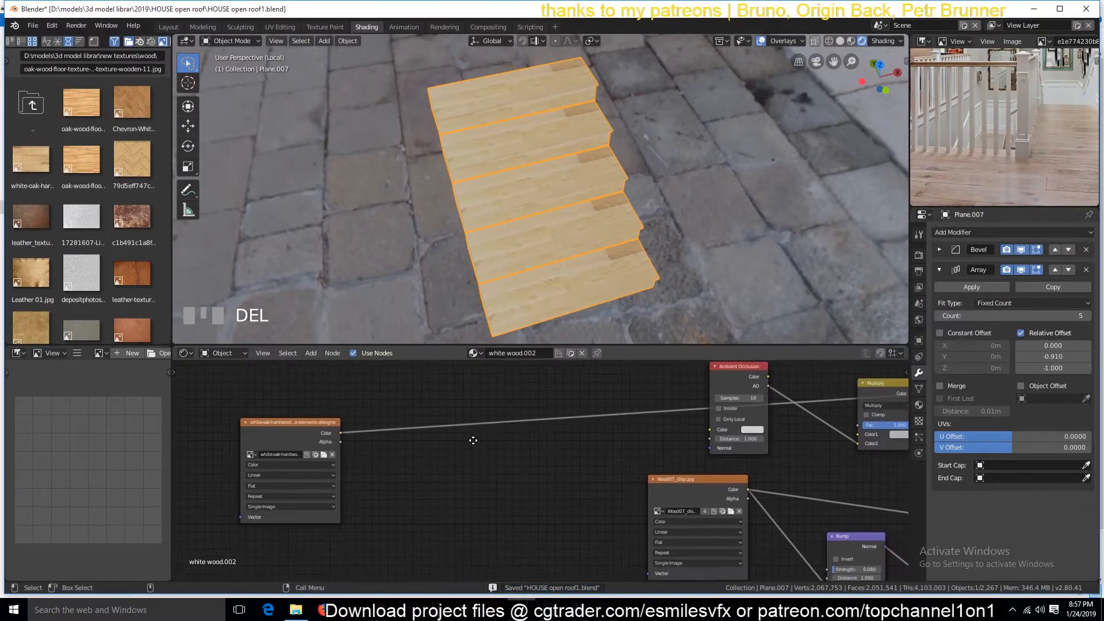
pyautogui.scroll(-1, 764, 414)
pyautogui.moveTo(758, 428); pyautogui.dragTo(606, 410, button='middle')
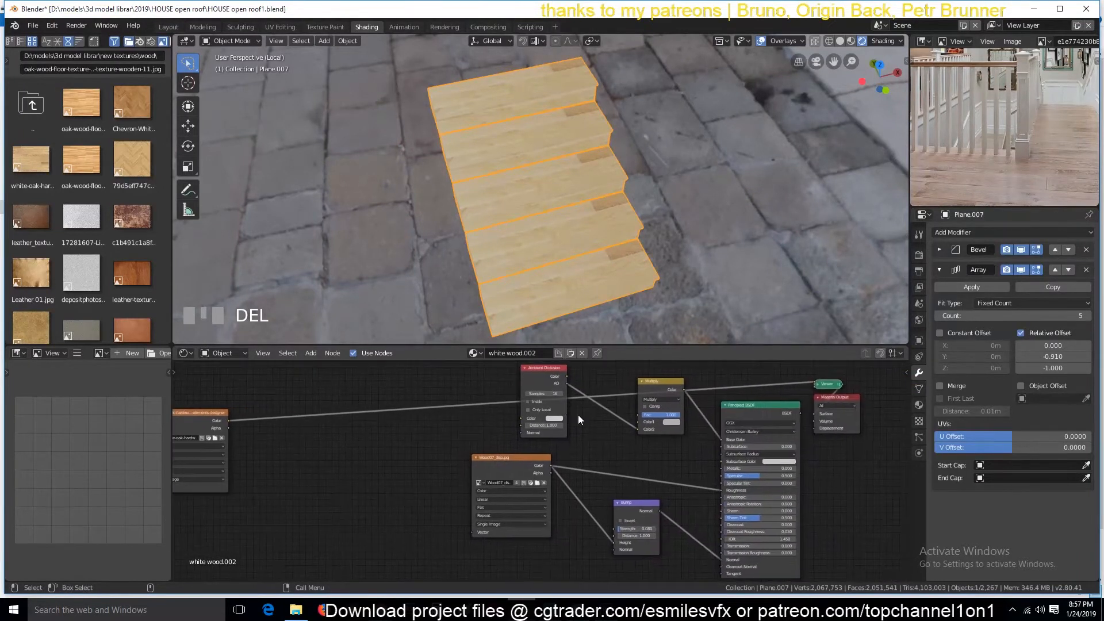
pyautogui.moveTo(214, 428); pyautogui.dragTo(382, 389)
pyautogui.hotkey('ctrl', 's')
# - Route the Principled BSDF back to the material output, check the stairs up close, and save
pyautogui.click(763, 412)
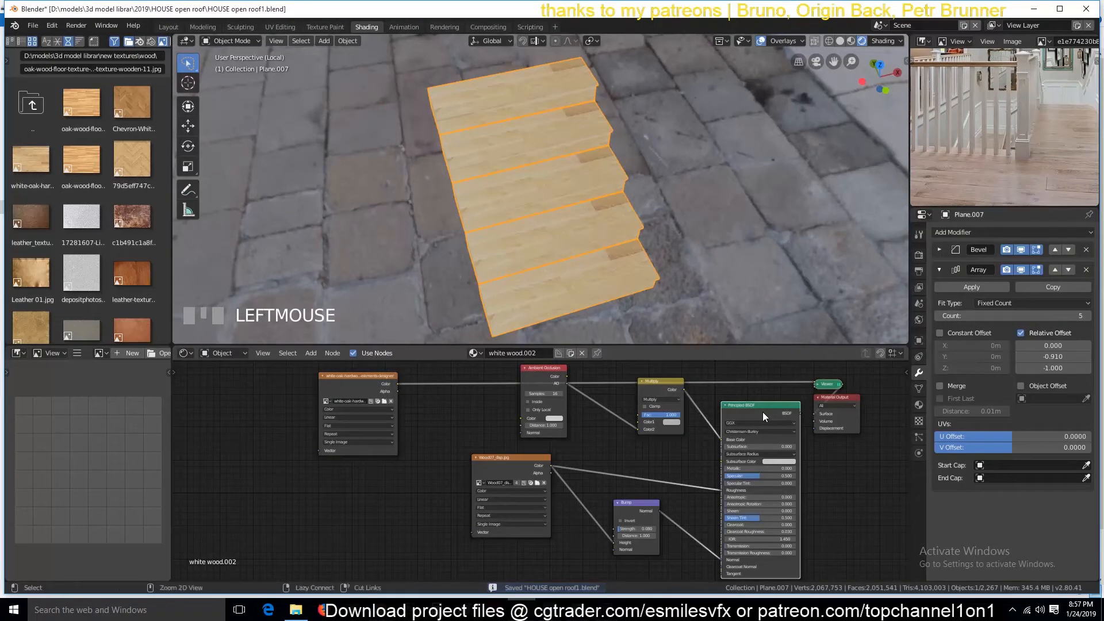
pyautogui.keyDown('ctrl'); pyautogui.click(762, 412); pyautogui.keyUp('ctrl')
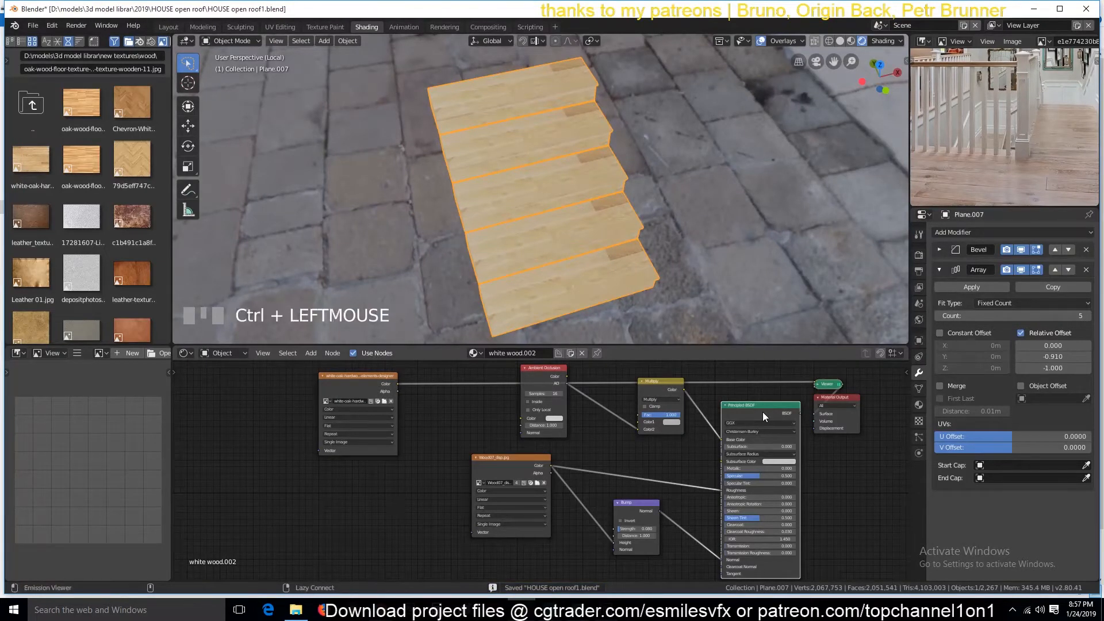
pyautogui.keyDown('ctrl'); pyautogui.keyDown('shift'); pyautogui.click(762, 411); pyautogui.keyUp('shift'); pyautogui.keyUp('ctrl')
pyautogui.scroll(2, 577, 211)
pyautogui.press('`')
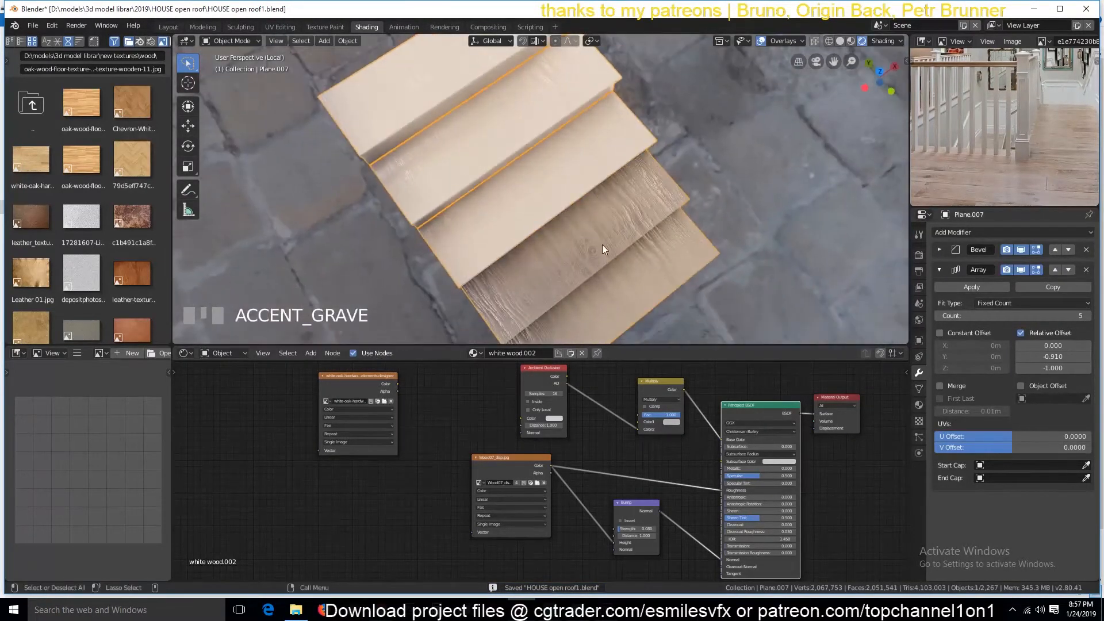
pyautogui.scroll(3, 661, 266)
pyautogui.hotkey('shift', '`')
pyautogui.hotkey('ctrl', 's')
# - Connect the white oak texture's color output to the Ambient Occlusion node's color input
pyautogui.click(642, 268)
pyautogui.scroll(1, 463, 436)
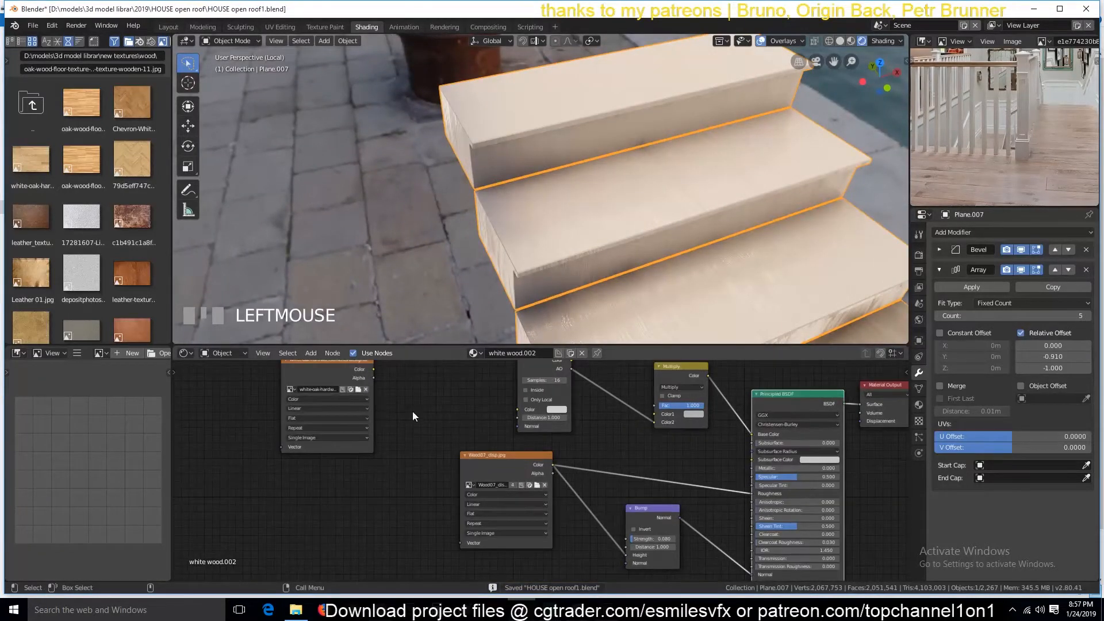
pyautogui.moveTo(341, 380)
pyautogui.mouseDown()
pyautogui.moveTo(359, 405)
pyautogui.moveTo(532, 415)
pyautogui.moveTo(503, 413)
pyautogui.moveTo(518, 408)
pyautogui.mouseUp()
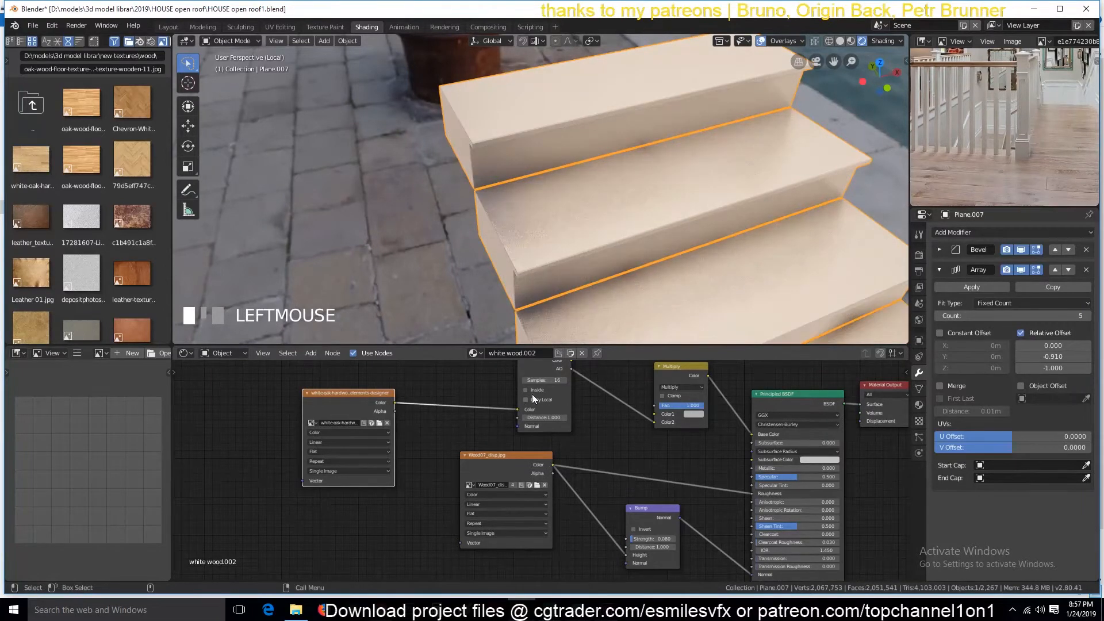
# - Connect the white oak texture's color output to the Multiply node's Color1 input and check the stairs up close
pyautogui.hotkey('shift', '`')
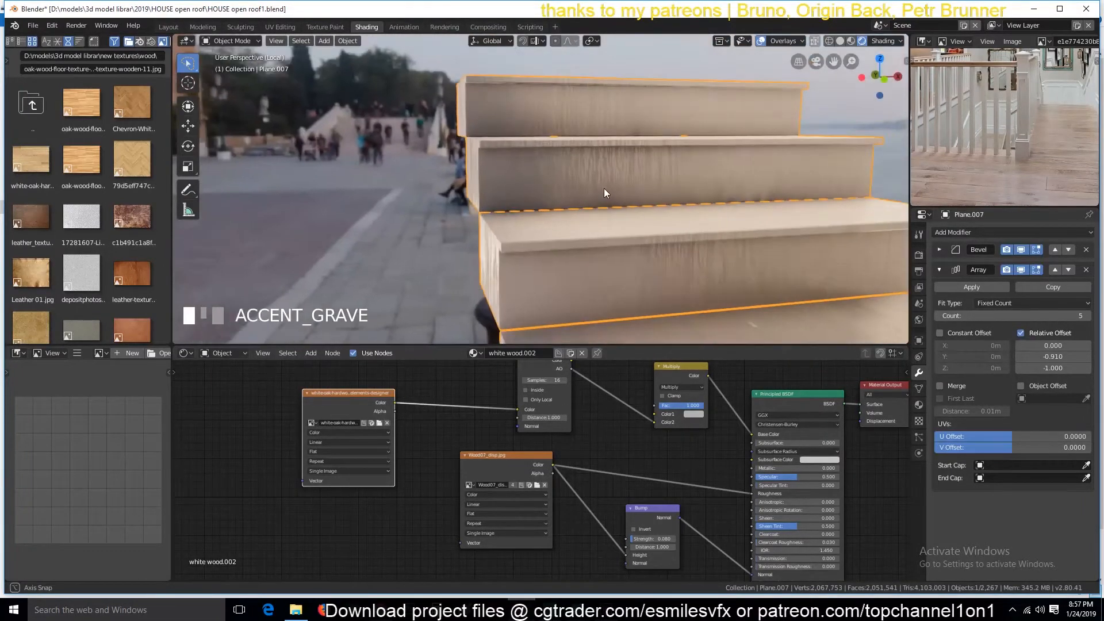
pyautogui.click(555, 315)
pyautogui.moveTo(395, 403); pyautogui.dragTo(656, 413)
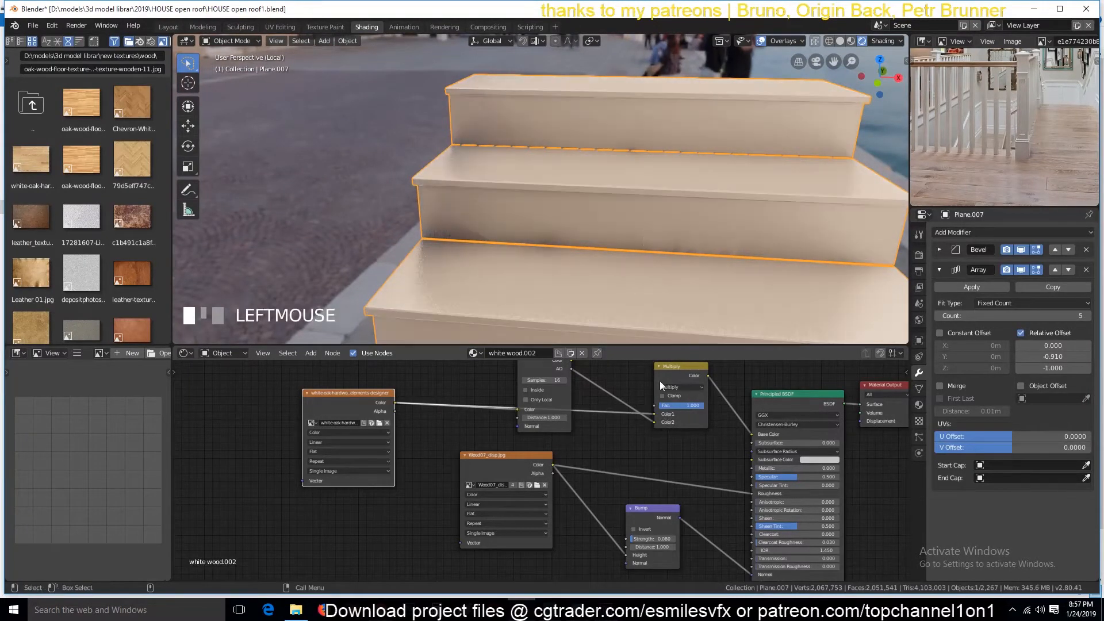
pyautogui.press('`')
pyautogui.moveTo(639, 221); pyautogui.dragTo(552, 270, button='middle')
pyautogui.scroll(2, 713, 249)
pyautogui.press('`')
# - Drive the Principled BSDF roughness and the Bump height with the white oak texture's color, and delete the Wood07_disp texture node
pyautogui.moveTo(510, 471); pyautogui.dragTo(464, 491)
pyautogui.moveTo(394, 402); pyautogui.dragTo(753, 493)
pyautogui.click(483, 487)
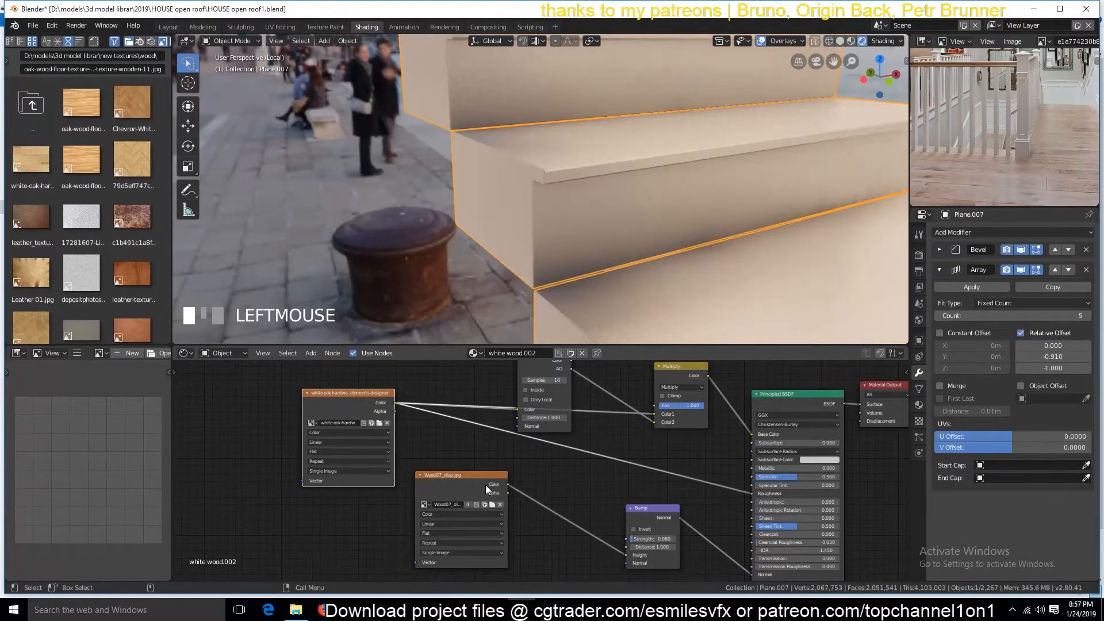
pyautogui.moveTo(394, 402); pyautogui.dragTo(628, 554)
pyautogui.click(464, 482)
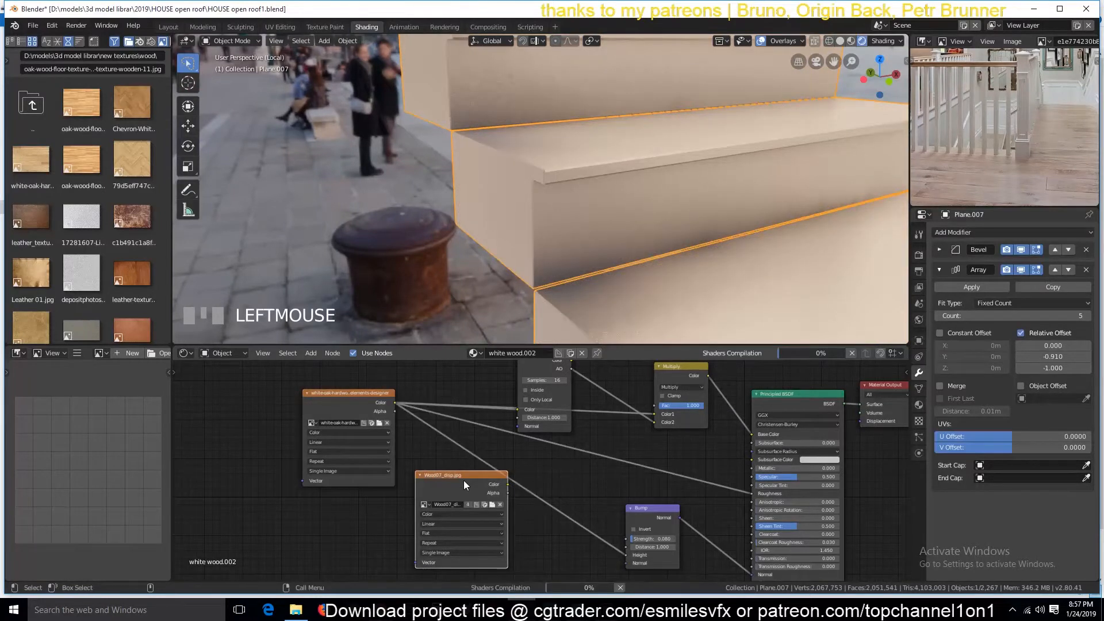
pyautogui.press('Delete')
# - Deselect the stairs, disconnect the white oak texture from the Ambient Occlusion node's color input, and inspect the treads
pyautogui.scroll(-3, 666, 251)
pyautogui.moveTo(658, 262); pyautogui.dragTo(572, 254, button='middle')
pyautogui.scroll(3, 575, 311)
pyautogui.scroll(-4, 639, 285)
pyautogui.press('a')
pyautogui.press('`')
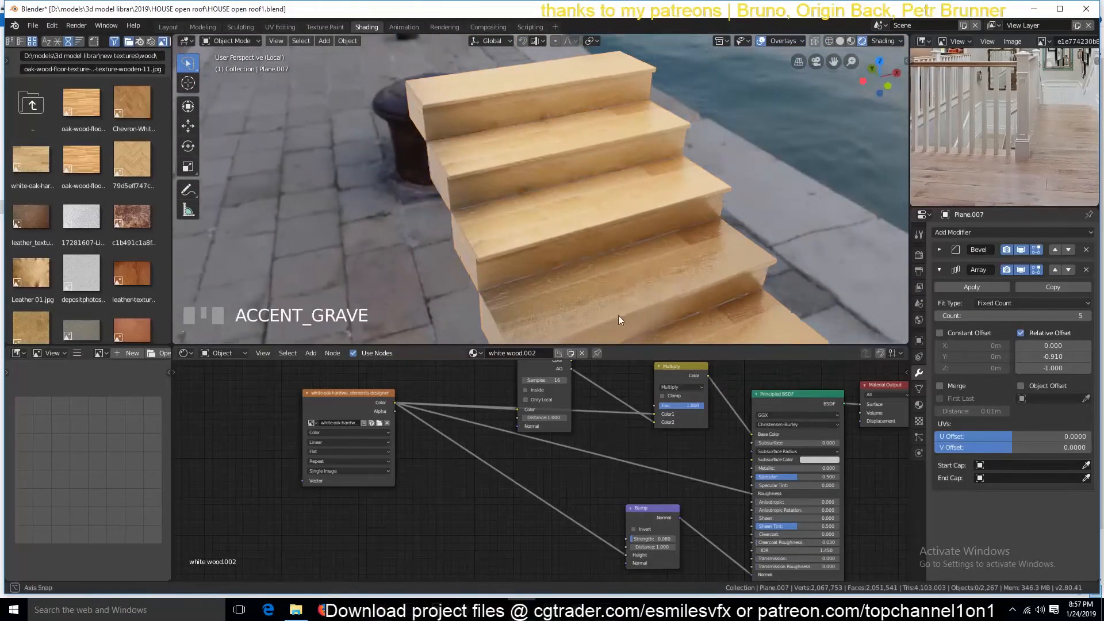
pyautogui.moveTo(619, 315); pyautogui.dragTo(658, 318, button='middle')
pyautogui.moveTo(519, 409); pyautogui.dragTo(506, 409)
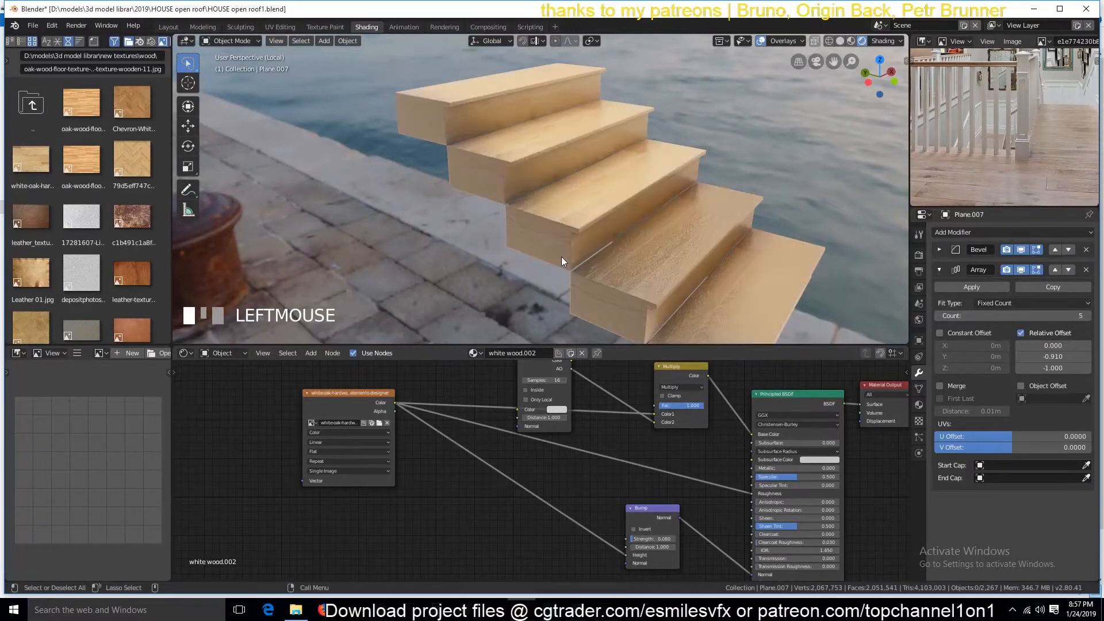
pyautogui.hotkey('shift', '`')
pyautogui.scroll(3, 526, 253)
pyautogui.press('`')
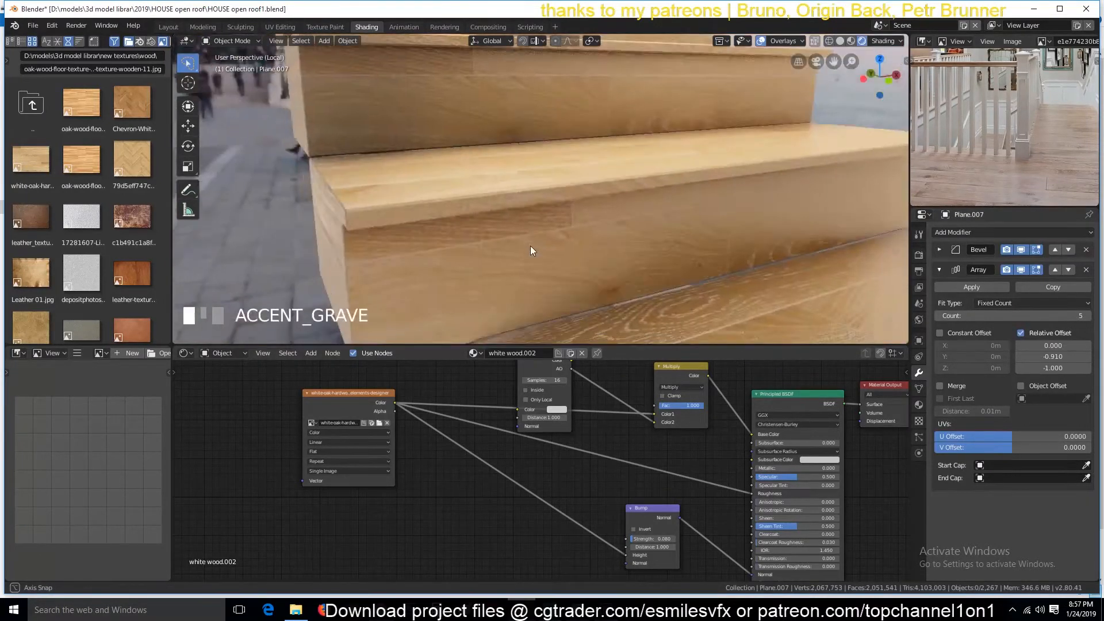
# - Move the white oak texture node and the Bump node lower to make room in the node tree, and save
pyautogui.moveTo(388, 405); pyautogui.dragTo(381, 475)
pyautogui.moveTo(639, 507); pyautogui.dragTo(673, 558)
pyautogui.hotkey('ctrl', 's')
# - Insert a ColorRamp node on the link between the white oak texture and the Principled BSDF roughness
pyautogui.hotkey('shift', 'a')
pyautogui.moveTo(623, 496)
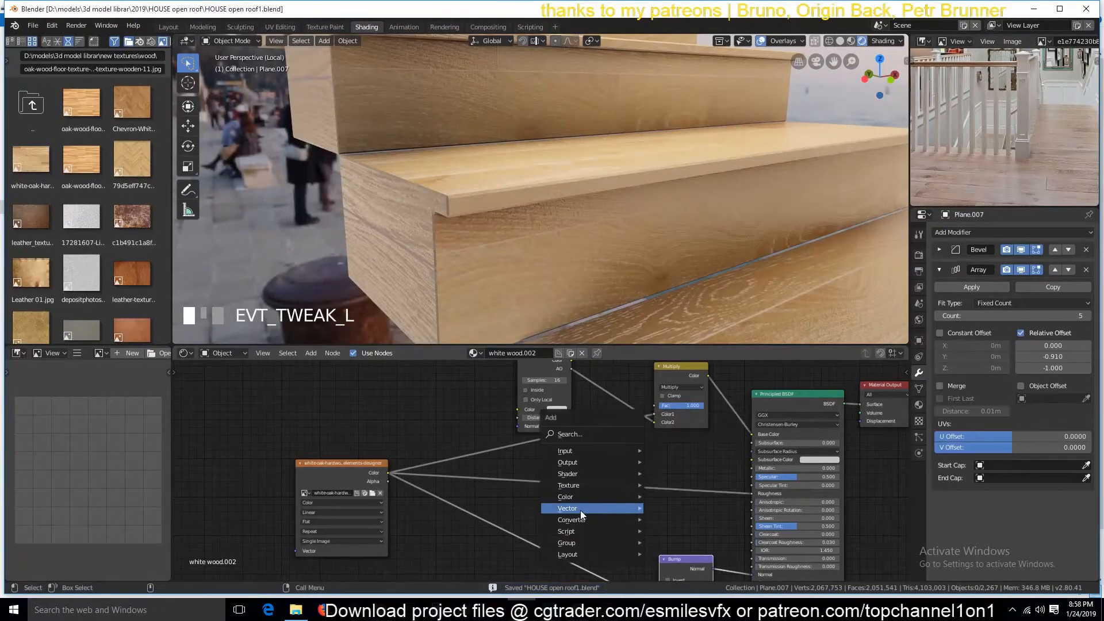
pyautogui.moveTo(581, 518)
pyautogui.click(696, 379)
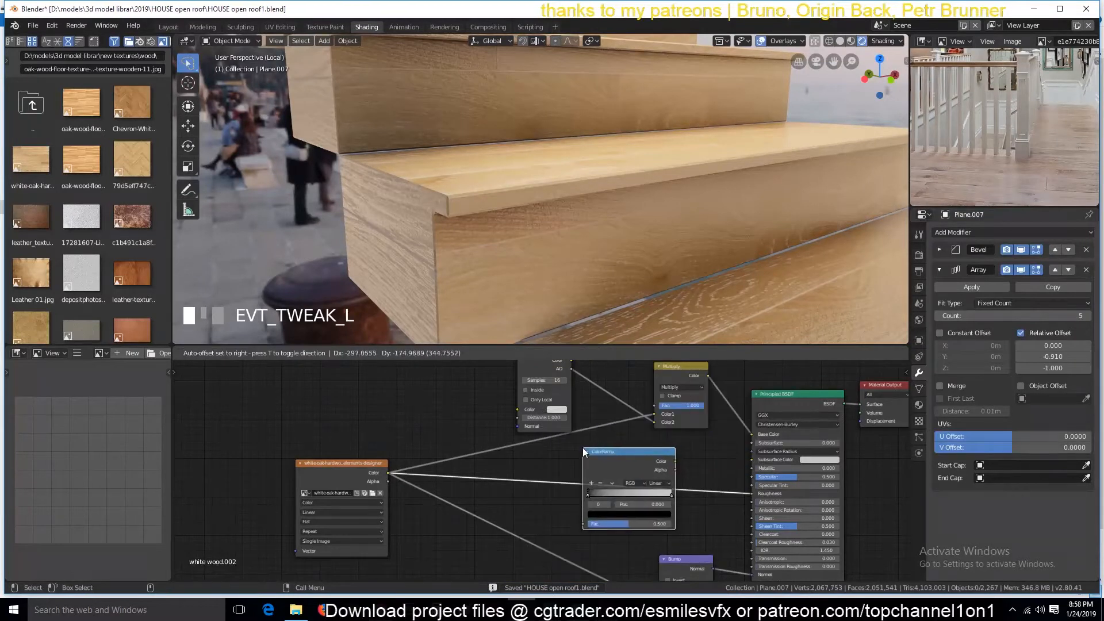
pyautogui.click(581, 447)
# - Preview the ColorRamp on the stairs, move its black stop to position 0.382, and route the Principled BSDF back to the output
pyautogui.keyDown('ctrl'); pyautogui.keyDown('shift'); pyautogui.click(615, 461); pyautogui.keyUp('shift'); pyautogui.keyUp('ctrl')
pyautogui.press('`')
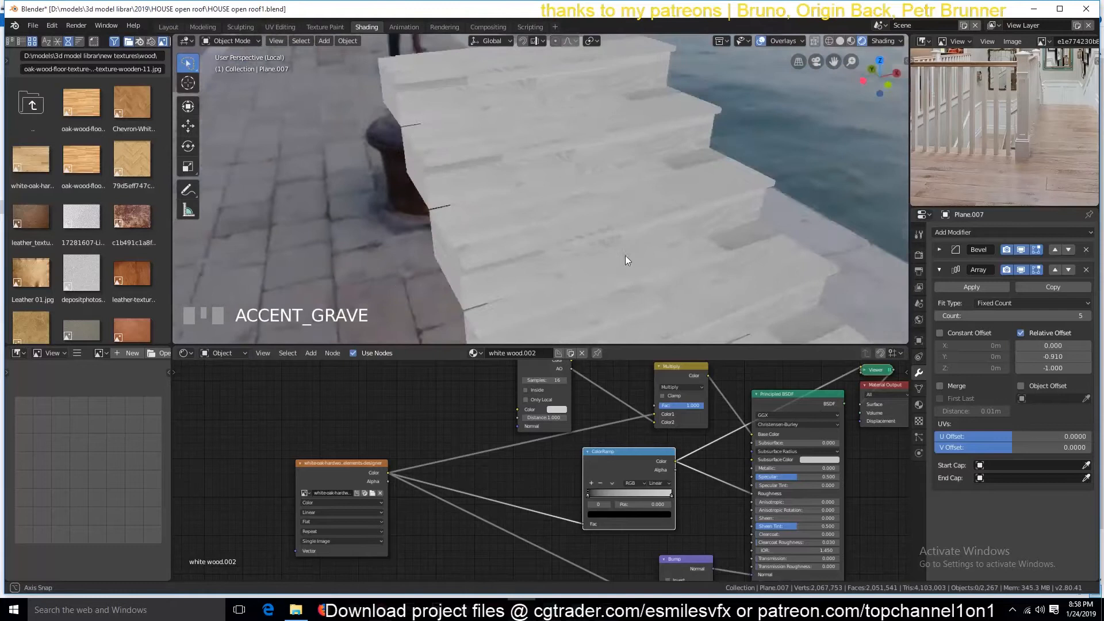
pyautogui.moveTo(598, 493); pyautogui.dragTo(592, 468)
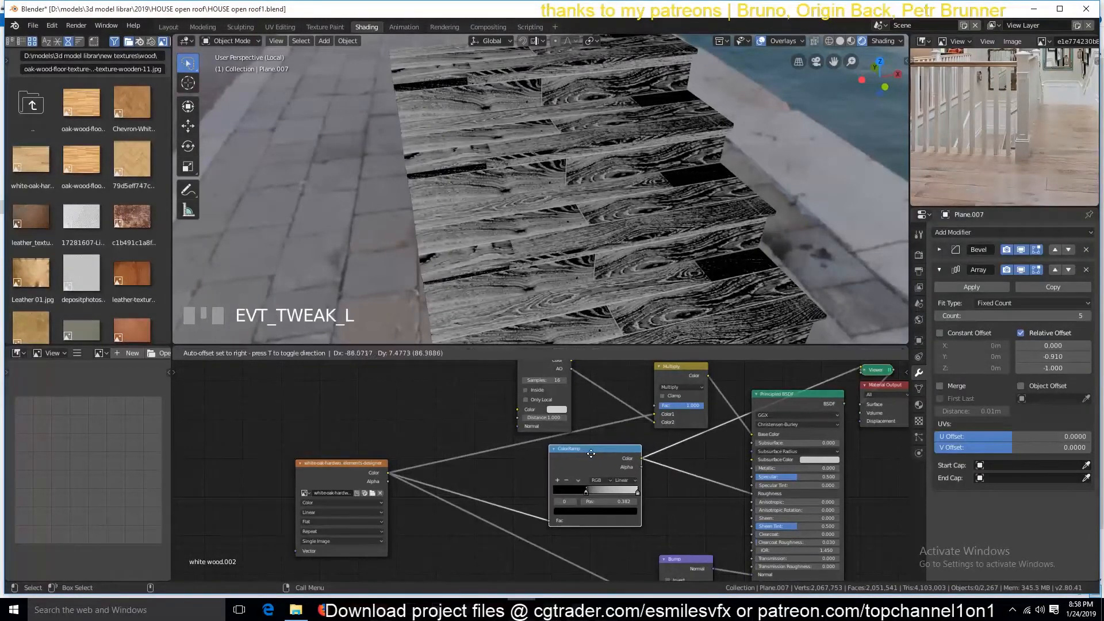
pyautogui.click(802, 392)
pyautogui.keyDown('ctrl'); pyautogui.keyDown('shift'); pyautogui.click(803, 393); pyautogui.keyUp('shift'); pyautogui.keyUp('ctrl')
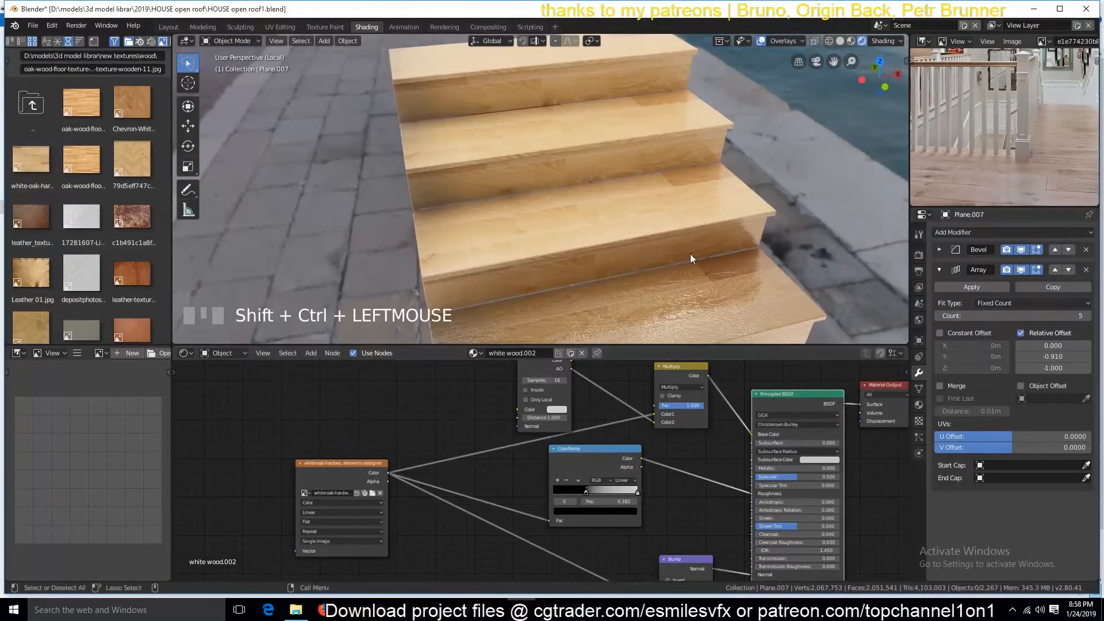
# - Lighten the ColorRamp's black stop to grey, darken its white stop to light grey, check the stairs' reflections, and save
pyautogui.press('`')
pyautogui.click(602, 509)
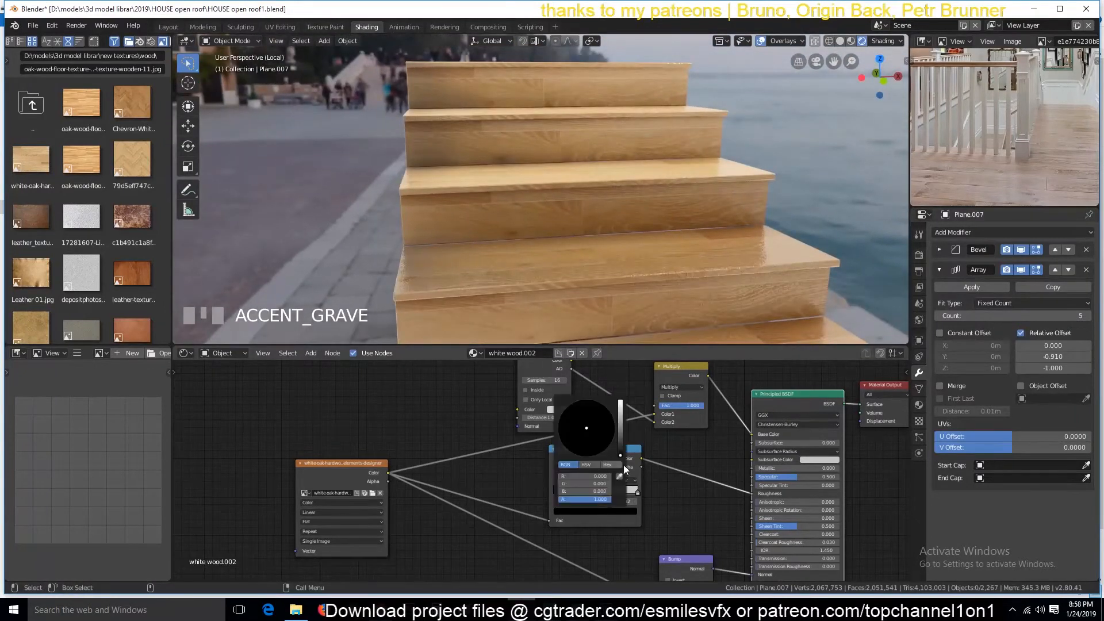
pyautogui.click(637, 493)
pyautogui.click(629, 506)
pyautogui.click(628, 509)
pyautogui.click(621, 415)
pyautogui.press('`')
pyautogui.moveTo(659, 250); pyautogui.dragTo(632, 345, button='middle')
pyautogui.scroll(1, 688, 278)
pyautogui.hotkey('ctrl', 's')
pyautogui.press('`')
pyautogui.scroll(-1, 549, 291)
pyautogui.press('`')
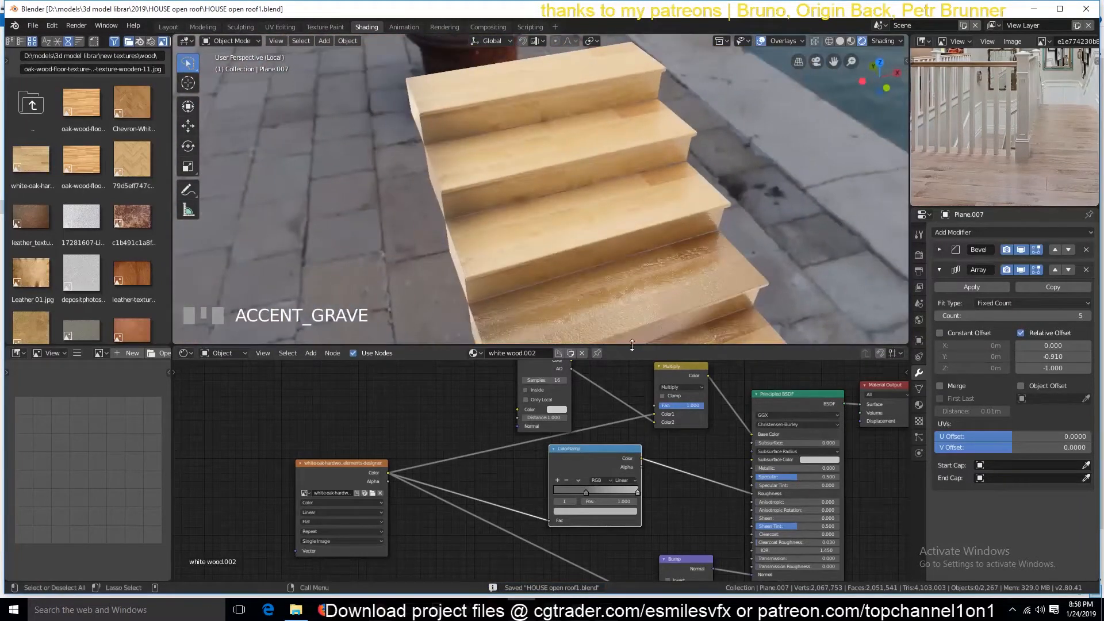
# - Set the Bump node's strength to 0.05, check the wood surface up close and from a distance, and save
pyautogui.moveTo(684, 561); pyautogui.dragTo(667, 481, button='middle')
pyautogui.moveTo(667, 481); pyautogui.dragTo(622, 482)
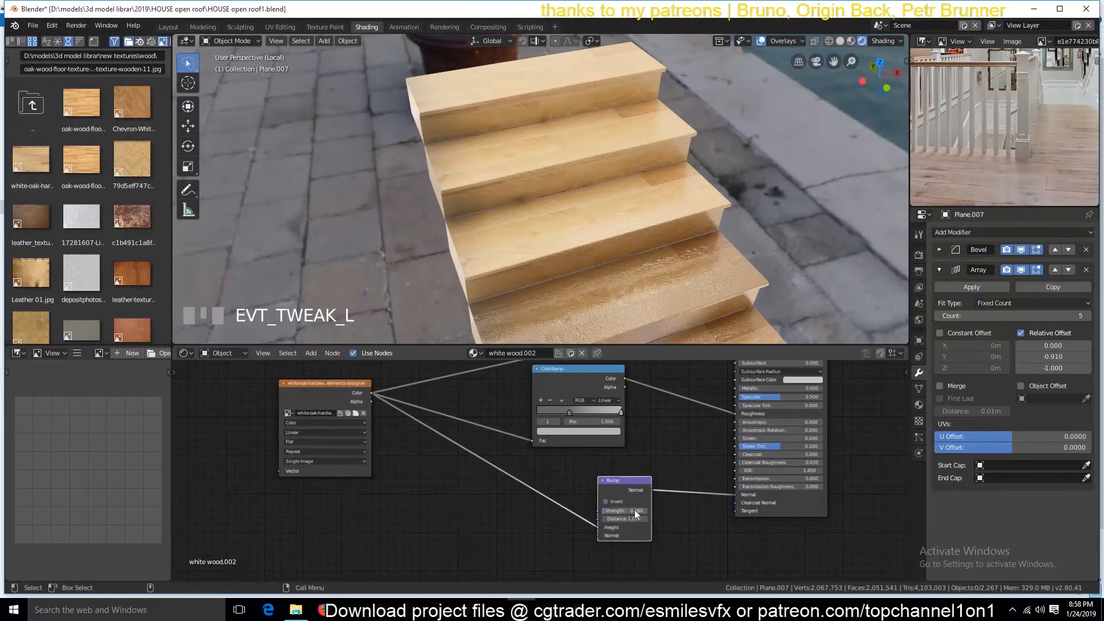
pyautogui.scroll(5, 633, 224)
pyautogui.press('`')
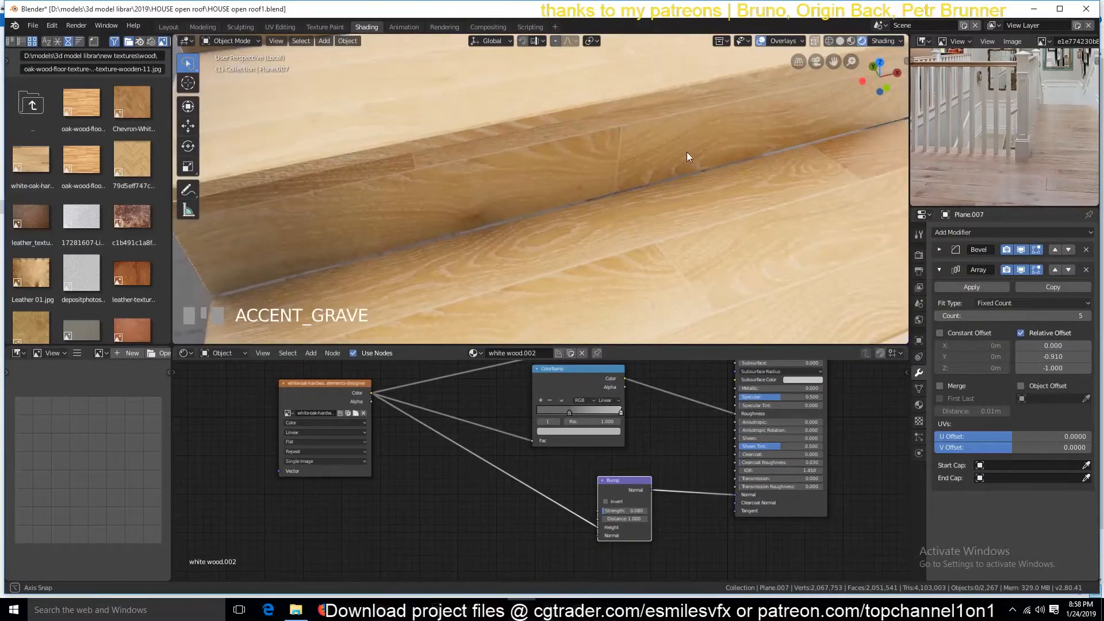
pyautogui.moveTo(686, 152); pyautogui.dragTo(707, 113, button='middle')
pyautogui.click(639, 511)
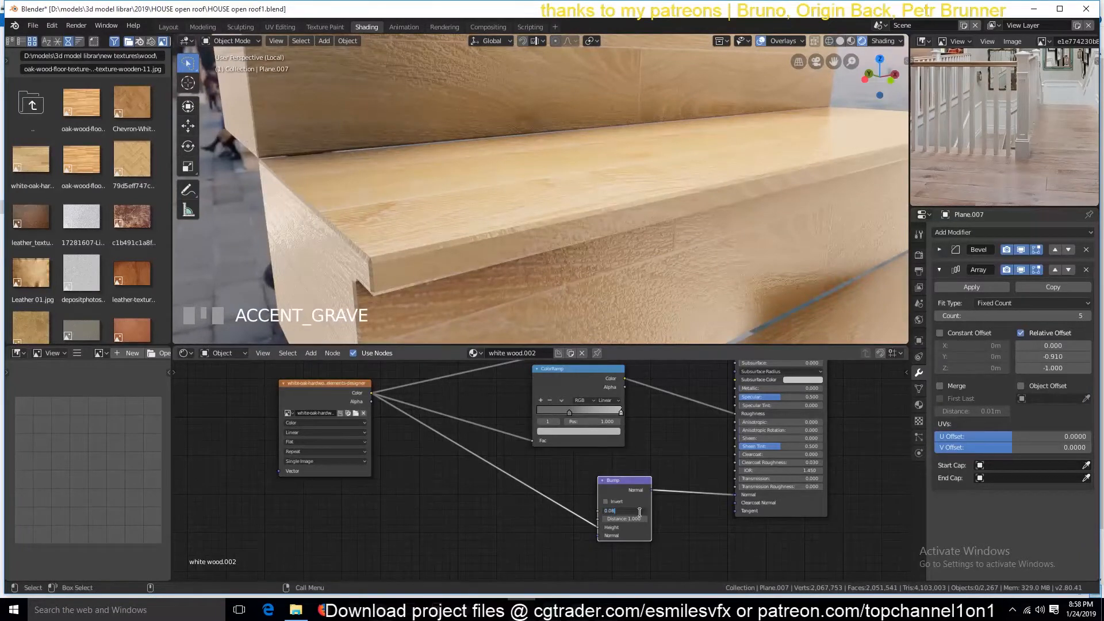
pyautogui.write('0.05')
pyautogui.click(688, 507)
pyautogui.scroll(-4, 567, 221)
pyautogui.scroll(2, 567, 221)
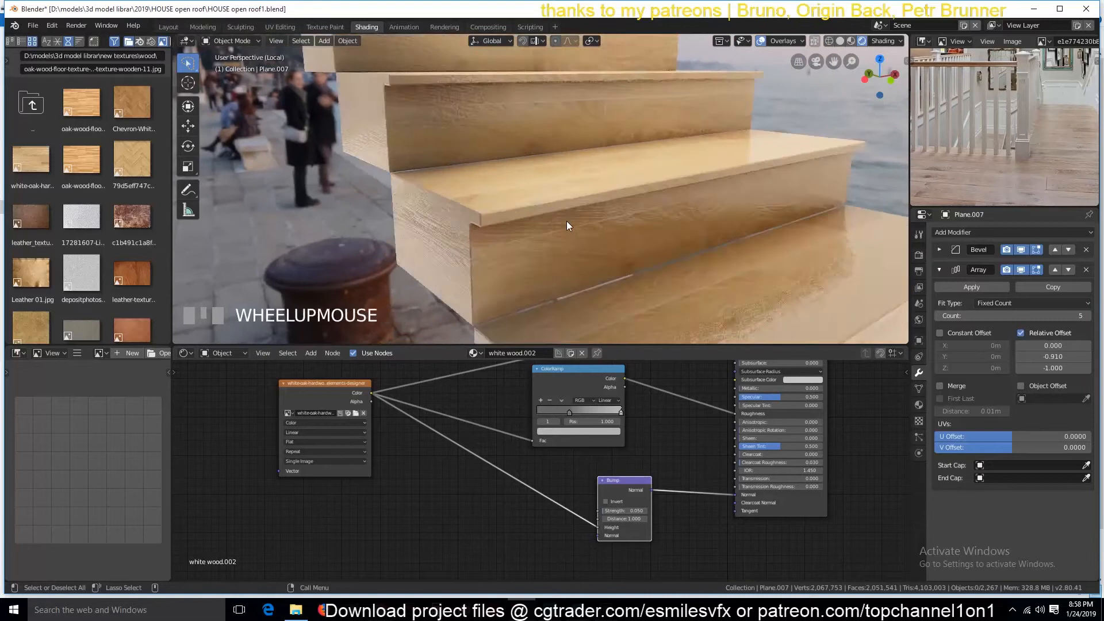
pyautogui.scroll(-3, 567, 222)
pyautogui.hotkey('ctrl', 's')
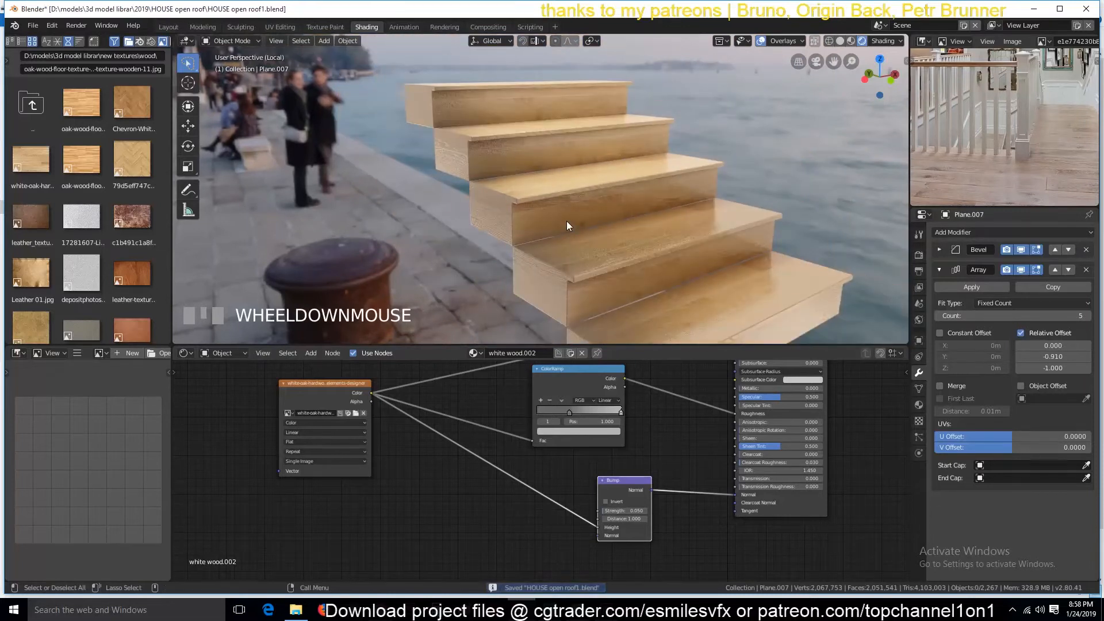
# - Leave local view, start editing the house mesh, and select the floor face beside the railing
pyautogui.press('KP_Divide')
pyautogui.press('a')
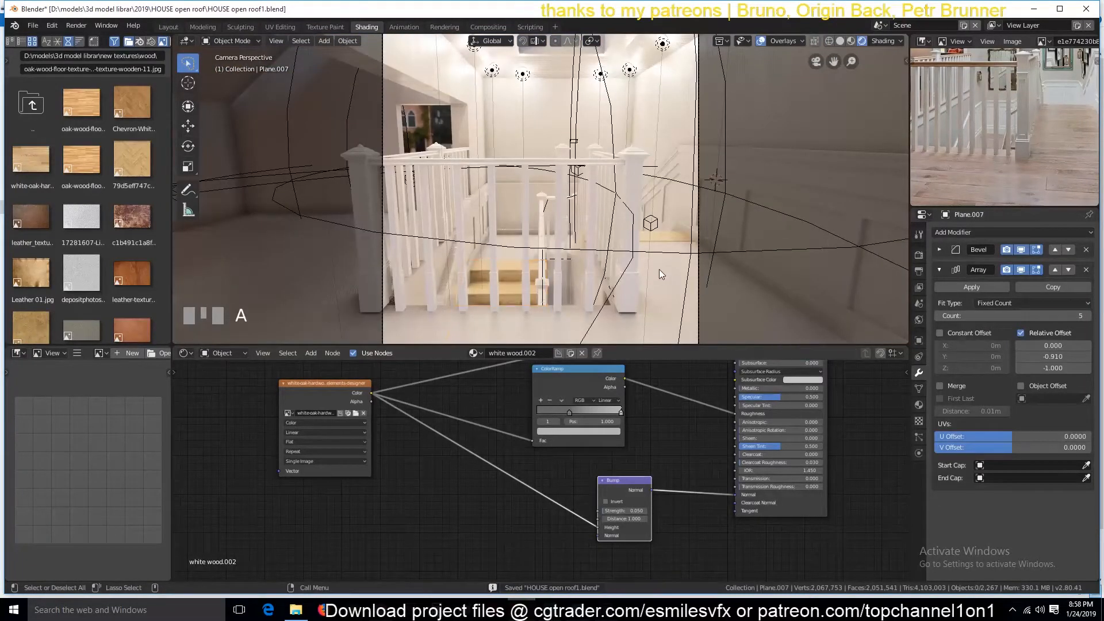
pyautogui.press('Tab')
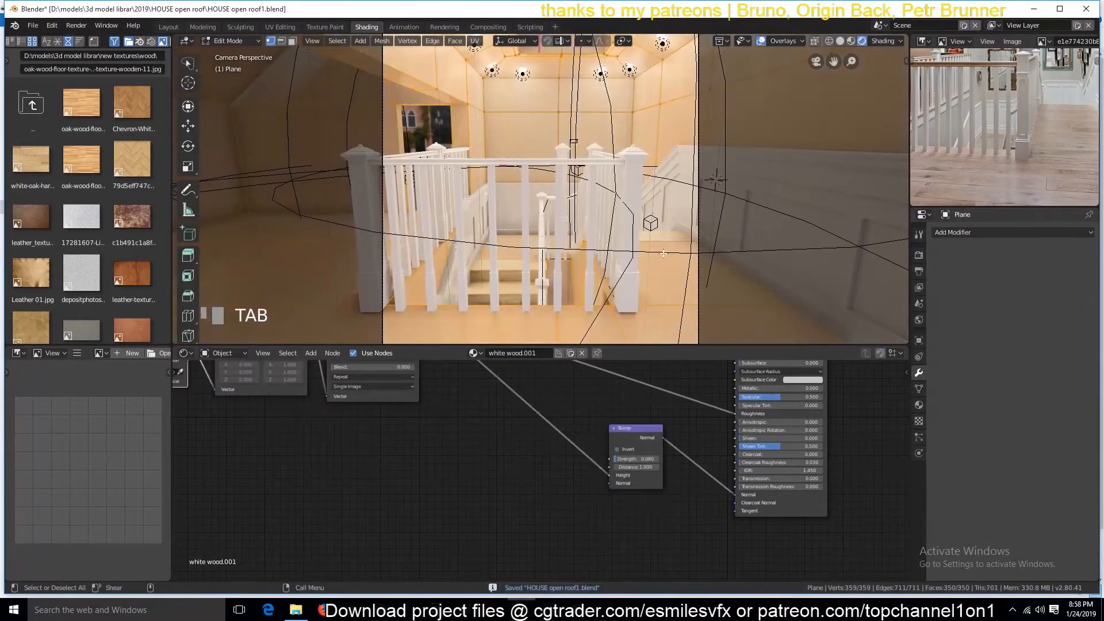
pyautogui.click(663, 253)
pyautogui.click(663, 266)
pyautogui.press('3')
pyautogui.click(662, 266)
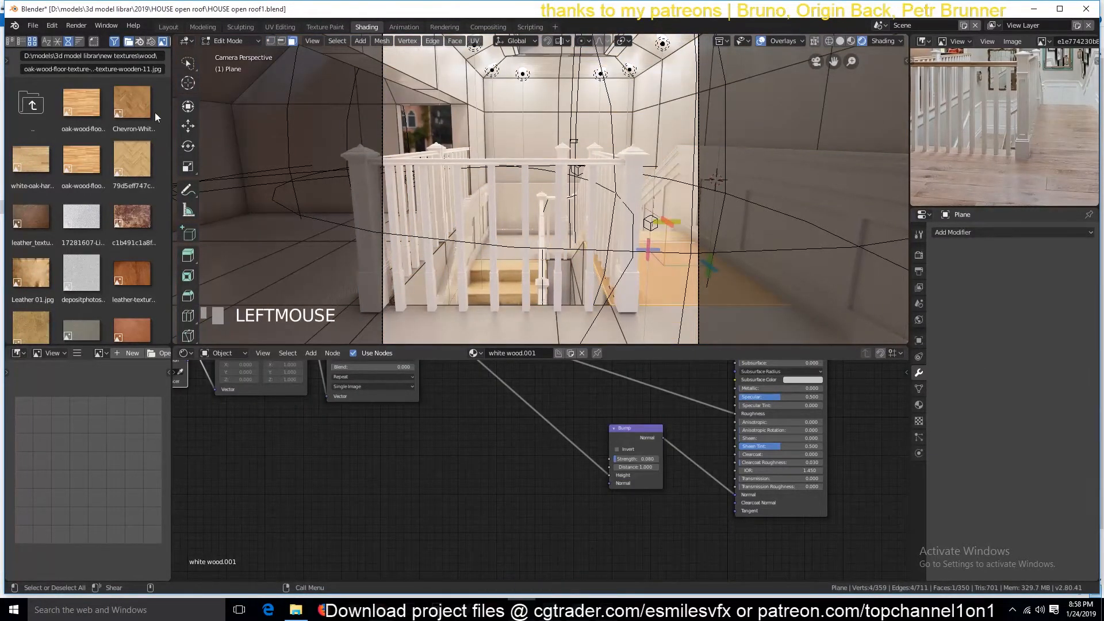
pyautogui.click(187, 125)
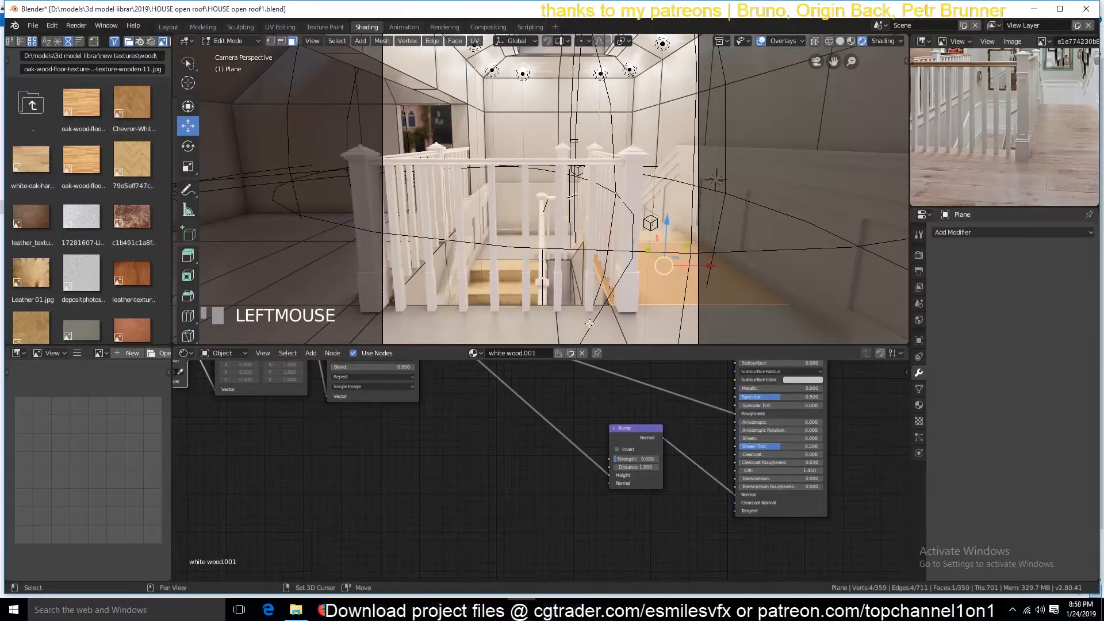
pyautogui.keyDown('ctrl'); pyautogui.rightClick(592, 305); pyautogui.keyUp('ctrl')
pyautogui.hotkey('ctrl', 'z')
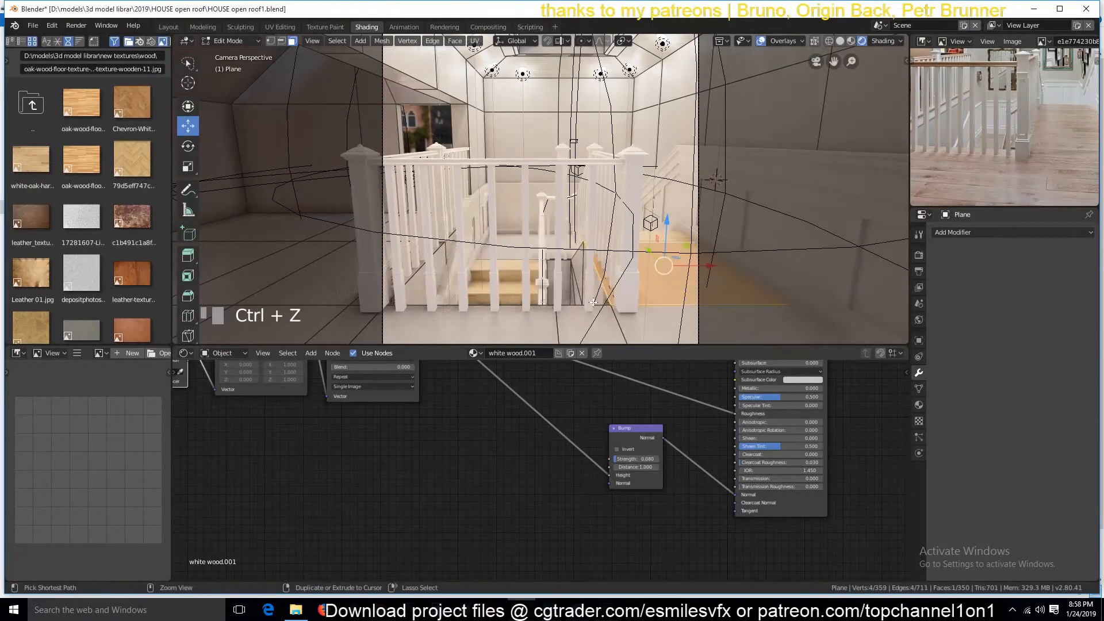
# - Extend the selection to the rest of the upper floor's faces and unwrap their UVs
pyautogui.keyDown('ctrl'); pyautogui.click(466, 327); pyautogui.keyUp('ctrl')
pyautogui.keyDown('ctrl'); pyautogui.click(359, 242); pyautogui.keyUp('ctrl')
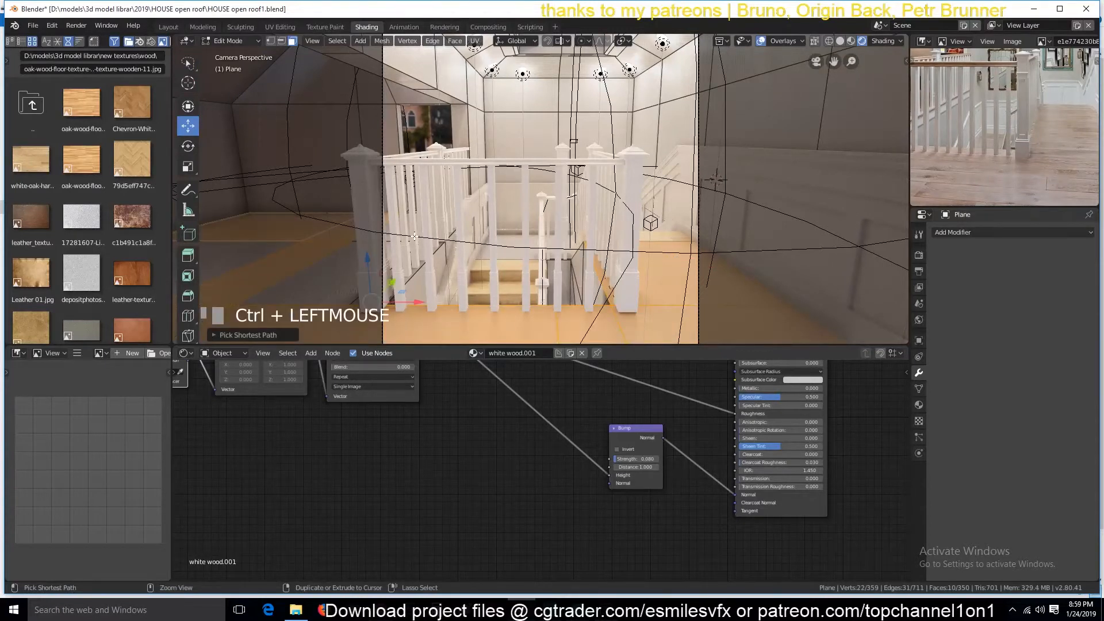
pyautogui.keyDown('ctrl'); pyautogui.click(366, 287); pyautogui.keyUp('ctrl')
pyautogui.keyDown('ctrl'); pyautogui.click(380, 294); pyautogui.keyUp('ctrl')
pyautogui.keyDown('ctrl'); pyautogui.click(453, 230); pyautogui.keyUp('ctrl')
pyautogui.scroll(-3, 453, 230)
pyautogui.keyDown('shift'); pyautogui.click(328, 262); pyautogui.keyUp('shift')
pyautogui.press('u')
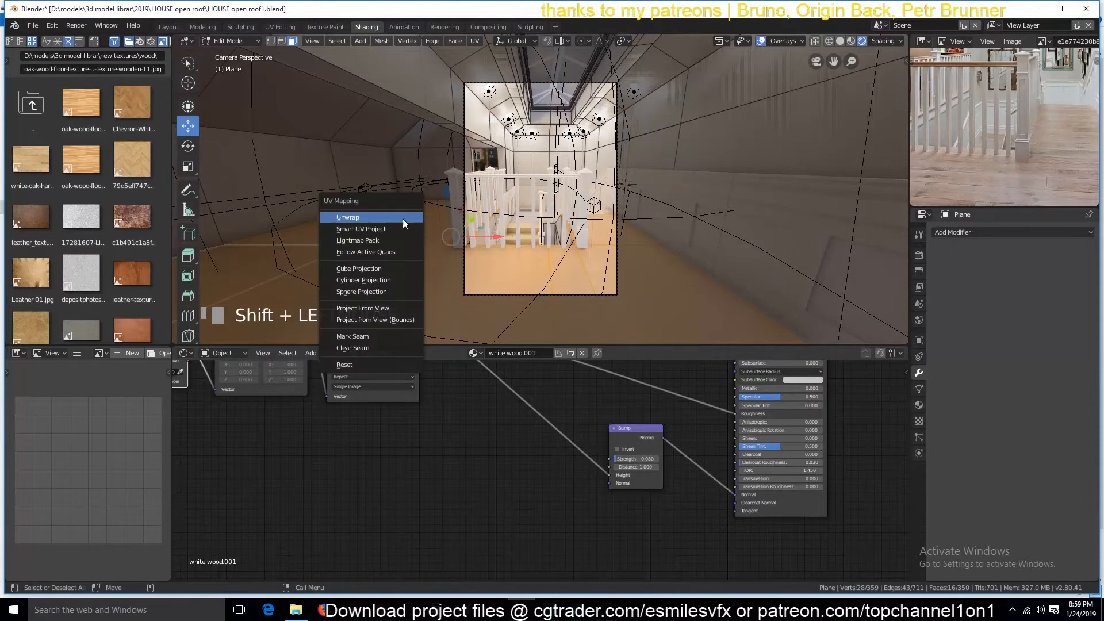
pyautogui.click(401, 218)
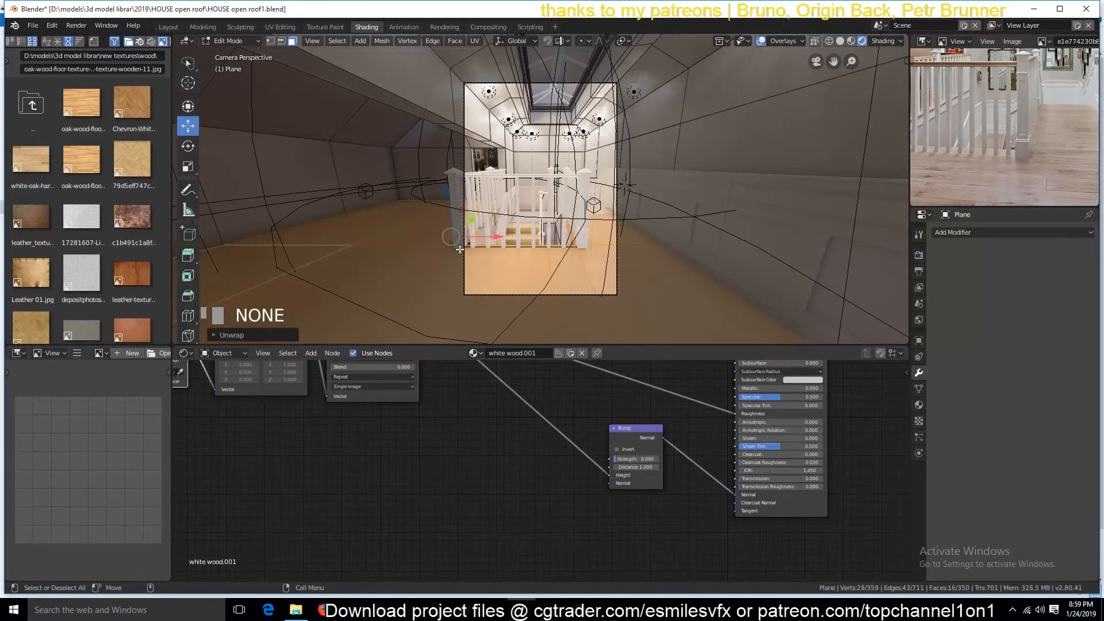
# - Add a second material slot with white wood.002 to the house mesh and assign it to the selected floor faces
pyautogui.press('`')
pyautogui.click(919, 404)
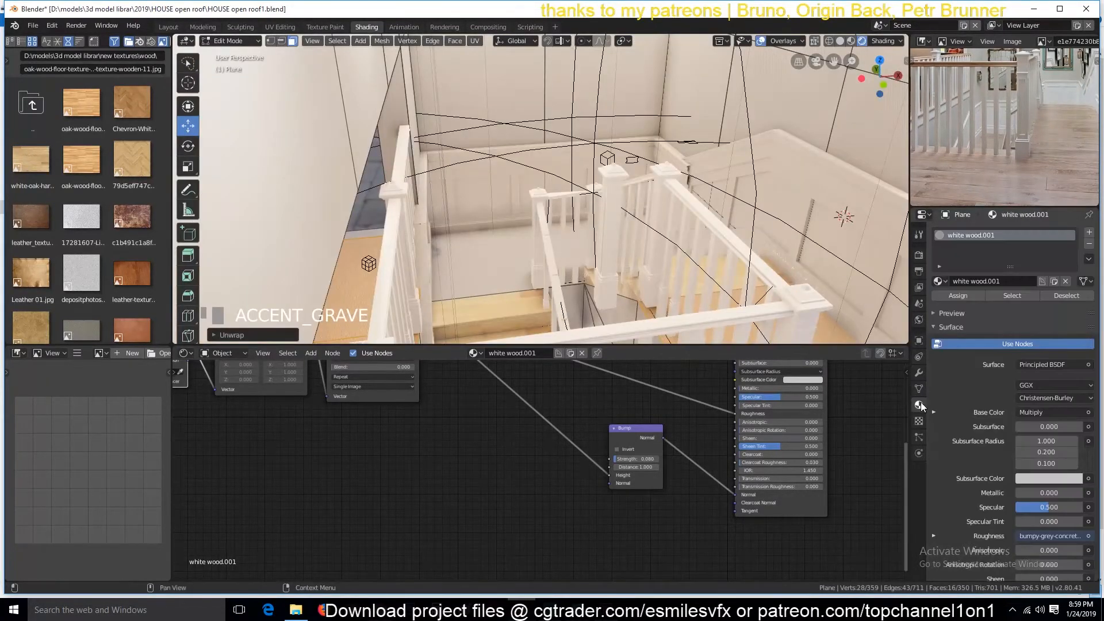
pyautogui.click(1090, 230)
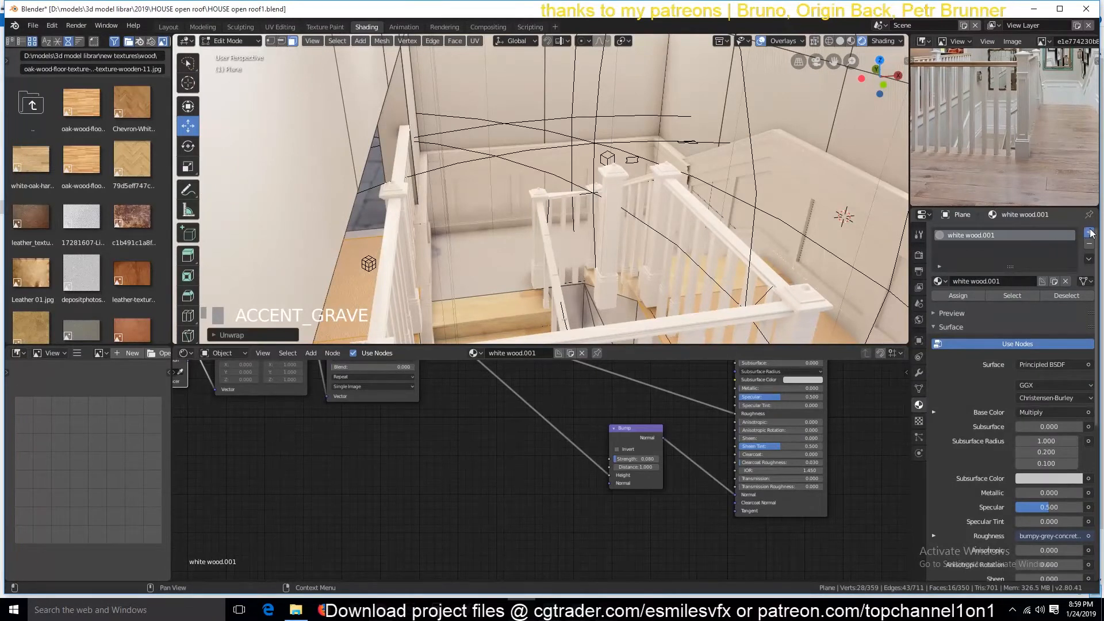
pyautogui.click(939, 303)
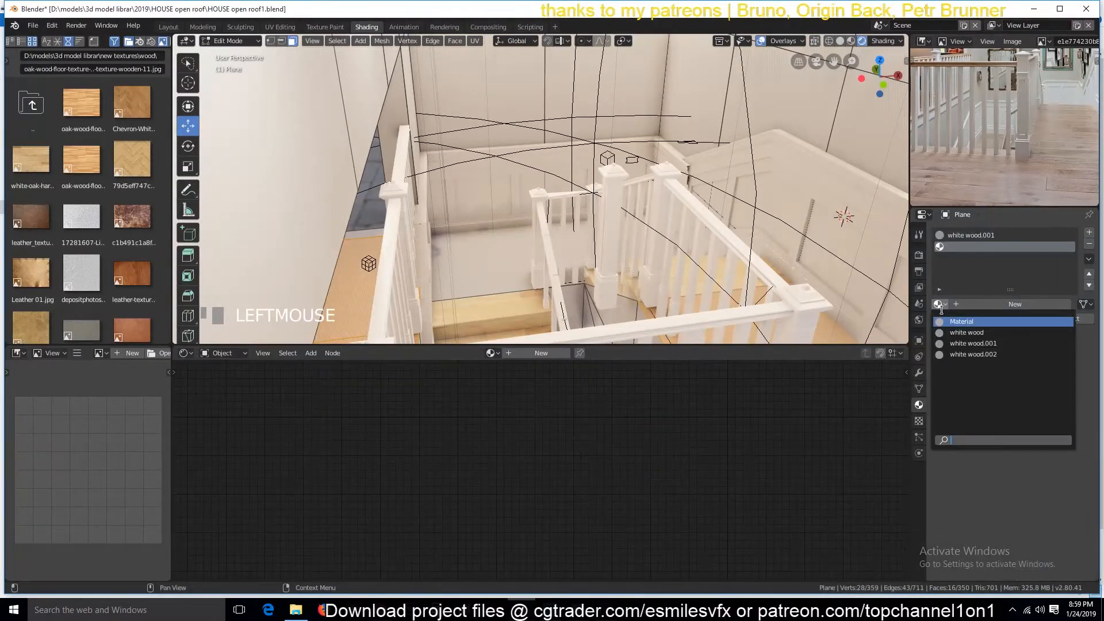
pyautogui.click(967, 354)
pyautogui.click(957, 319)
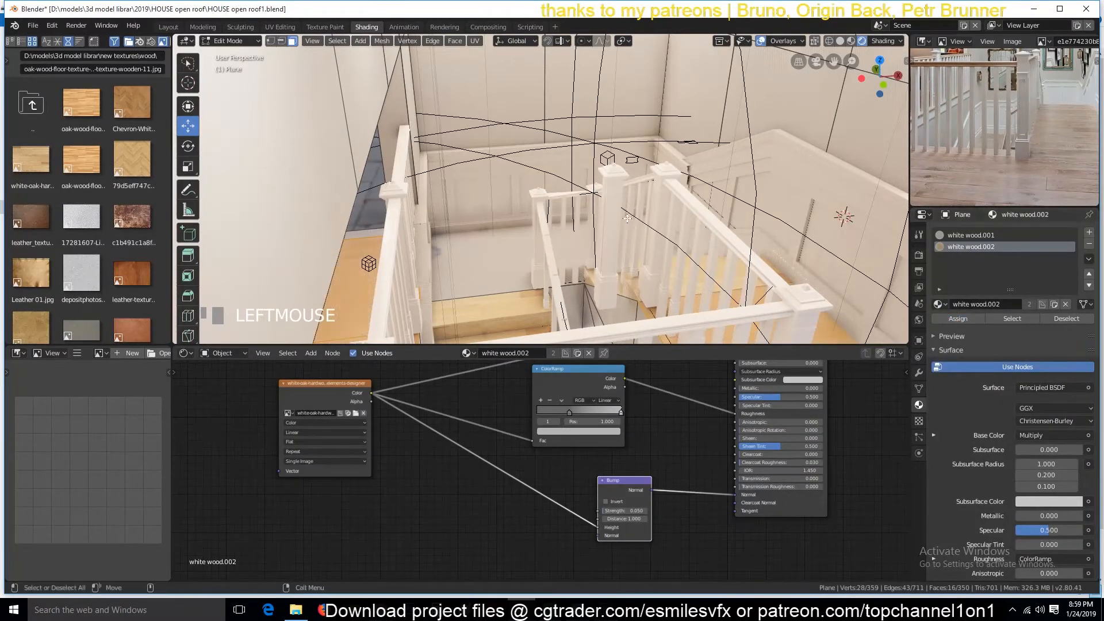
# - Stop editing the house mesh, check the wood floor through the camera, and save
pyautogui.scroll(-5, 598, 217)
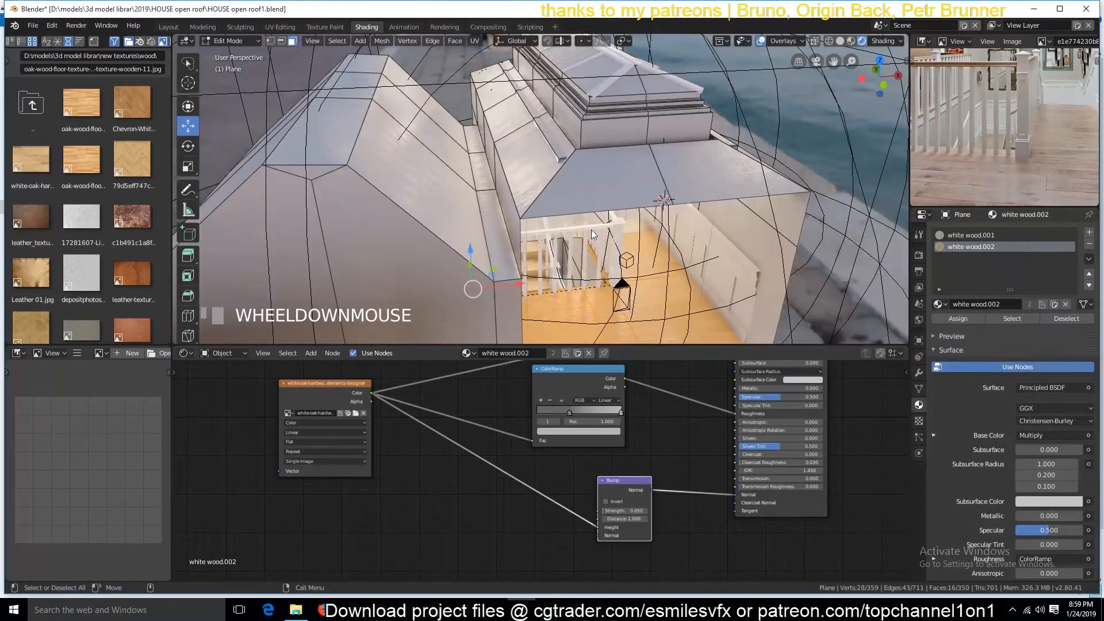
pyautogui.press('Tab')
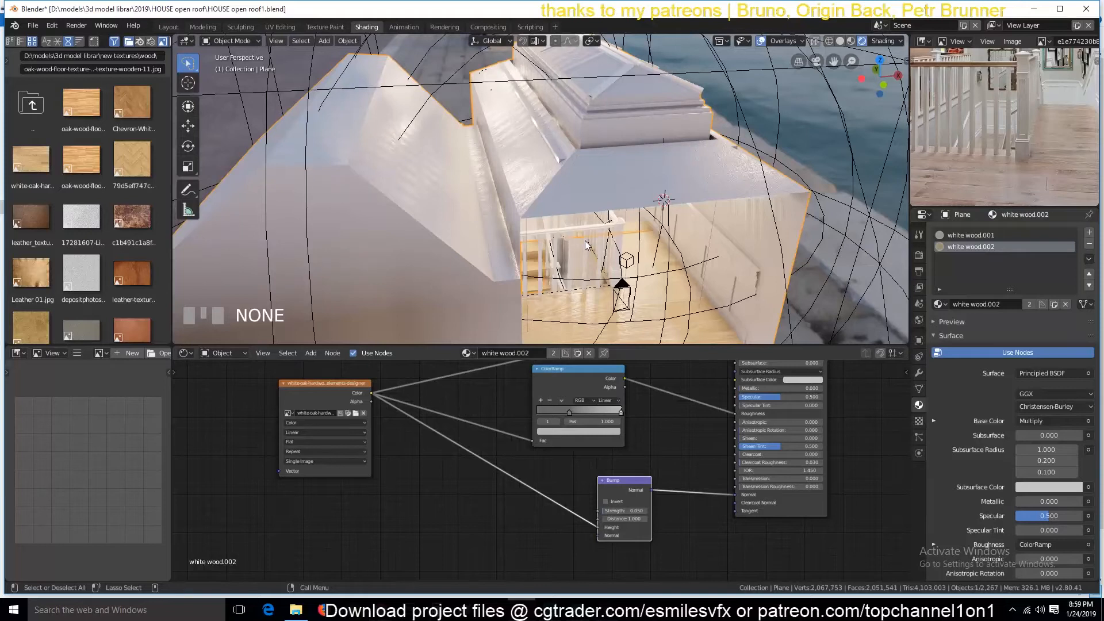
pyautogui.press('KP_0')
pyautogui.scroll(2, 577, 232)
pyautogui.hotkey('ctrl', 's')
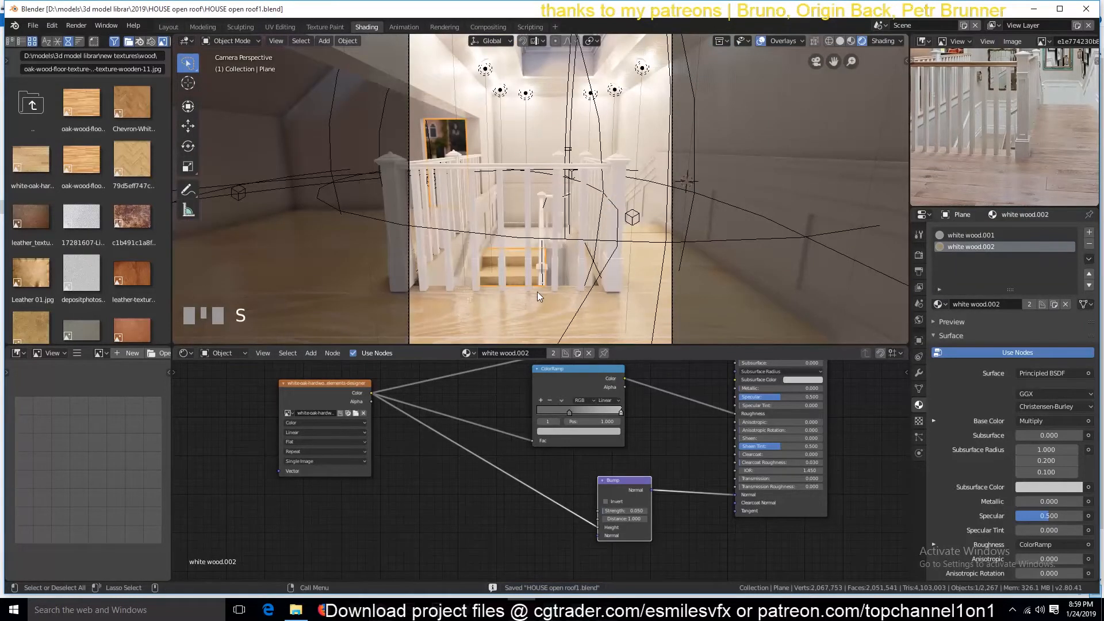
# - Select all of the upper floor's UVs, scale them up about three times, and stop editing the house mesh
pyautogui.click(280, 27)
pyautogui.press('a')
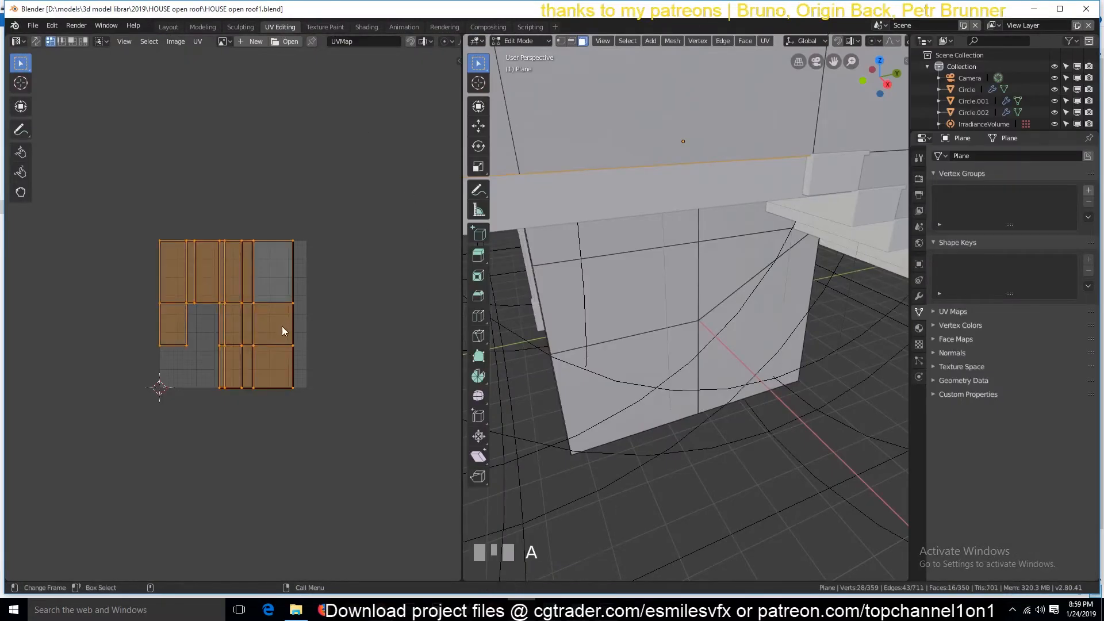
pyautogui.press('5')
pyautogui.press('Tab')
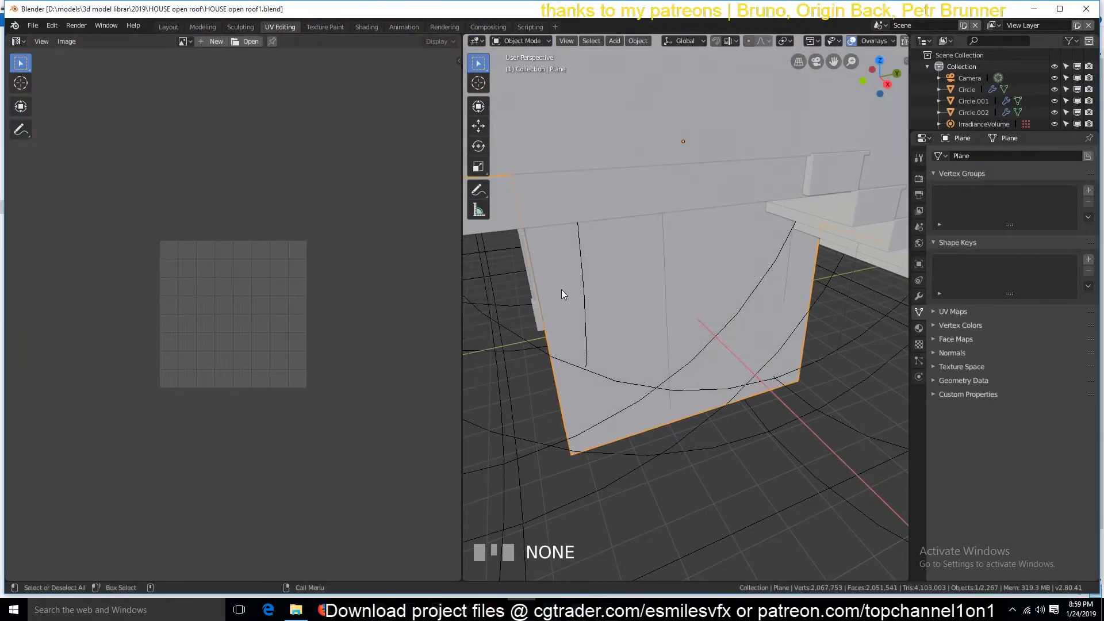
# - Return to the camera view, check the wood floor with its shader nodes, and save the file
pyautogui.press('Right')
pyautogui.press('KP_0')
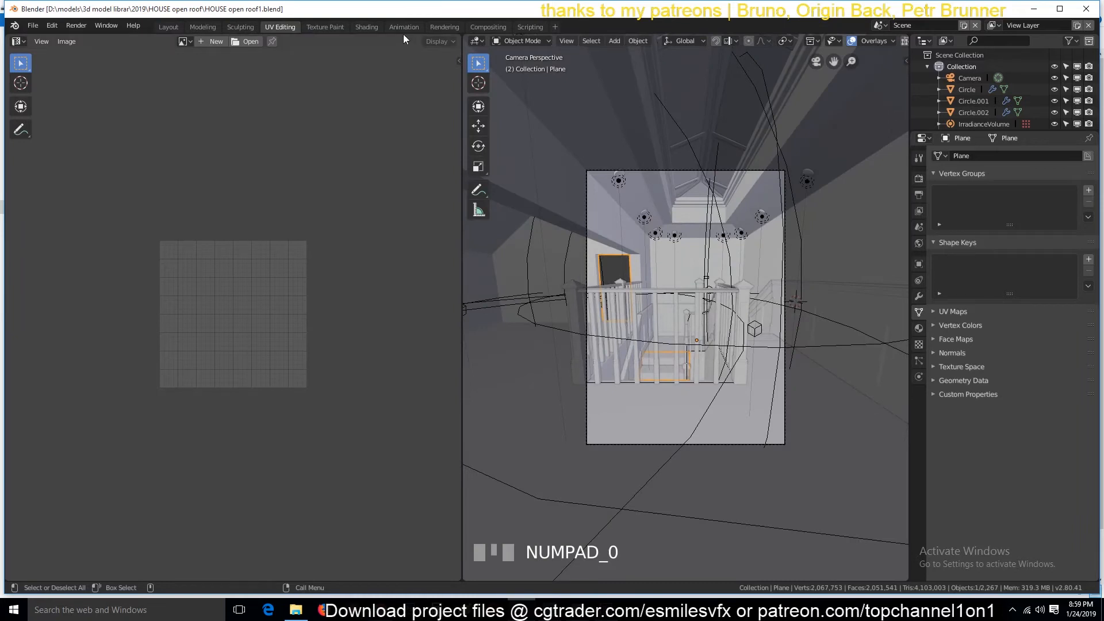
pyautogui.click(370, 27)
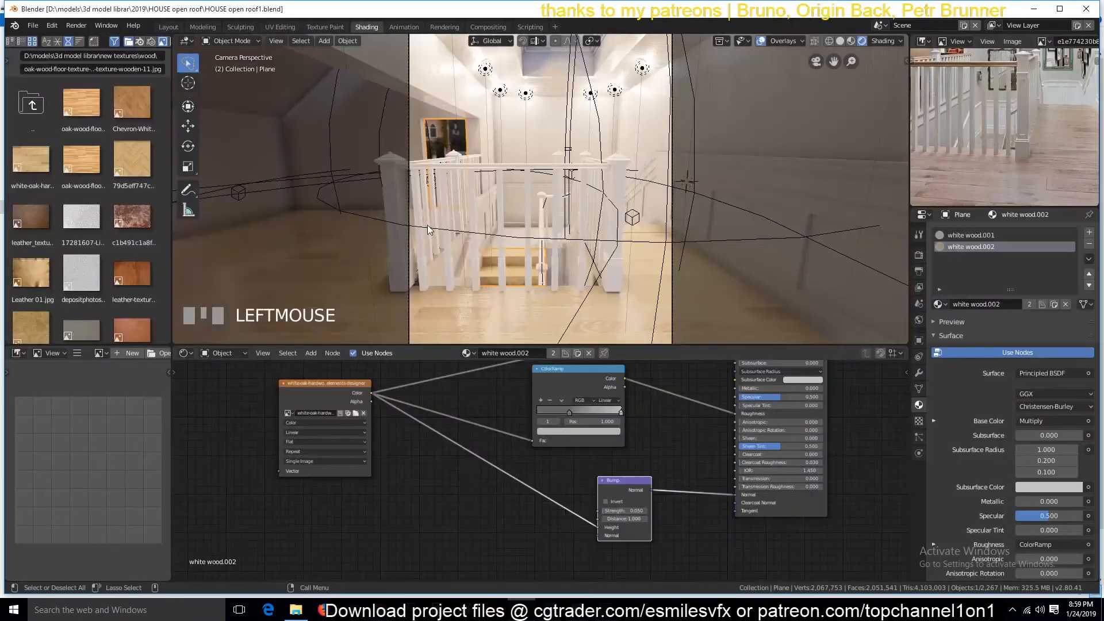
pyautogui.hotkey('ctrl', 's')
pyautogui.press('Home')
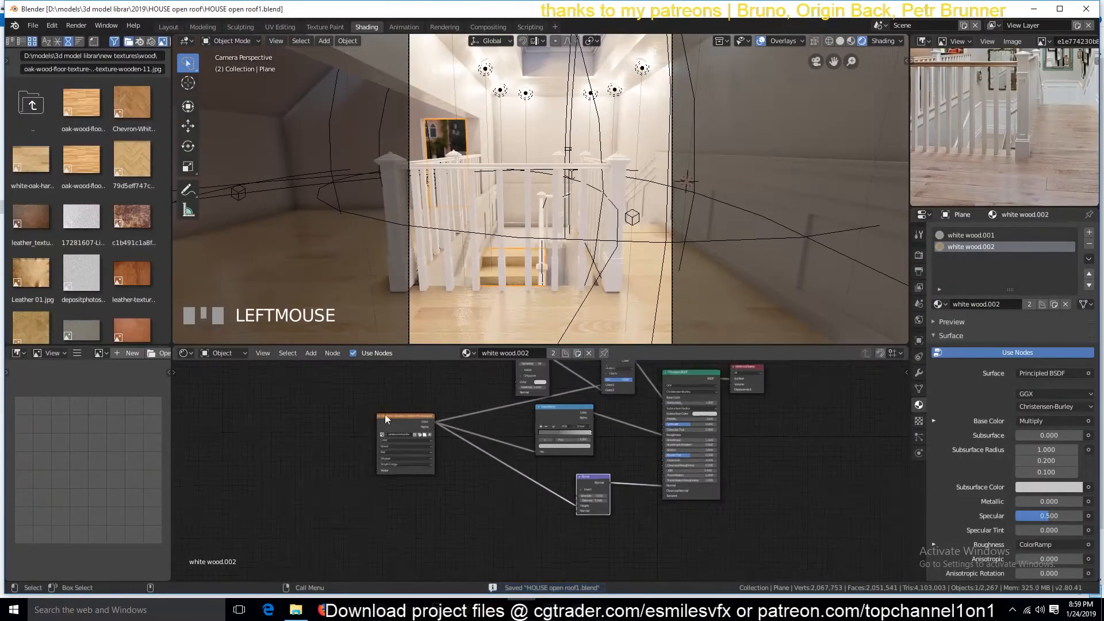
pyautogui.scroll(2, 419, 411)
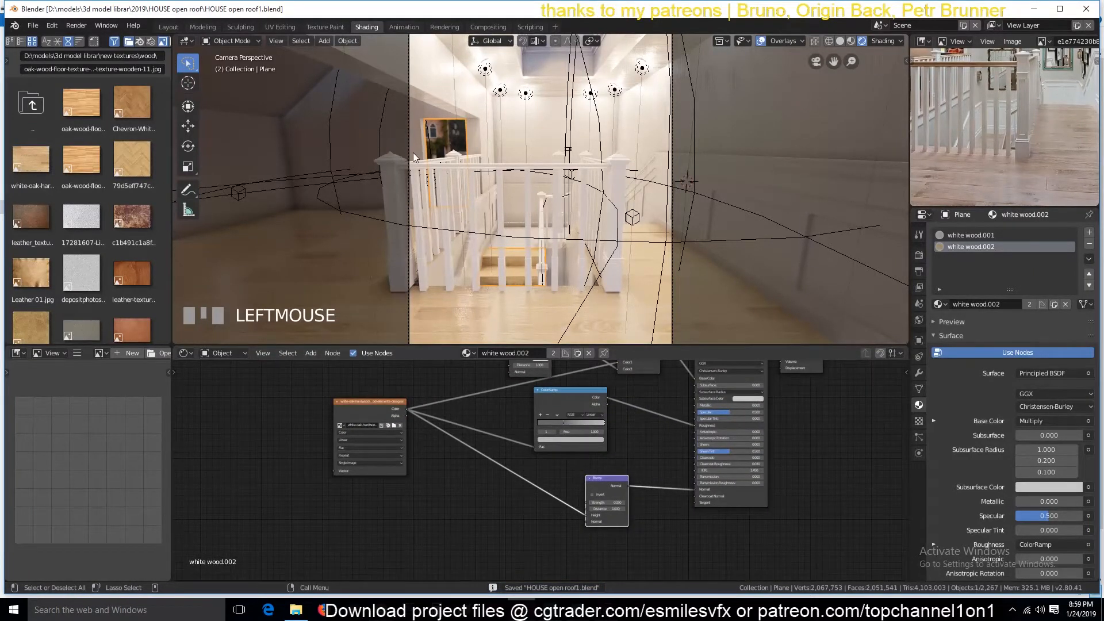
# - Preview the materials beside the UV layout, scale the upper floor's UVs up by about 2.8, stop editing, and save
pyautogui.press('Tab')
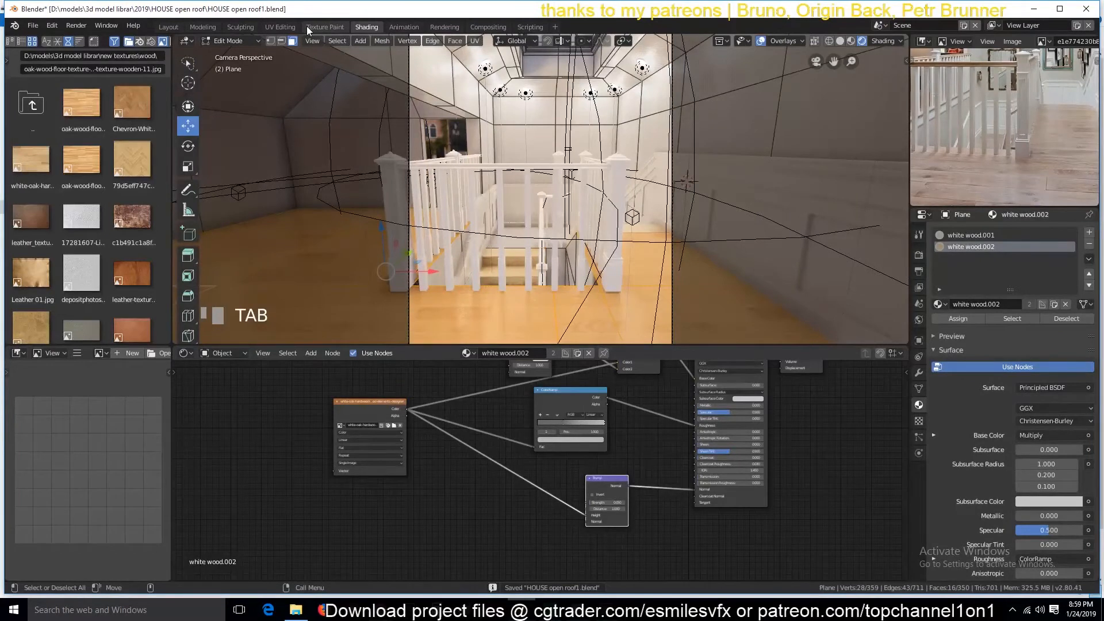
pyautogui.click(290, 27)
pyautogui.hscroll(8, 839, 43)
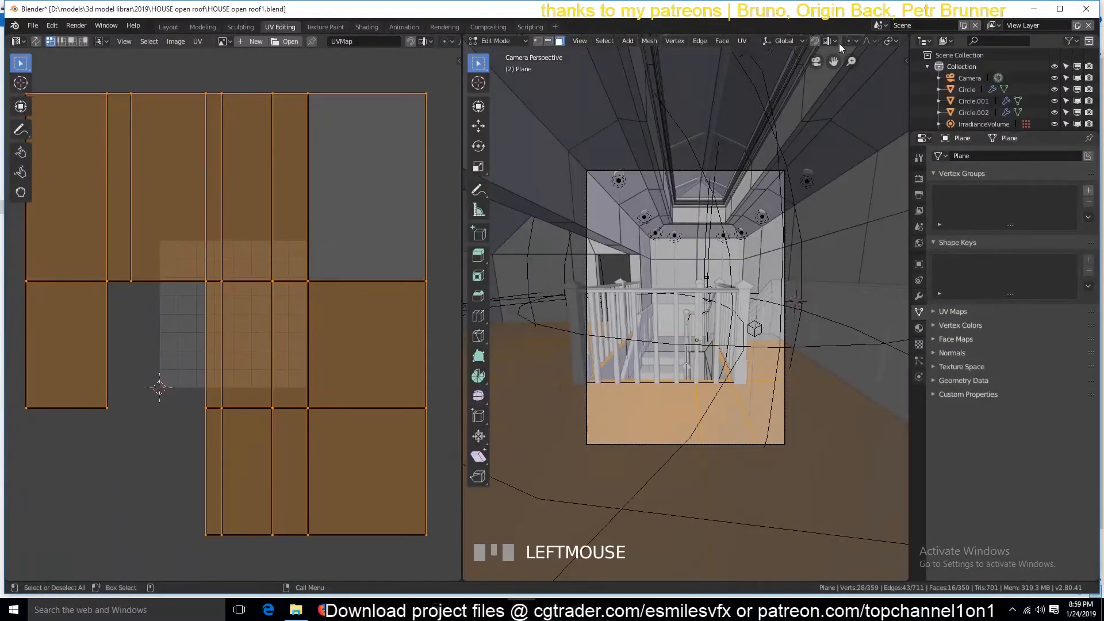
pyautogui.click(852, 41)
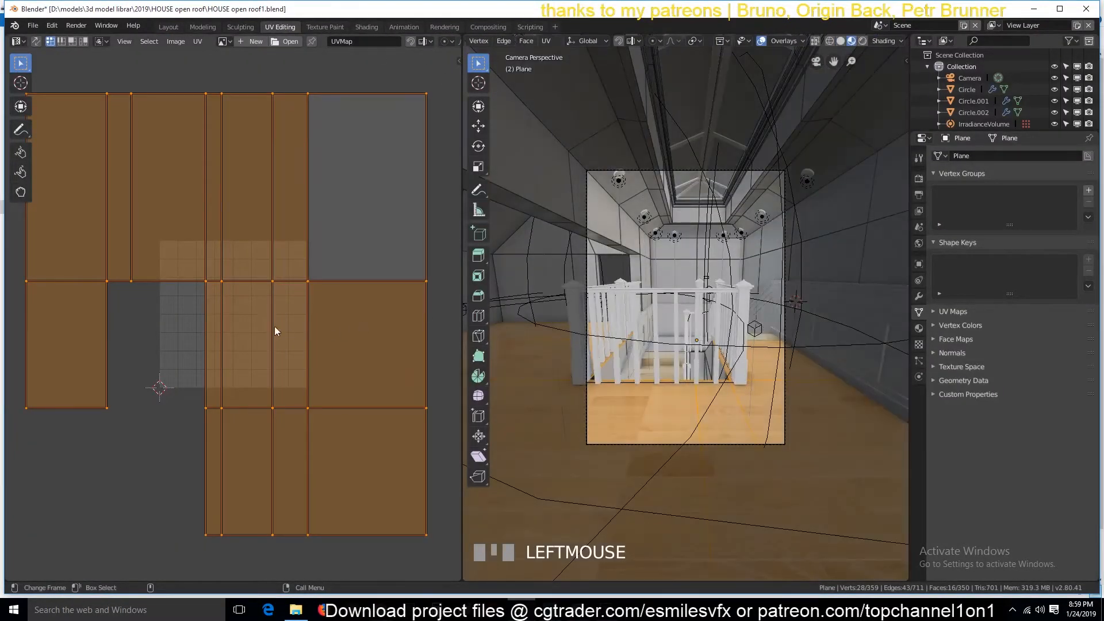
pyautogui.press('s')
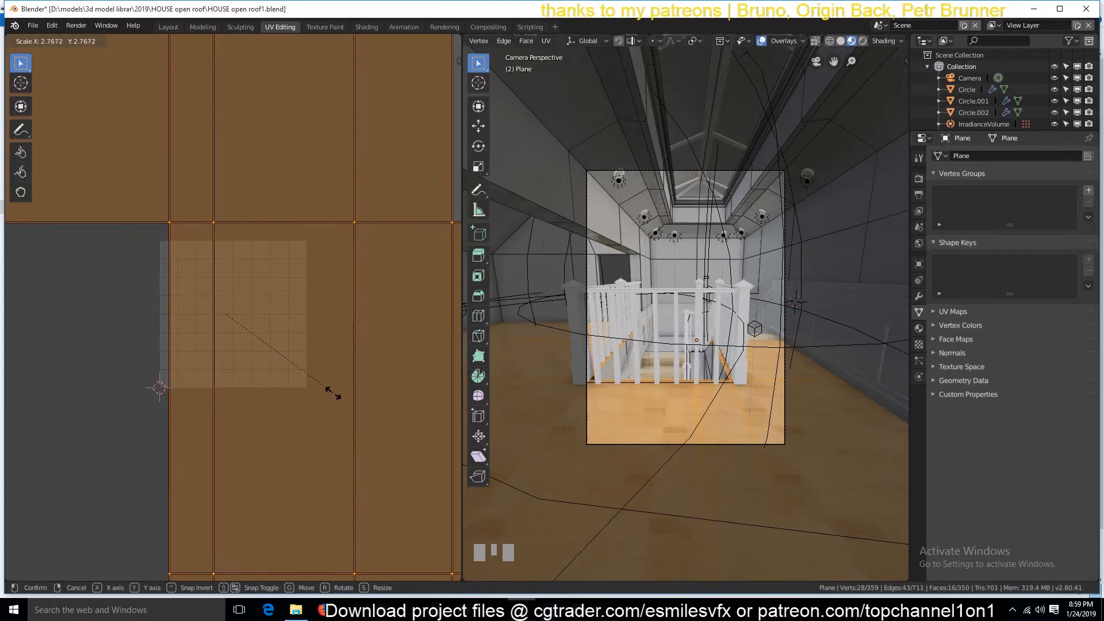
pyautogui.click(335, 396)
pyautogui.press('Tab')
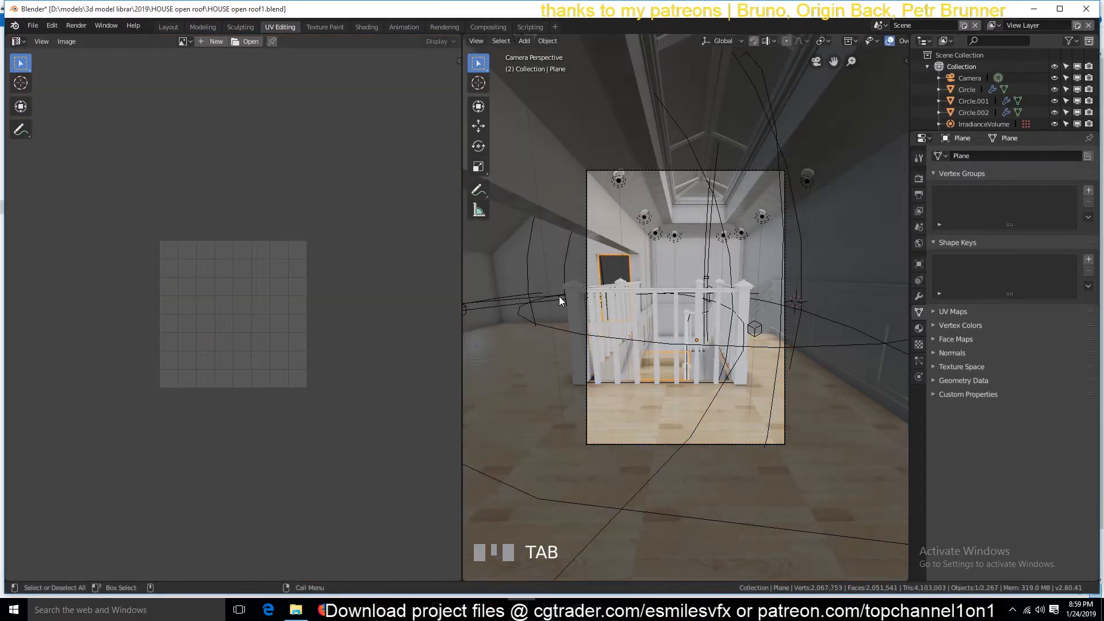
pyautogui.hotkey('ctrl', 's')
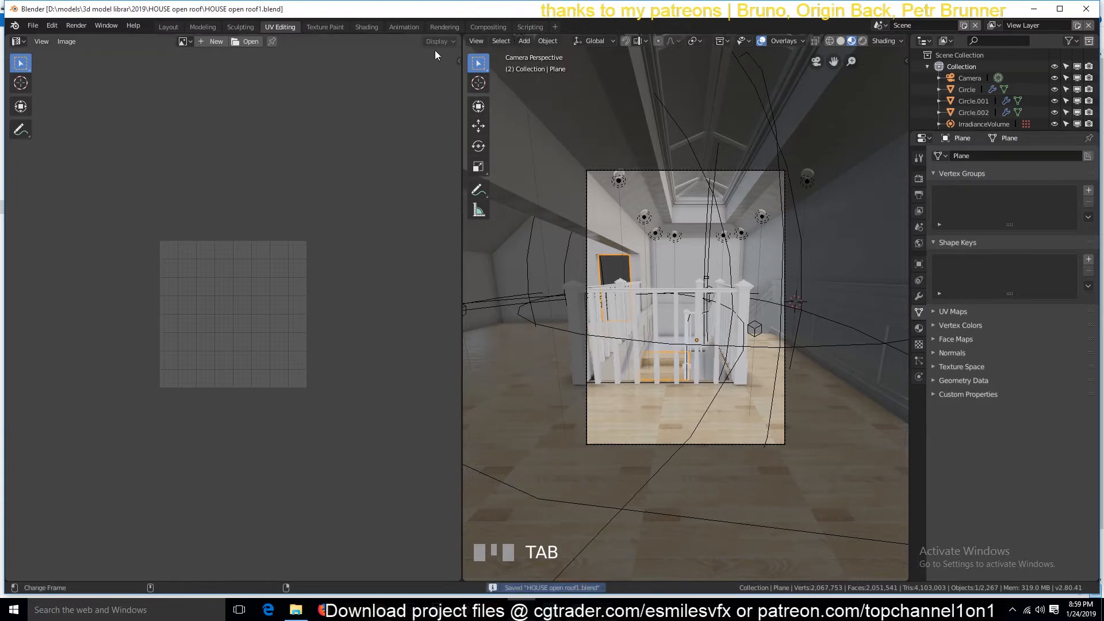
# - Compare the shaded wood floor with the whole reference photo, deselect everything, and save
pyautogui.click(370, 26)
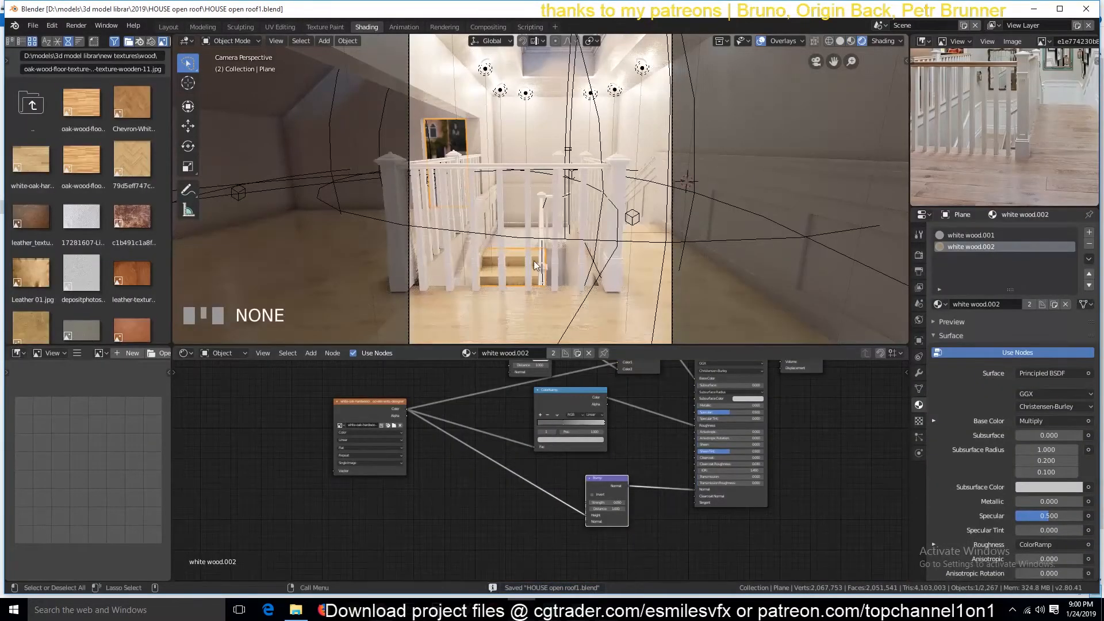
pyautogui.press('a')
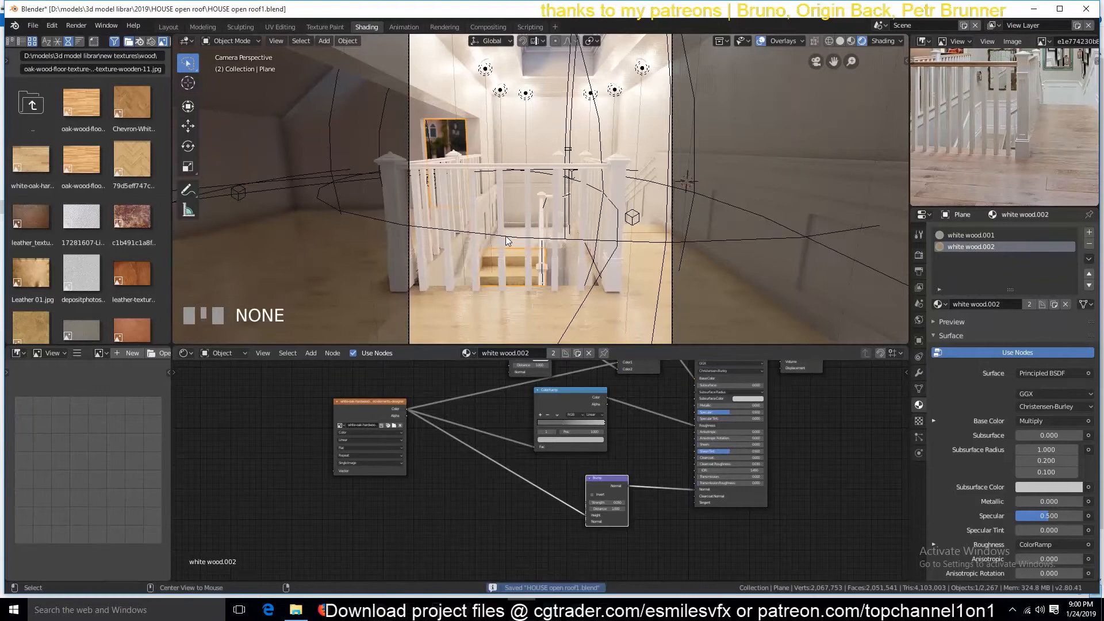
pyautogui.hotkey('ctrl', 's')
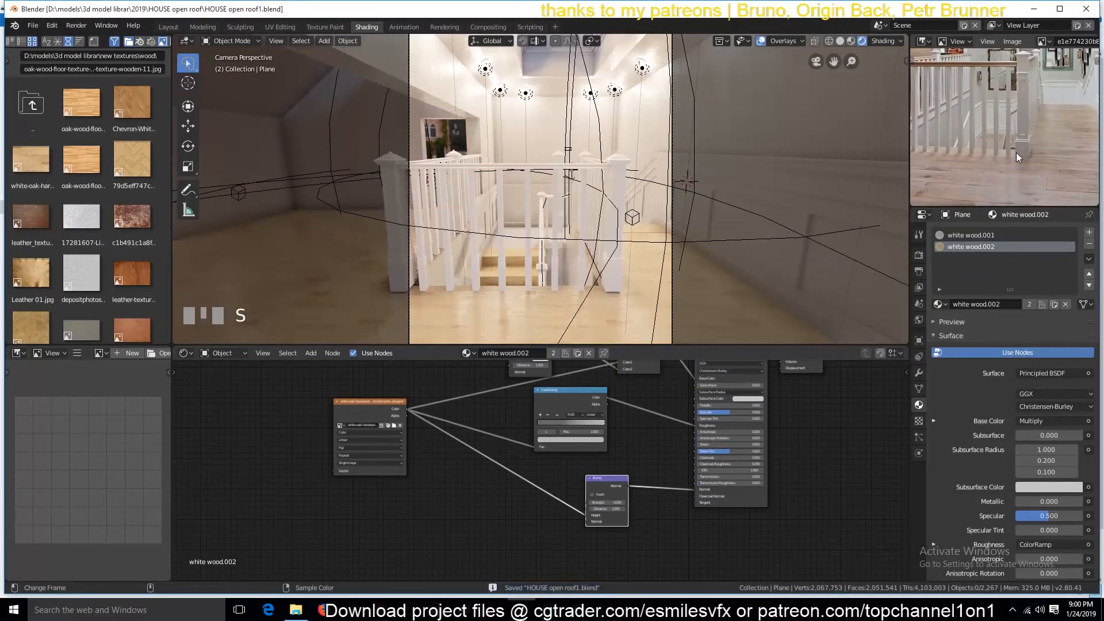
pyautogui.scroll(-1, 581, 458)
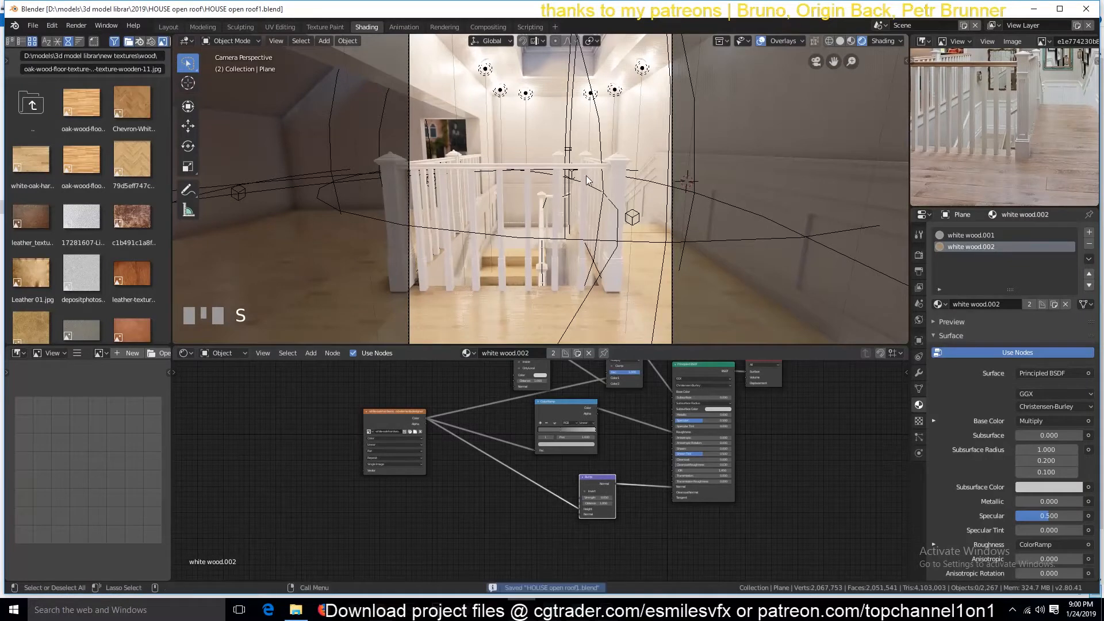
pyautogui.press('Home')
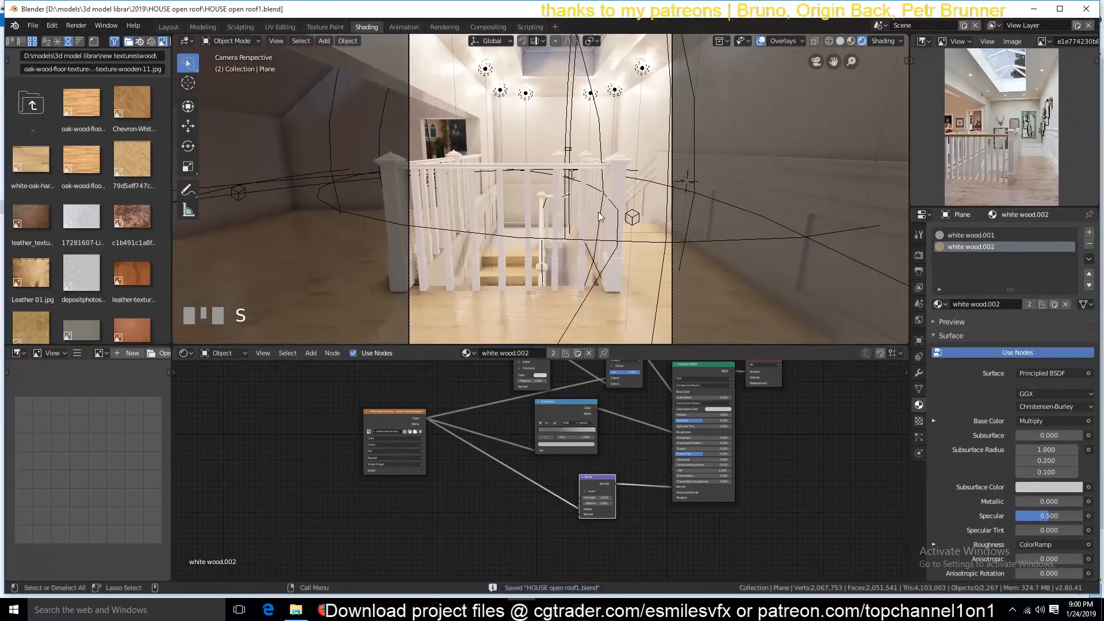
# - Assign the white wood.002 material to the stair railing's handrail, then deselect it and save
pyautogui.scroll(3, 599, 217)
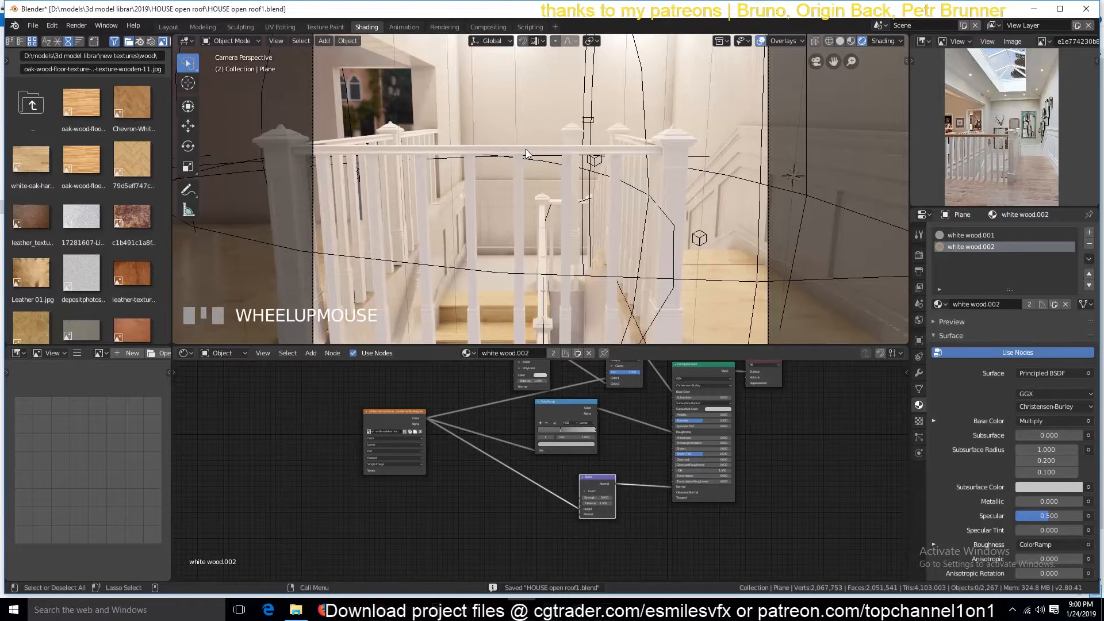
pyautogui.click(526, 154)
pyautogui.click(467, 353)
pyautogui.click(513, 406)
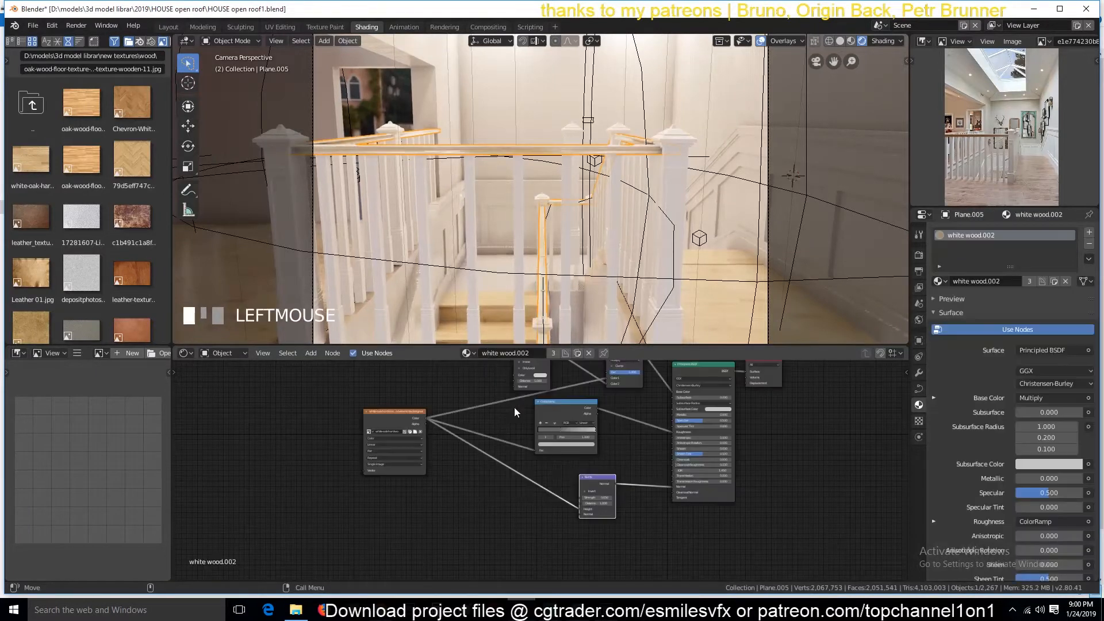
pyautogui.click(534, 188)
pyautogui.hotkey('ctrl', 's')
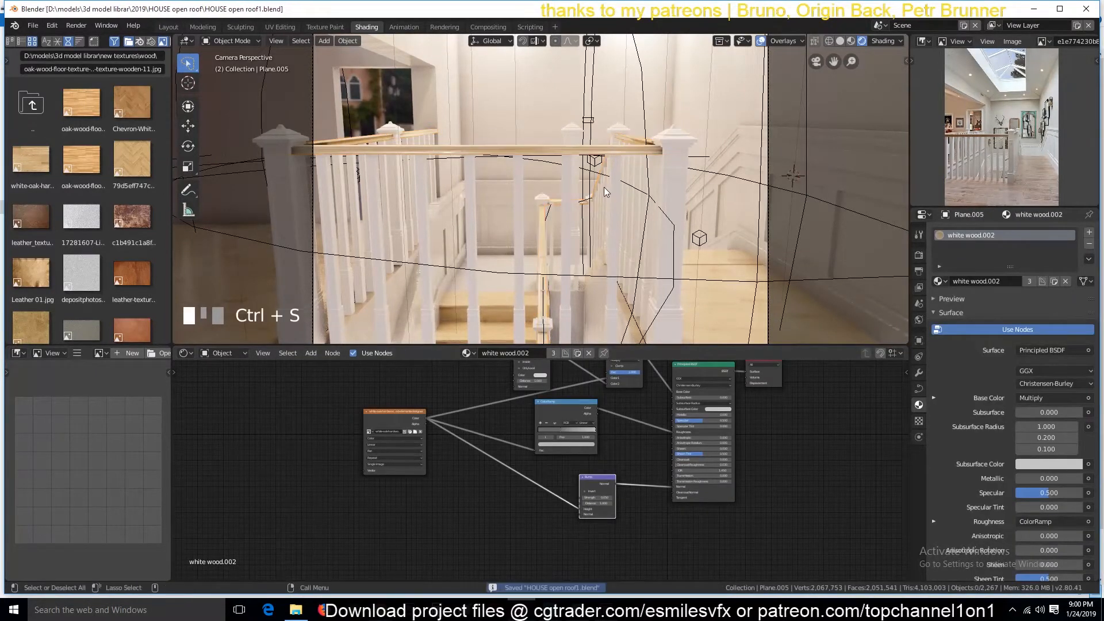
# - Start editing the house mesh, select the stair landing's floor face, and unwrap its UVs
pyautogui.click(500, 272)
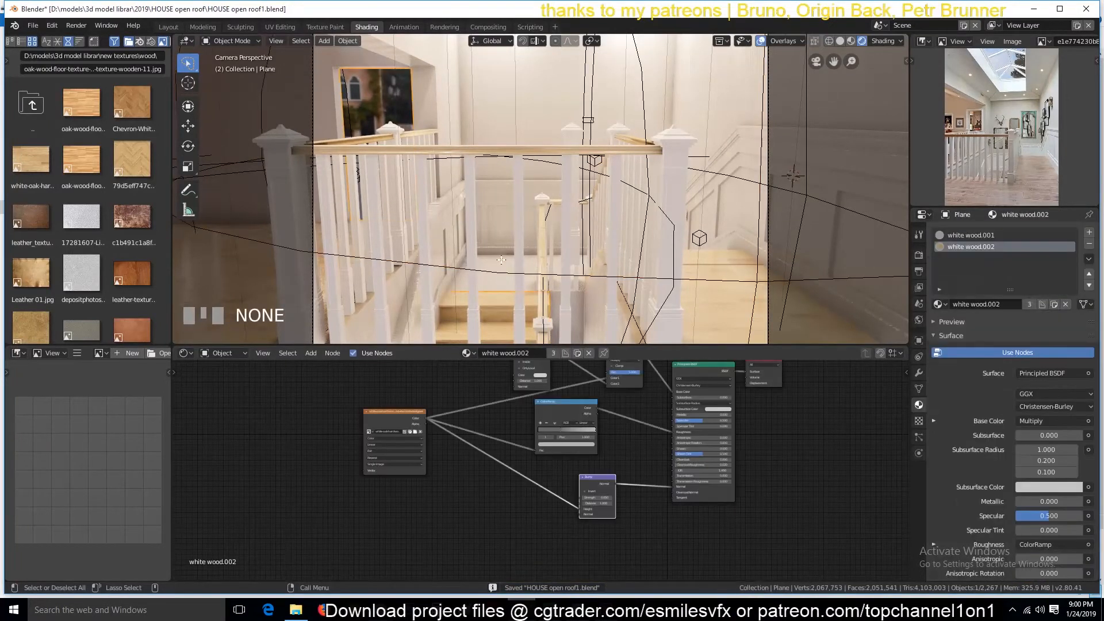
pyautogui.press('Tab')
pyautogui.click(588, 266)
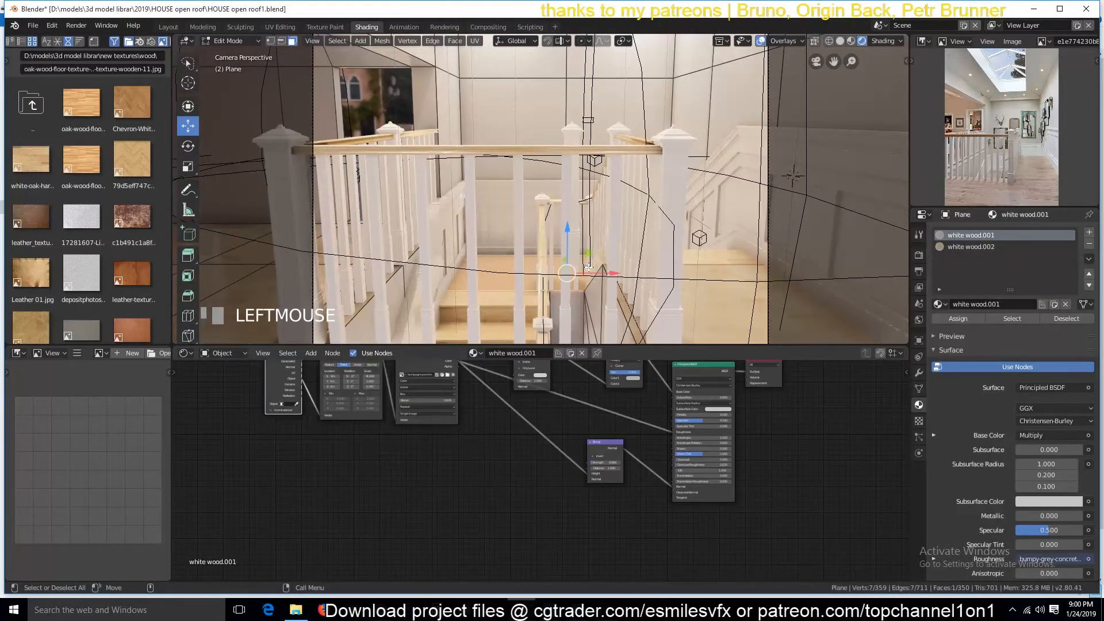
pyautogui.moveTo(588, 266); pyautogui.dragTo(535, 271, button='middle')
pyautogui.press('u')
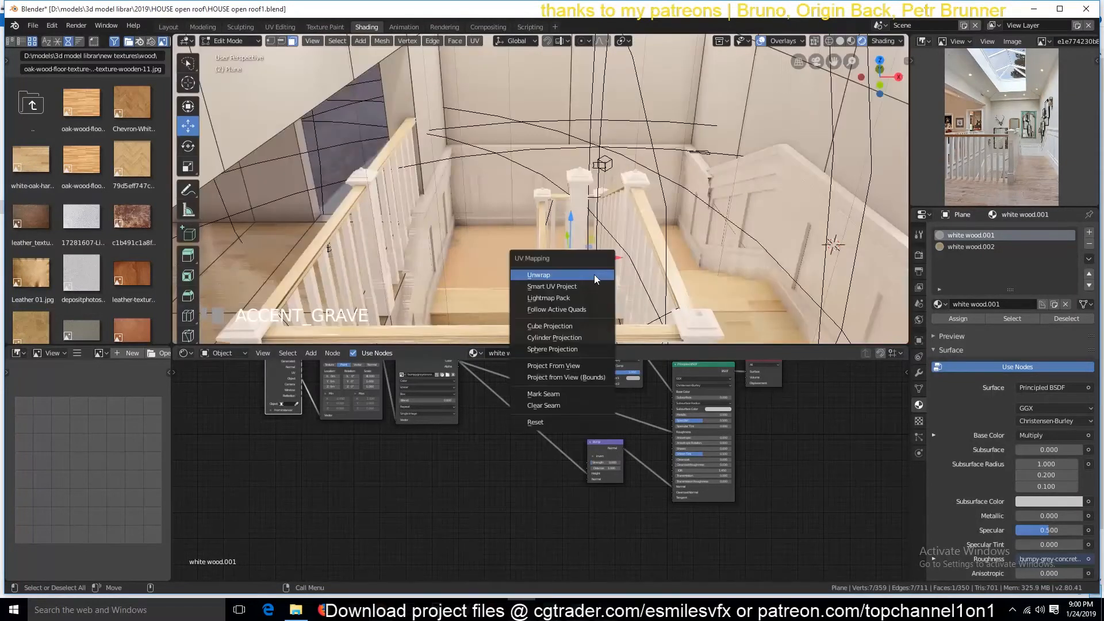
pyautogui.click(535, 273)
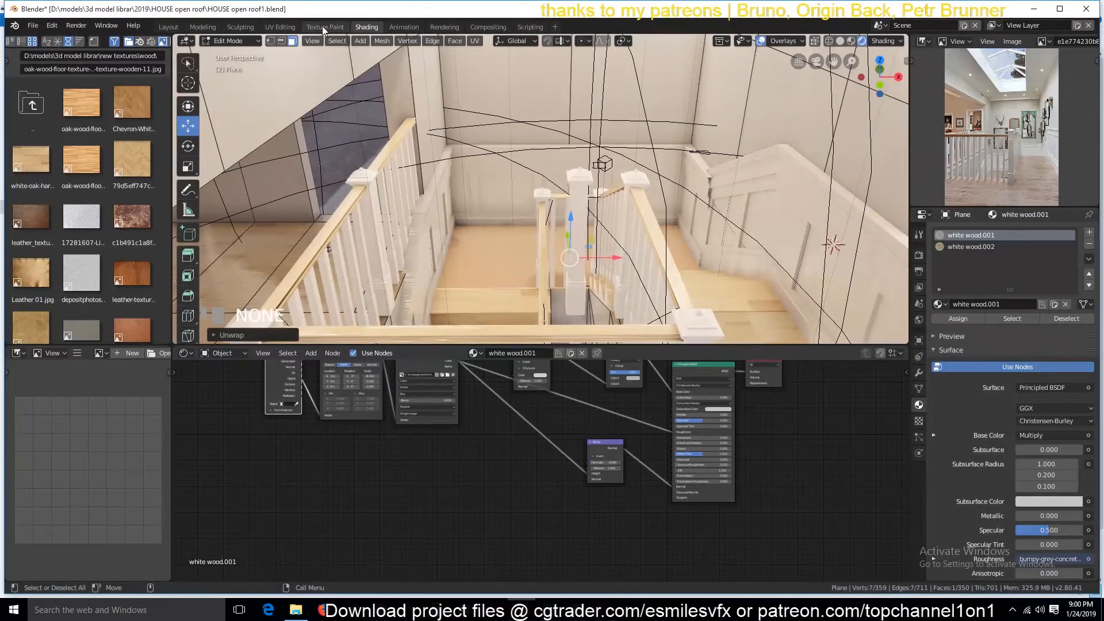
# - Scale the stair landing face's UVs by 3 and stop editing the house mesh
pyautogui.click(281, 26)
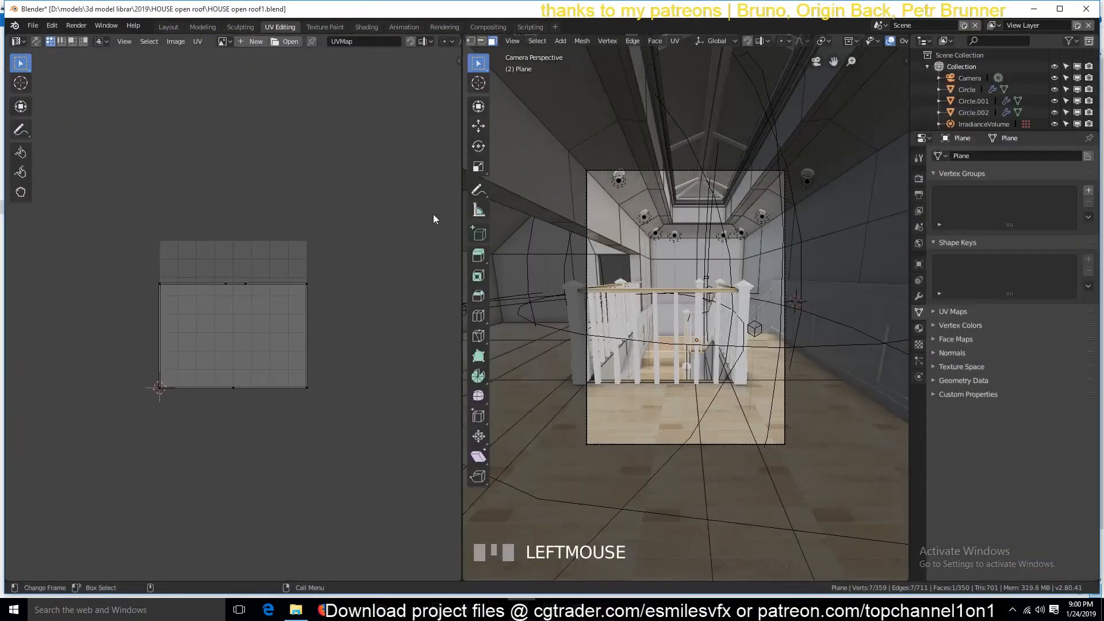
pyautogui.press('s')
pyautogui.press('3')
pyautogui.click(348, 302)
pyautogui.press('Tab')
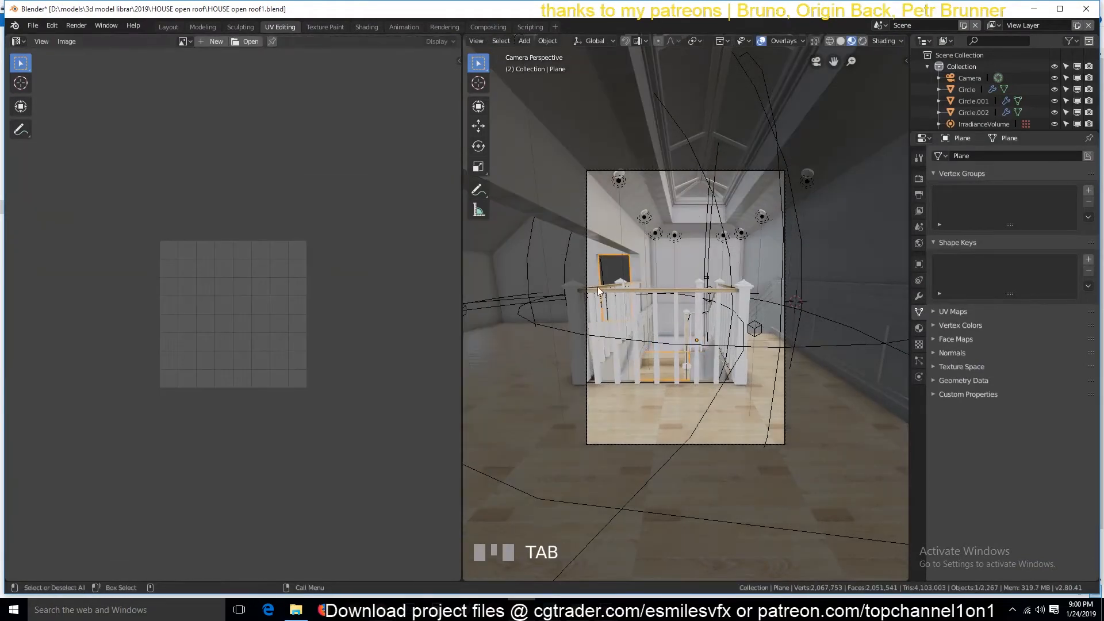
# - Assign the white wood.002 material slot to the selected stair landing face, stop editing, and save
pyautogui.click(366, 27)
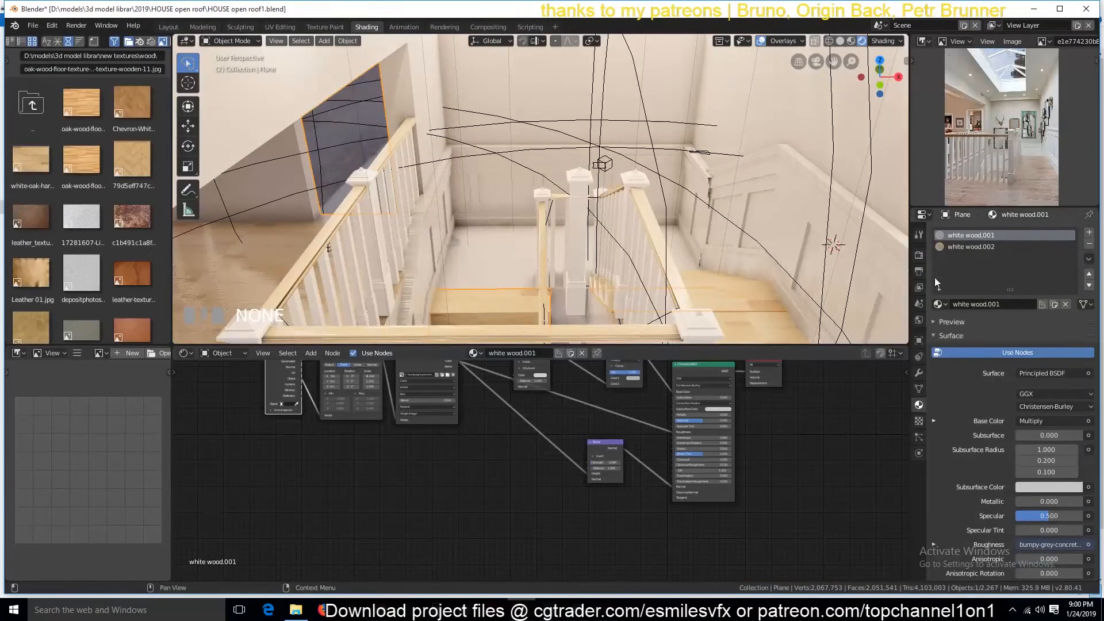
pyautogui.click(951, 246)
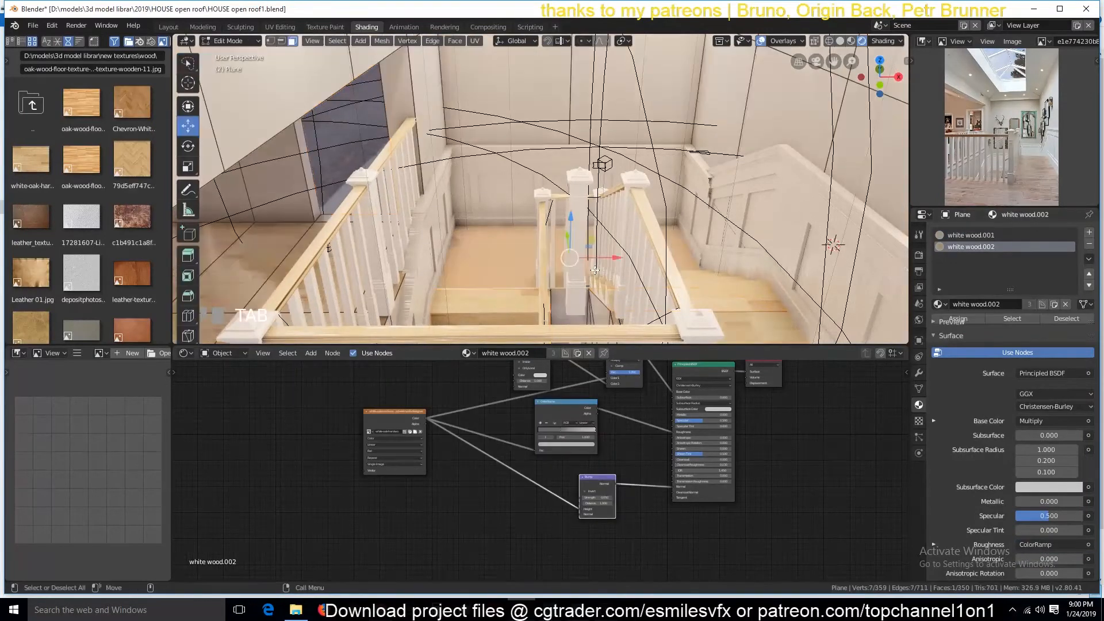
pyautogui.press('Tab')
pyautogui.click(965, 320)
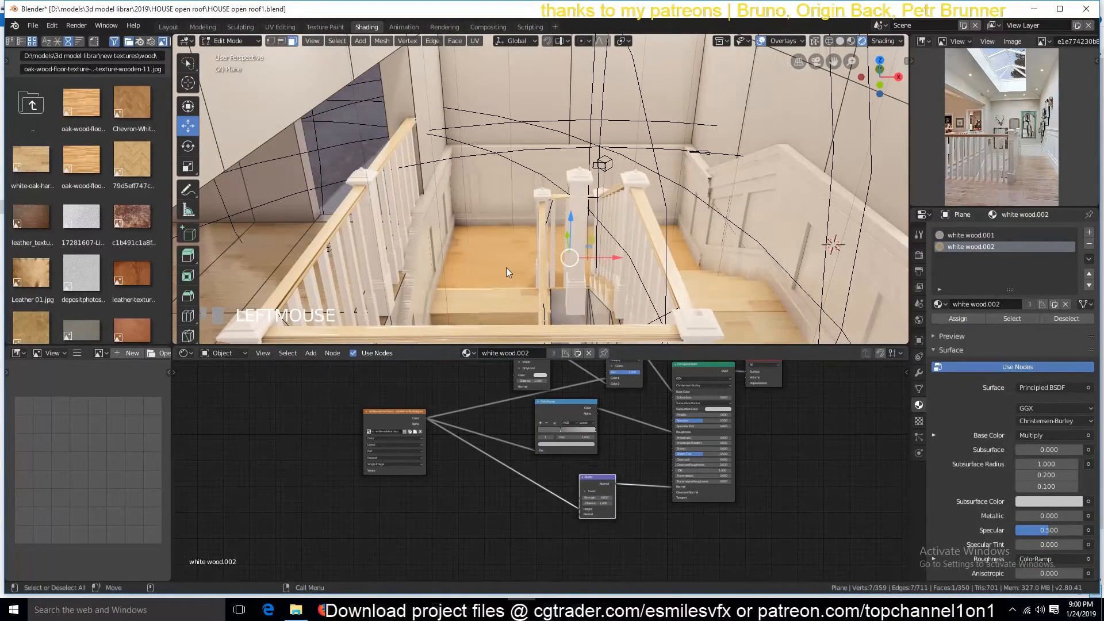
pyautogui.press('Tab')
pyautogui.hotkey('ctrl', 's')
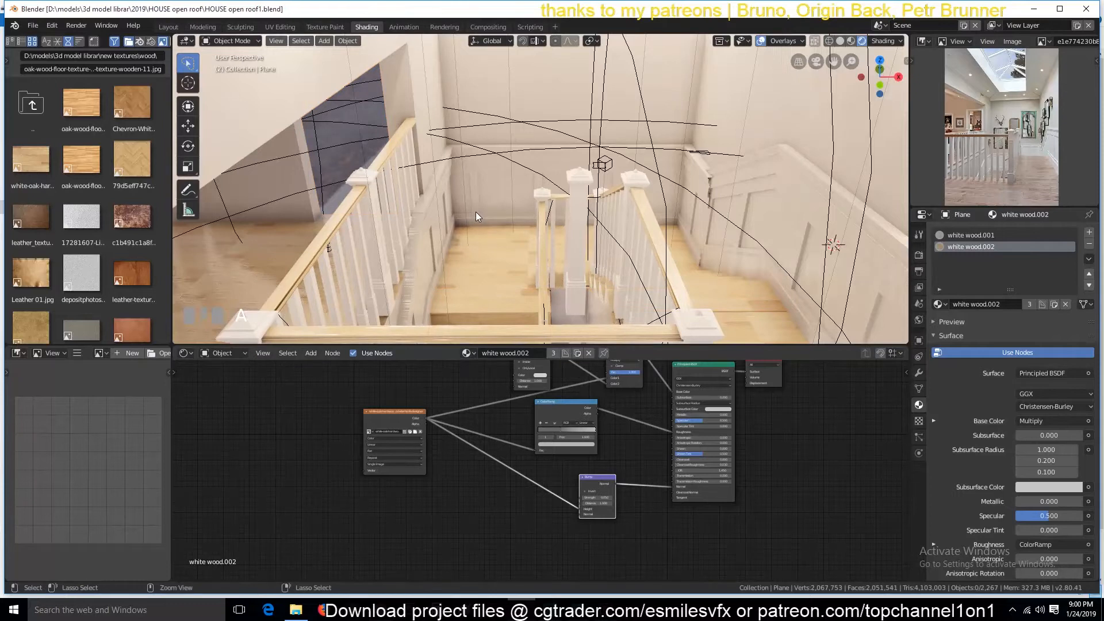
# - In the camera view, select all house mesh faces that use white wood.002 and show their UV layout
pyautogui.press('KP_0')
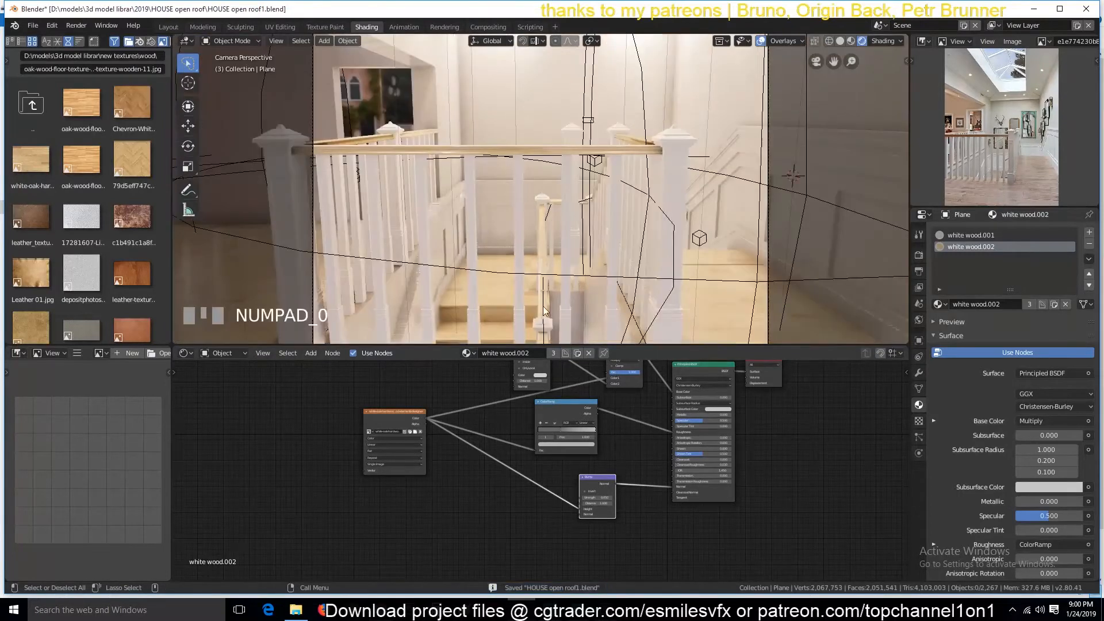
pyautogui.click(553, 317)
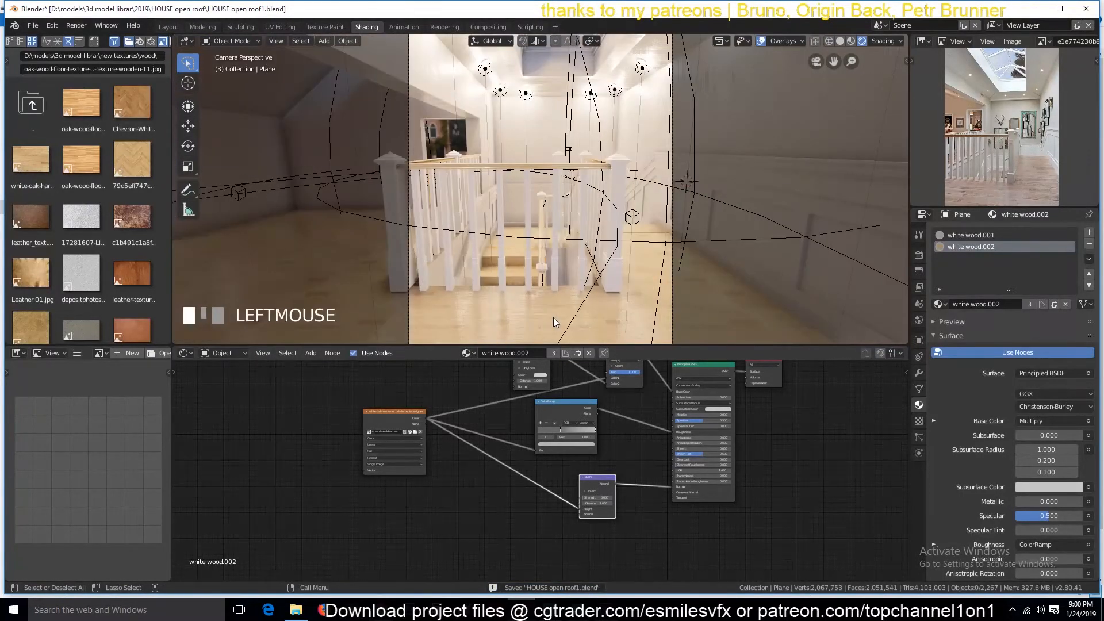
pyautogui.press('Tab')
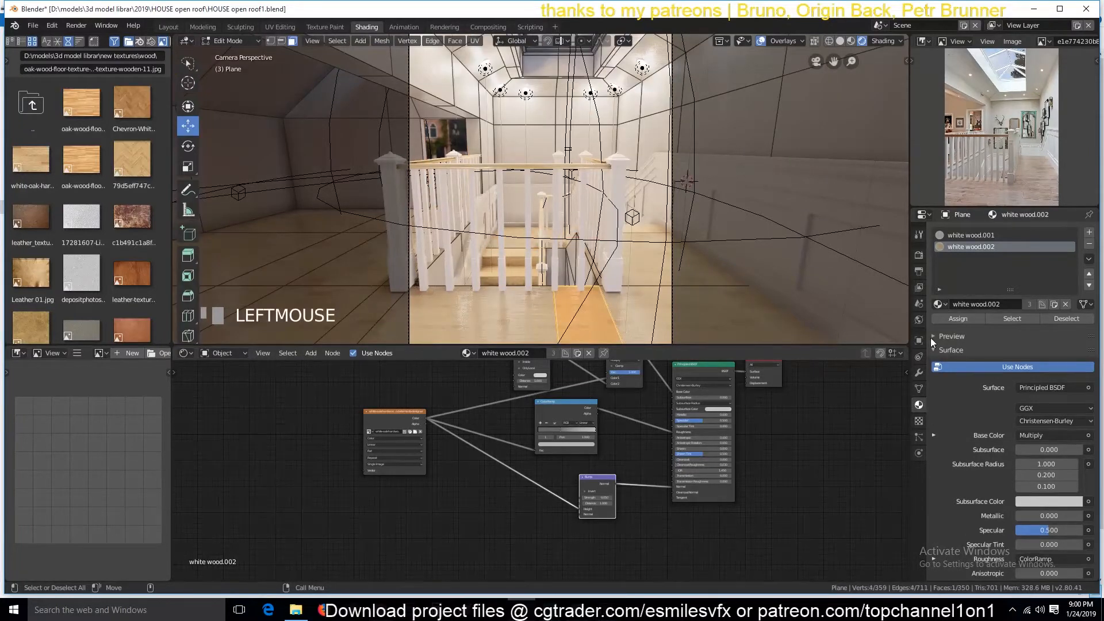
pyautogui.click(1012, 319)
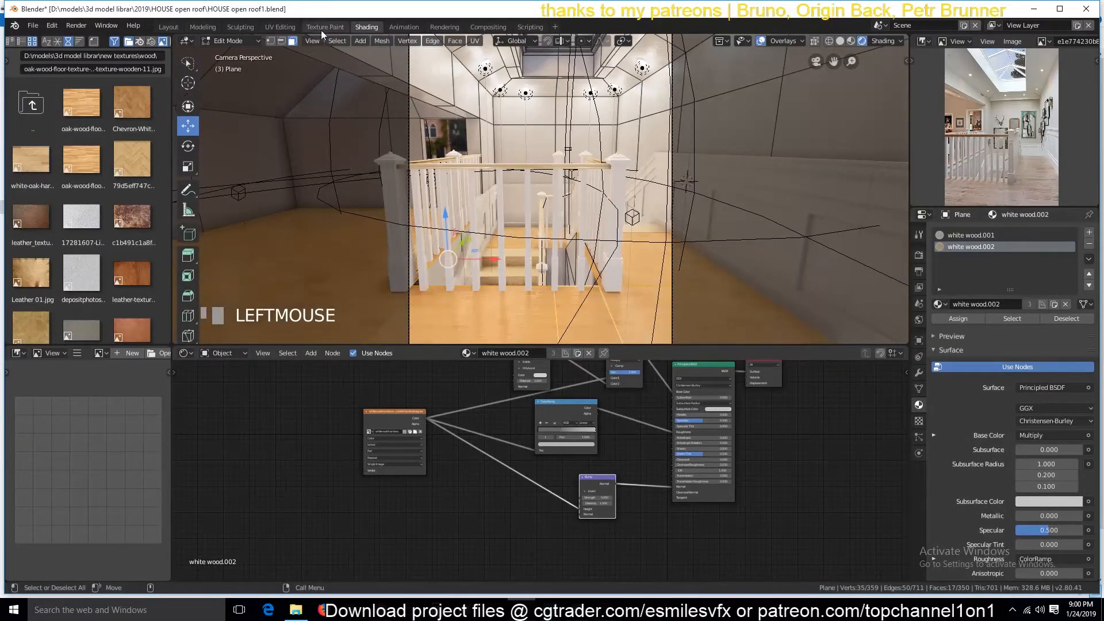
pyautogui.click(280, 27)
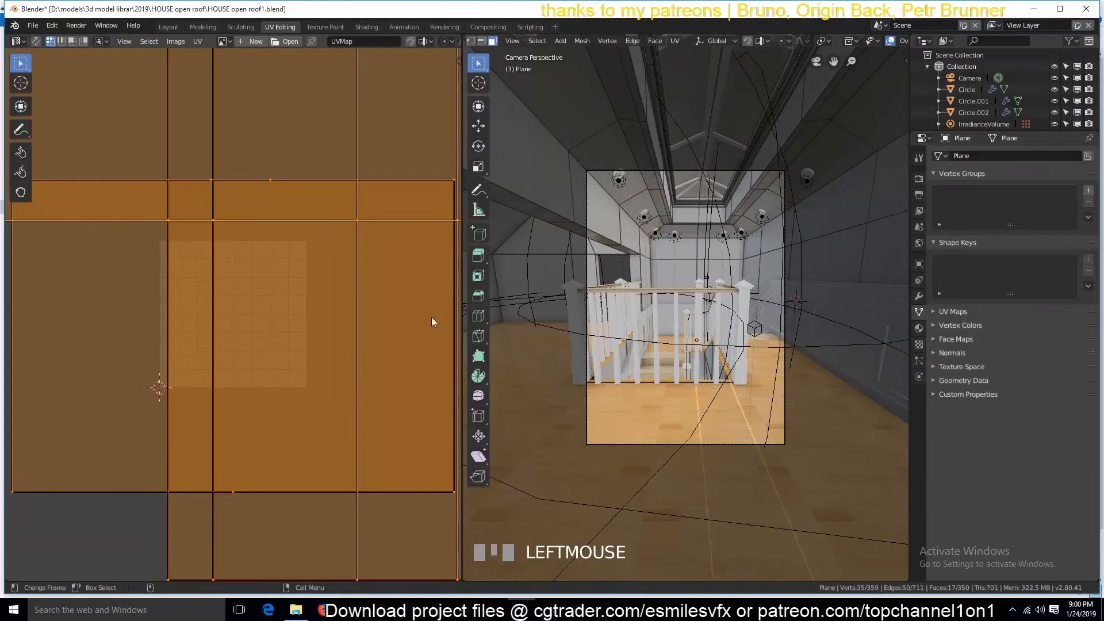
# - Scale the selected white wood.002 faces' UVs down to about 0.43, stop editing the house mesh, and save
pyautogui.press('s')
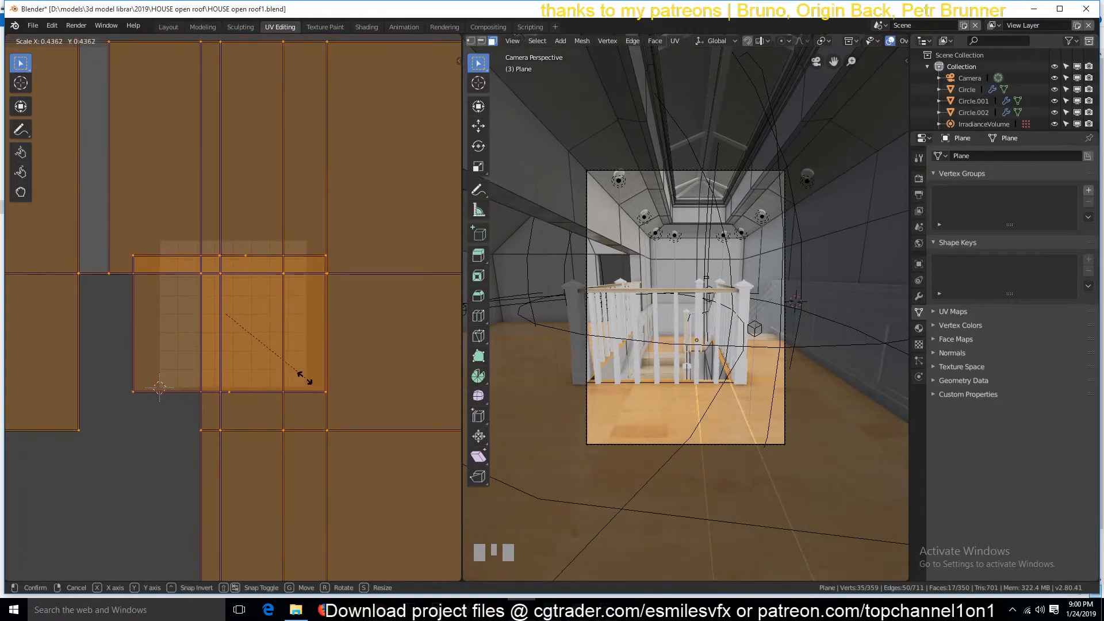
pyautogui.click(309, 370)
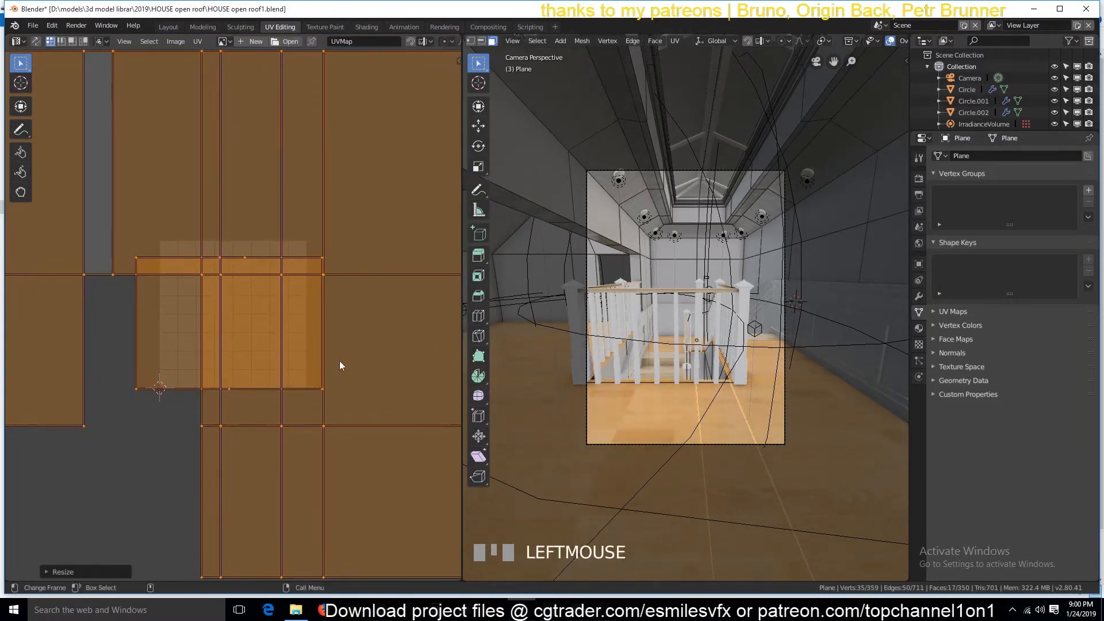
pyautogui.press('Tab')
pyautogui.hotkey('ctrl', 's')
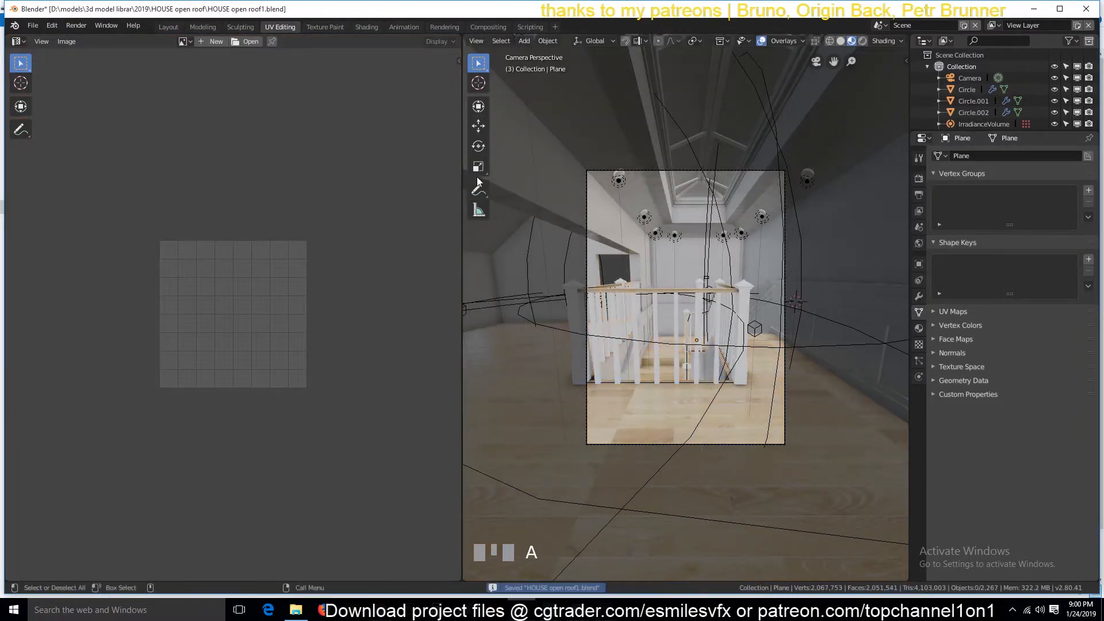
# - Compare the shaded floor and railing in the camera view with the railing and floorboards in the reference photo
pyautogui.click(366, 27)
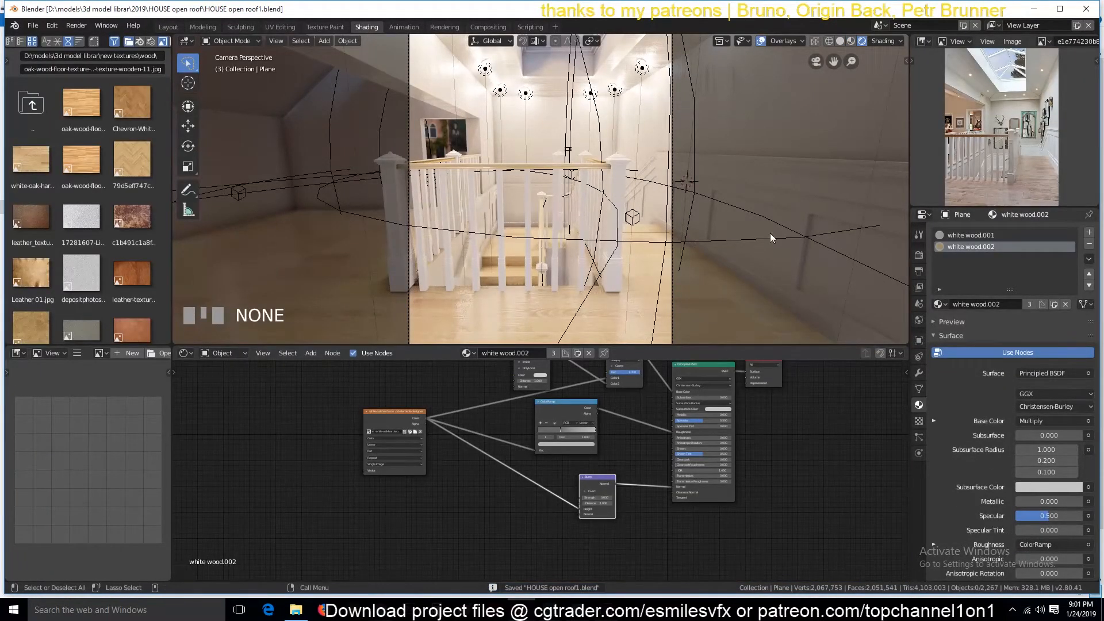
pyautogui.scroll(3, 976, 165)
pyautogui.moveTo(976, 165); pyautogui.dragTo(1019, 71, button='middle')
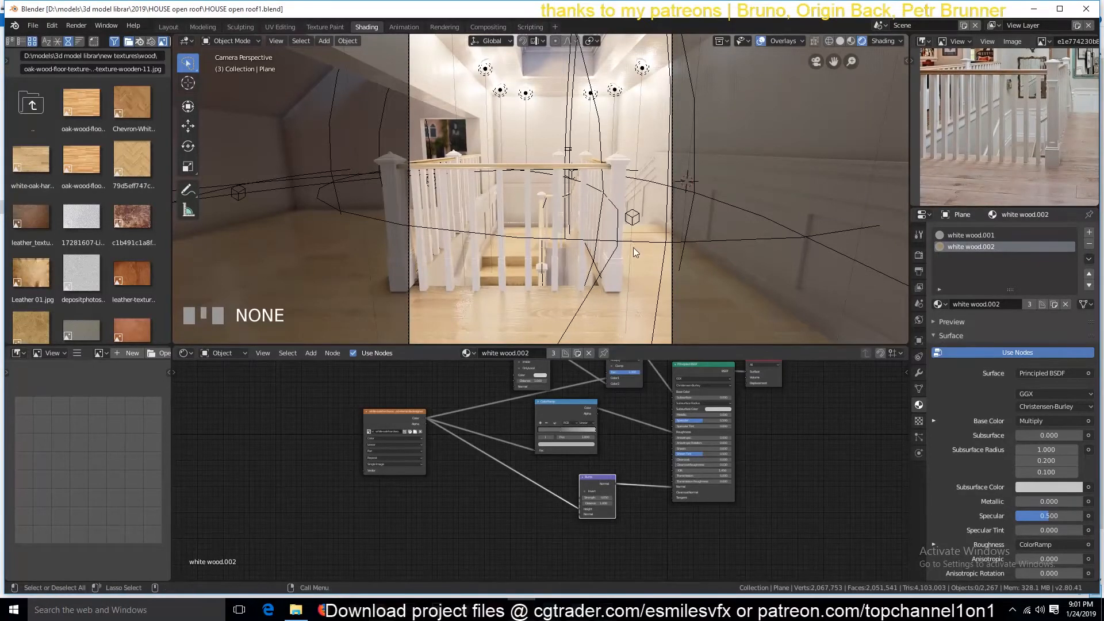
pyautogui.hotkey('ctrl', 's')
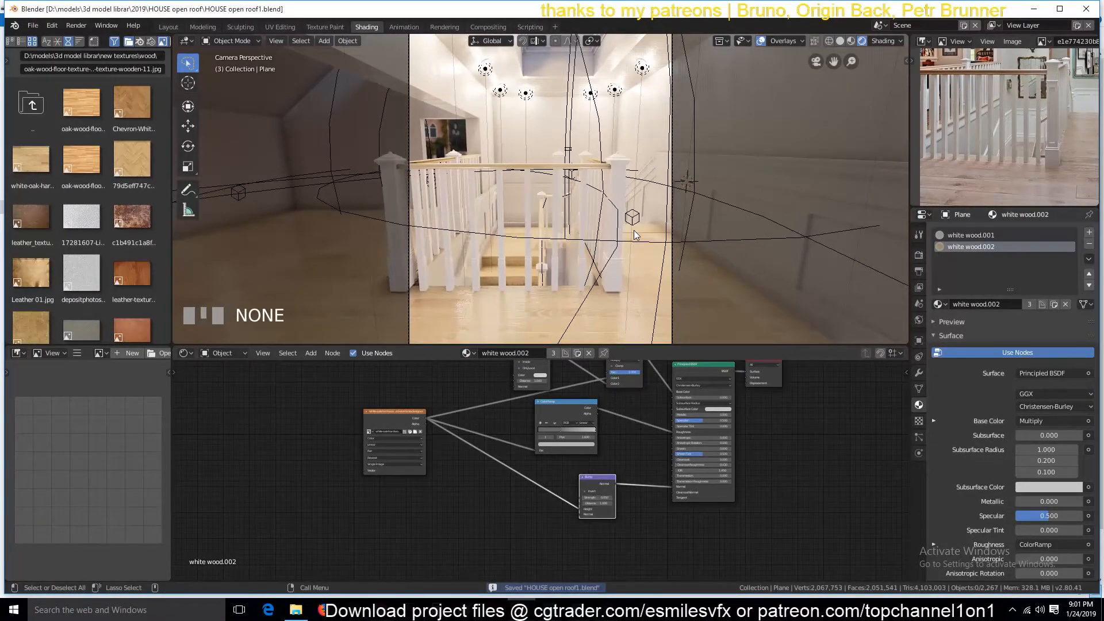
pyautogui.press('`')
pyautogui.press('KP_0')
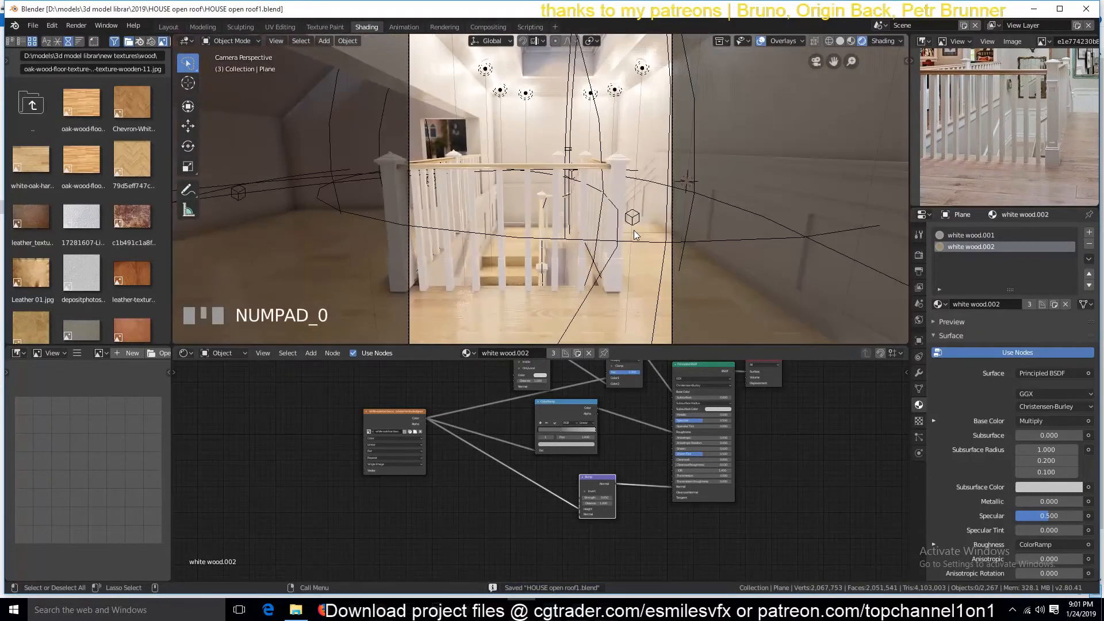
pyautogui.scroll(-1, 981, 167)
pyautogui.scroll(-1, 981, 167)
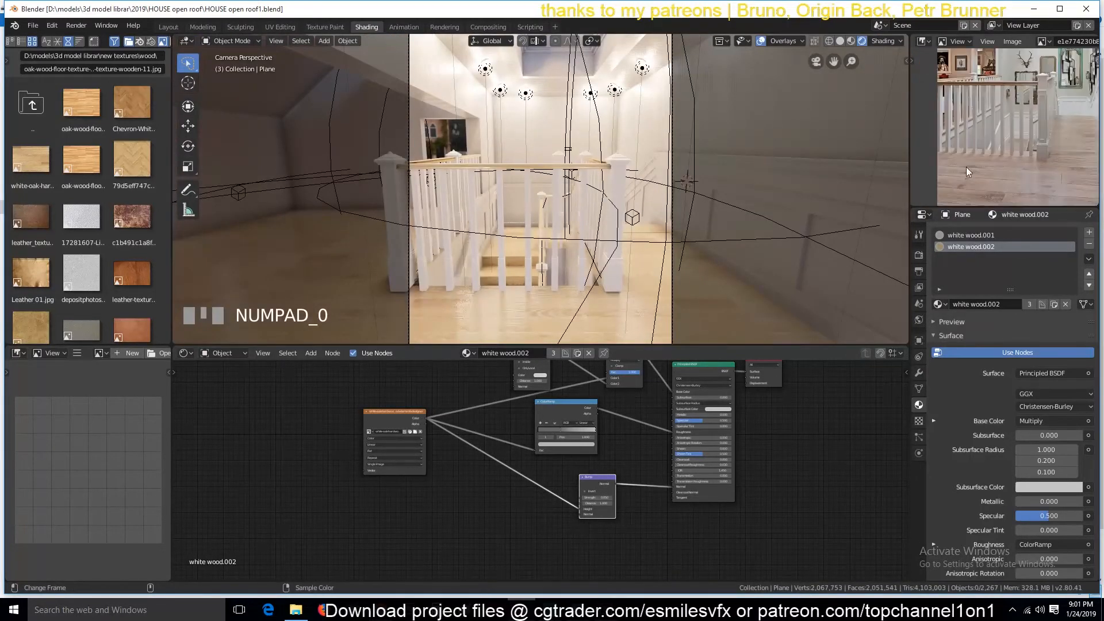
pyautogui.scroll(-3, 1005, 160)
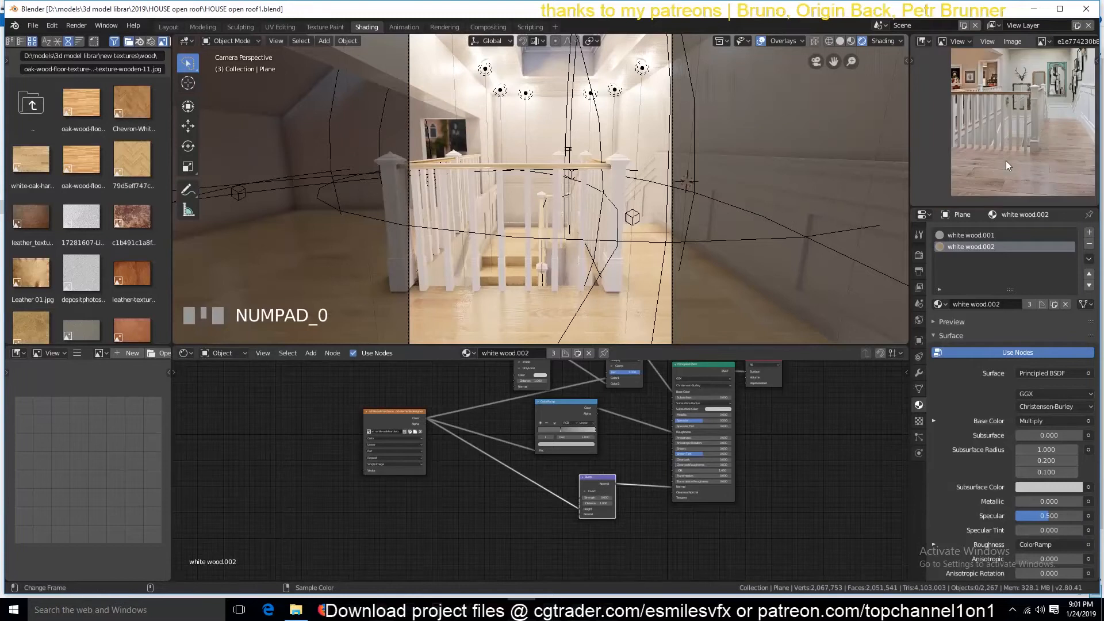
pyautogui.scroll(4, 1006, 141)
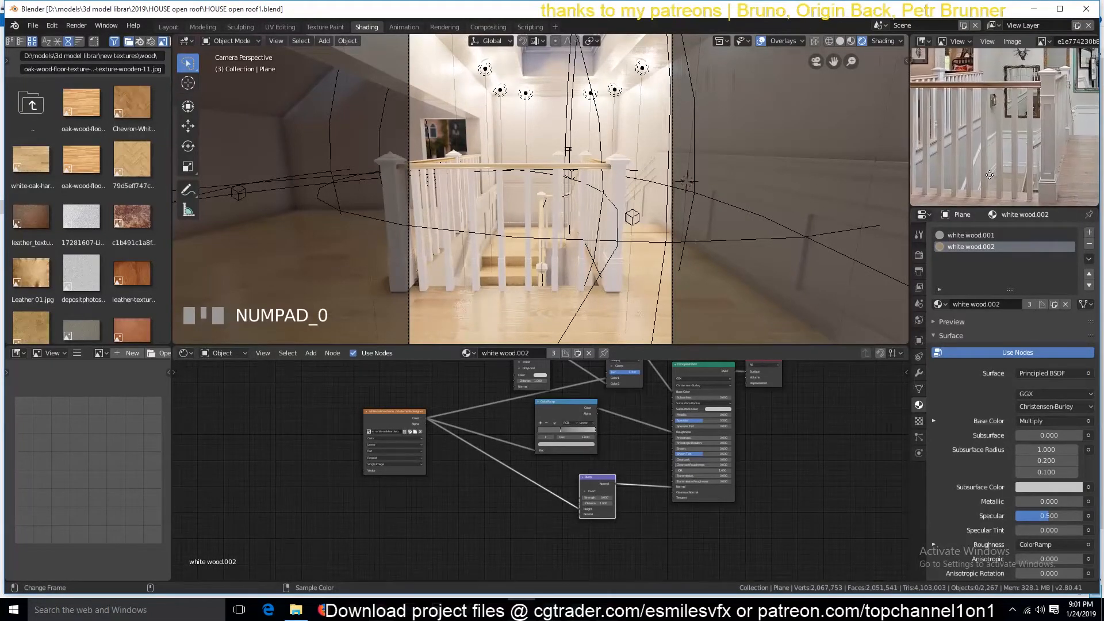
# - Select the house mesh and bring up its white wood.001 material nodes
pyautogui.click(781, 103)
pyautogui.click(780, 102)
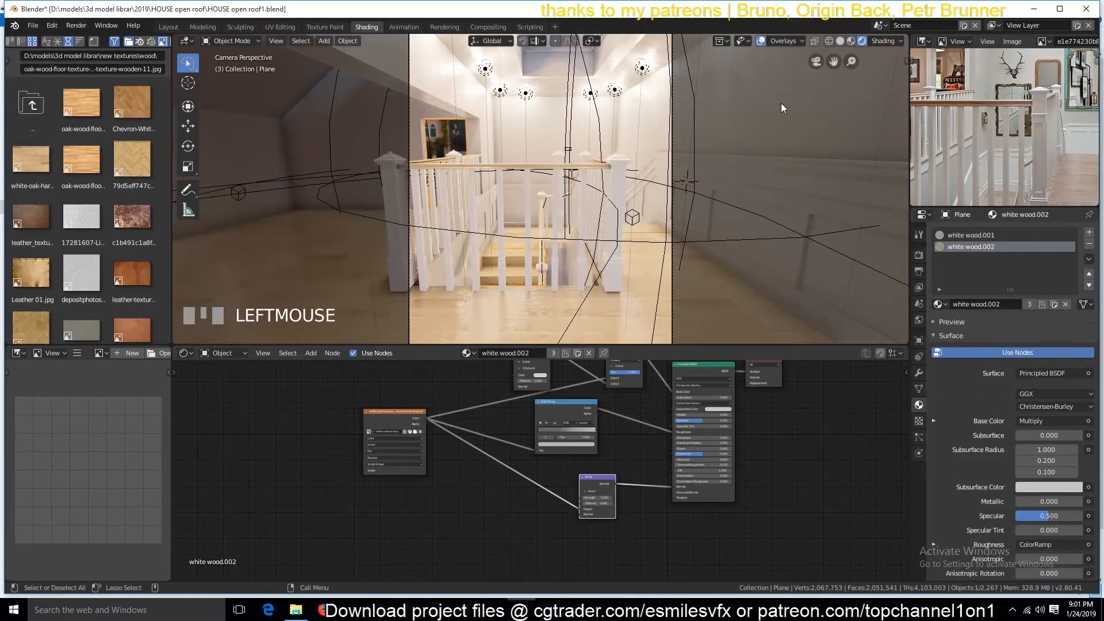
pyautogui.click(982, 236)
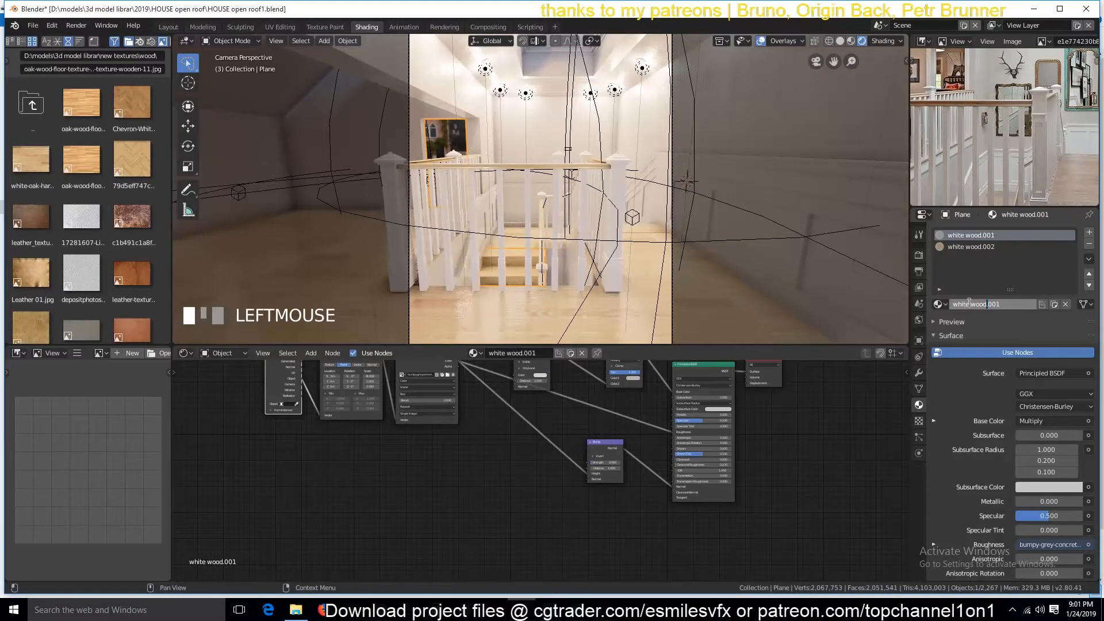
pyautogui.click(614, 266)
pyautogui.click(613, 266)
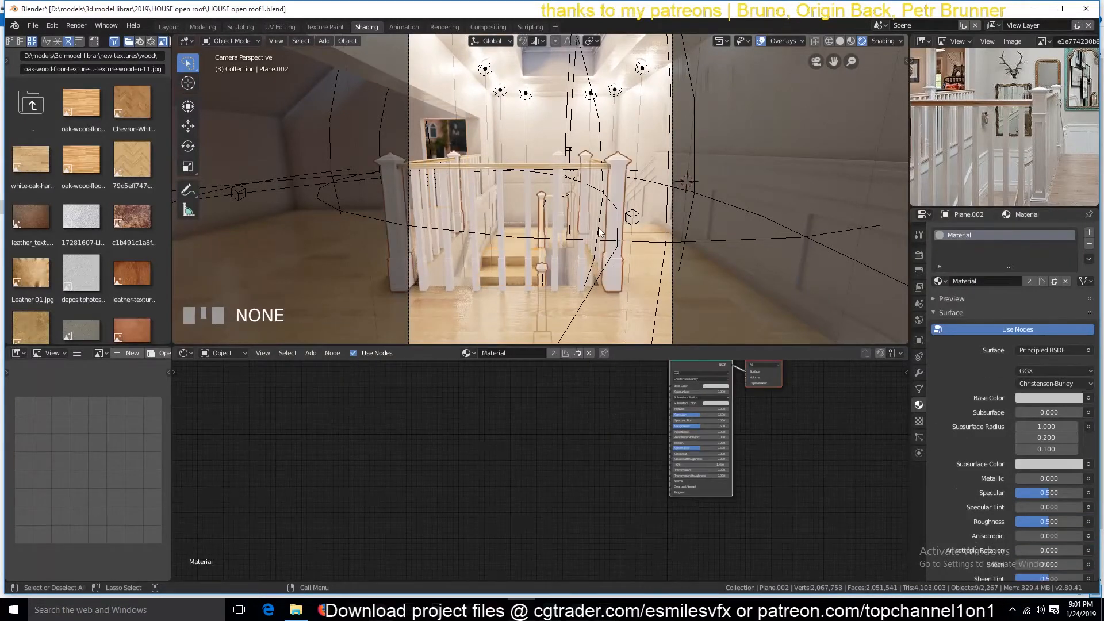
pyautogui.click(740, 260)
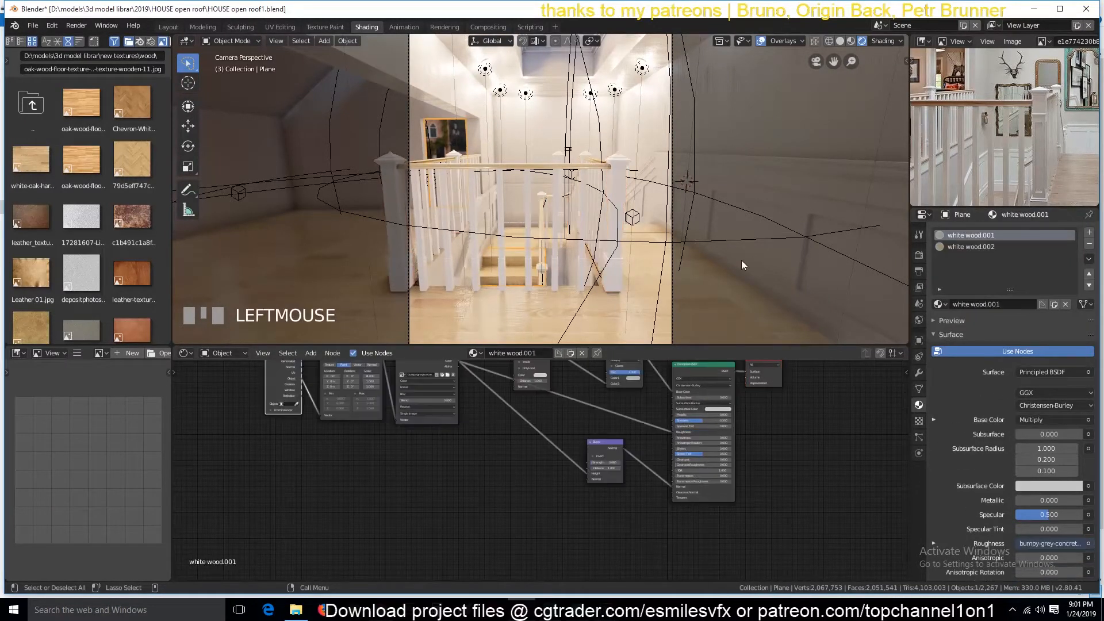
# - Move white wood.001's Ambient Occlusion node aside and set the Multiply node's Color1 to cream (R 1.000, G 0.914, B 0.683)
pyautogui.moveTo(619, 432); pyautogui.dragTo(578, 556, button='middle')
pyautogui.scroll(3, 611, 490)
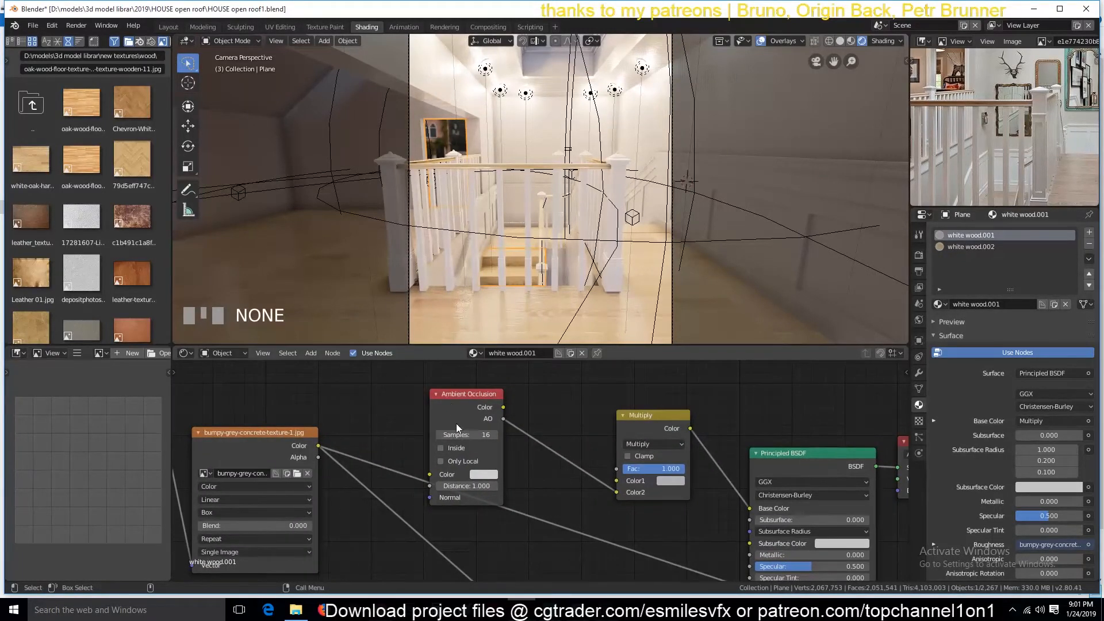
pyautogui.moveTo(465, 395); pyautogui.dragTo(512, 355)
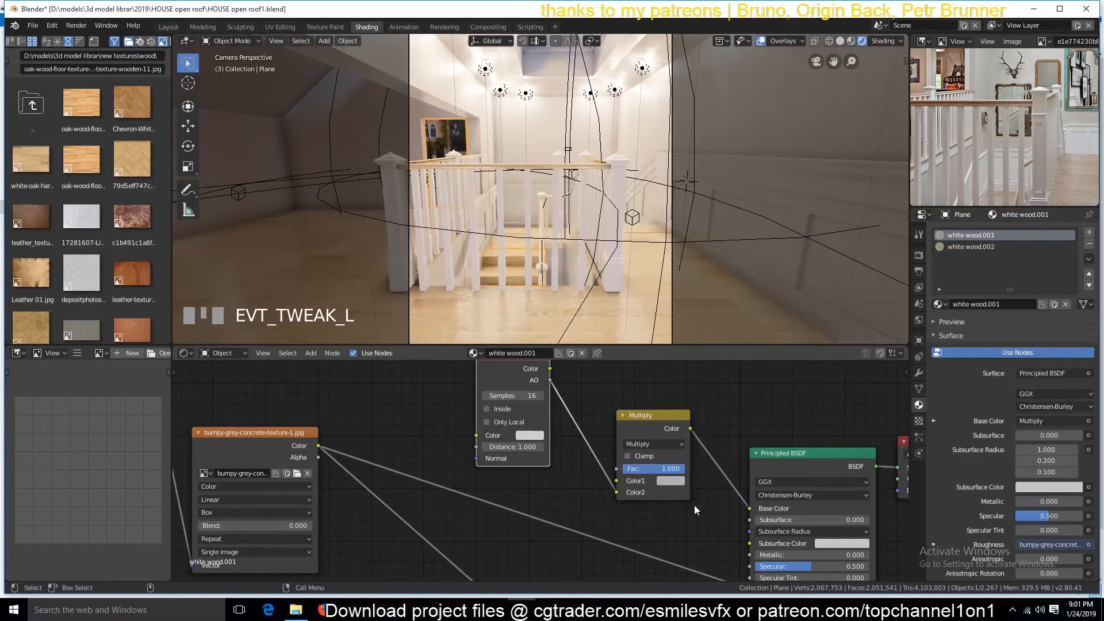
pyautogui.click(674, 481)
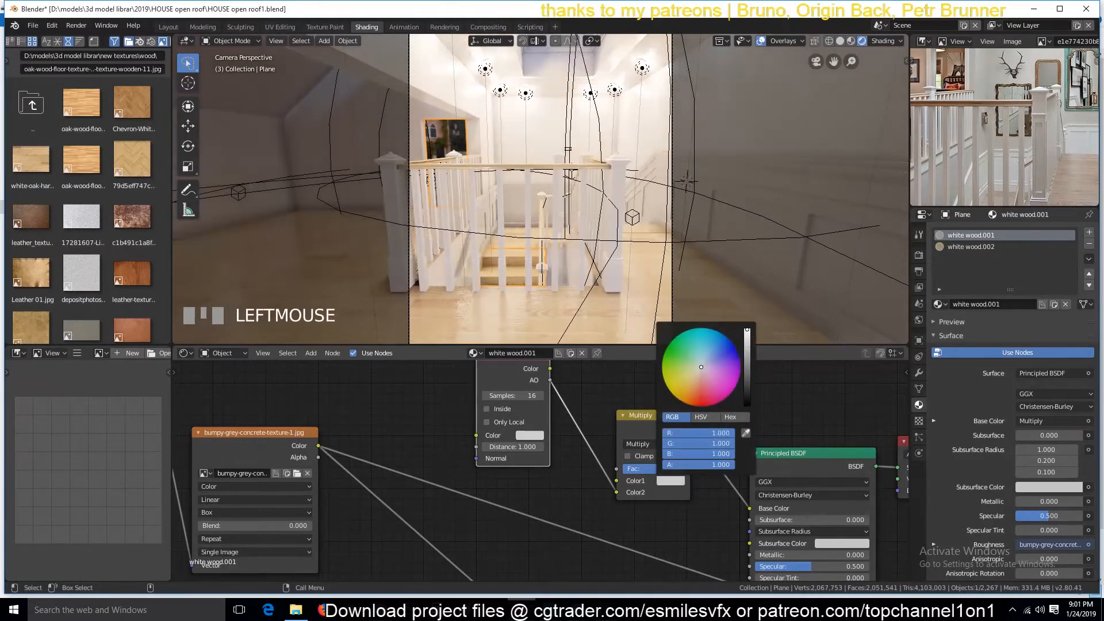
pyautogui.click(696, 370)
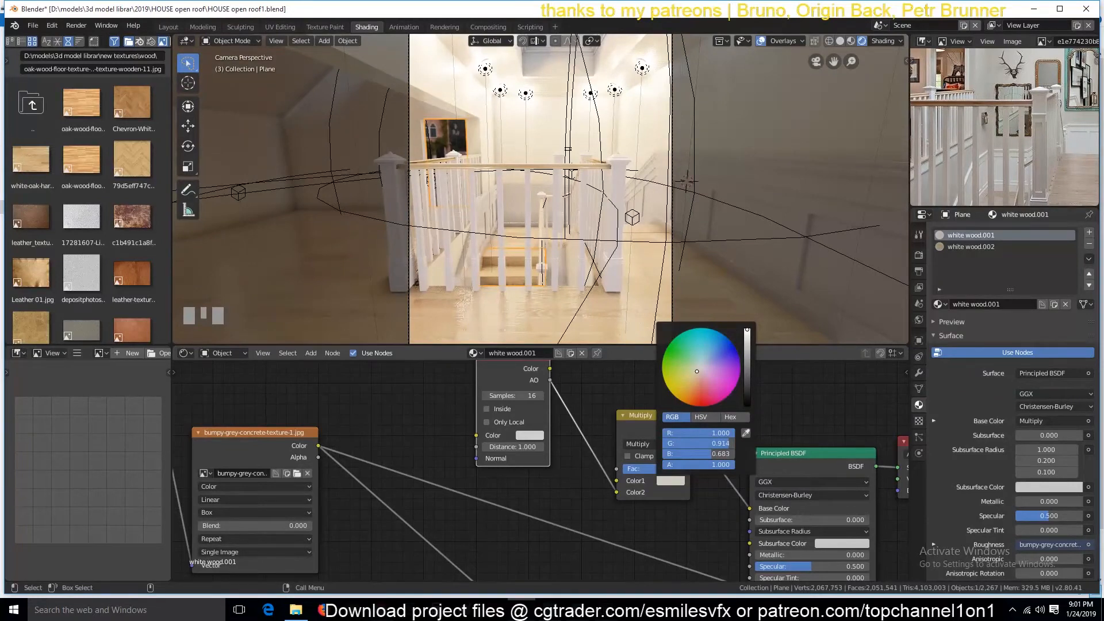
# - Set the Multiply node's Color1 to pure white (1.000) in the wall paneling's white wood material, deselect everything, and save
pyautogui.click(734, 209)
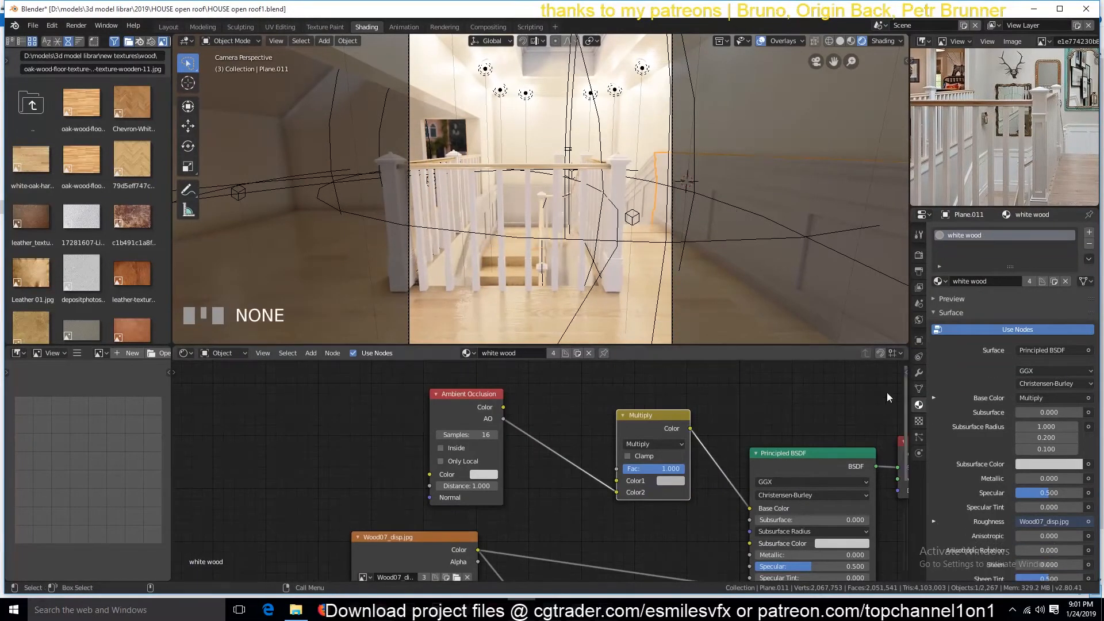
pyautogui.click(676, 482)
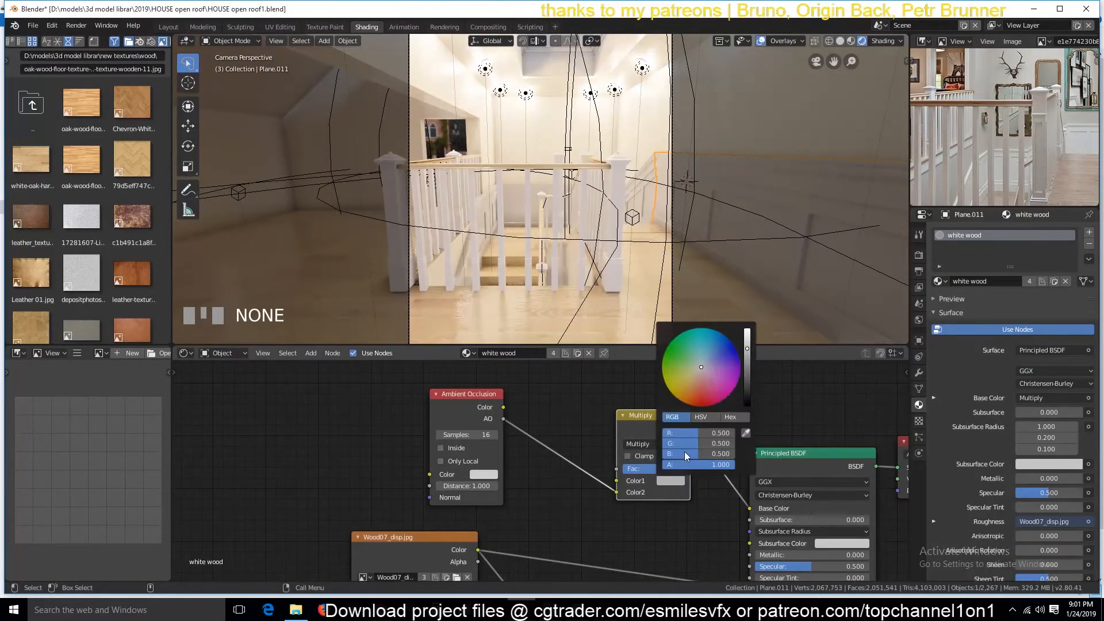
pyautogui.click(747, 329)
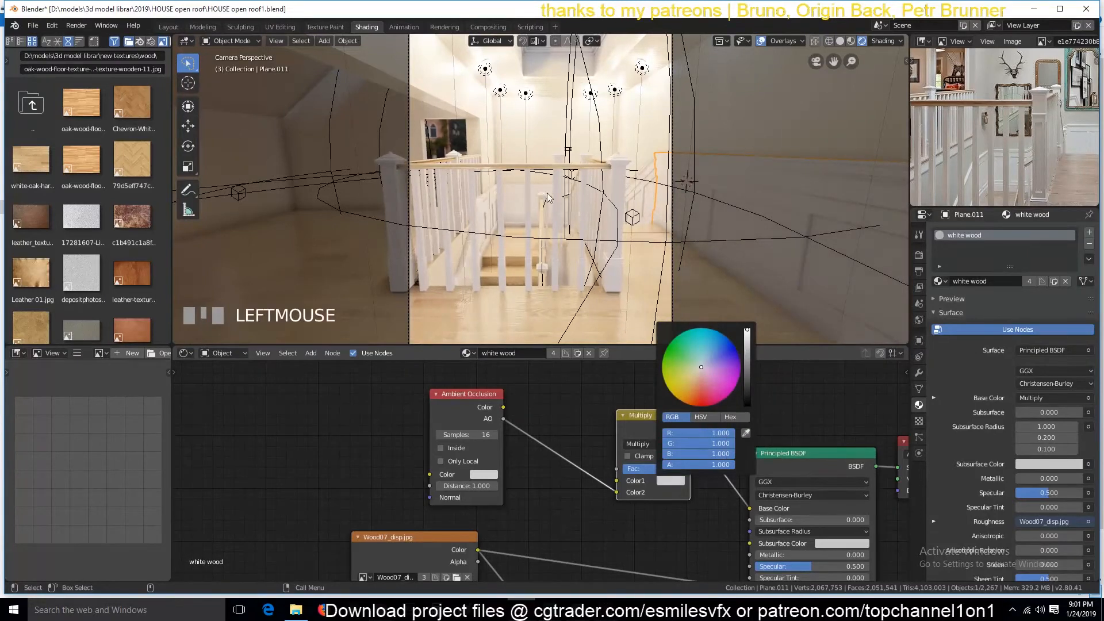
pyautogui.click(769, 147)
pyautogui.hotkey('ctrl', 's')
pyautogui.hotkey('alt', 'a')
pyautogui.scroll(-3, 1001, 138)
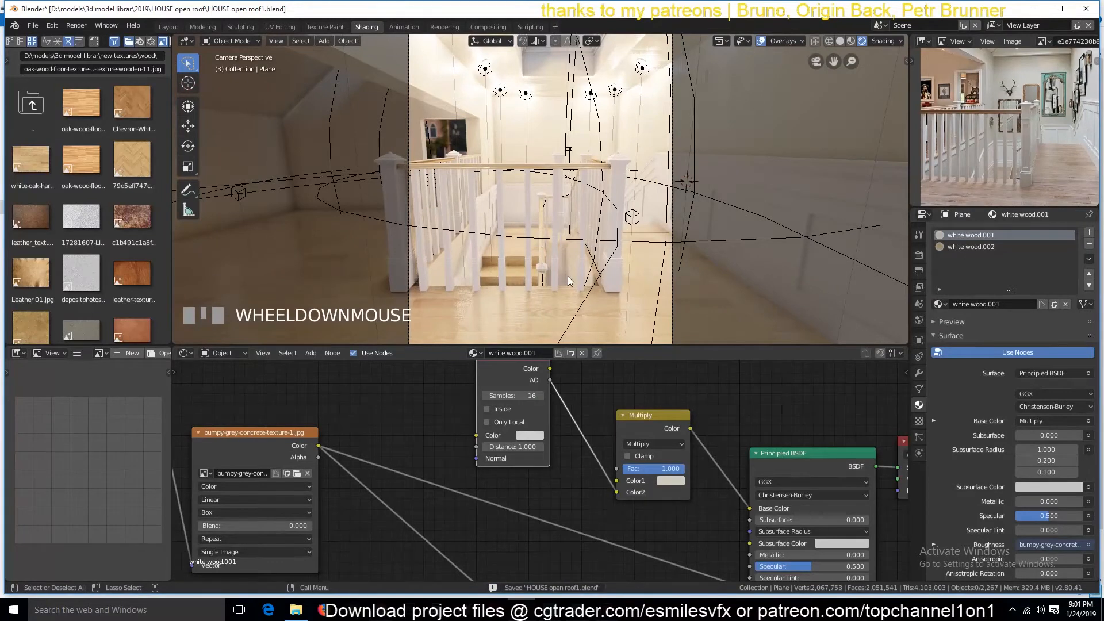
pyautogui.scroll(-2, 568, 276)
pyautogui.hotkey('ctrl', 's')
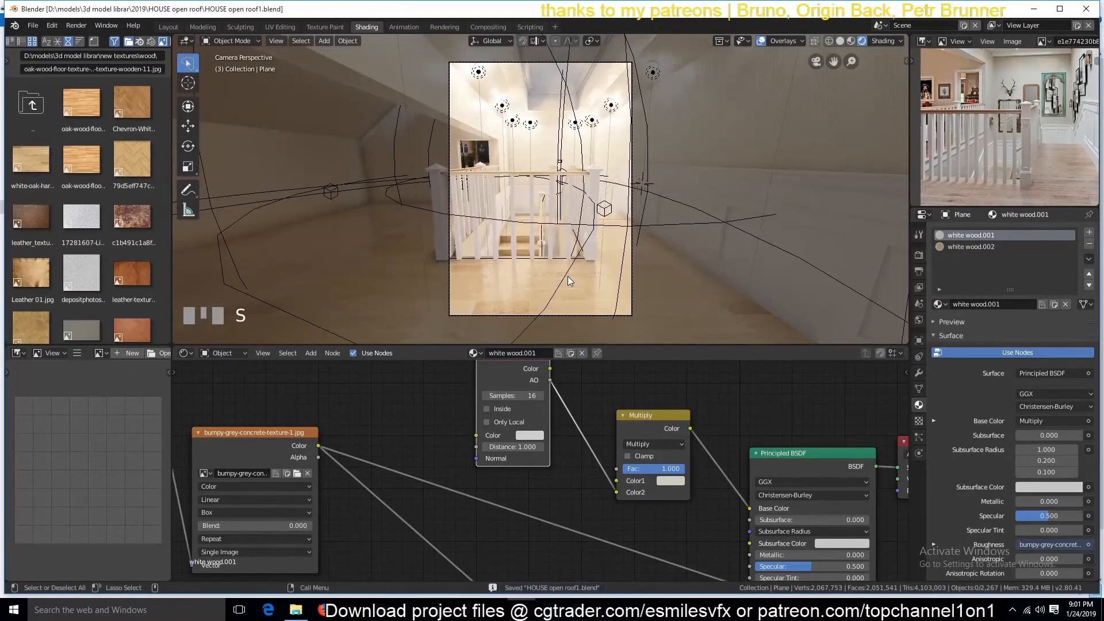
# - Select the newel post at the far side of the stairwell and assign the white wood material to it
pyautogui.scroll(2, 570, 194)
pyautogui.click(556, 194)
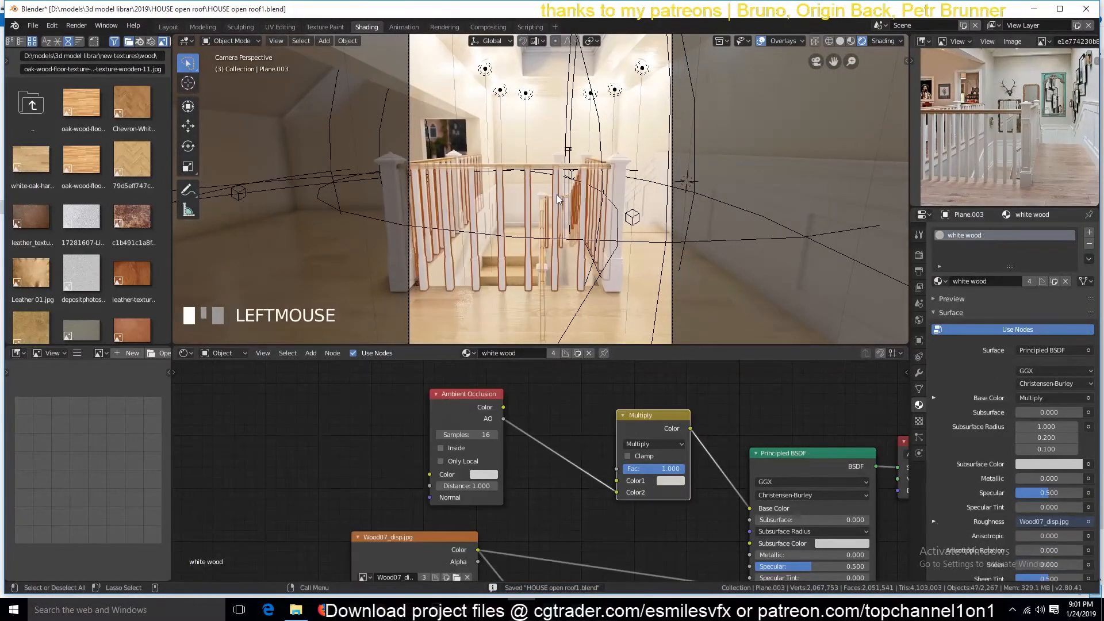
pyautogui.click(587, 184)
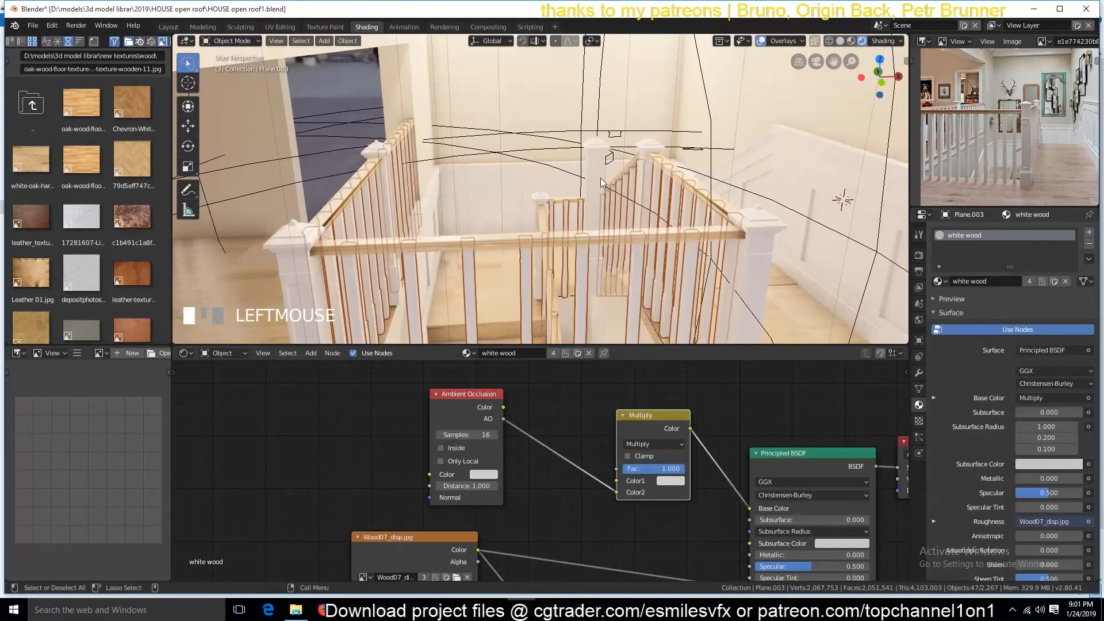
pyautogui.click(600, 177)
pyautogui.click(939, 281)
pyautogui.click(971, 303)
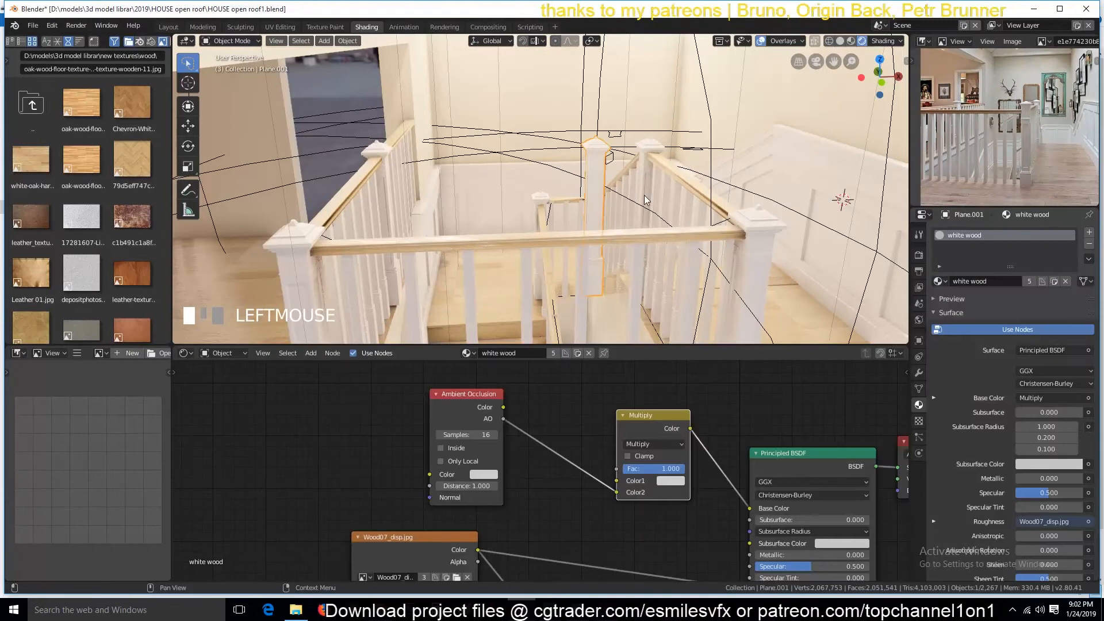
# - Hide the newel post, assign the white wood material to the tall thin post behind it, and save
pyautogui.scroll(3, 630, 156)
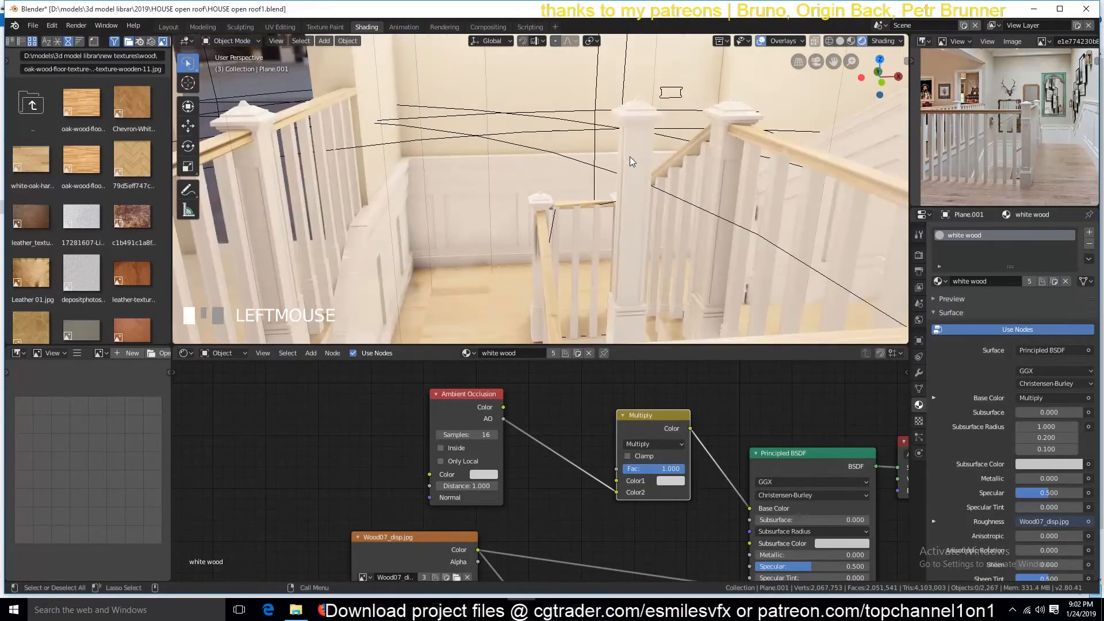
pyautogui.press('h')
pyautogui.click(624, 153)
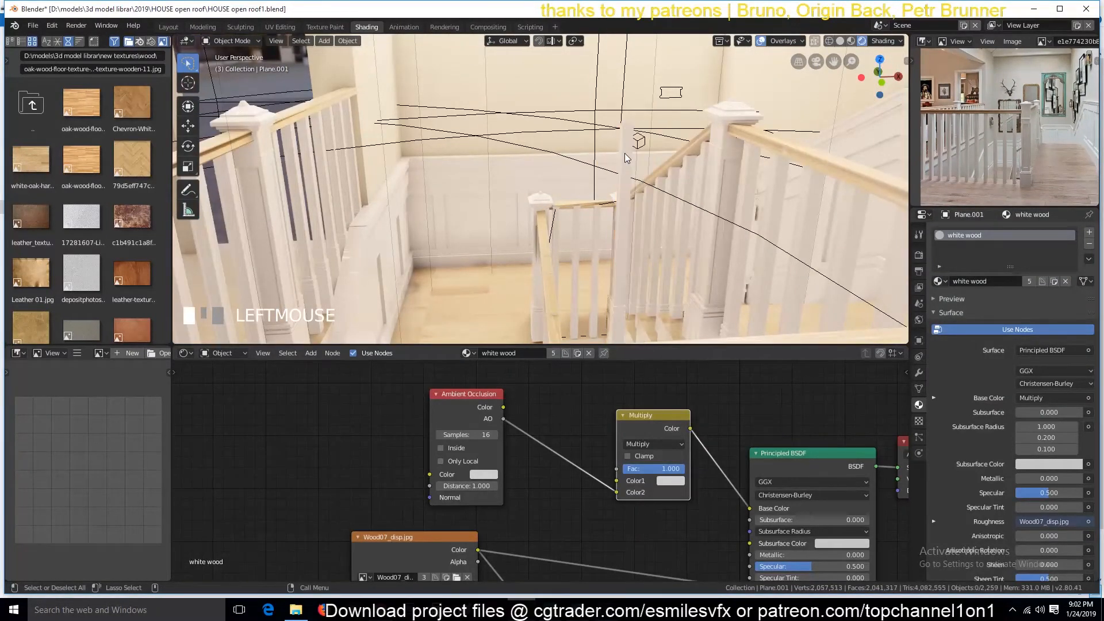
pyautogui.click(938, 281)
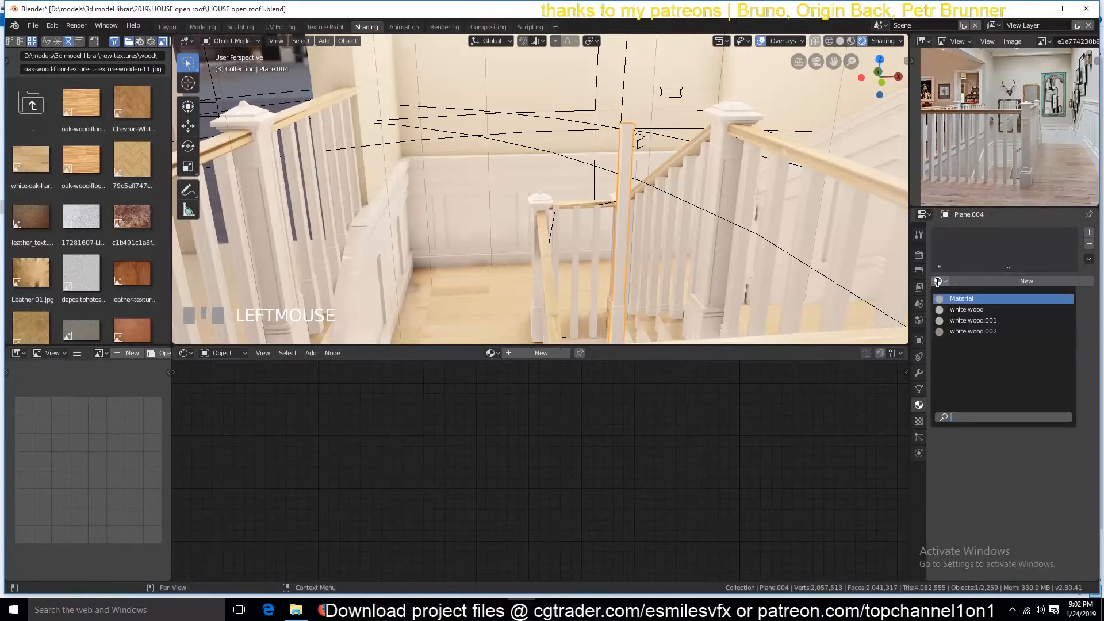
pyautogui.click(954, 310)
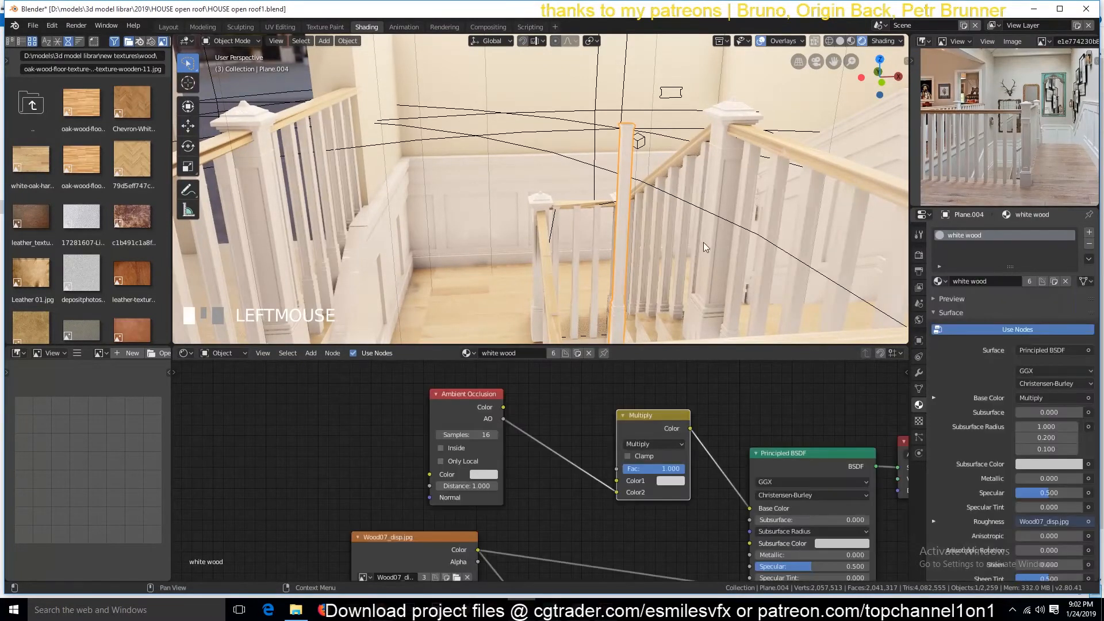
pyautogui.hotkey('ctrl', 's')
# - In the camera view, select the thin post protruding above the front handrail, hide it, and save
pyautogui.click(637, 222)
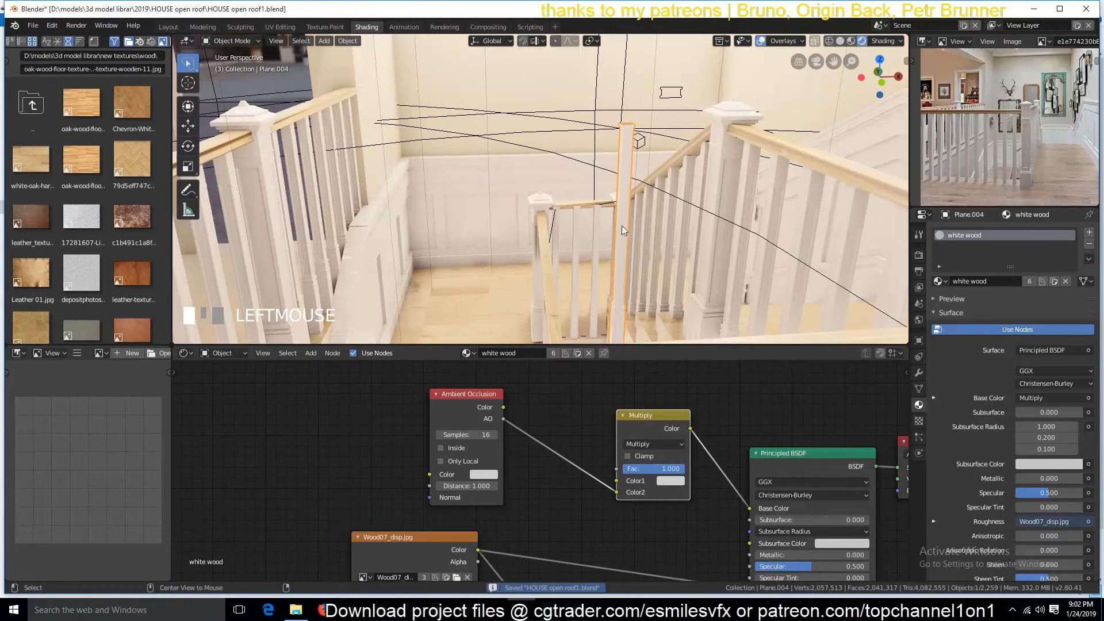
pyautogui.press('KP_0')
pyautogui.scroll(2, 623, 230)
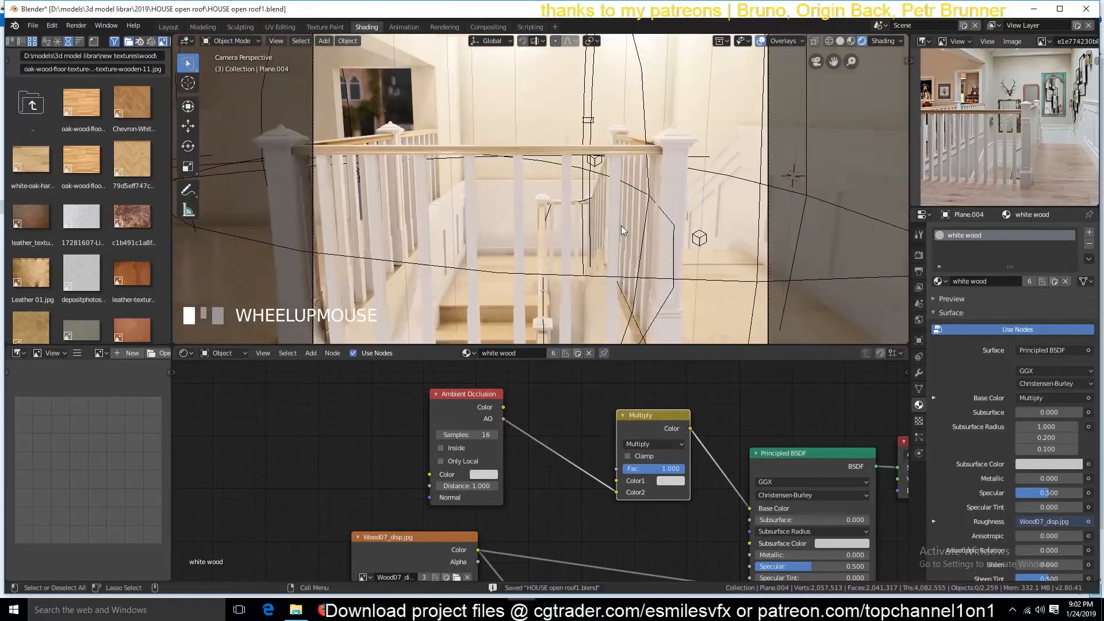
pyautogui.click(568, 137)
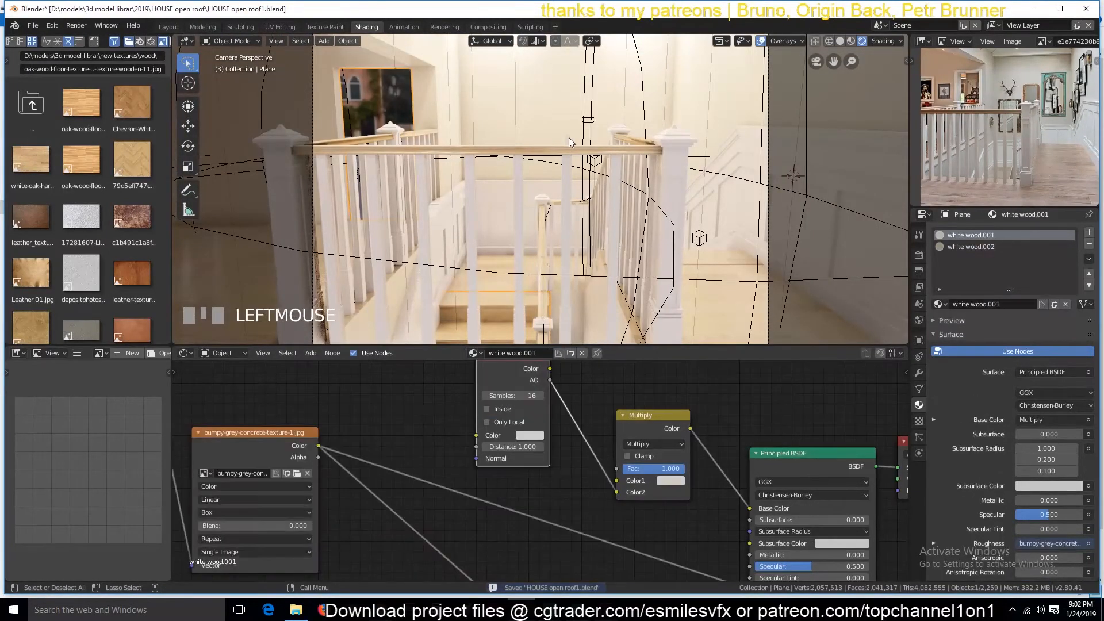
pyautogui.click(567, 137)
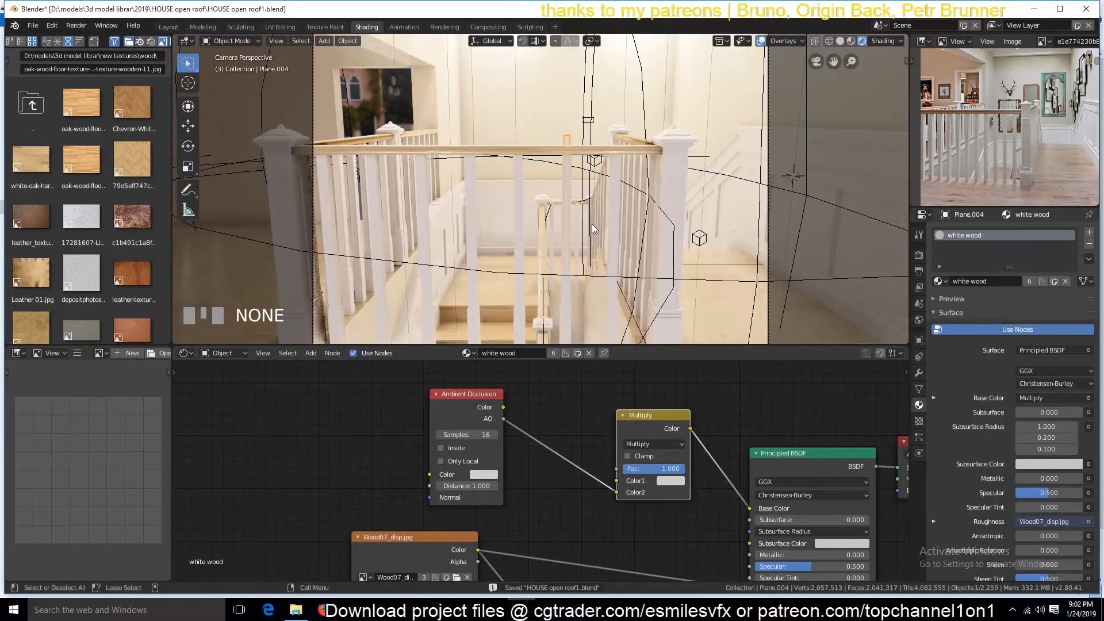
pyautogui.hotkey('ctrl', 's')
pyautogui.scroll(-4, 602, 236)
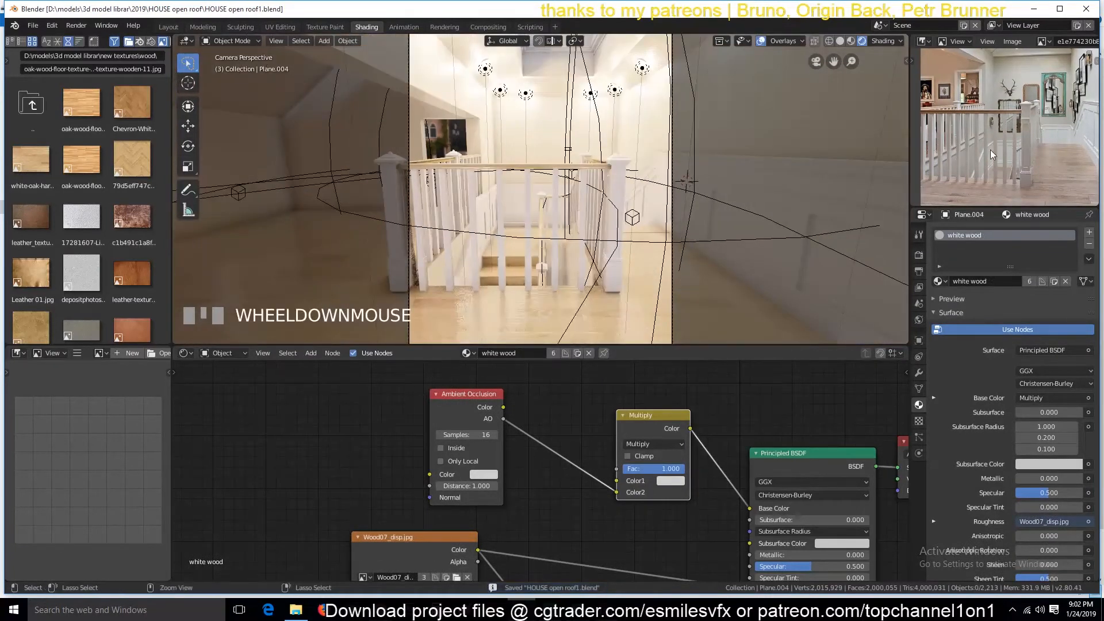
# - Save the file, switch the viewport to solid shading, and select the house shell mesh from outside the camera view
pyautogui.scroll(-2, 1006, 148)
pyautogui.hotkey('ctrl', 's')
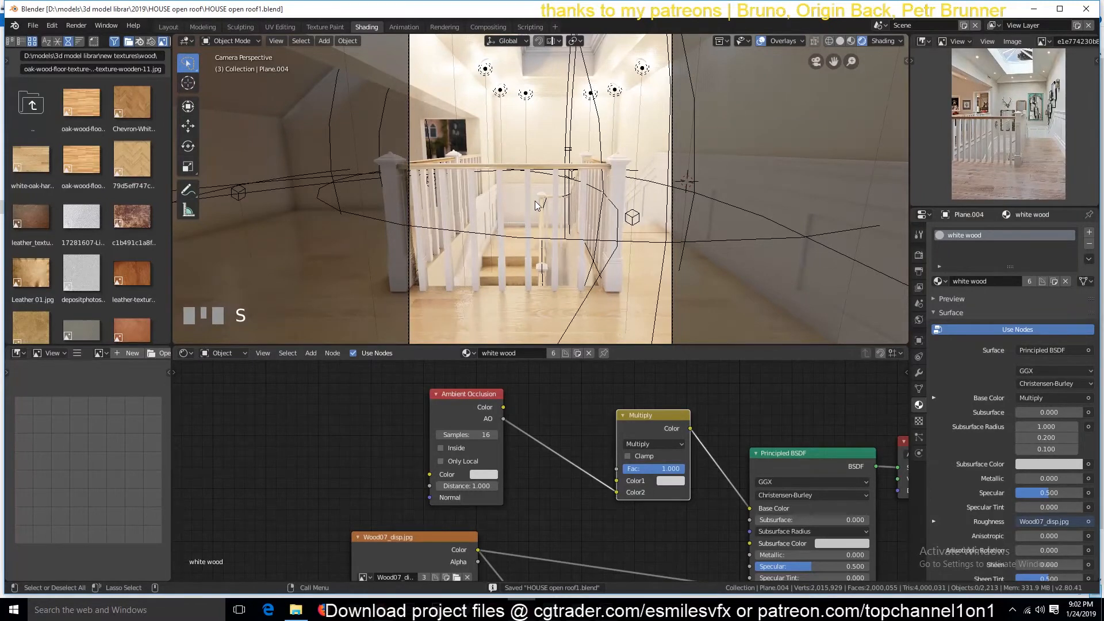
pyautogui.scroll(-3, 603, 154)
pyautogui.press('z')
pyautogui.scroll(-3, 702, 165)
pyautogui.press('`')
pyautogui.moveTo(667, 201)
pyautogui.mouseDown(button='middle')
pyautogui.moveTo(633, 239)
pyautogui.moveTo(671, 209)
pyautogui.mouseUp(button='middle')
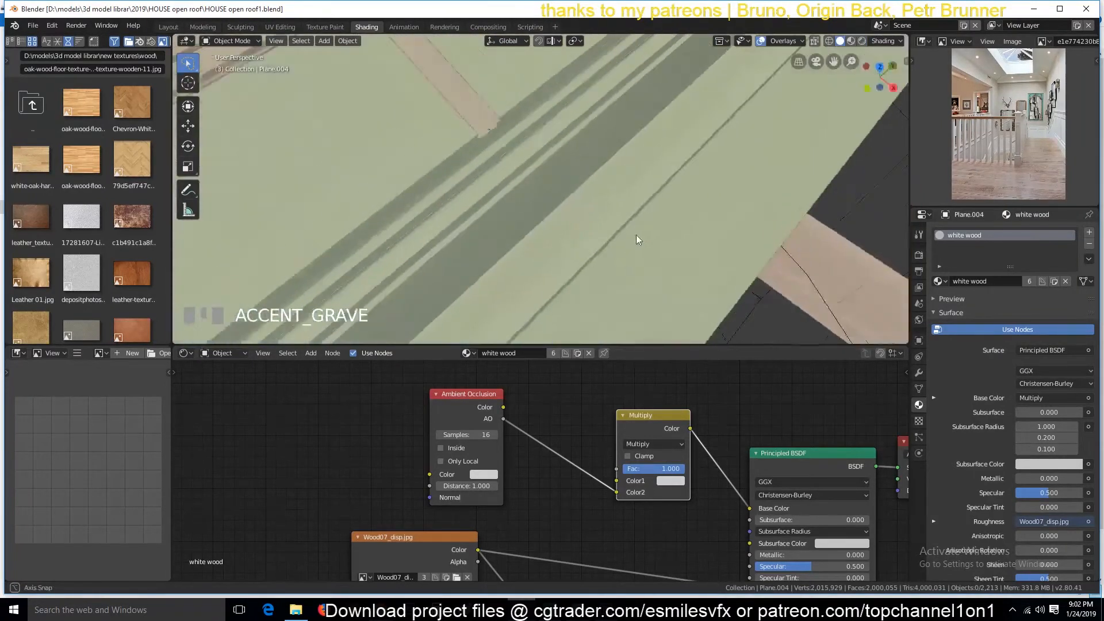
pyautogui.scroll(-6, 633, 239)
pyautogui.scroll(4, 662, 208)
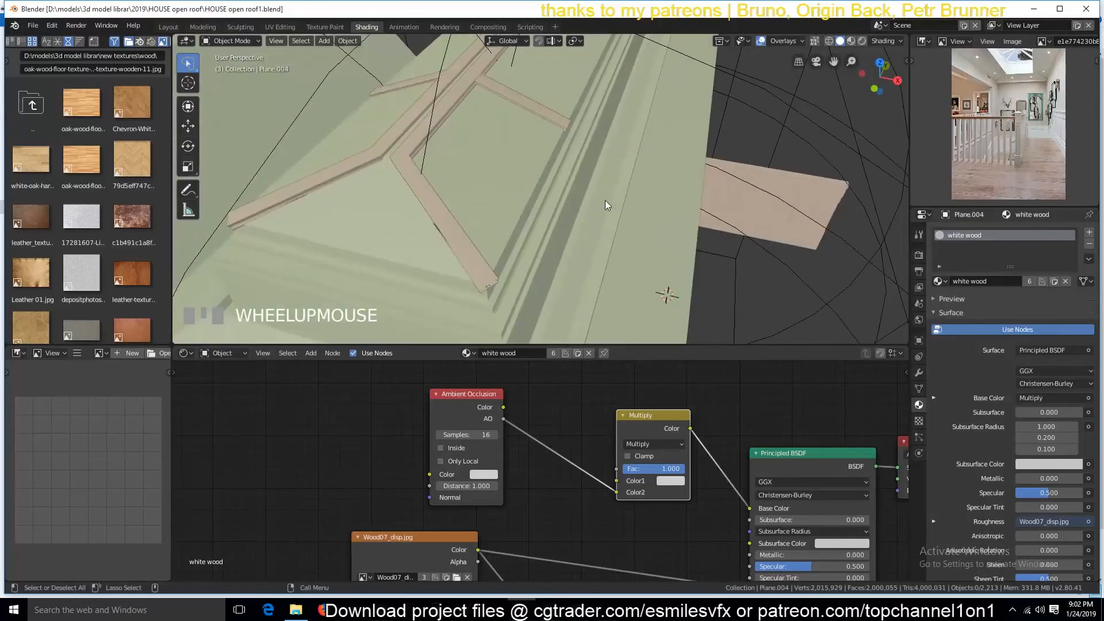
pyautogui.click(489, 197)
pyautogui.press('Tab')
pyautogui.click(480, 196)
pyautogui.click(371, 213)
pyautogui.keyDown('ctrl'); pyautogui.click(368, 256); pyautogui.keyUp('ctrl')
pyautogui.press('`')
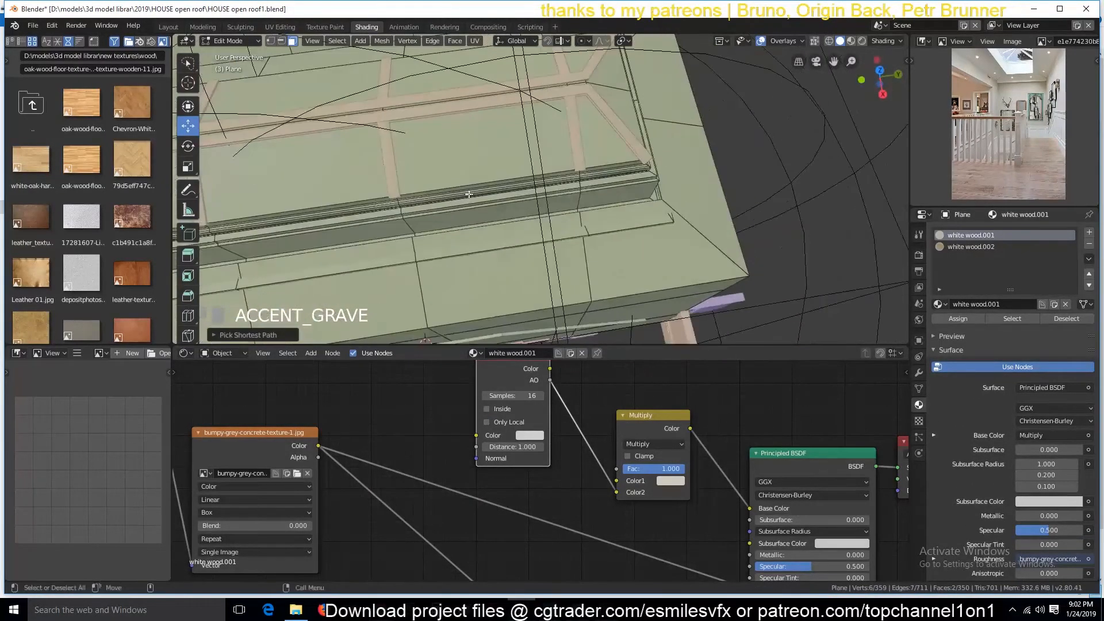
pyautogui.keyDown('ctrl'); pyautogui.click(562, 145); pyautogui.keyUp('ctrl')
pyautogui.moveTo(576, 130); pyautogui.dragTo(427, 140, button='middle')
pyautogui.keyDown('ctrl'); pyautogui.click(548, 89); pyautogui.keyUp('ctrl')
pyautogui.moveTo(552, 150); pyautogui.dragTo(432, 223, button='middle')
pyautogui.scroll(-1, 432, 223)
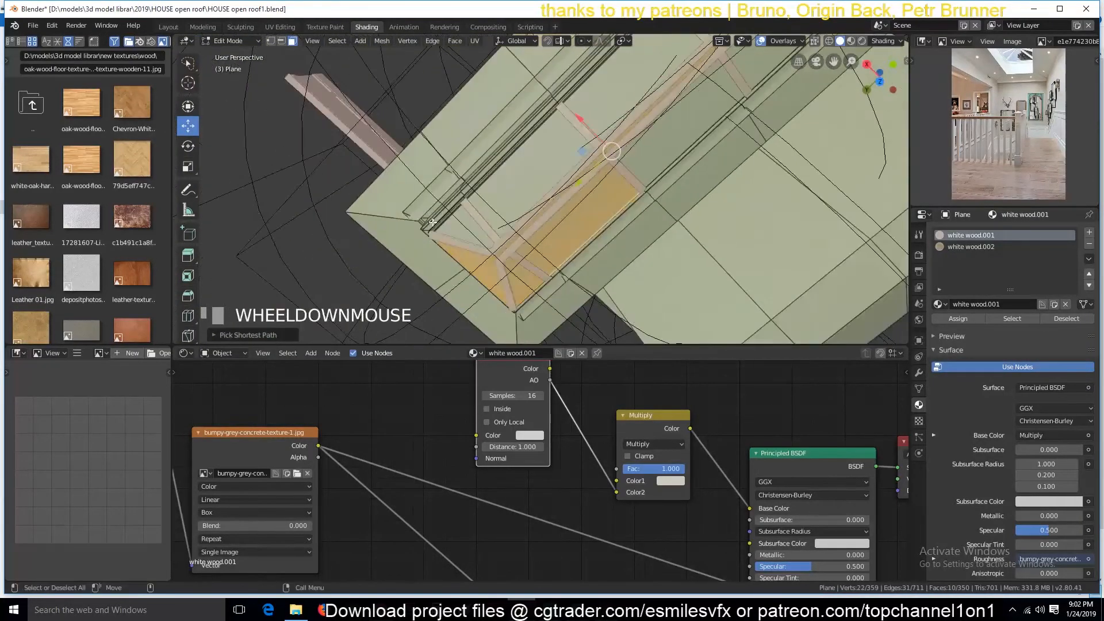
pyautogui.scroll(-3, 433, 222)
pyautogui.press('`')
pyautogui.press('KP_Decimal')
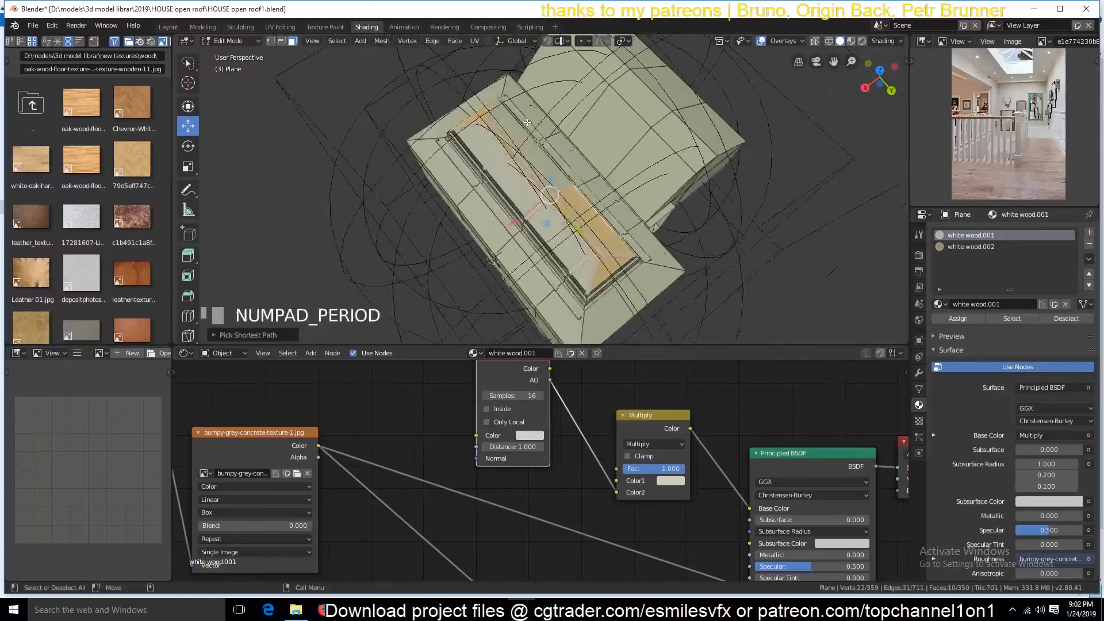
# - Return to object mode and isolate the house shell in local view
pyautogui.press('`')
pyautogui.press('Tab')
pyautogui.press('KP_Divide')
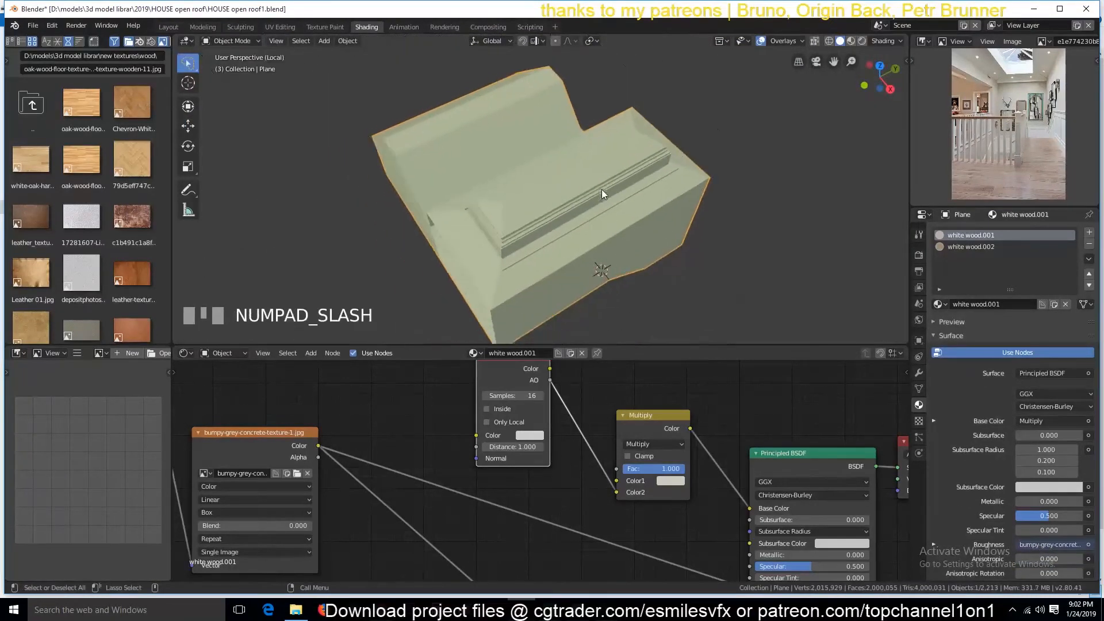
# - In edit mode, select all the sloping faces that form the hipped top of the skylight
pyautogui.press('Tab')
pyautogui.scroll(2, 602, 189)
pyautogui.click(521, 226)
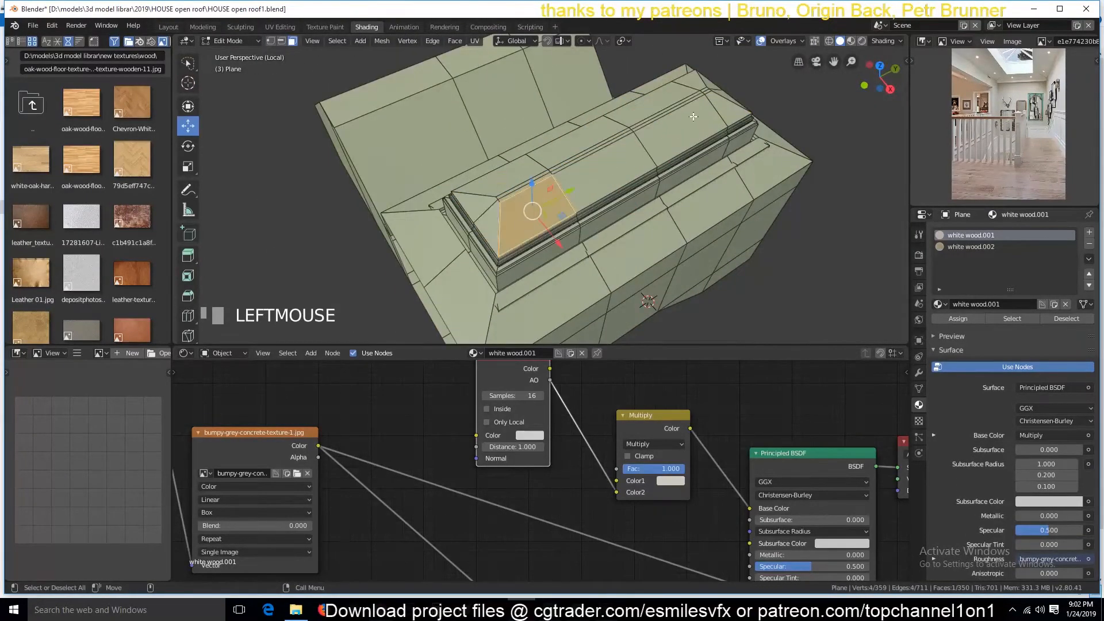
pyautogui.press('1')
pyautogui.click(496, 200)
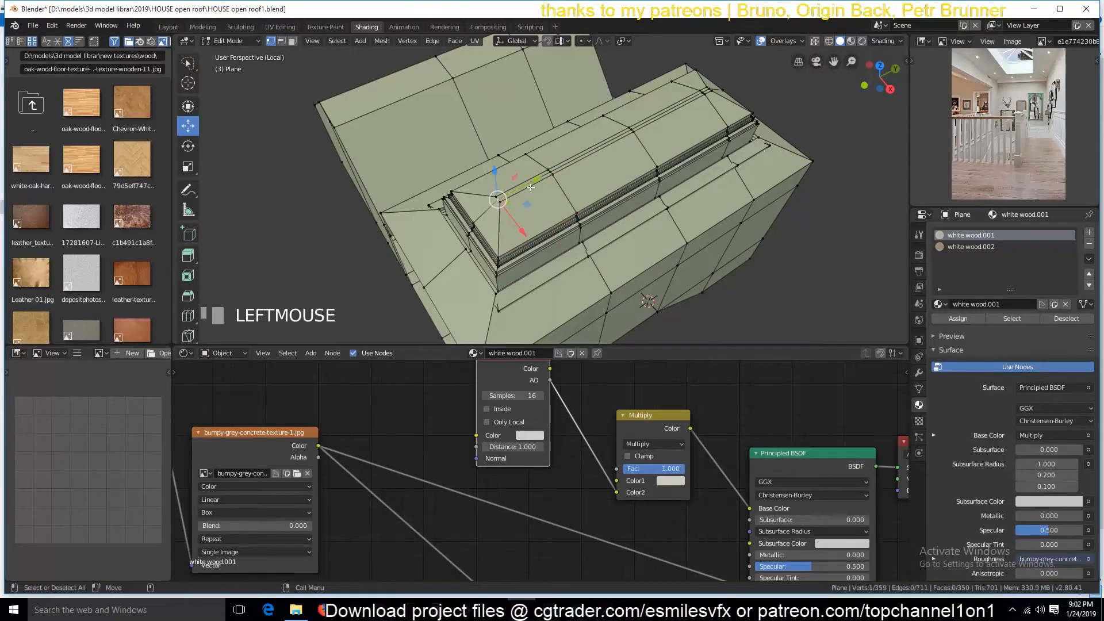
pyautogui.keyDown('ctrl'); pyautogui.click(712, 87); pyautogui.keyUp('ctrl')
pyautogui.press('ctrl+KP_Add')
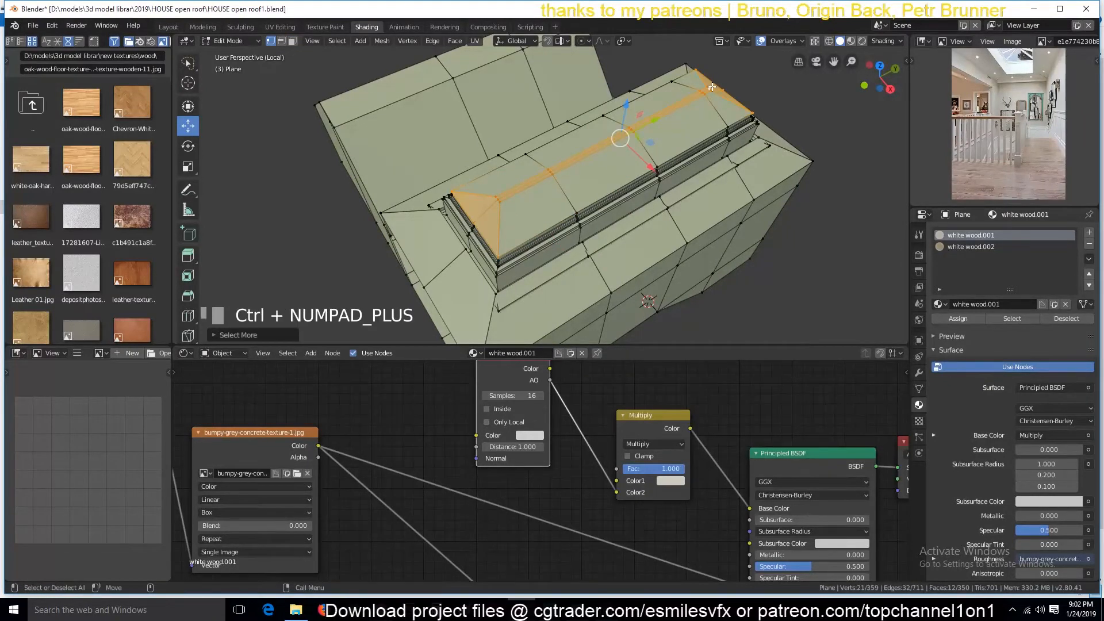
pyautogui.press('2')
pyautogui.keyDown('shift'); pyautogui.click(725, 108); pyautogui.keyUp('shift')
pyautogui.keyDown('ctrl'); pyautogui.click(518, 179); pyautogui.keyUp('ctrl')
pyautogui.keyDown('shift'); pyautogui.click(518, 178); pyautogui.keyUp('shift')
pyautogui.keyDown('ctrl'); pyautogui.click(691, 81); pyautogui.keyUp('ctrl')
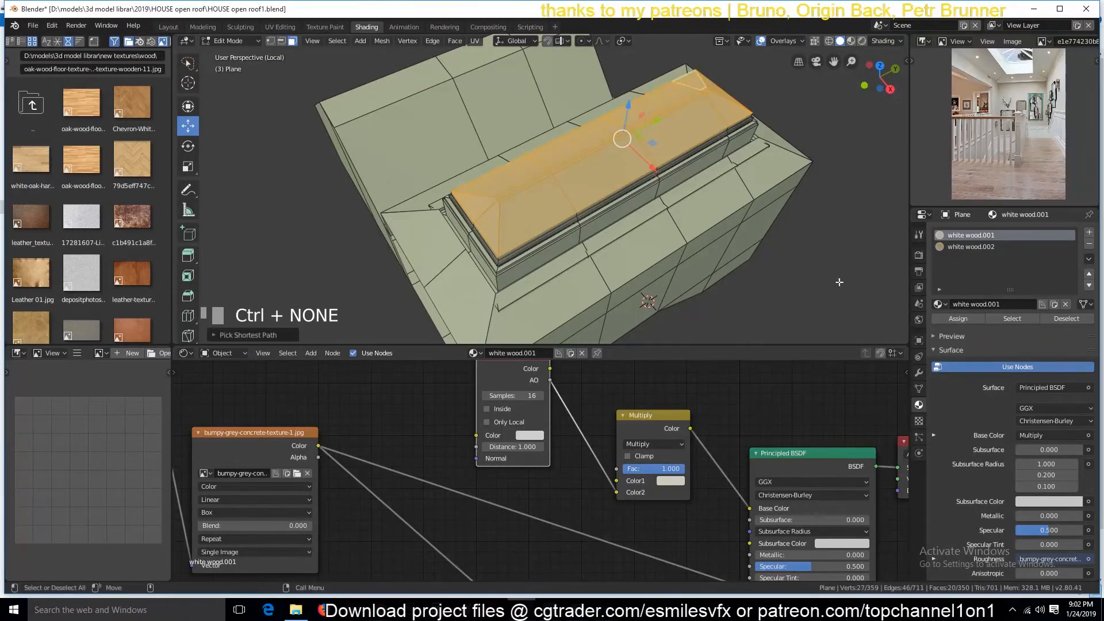
# - Add a third material slot with a new material named glass, assign it to the selected skylight faces, and save
pyautogui.click(1089, 232)
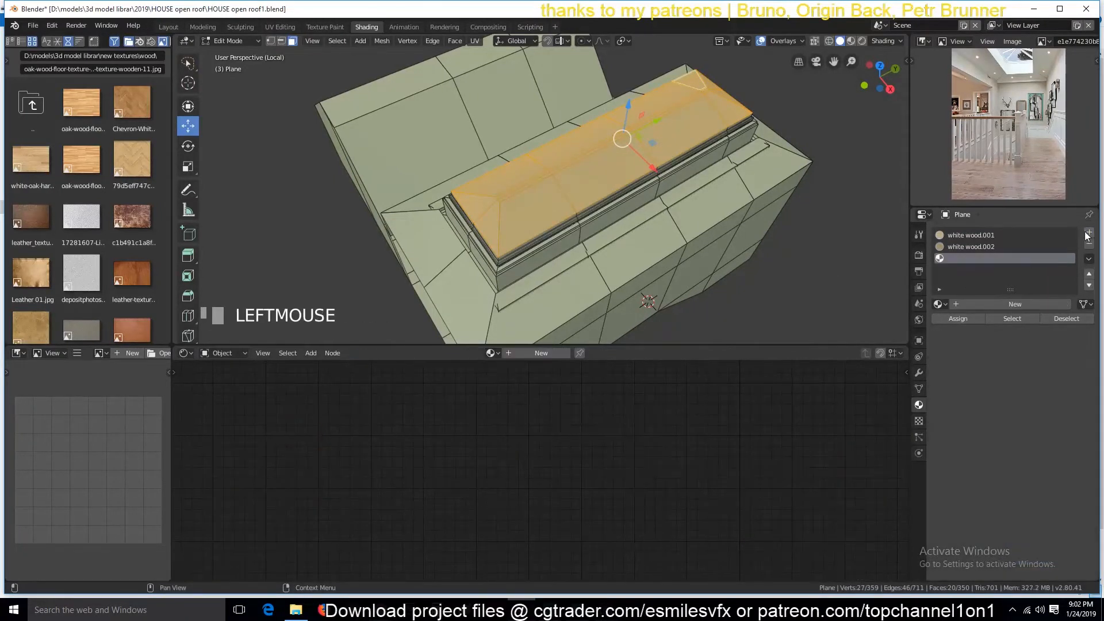
pyautogui.click(992, 305)
pyautogui.click(979, 305)
pyautogui.write('glass')
pyautogui.click(968, 339)
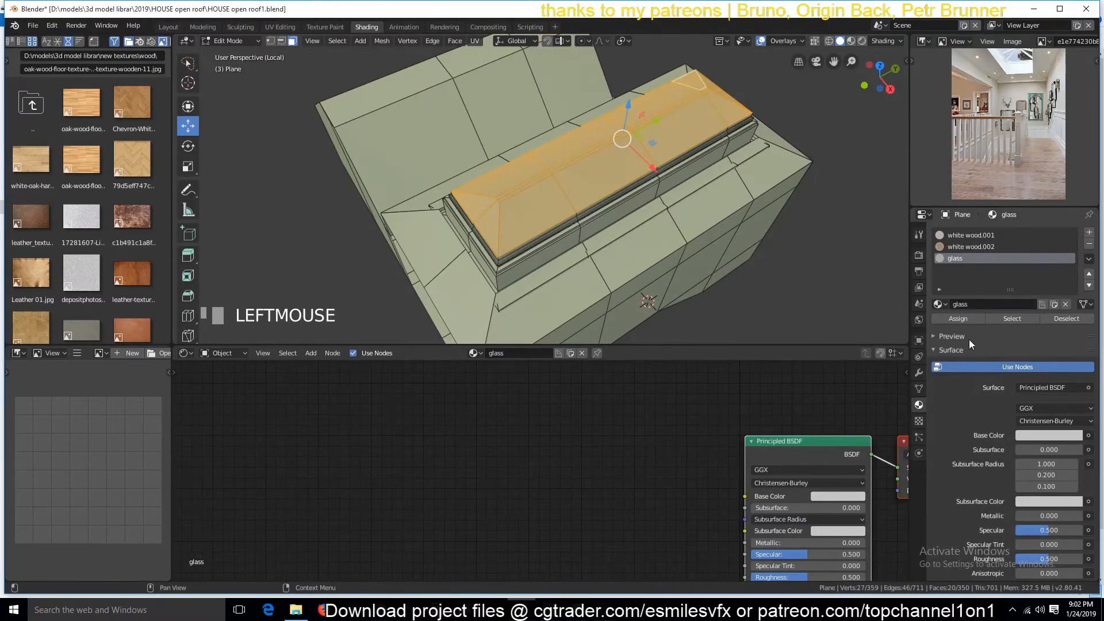
pyautogui.press('Tab')
pyautogui.hotkey('ctrl', 's')
# - Move the glass material's Principled BSDF node away from the output node and set its Transmission to 1
pyautogui.moveTo(811, 442); pyautogui.dragTo(763, 396)
pyautogui.scroll(-5, 770, 504)
pyautogui.scroll(-1, 776, 510)
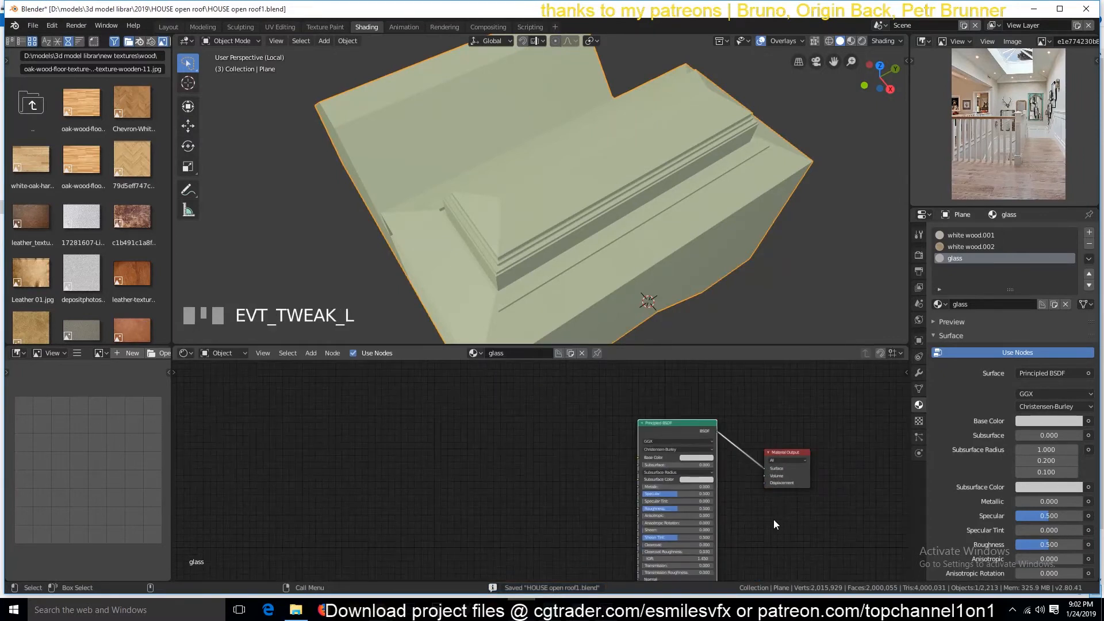
pyautogui.moveTo(774, 498); pyautogui.dragTo(838, 375, button='middle')
pyautogui.scroll(5, 796, 505)
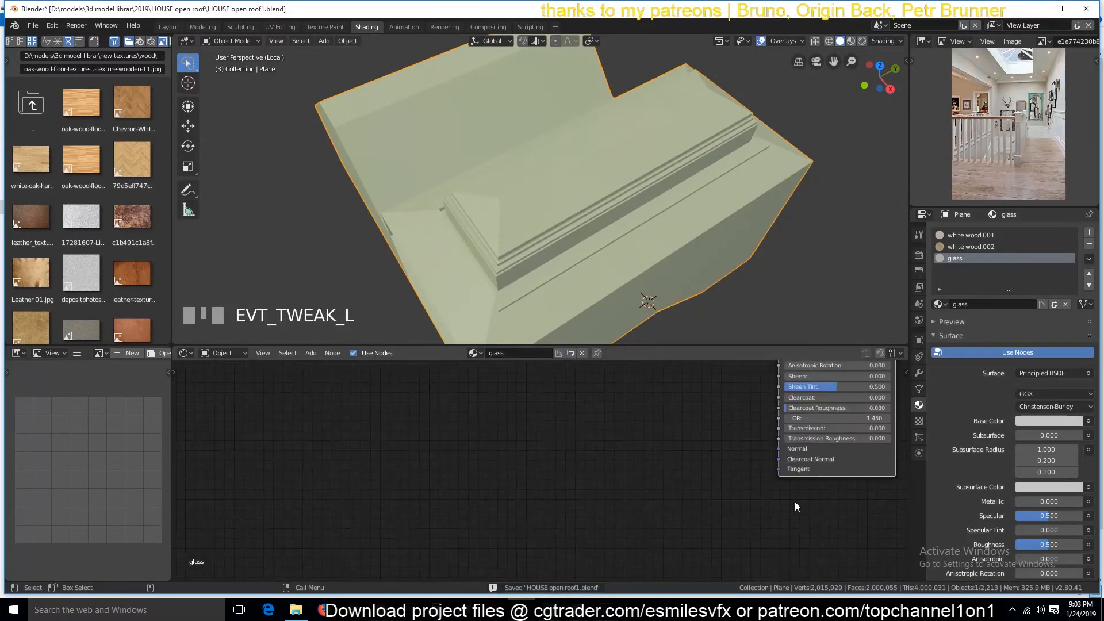
pyautogui.click(825, 429)
pyautogui.write('1')
pyautogui.click(857, 510)
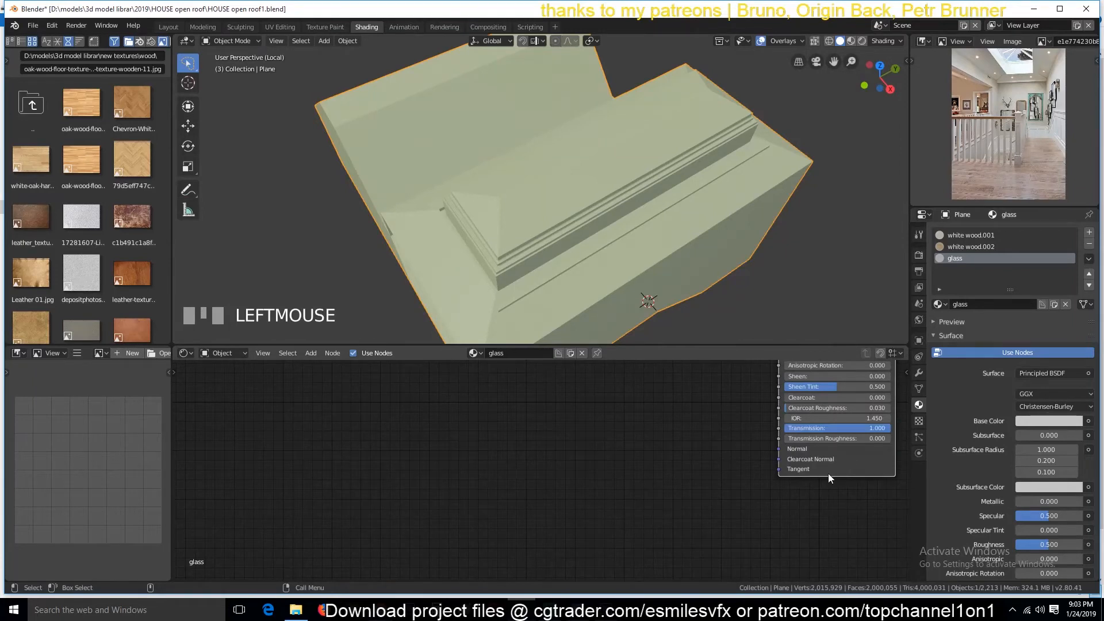
# - Set the glass material's Roughness to 0 and save the file
pyautogui.moveTo(828, 475); pyautogui.dragTo(686, 618, button='middle')
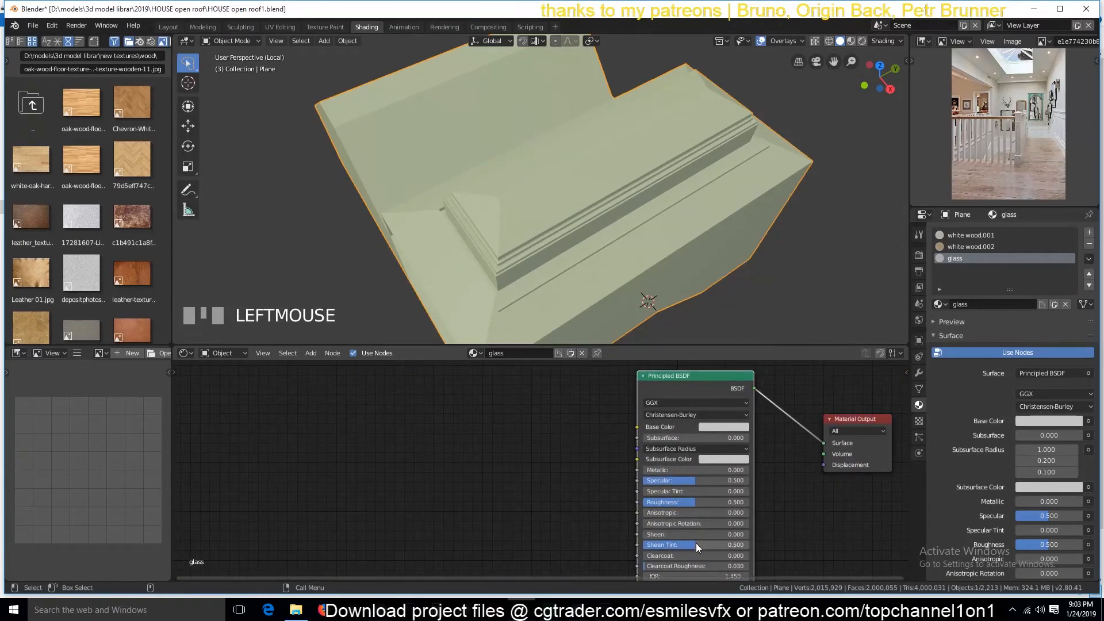
pyautogui.click(696, 503)
pyautogui.write('0')
pyautogui.click(795, 496)
pyautogui.hotkey('ctrl', 's')
# - Enable screen space refraction in both the Eevee render settings and the glass material, set the material's blend mode to Additive, and save
pyautogui.click(919, 255)
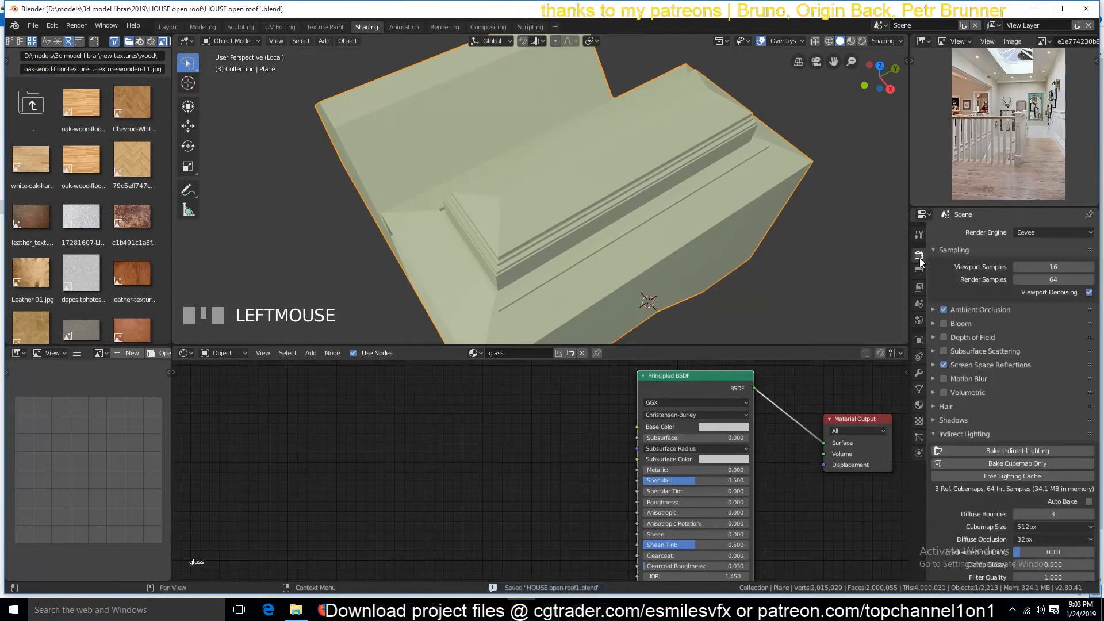
pyautogui.click(949, 364)
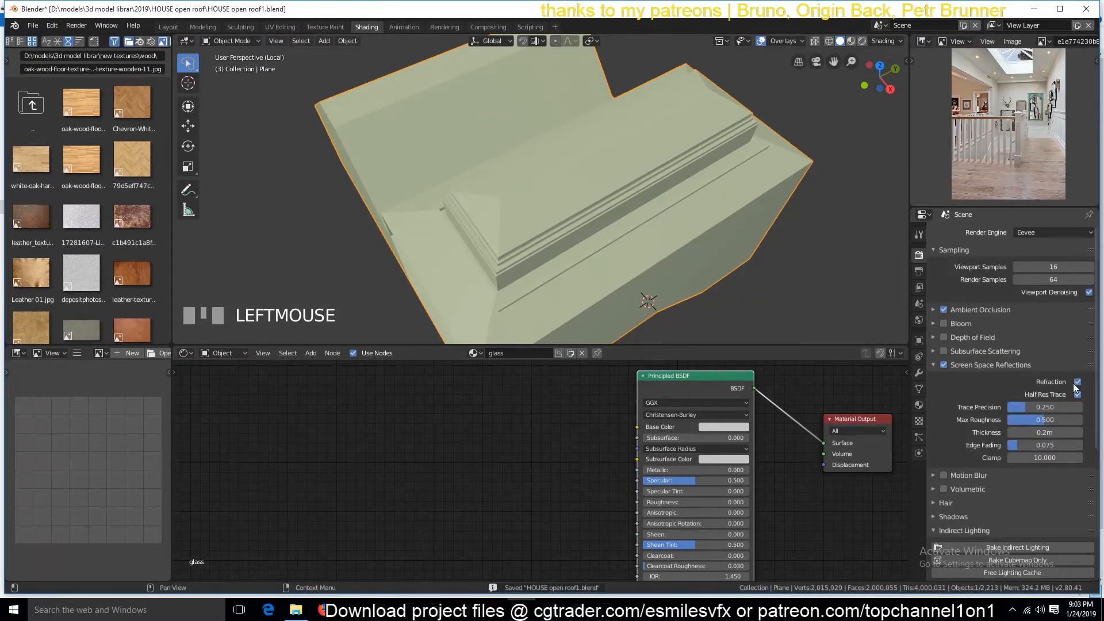
pyautogui.click(919, 405)
pyautogui.scroll(-5, 992, 468)
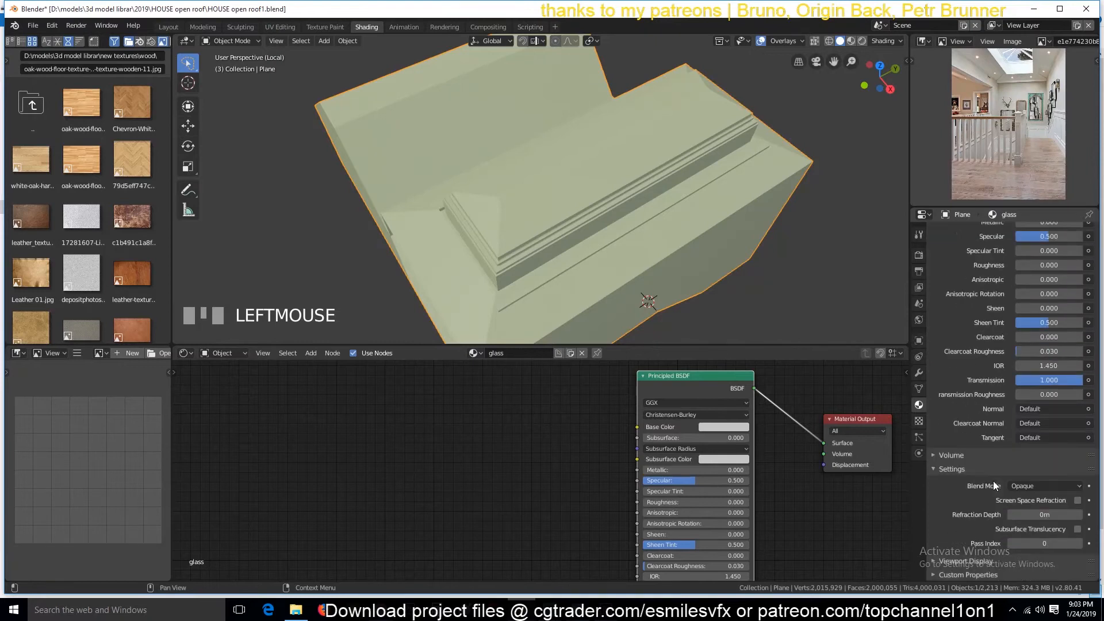
pyautogui.click(1073, 487)
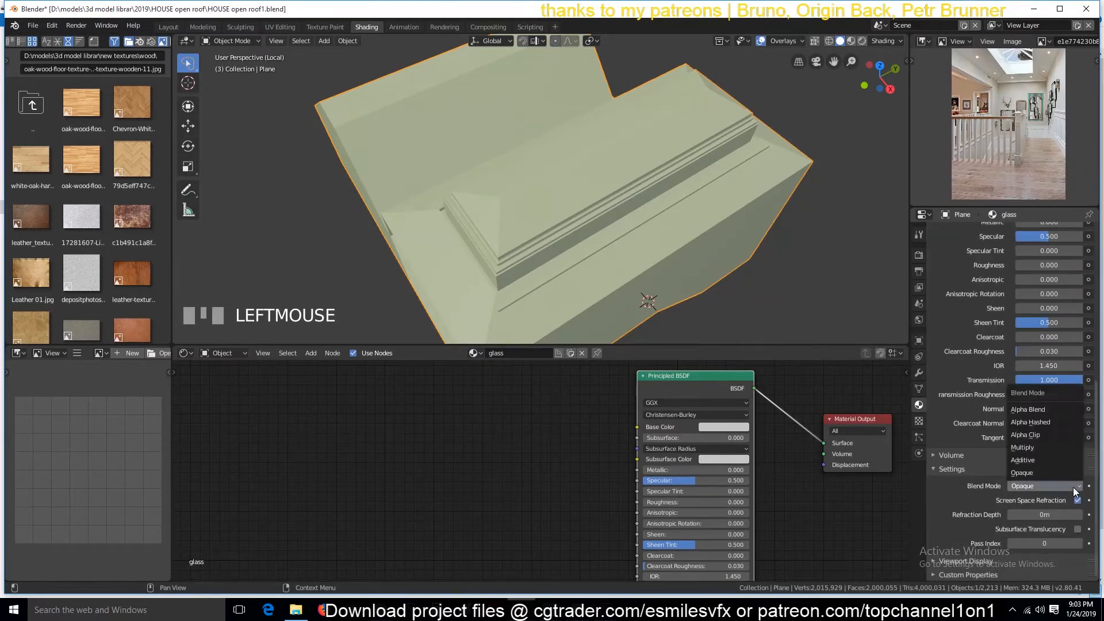
pyautogui.click(1059, 460)
pyautogui.hotkey('ctrl', 's')
# - Deselect everything, leave local view, return to the camera view, save, and switch the viewport to rendered shading
pyautogui.hotkey('alt', 'a')
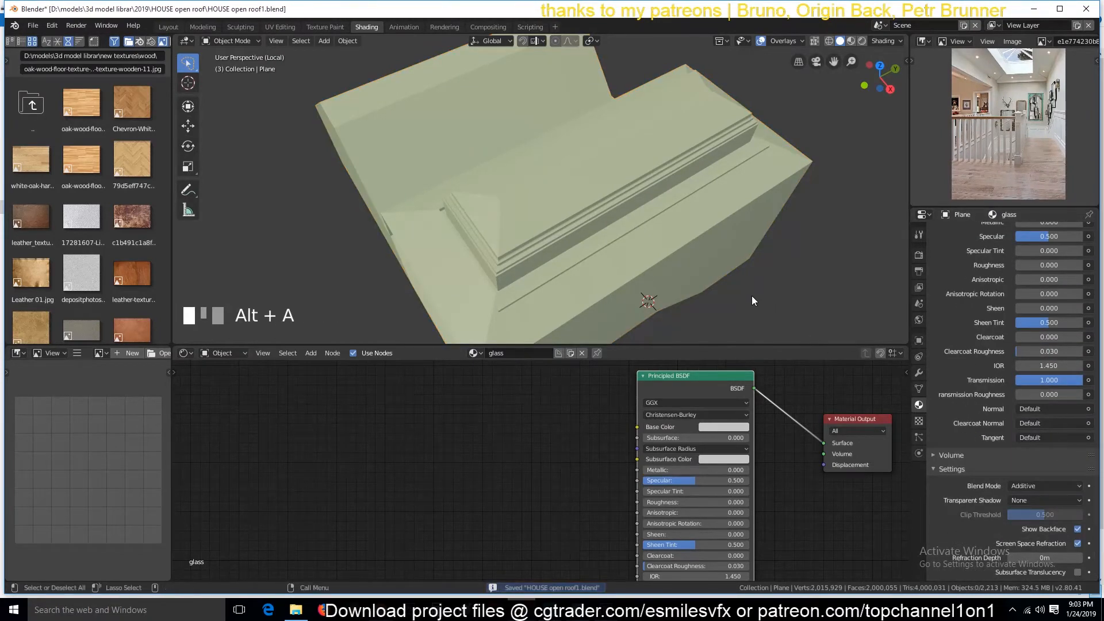
pyautogui.scroll(-3, 742, 295)
pyautogui.press('`')
pyautogui.press('KP_Divide')
pyautogui.press('KP_0')
pyautogui.scroll(1, 616, 264)
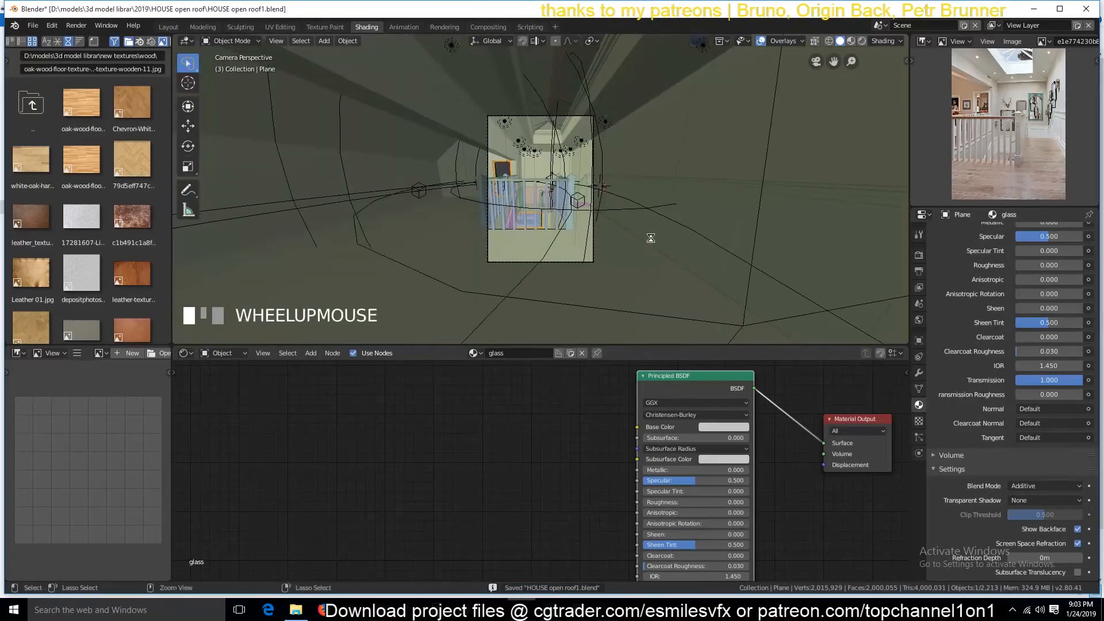
pyautogui.hotkey('ctrl', 's')
pyautogui.click(851, 42)
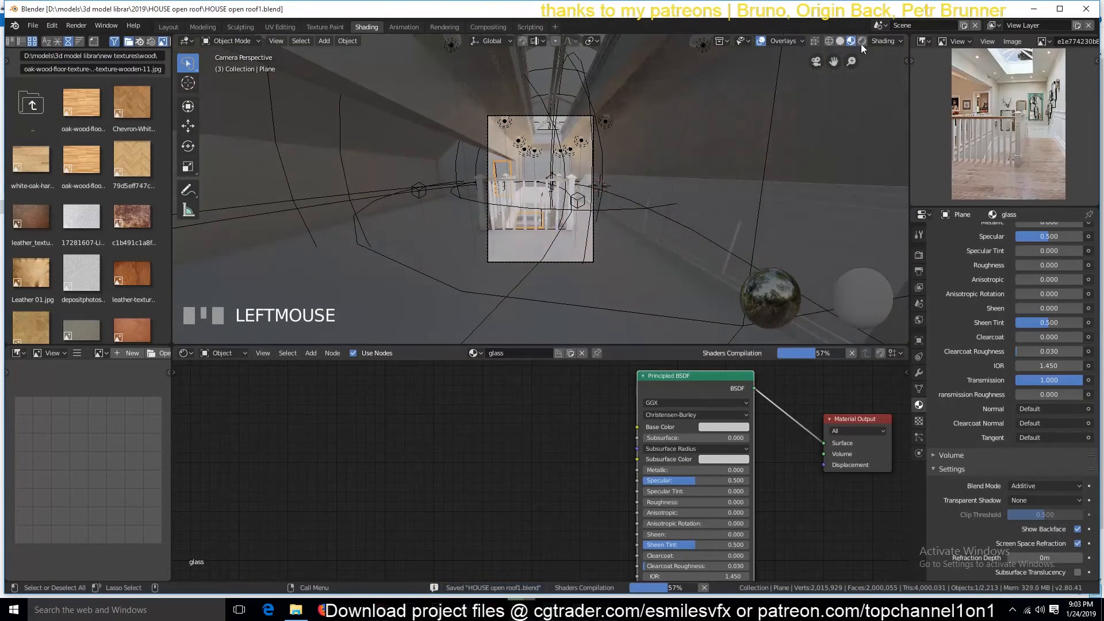
pyautogui.click(861, 42)
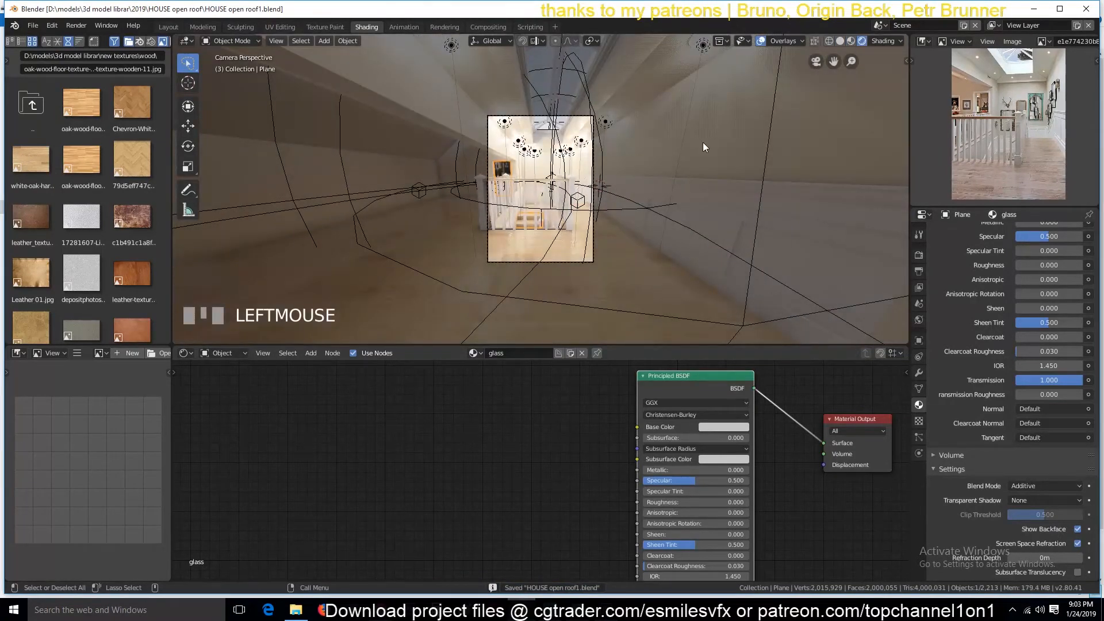
# - Hide the overlays to inspect the rendered glass skylight, select the house shell at the skylight, restore the overlays, and save
pyautogui.click(761, 41)
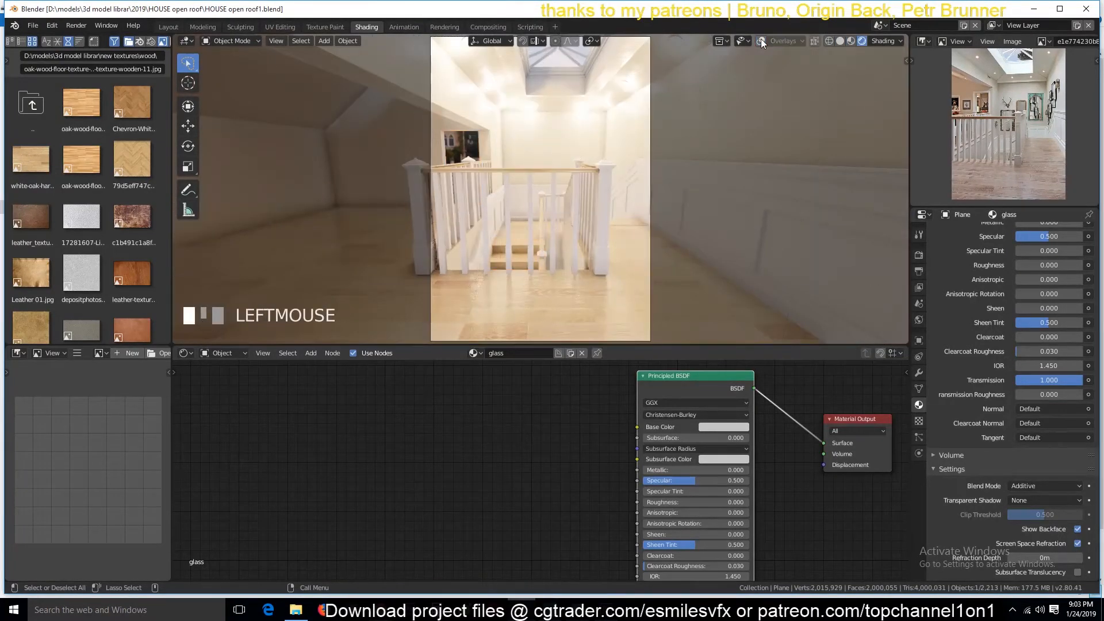
pyautogui.hotkey('ctrl', 's')
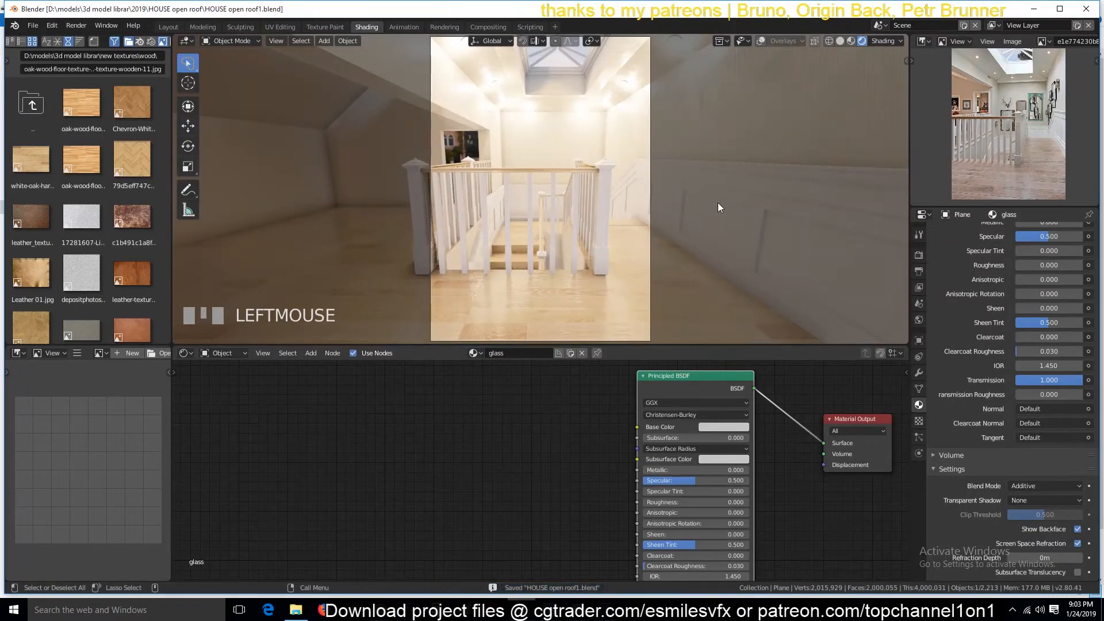
pyautogui.click(564, 69)
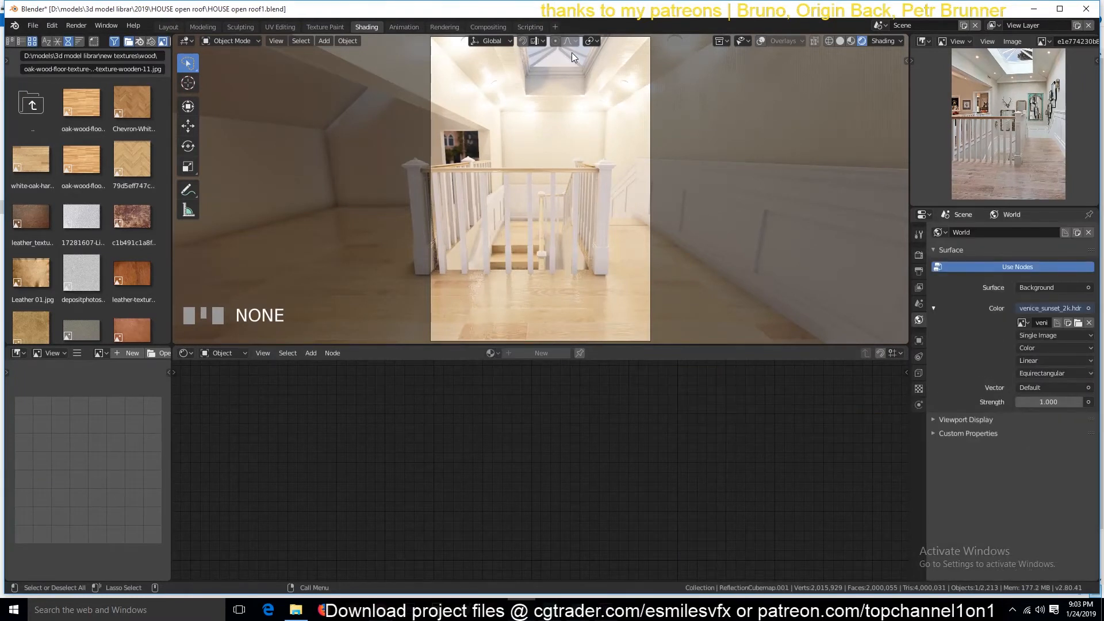
pyautogui.click(571, 53)
pyautogui.scroll(-1, 681, 167)
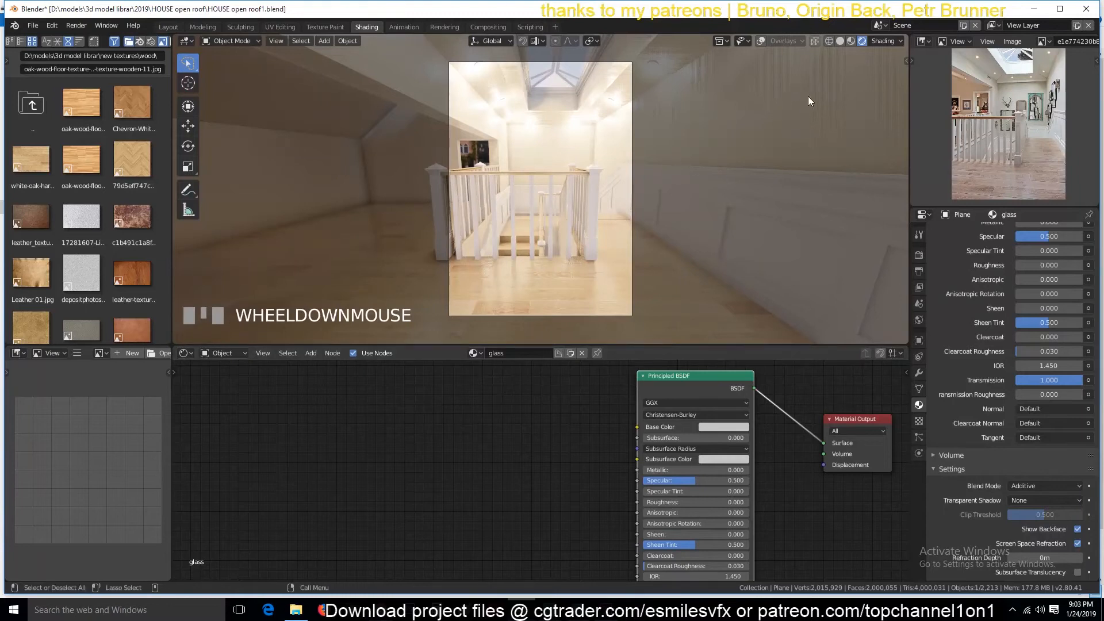
pyautogui.click(760, 41)
pyautogui.hotkey('ctrl', 's')
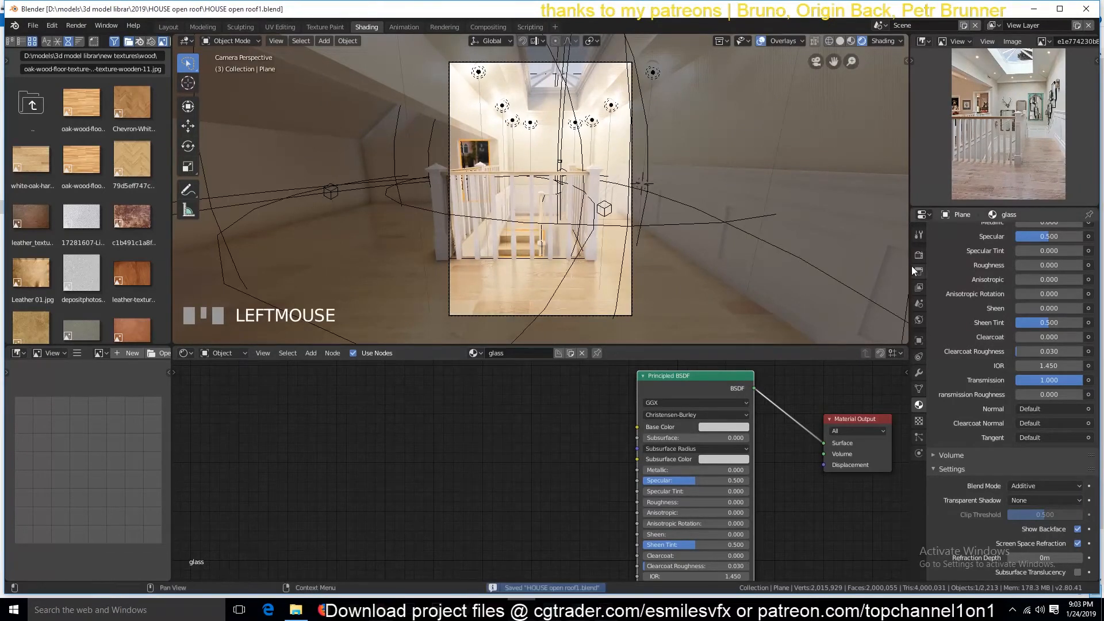
# - Bake the scene's indirect lighting in the Eevee render settings
pyautogui.click(919, 255)
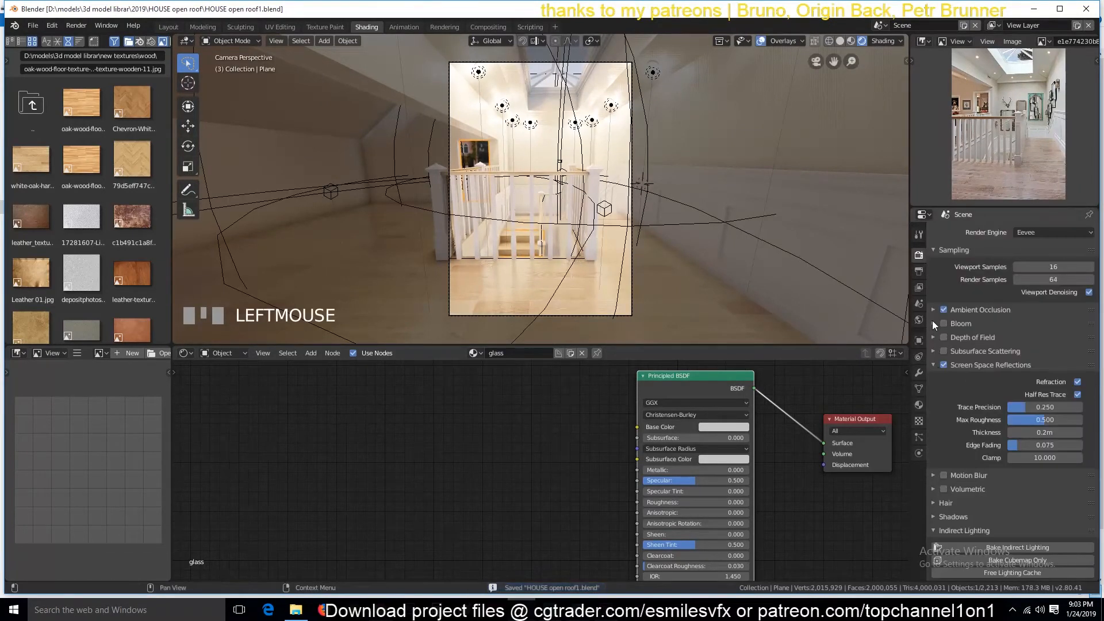
pyautogui.click(1000, 548)
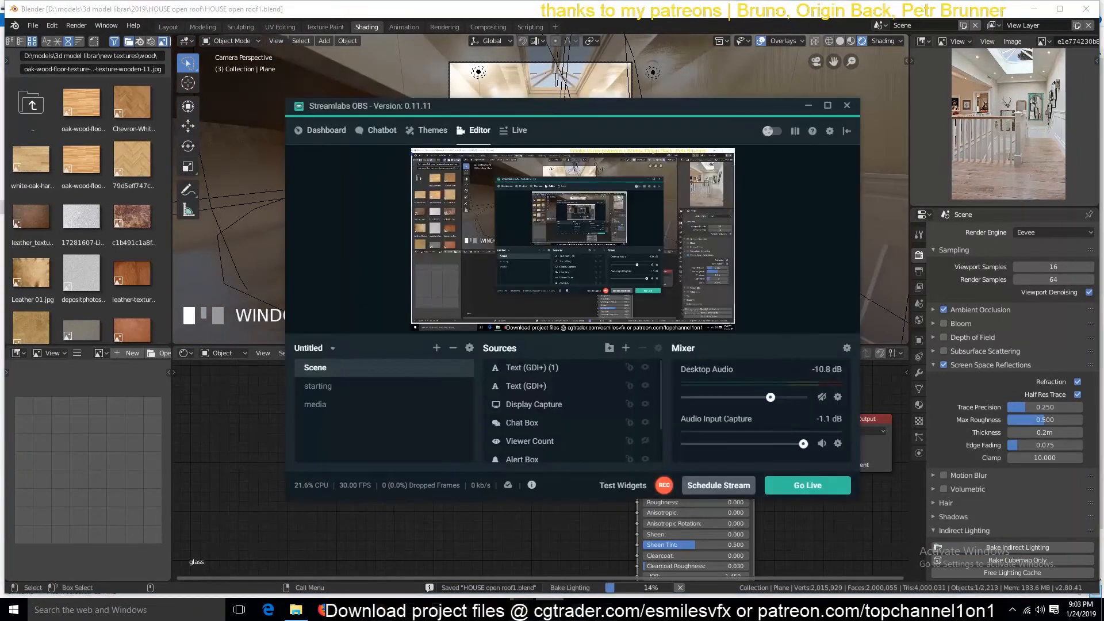
pyautogui.hotkey('alt', 'Tab')
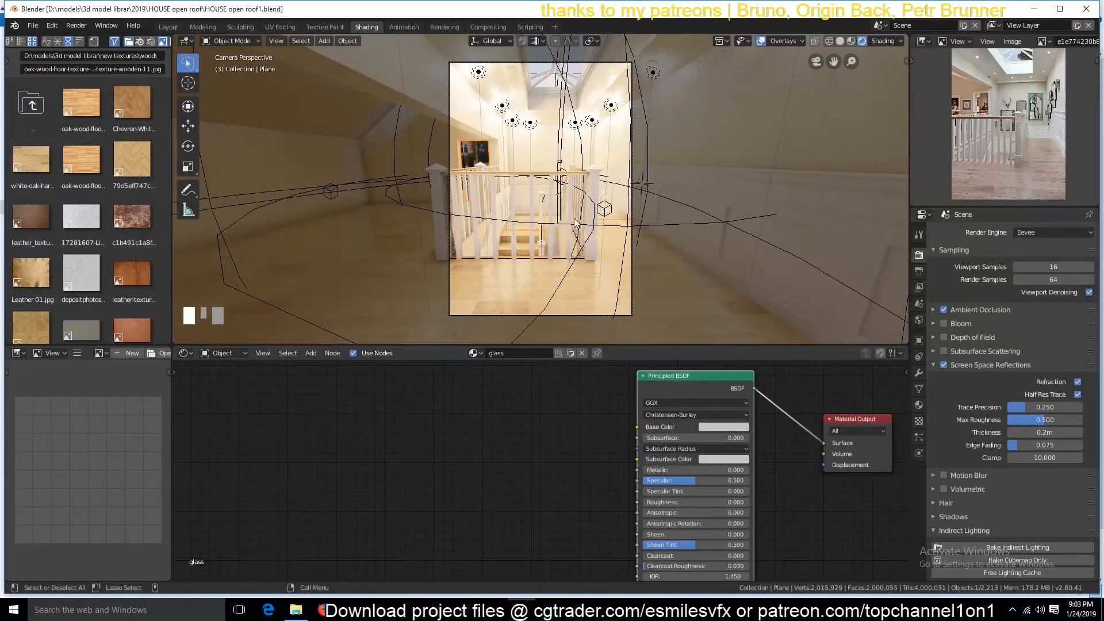
# - Hide the overlays to check the newly baked lighting in the camera view, save, and show the overlays again
pyautogui.click(761, 41)
pyautogui.hotkey('ctrl', 's')
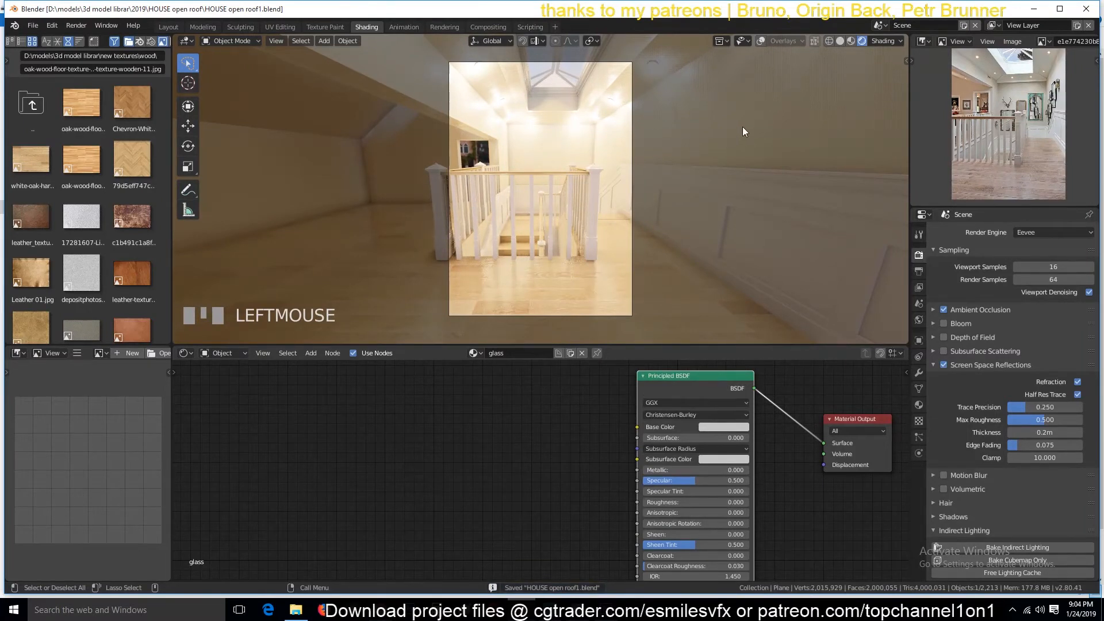
pyautogui.click(761, 41)
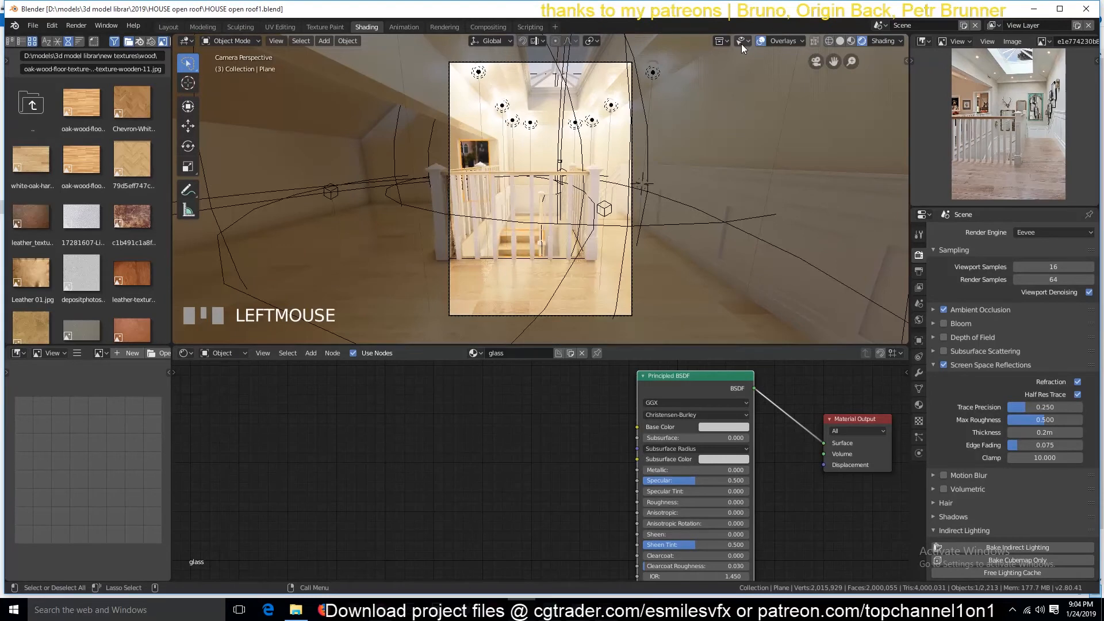
# - Select the ceiling point light near the skylight and set its energy to 0.5
pyautogui.click(482, 78)
pyautogui.click(919, 373)
pyautogui.click(1055, 307)
pyautogui.write('3')
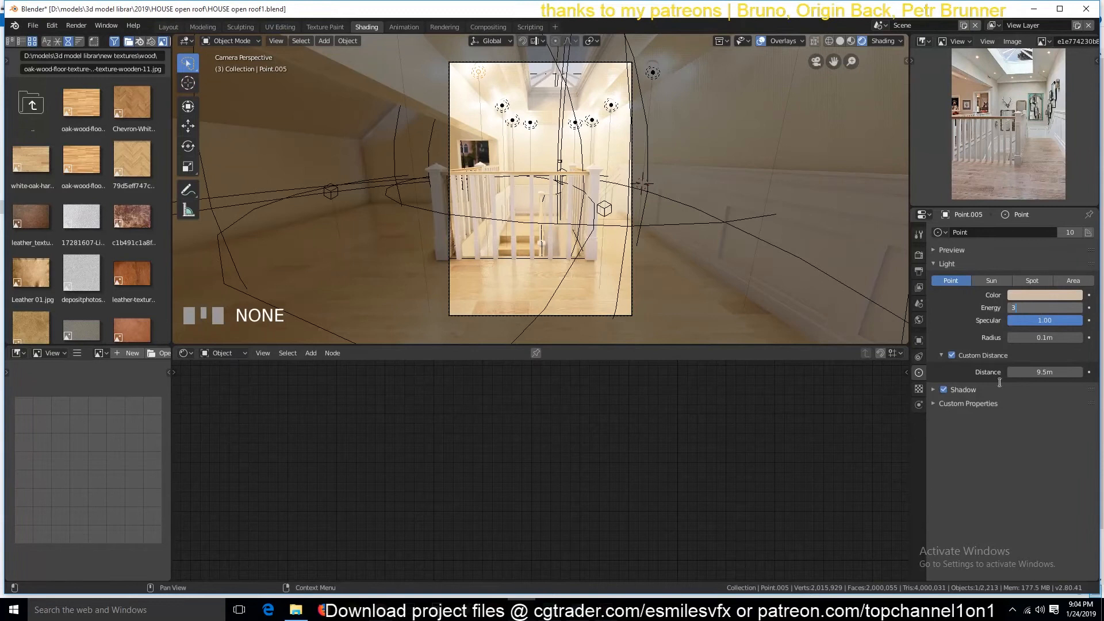
pyautogui.click(1018, 446)
pyautogui.click(1041, 309)
pyautogui.write('.5')
pyautogui.press('Return')
# - Set the point light's radius to 0.01 m and its specular to 0, and save the file
pyautogui.click(1042, 340)
pyautogui.write('.01')
pyautogui.press('Return')
pyautogui.hotkey('ctrl', 's')
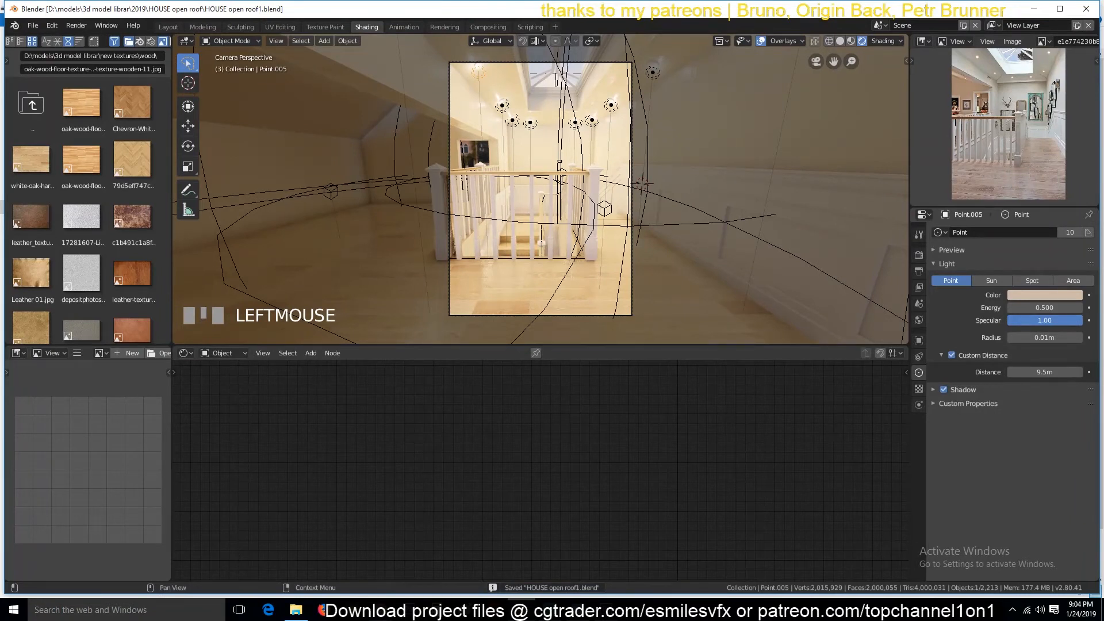
pyautogui.moveTo(1044, 320); pyautogui.dragTo(1011, 320)
pyautogui.hotkey('ctrl', 's')
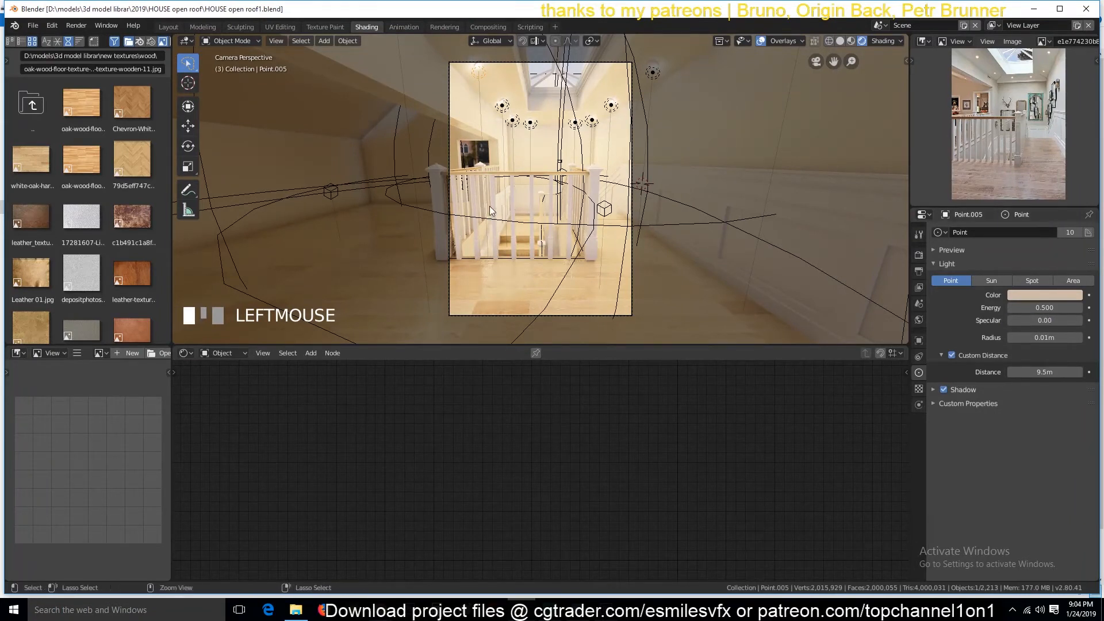
# - Shift the point light's colour to a warmer salmon tone, save, and deselect everything
pyautogui.click(1040, 295)
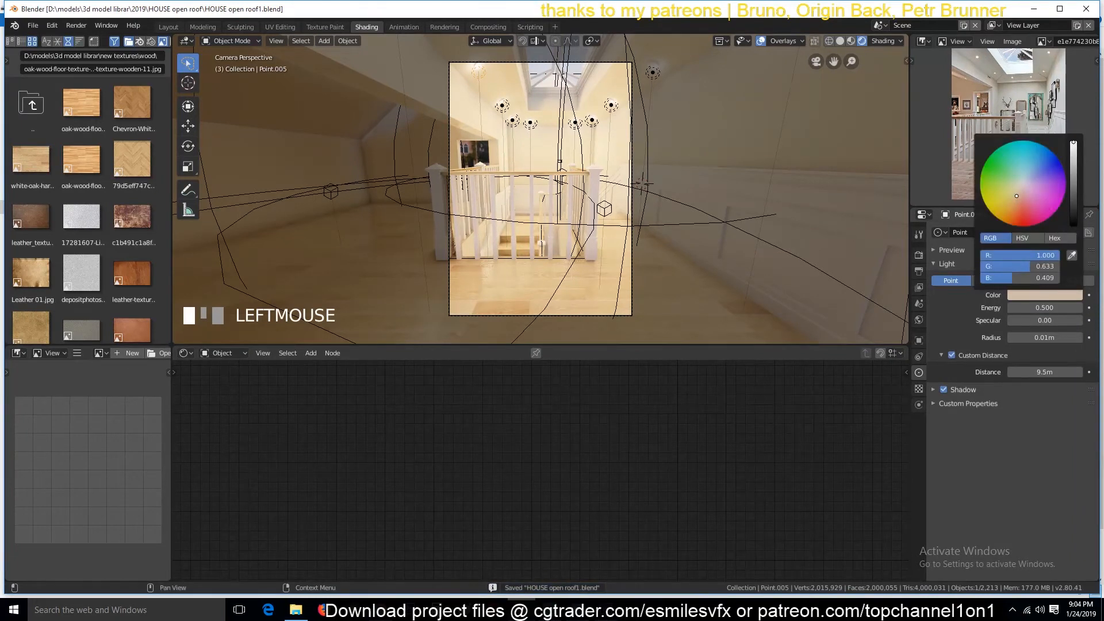
pyautogui.moveTo(1016, 196); pyautogui.dragTo(1015, 196)
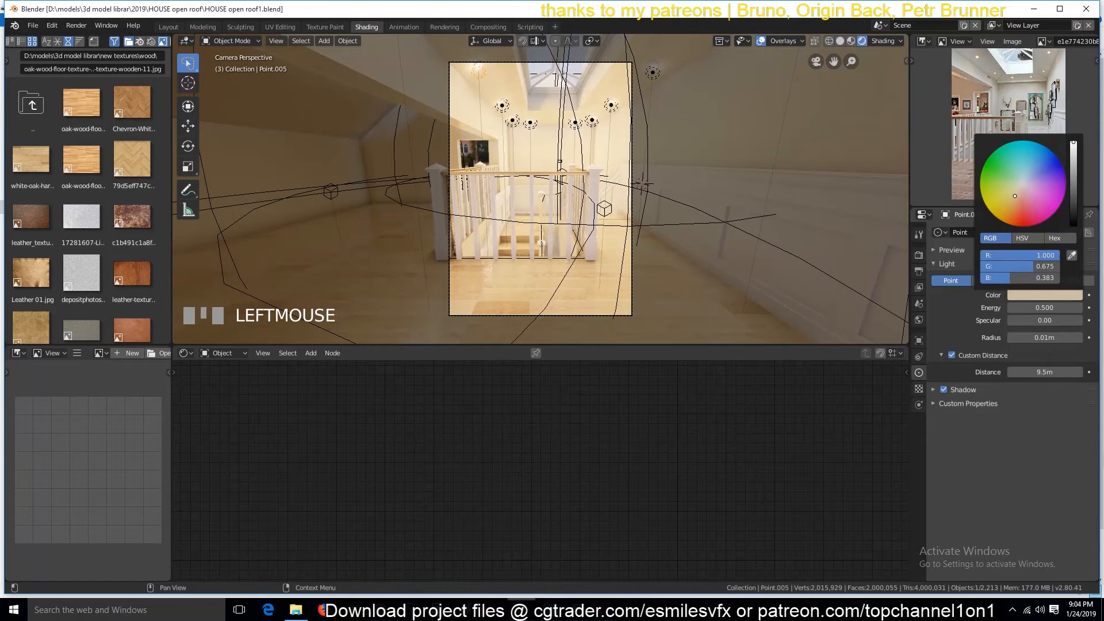
pyautogui.hotkey('ctrl', 's')
pyautogui.hotkey('ctrl', 's')
pyautogui.hotkey('alt', 'a')
pyautogui.hotkey('alt', 'a')
pyautogui.hotkey('ctrl', 's')
# - Add a sun light in the front view, move it up beside the house roof, and tilt it towards the building
pyautogui.scroll(-1, 513, 114)
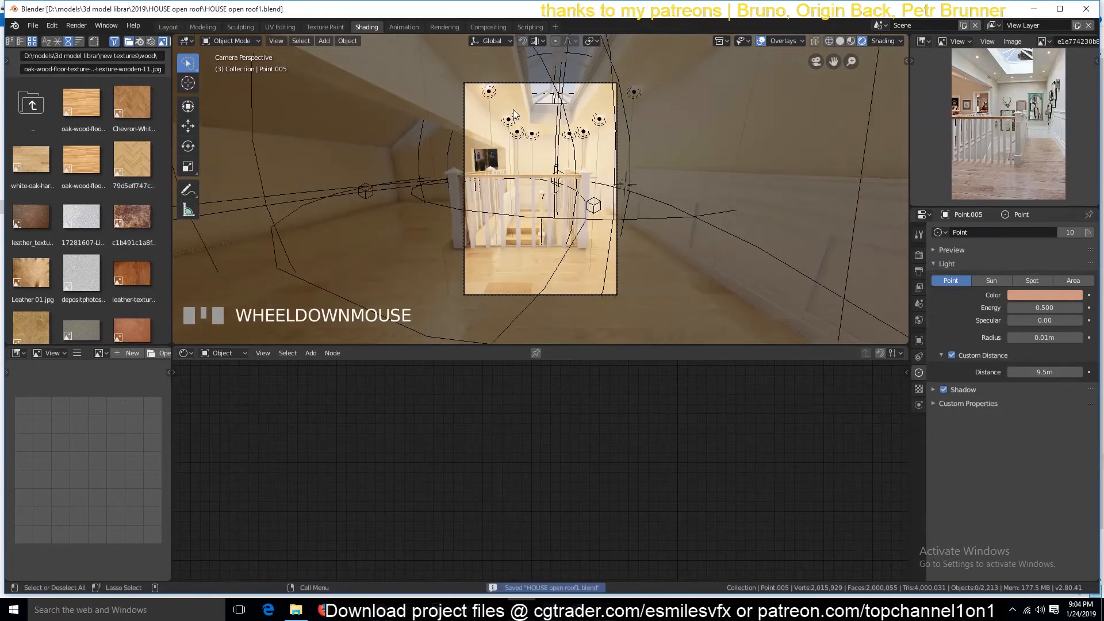
pyautogui.press('KP_1')
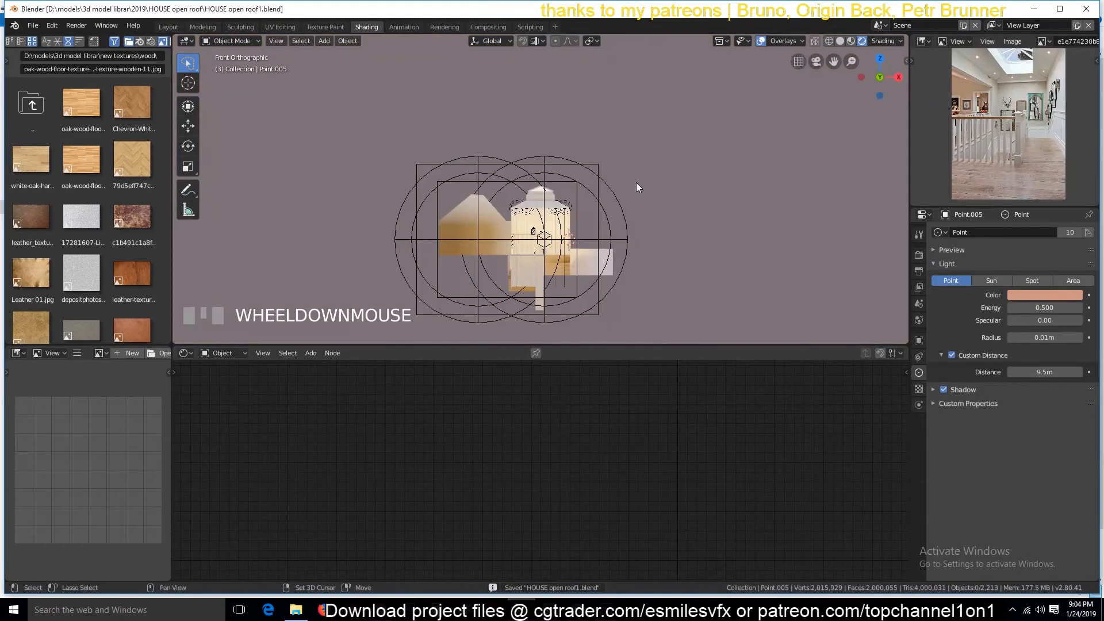
pyautogui.hotkey('shift', 'a')
pyautogui.moveTo(605, 340)
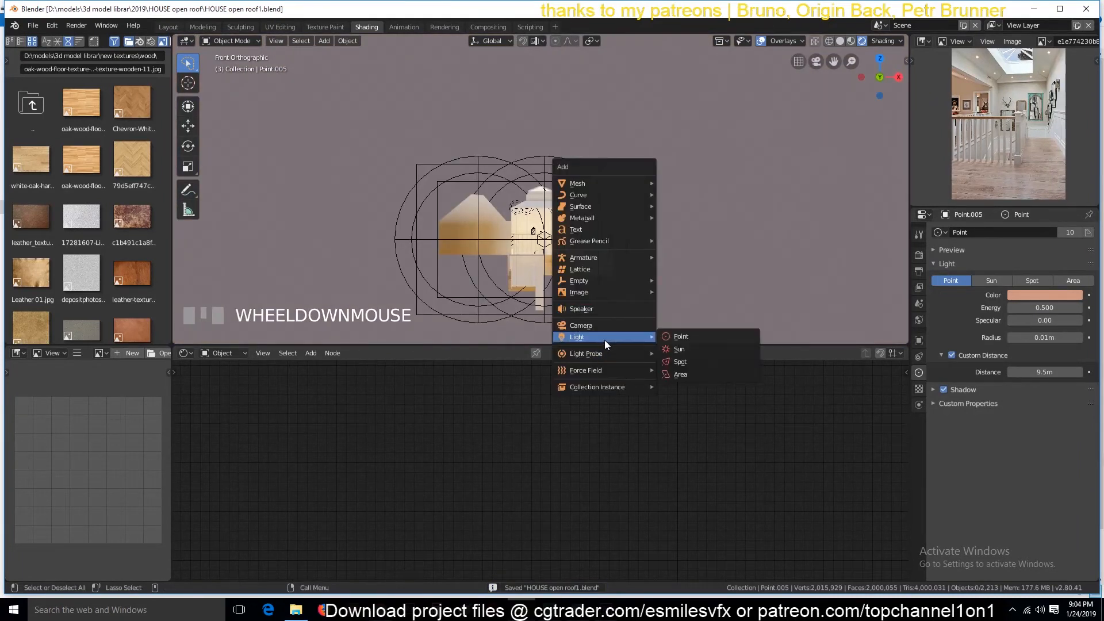
pyautogui.click(692, 346)
pyautogui.press('g')
pyautogui.click(678, 128)
pyautogui.press('r')
pyautogui.click(640, 175)
# - Rotate the sun in the top view to angle it diagonally across the house, return to the camera view, and save
pyautogui.press('KP_7')
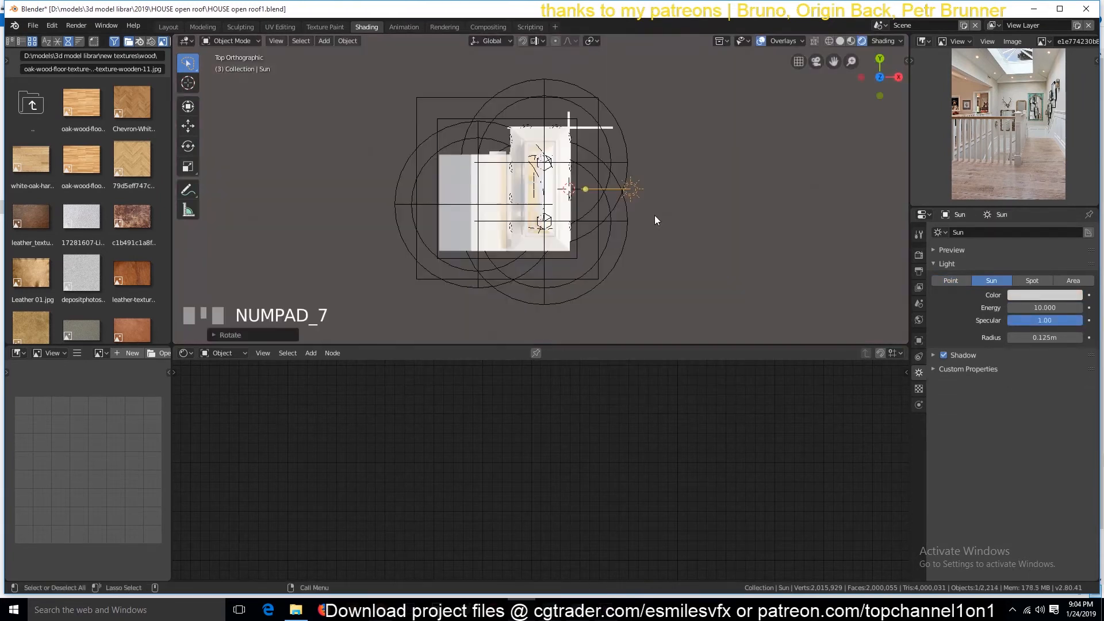
pyautogui.press('r')
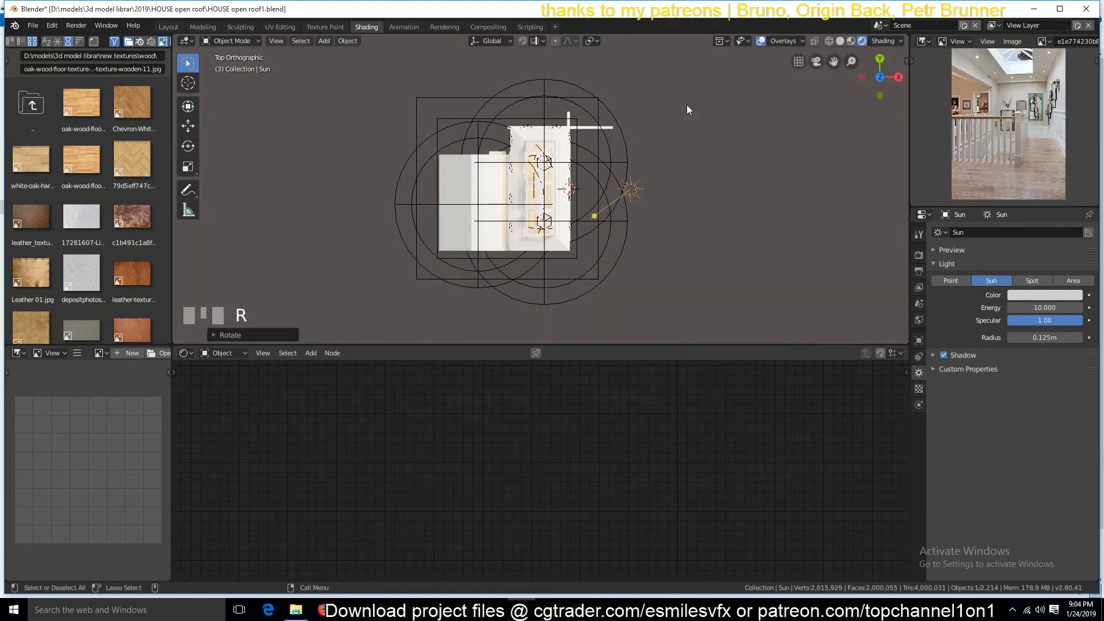
pyautogui.click(687, 105)
pyautogui.press('KP_0')
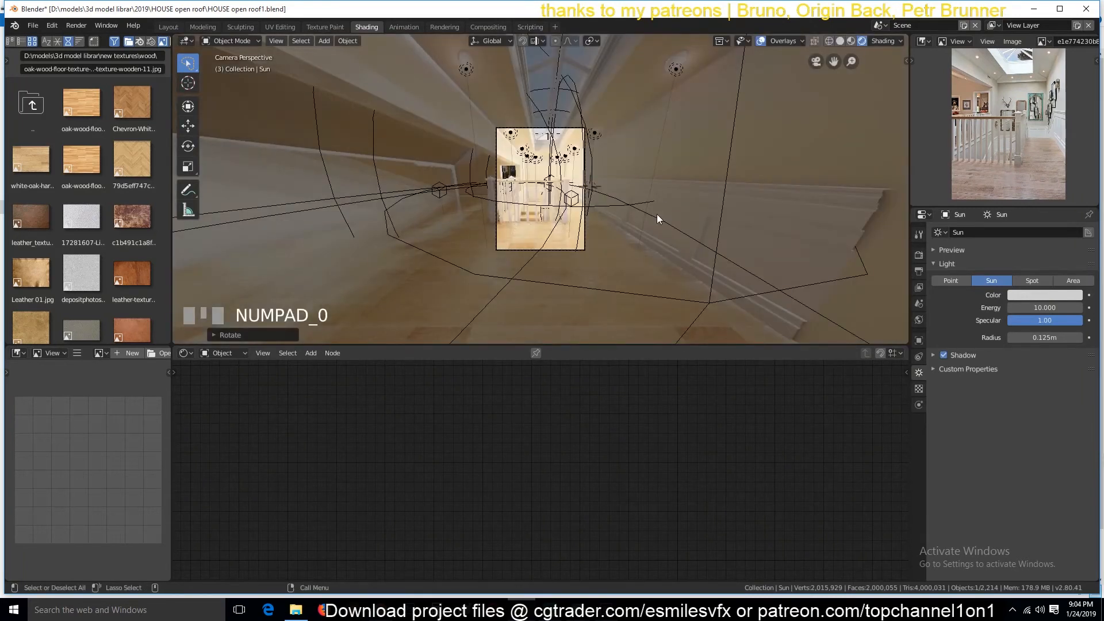
pyautogui.press('Home')
pyautogui.hotkey('ctrl', 's')
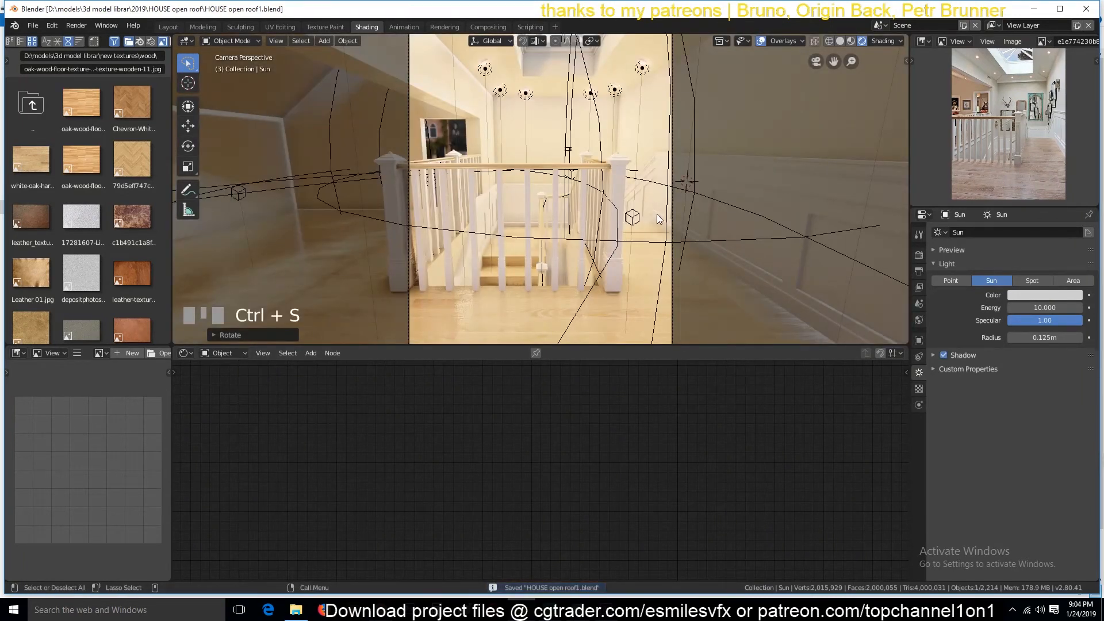
# - Rotate and reposition the sun again in the top view, check the lighting through the camera, and save
pyautogui.scroll(-1, 657, 213)
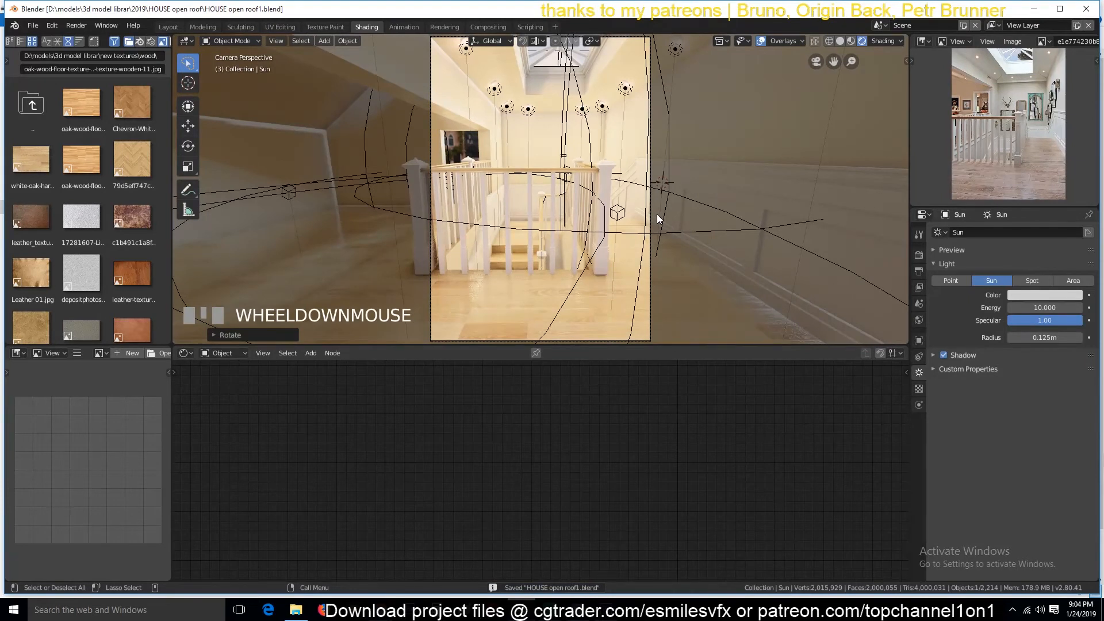
pyautogui.press('KP_7')
pyautogui.press('r')
pyautogui.click(671, 177)
pyautogui.press('g')
pyautogui.click(637, 167)
pyautogui.press('KP_0')
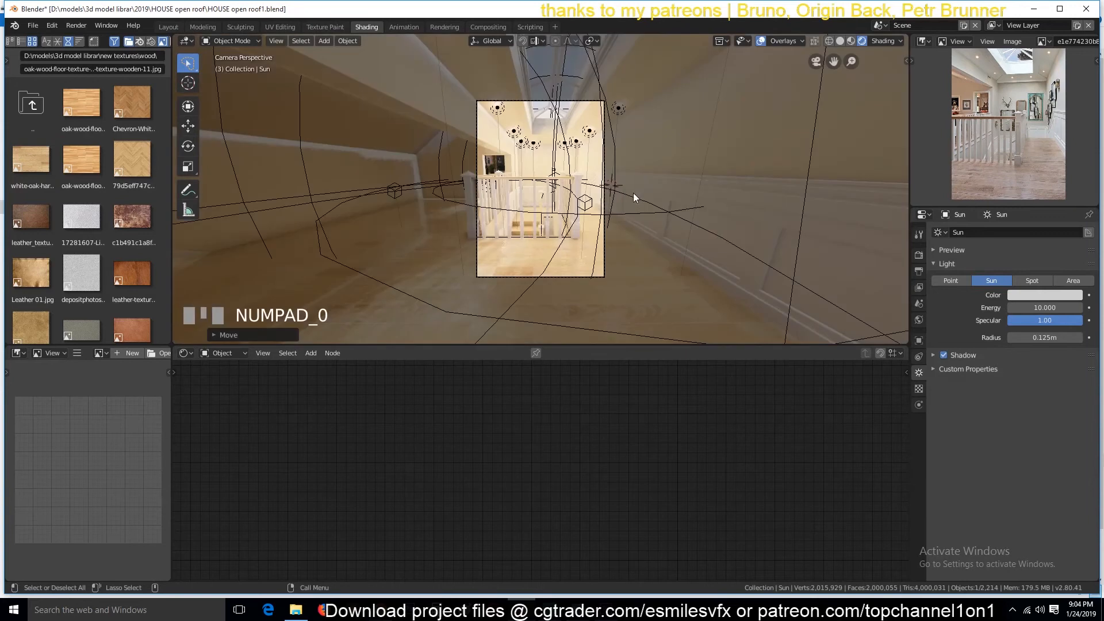
pyautogui.scroll(3, 580, 222)
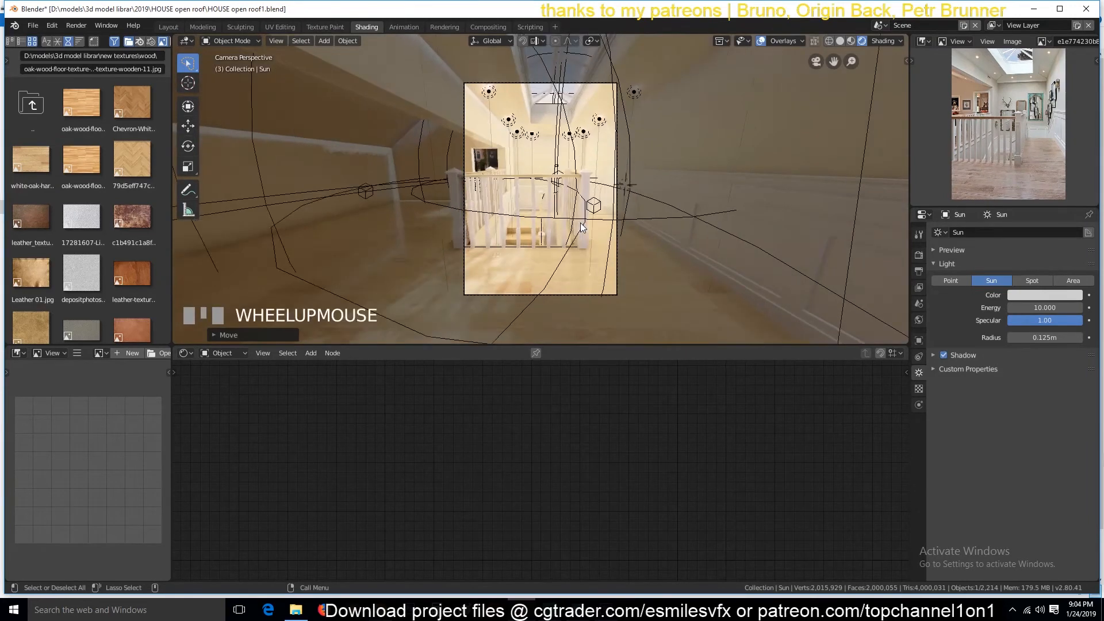
pyautogui.hotkey('ctrl', 's')
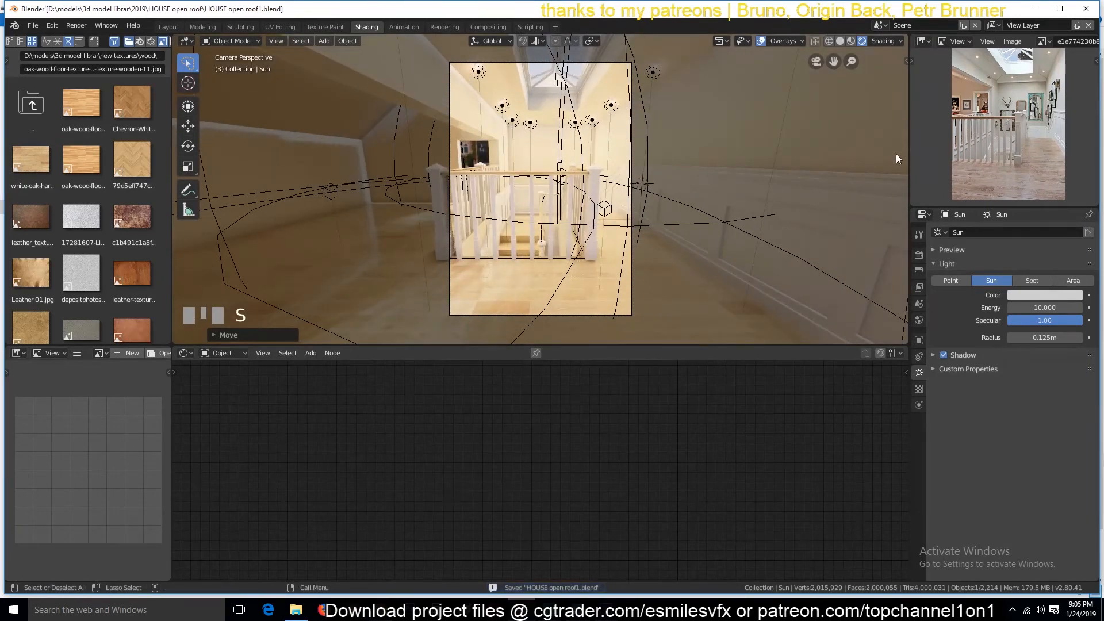
# - Select the recessed ceiling light fixtures, switch to solid shading, and isolate them in local view
pyautogui.click(653, 61)
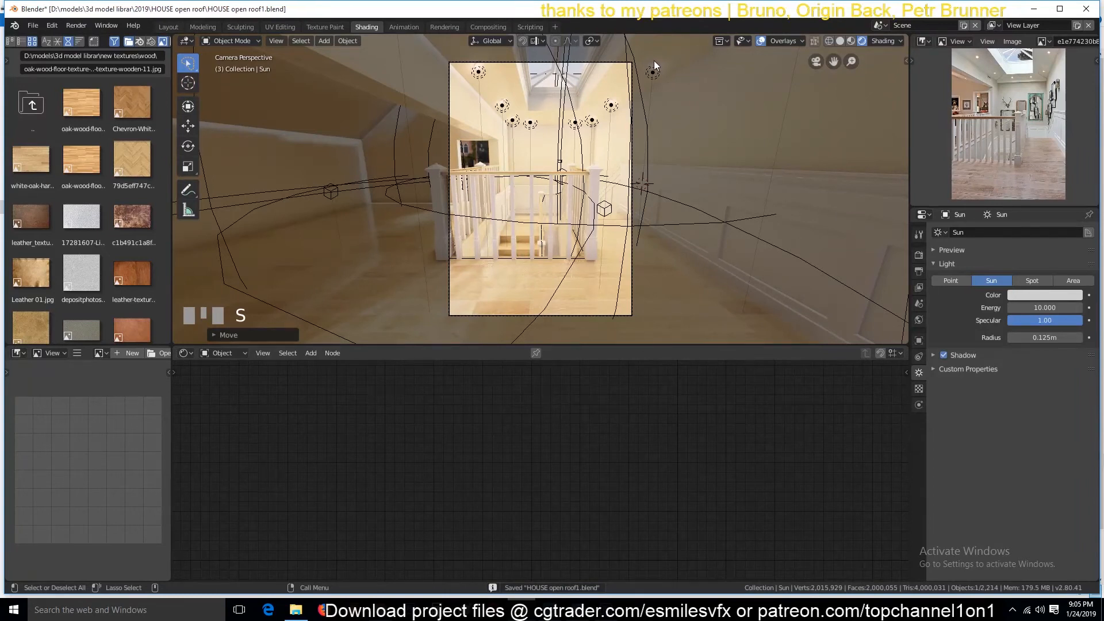
pyautogui.click(653, 60)
pyautogui.click(657, 64)
pyautogui.press('KP_Decimal')
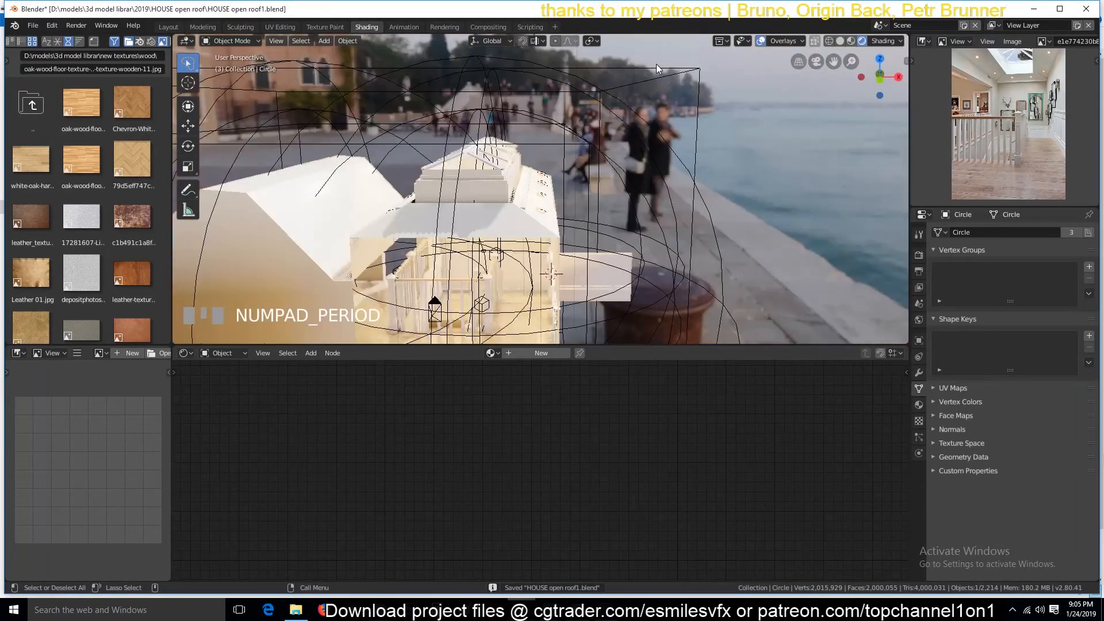
pyautogui.scroll(3, 572, 241)
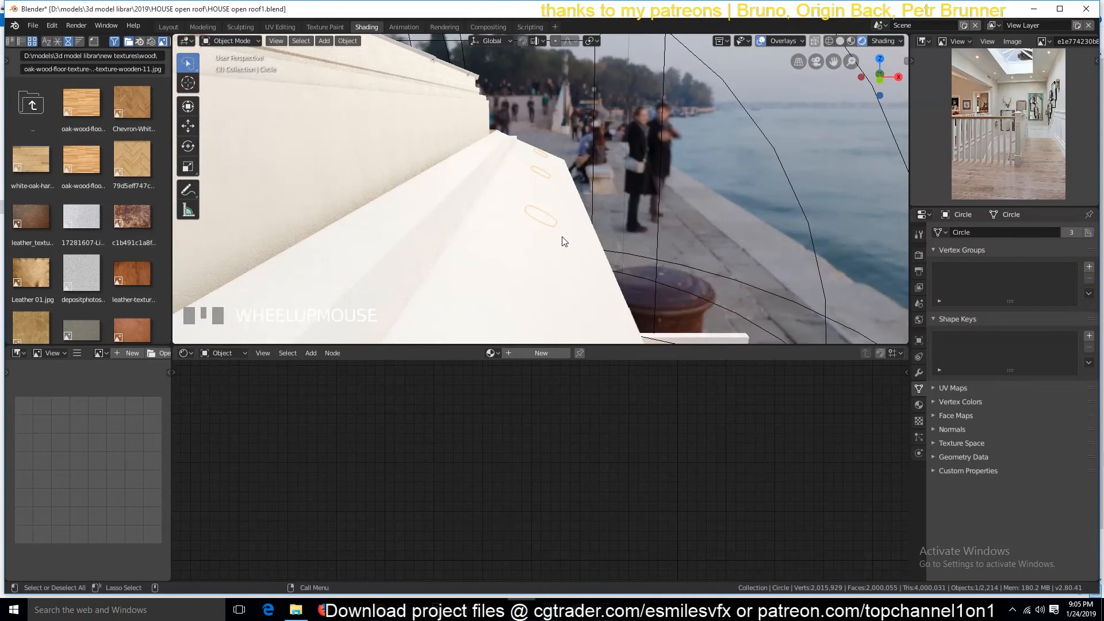
pyautogui.press('z')
pyautogui.press('z')
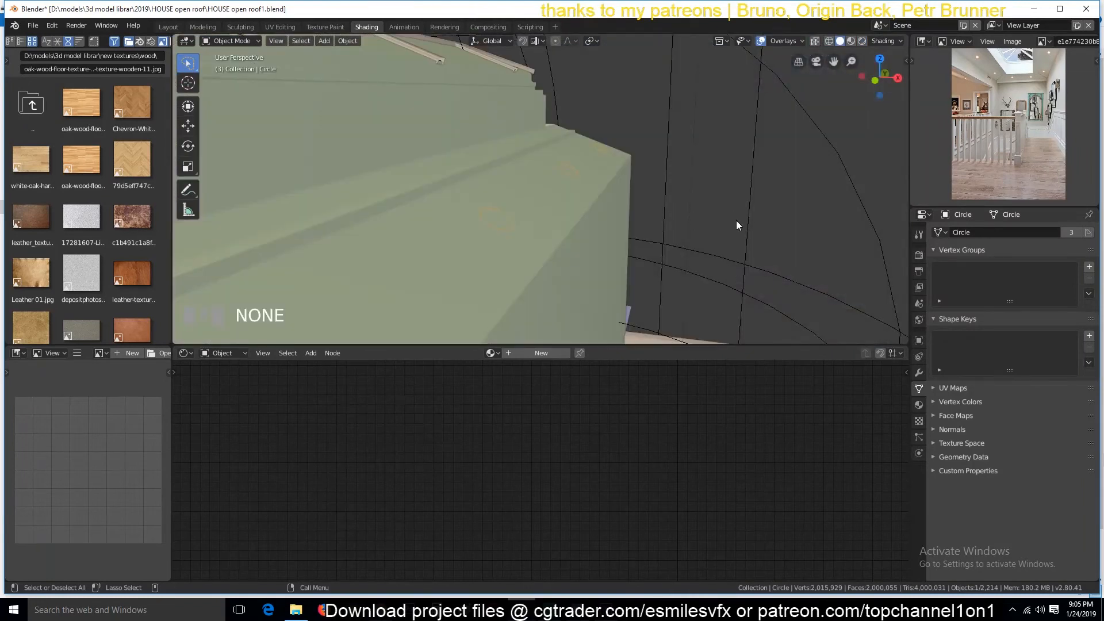
pyautogui.press('KP_Divide')
pyautogui.scroll(2, 494, 239)
pyautogui.press('`')
pyautogui.press('Tab')
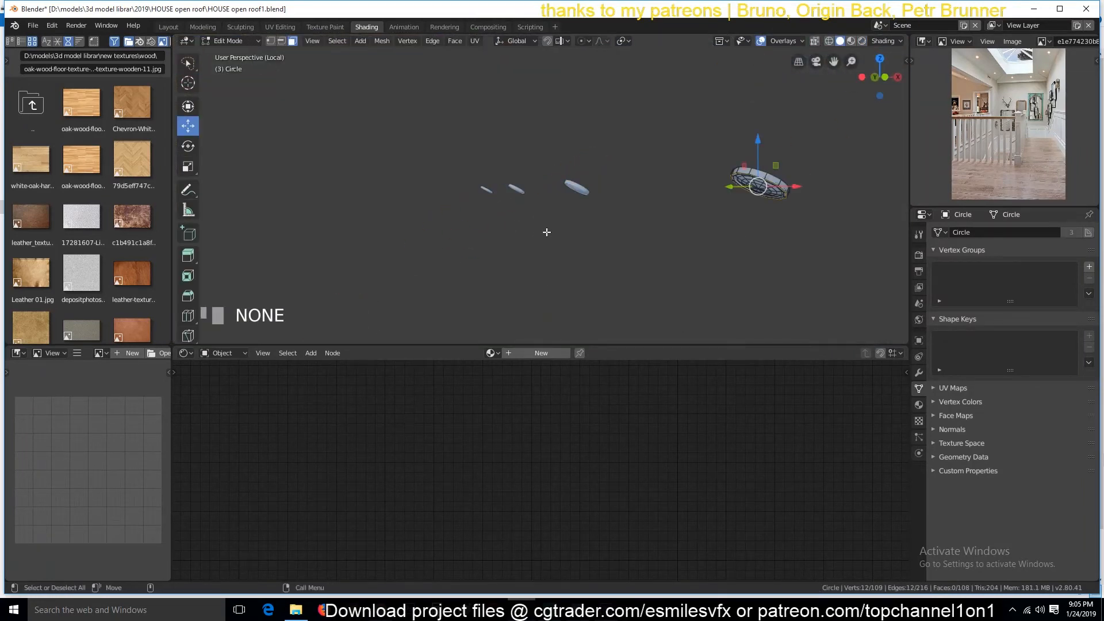
pyautogui.press('Tab')
# - Create a new material named crome for the ceiling light fixtures and save
pyautogui.click(547, 353)
pyautogui.click(536, 353)
pyautogui.write('cr')
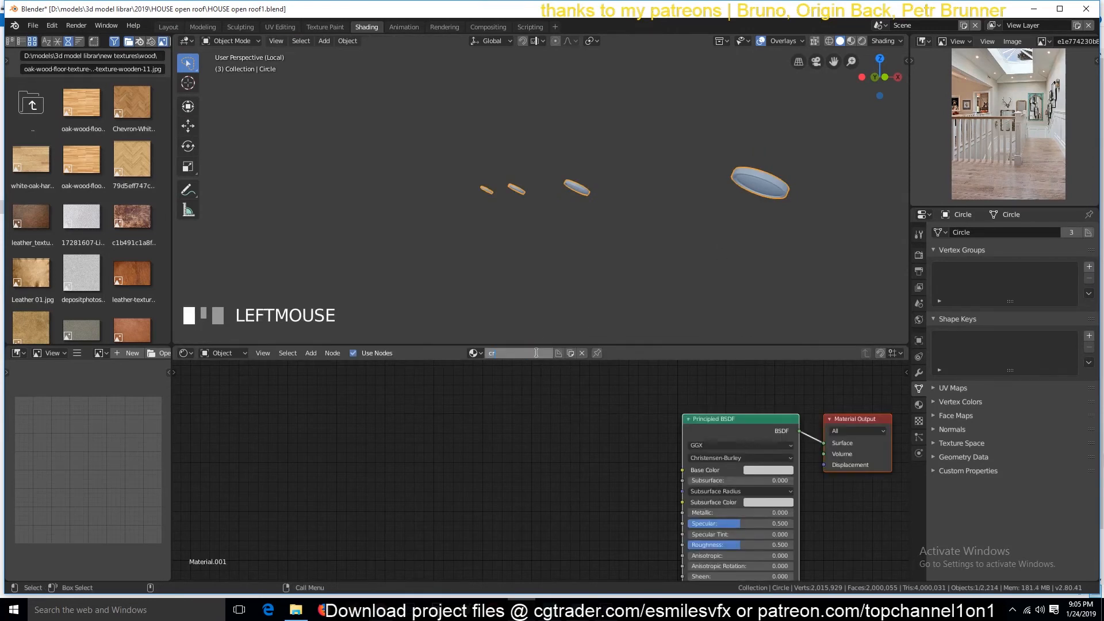
pyautogui.write('ome')
pyautogui.press('Return')
pyautogui.hotkey('ctrl', 's')
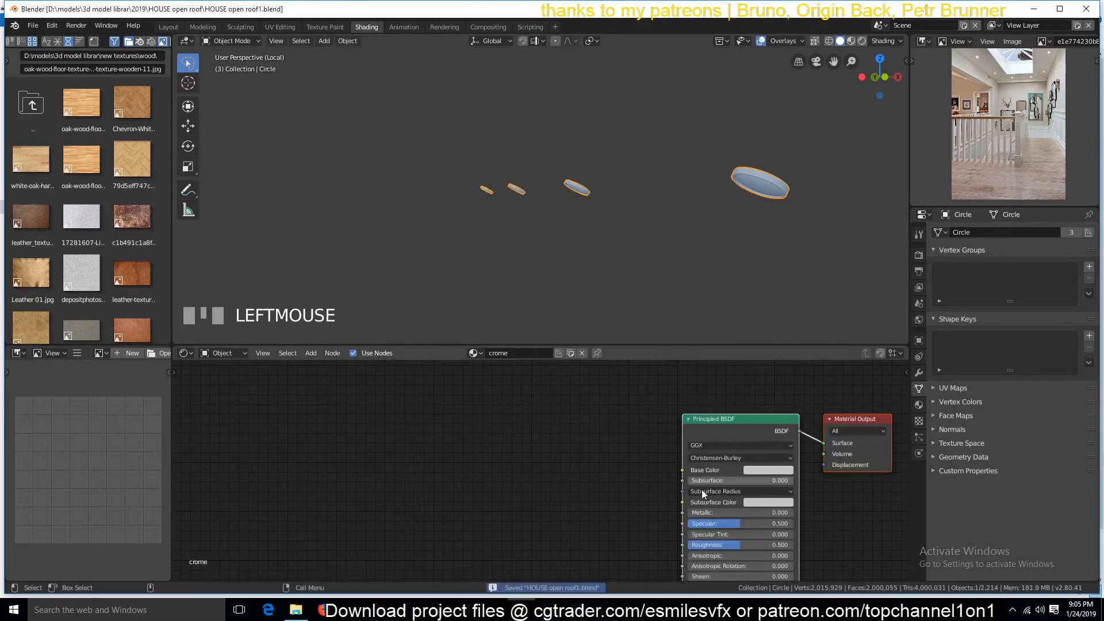
# - Set the crome material's metallic to 1.000 and roughness to 0.129, and save
pyautogui.moveTo(740, 512); pyautogui.dragTo(822, 529)
pyautogui.moveTo(739, 543); pyautogui.dragTo(702, 544)
pyautogui.hotkey('ctrl', 's')
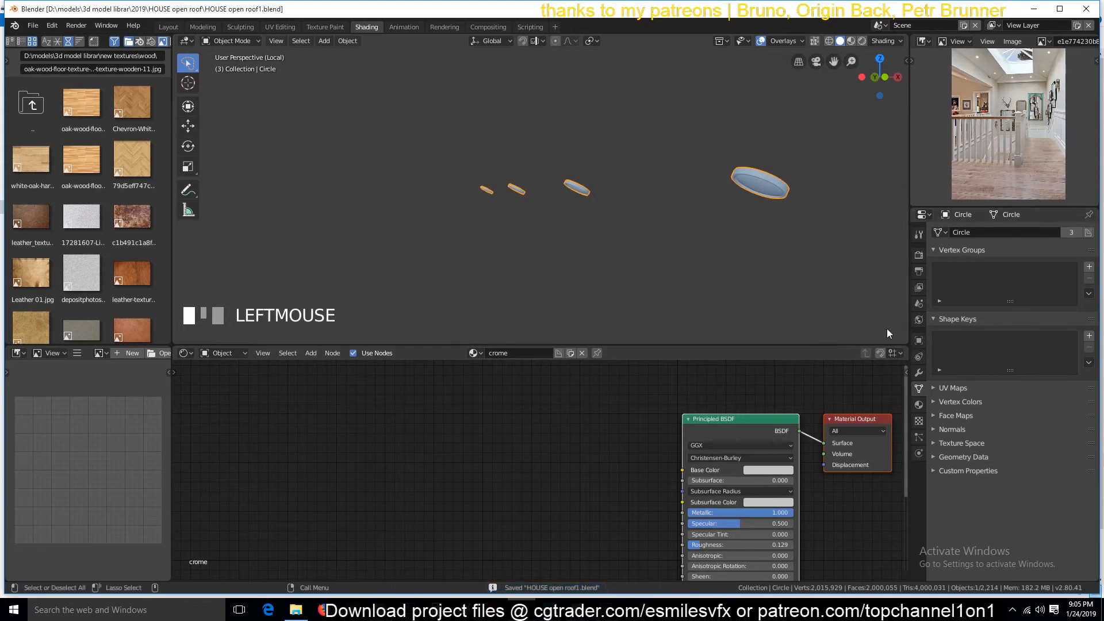
# - In edit mode, select the inner disc of the nearest fixture by growing the selection outward from its centre vertex, excluding the rim
pyautogui.press('Tab')
pyautogui.press('1')
pyautogui.press('a')
pyautogui.click(760, 184)
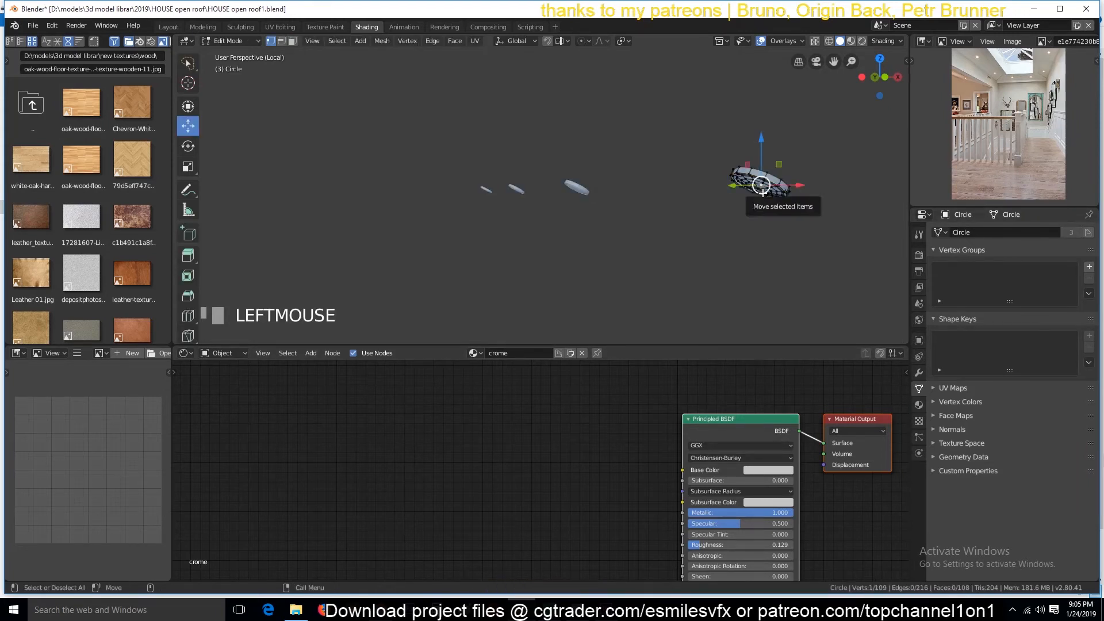
pyautogui.press('KP_Decimal')
pyautogui.scroll(-2, 723, 214)
pyautogui.press('`')
pyautogui.click(481, 311)
pyautogui.press('ctrl+KP_Add')
pyautogui.press('ctrl+KP_Add')
pyautogui.press('ctrl+KP_Add')
pyautogui.press('ctrl+KP_Add')
pyautogui.press('ctrl+KP_Subtract')
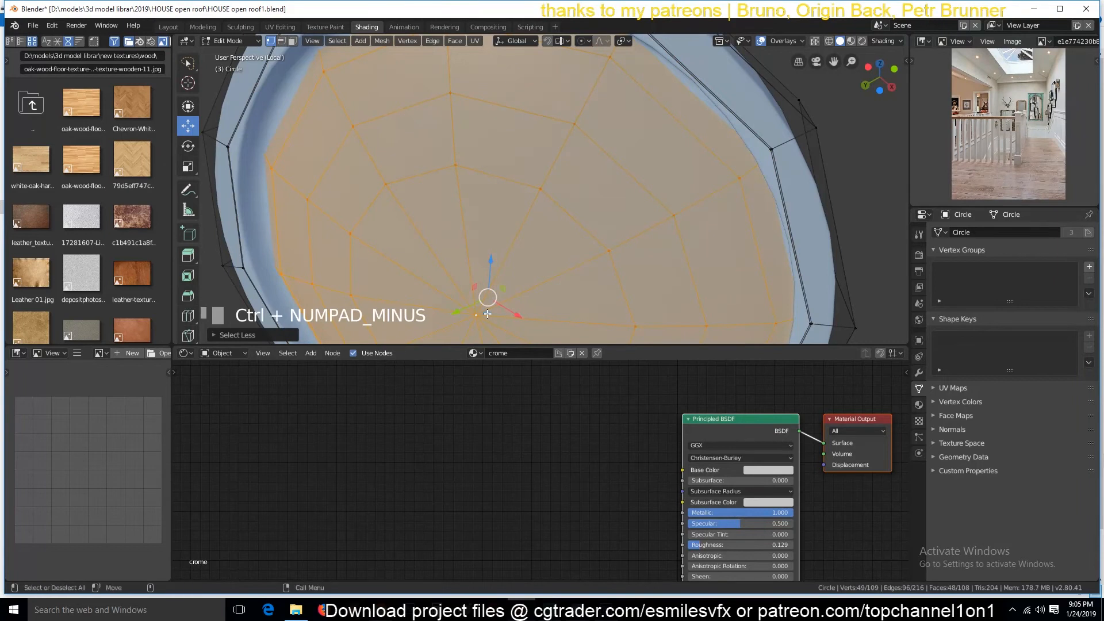
# - Add a second material named light to the fixture, assign it to the selected inner disc, and leave edit mode
pyautogui.click(919, 404)
pyautogui.scroll(10, 943, 393)
pyautogui.click(1088, 232)
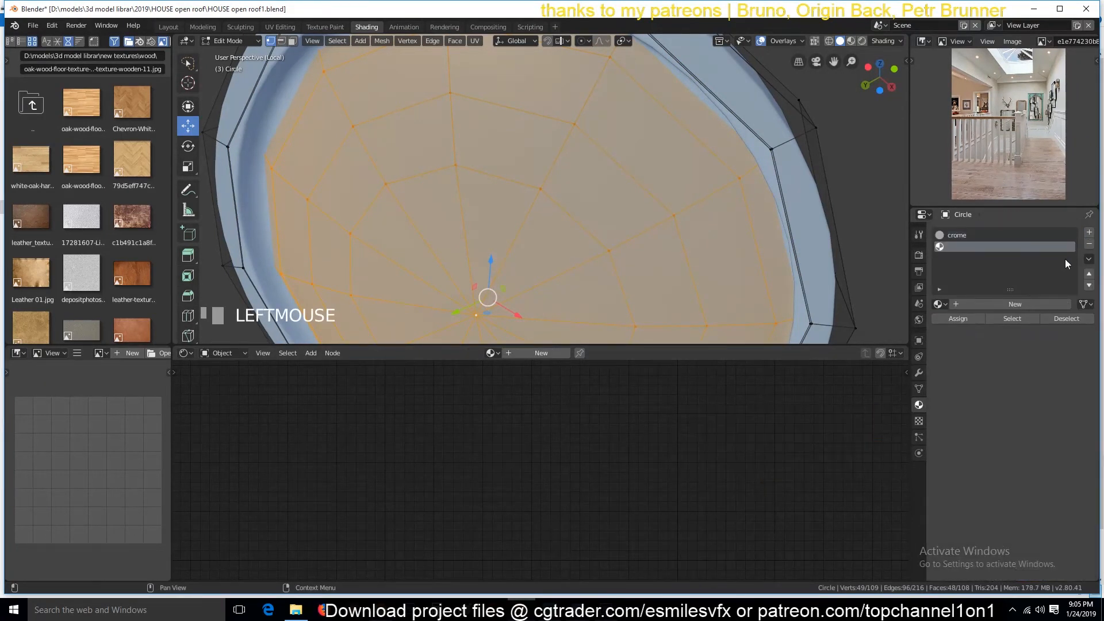
pyautogui.click(1030, 303)
pyautogui.doubleClick(1015, 303)
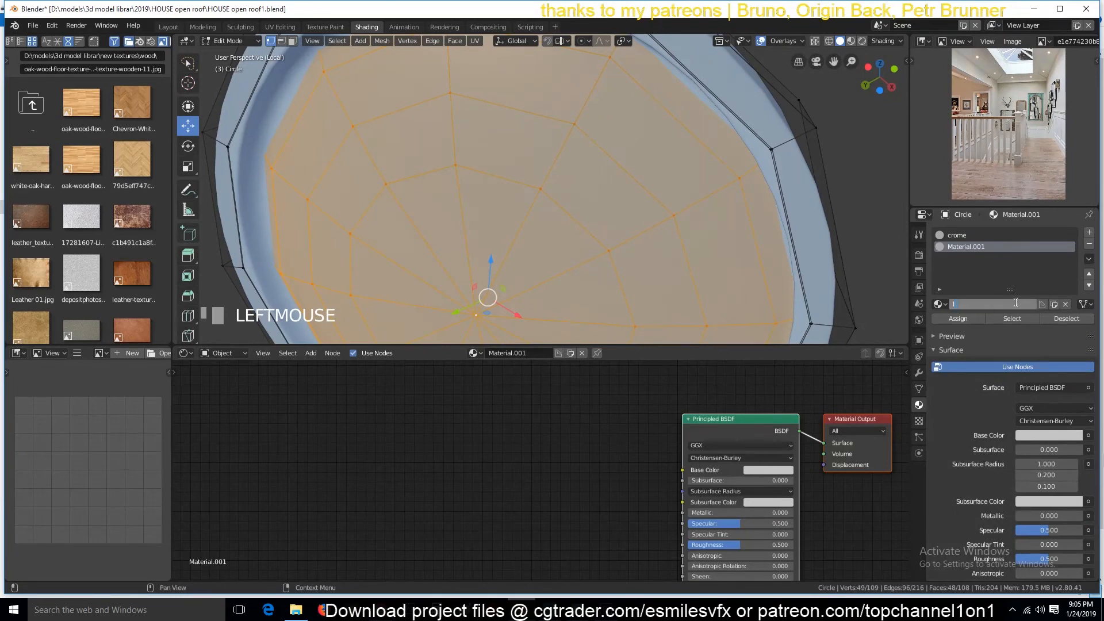
pyautogui.press('Return')
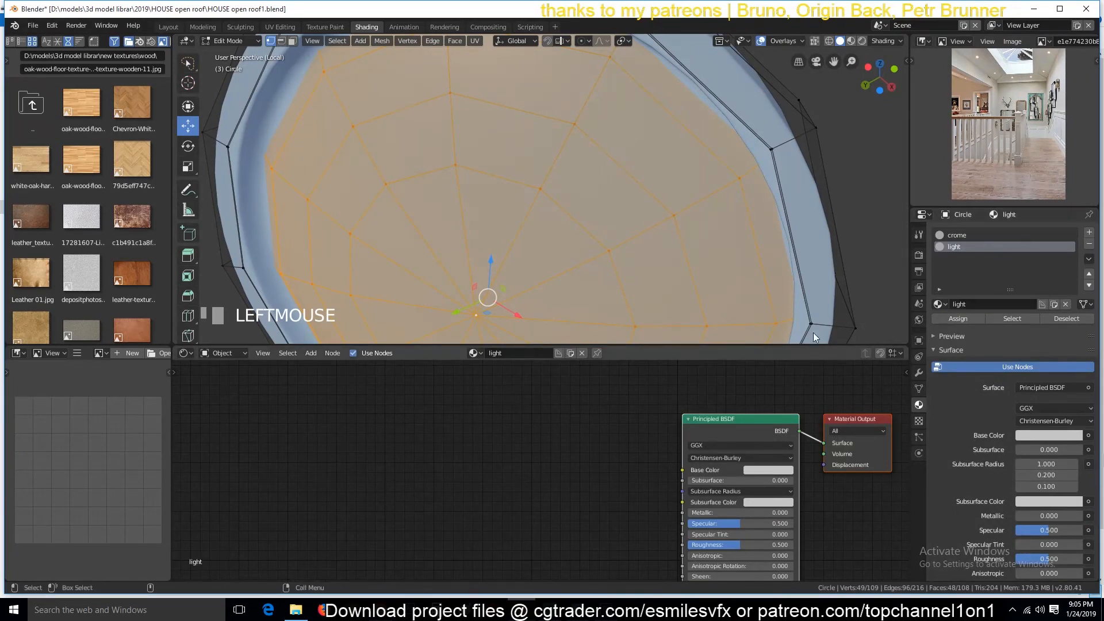
pyautogui.click(967, 320)
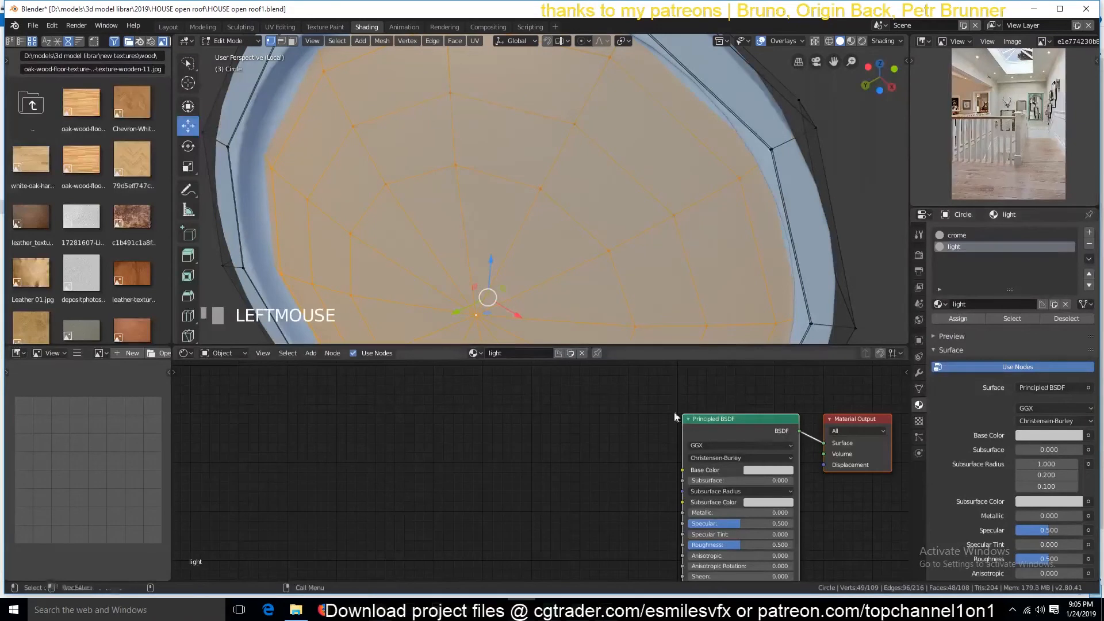
pyautogui.press('Tab')
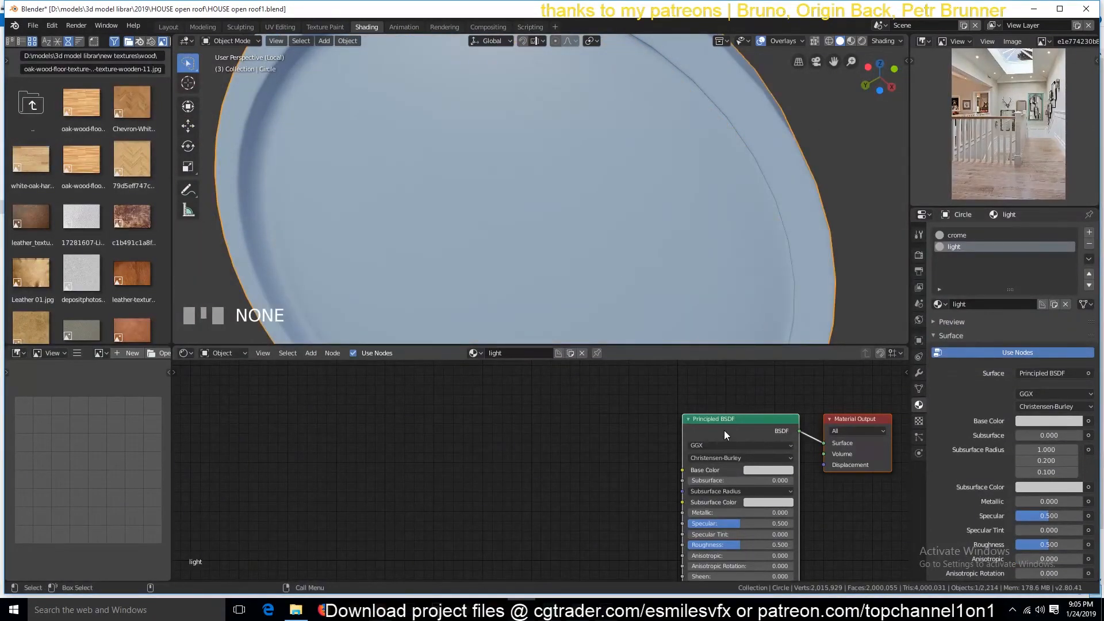
# - Replace the light material's Principled BSDF with an Emission shader coloured warm orange at R 1.000, G 0.504, B 0.273
pyautogui.moveTo(723, 430); pyautogui.dragTo(543, 426)
pyautogui.hotkey('shift', 'a')
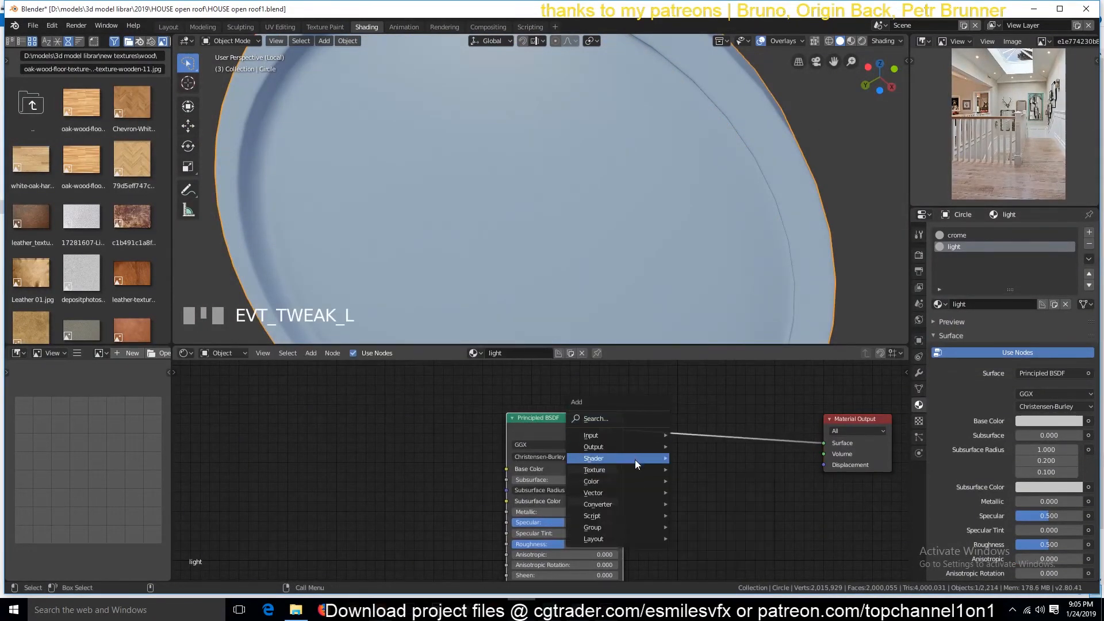
pyautogui.moveTo(635, 459)
pyautogui.click(715, 308)
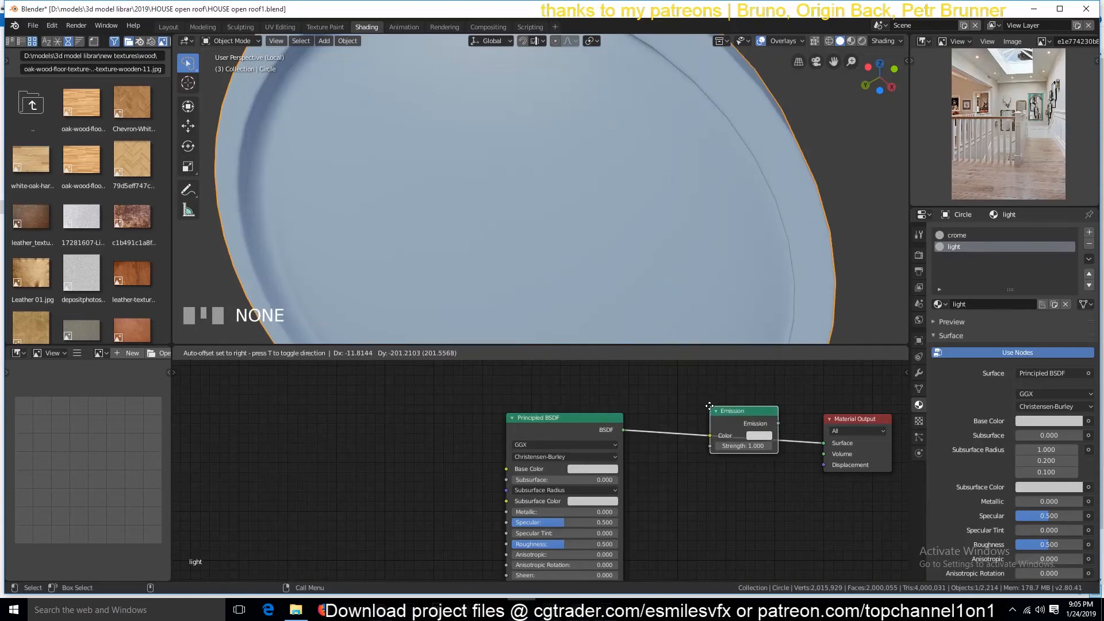
pyautogui.click(709, 409)
pyautogui.click(596, 424)
pyautogui.press('Delete')
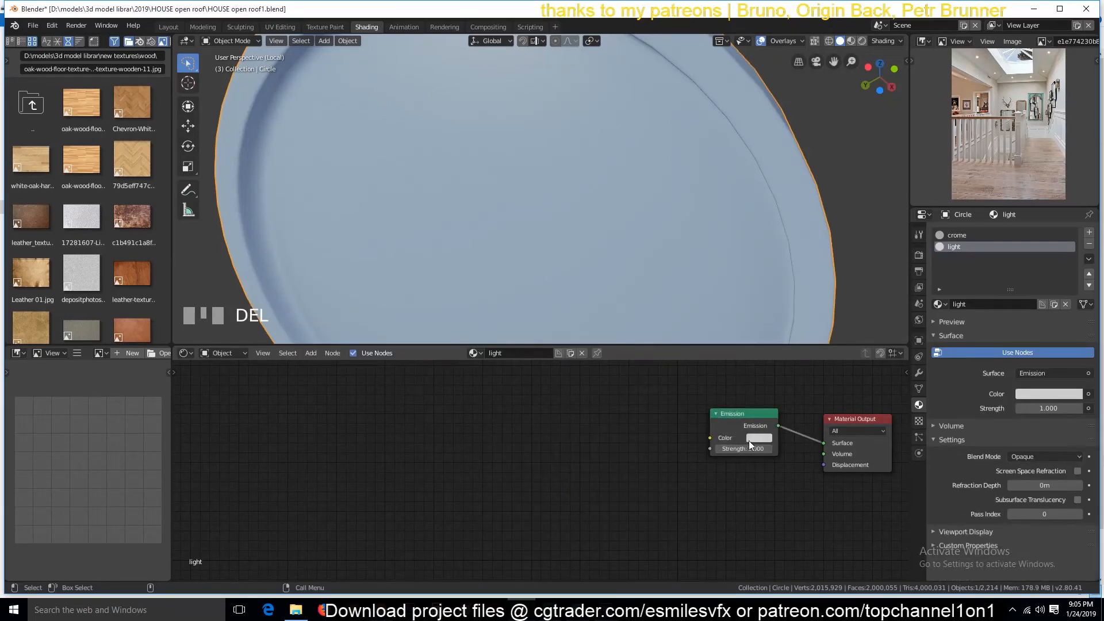
pyautogui.click(758, 438)
pyautogui.moveTo(767, 359); pyautogui.dragTo(781, 344)
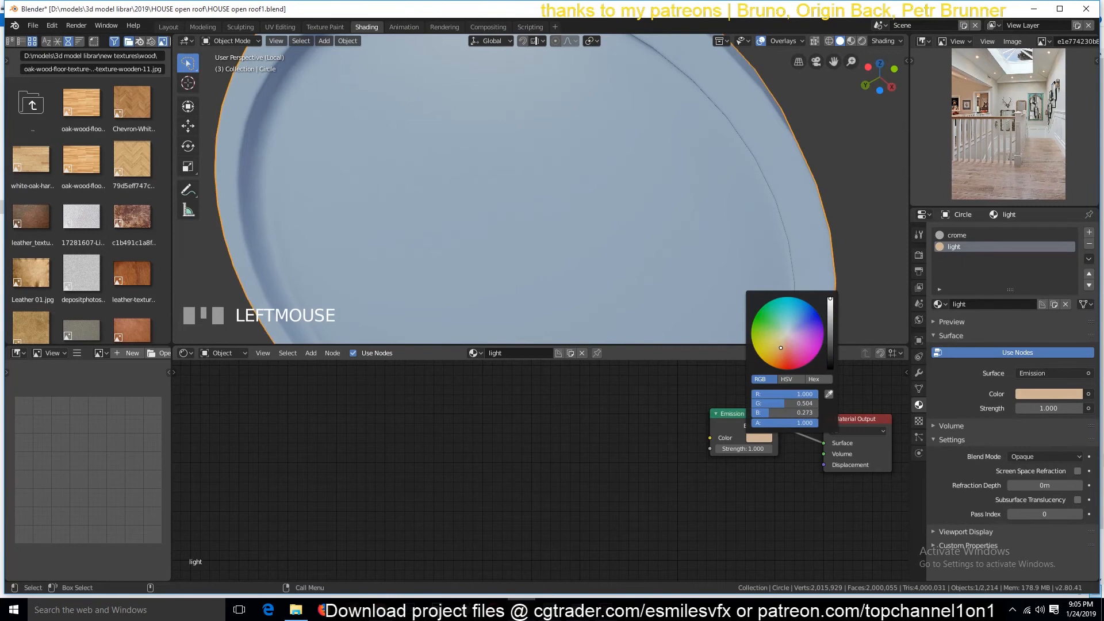
# - Set the light material's Emission strength to 20 and save the file
pyautogui.click(754, 449)
pyautogui.write('30')
pyautogui.press('Return')
pyautogui.click(748, 451)
pyautogui.write('20')
pyautogui.press('Return')
pyautogui.hotkey('ctrl', 's')
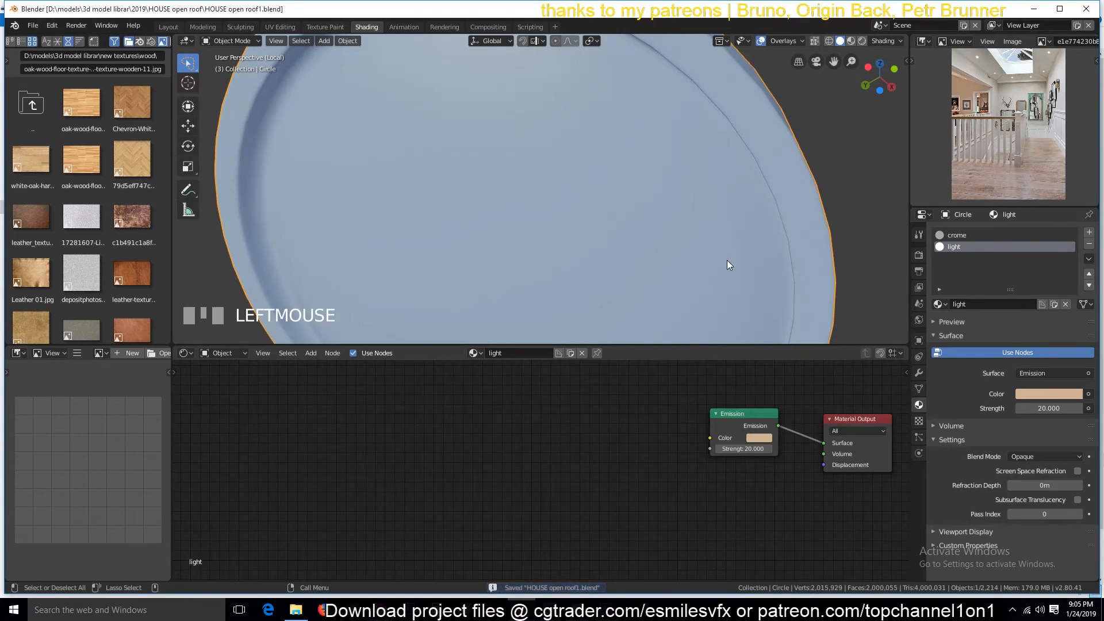
# - Leave local view with nothing selected, and show the scene through the camera in rendered shading without overlays
pyautogui.press('KP_0')
pyautogui.press('KP_Divide')
pyautogui.press('KP_0')
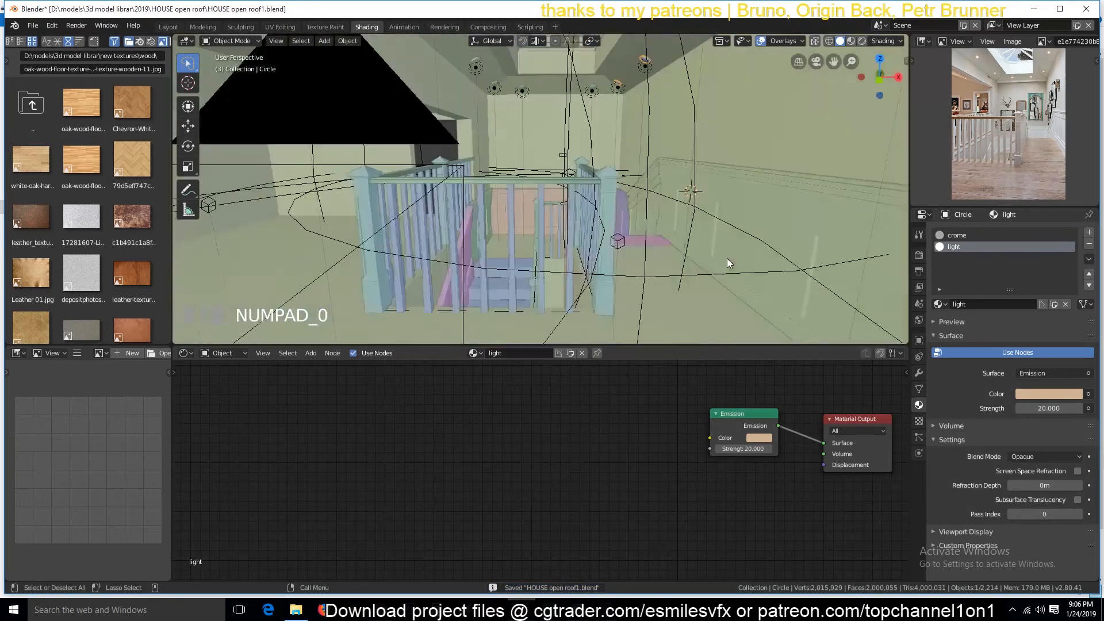
pyautogui.hotkey('alt', 'a')
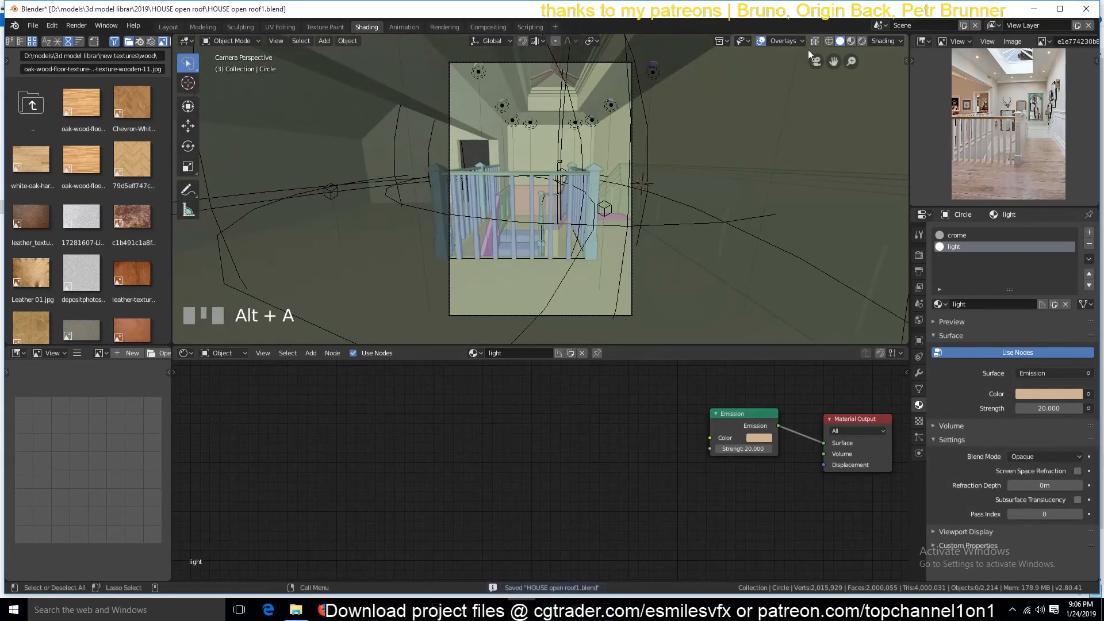
pyautogui.click(852, 41)
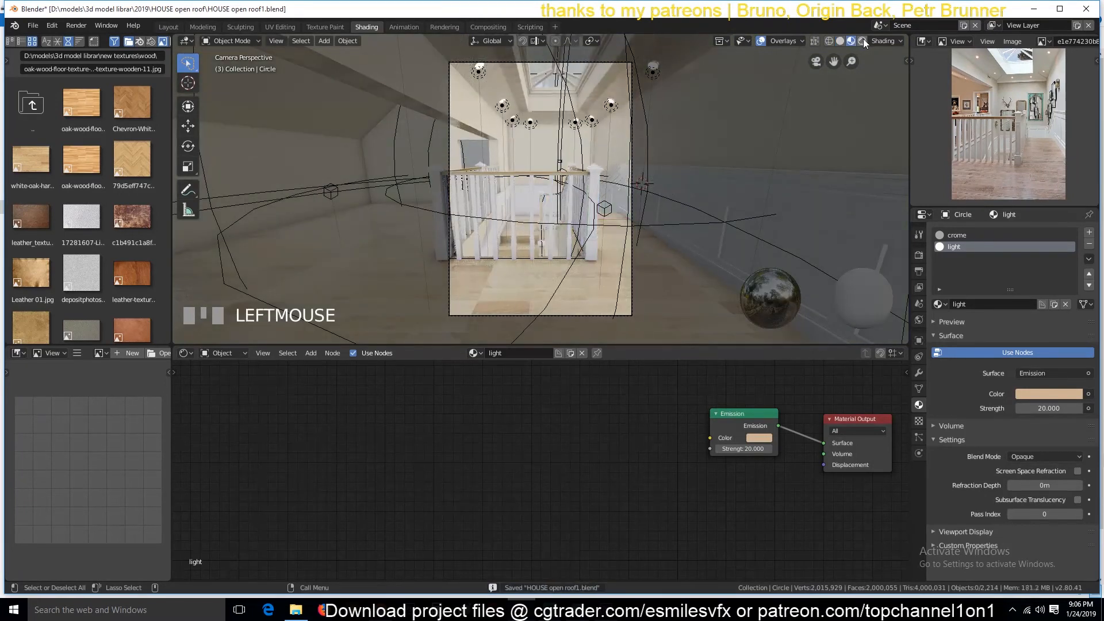
pyautogui.click(863, 41)
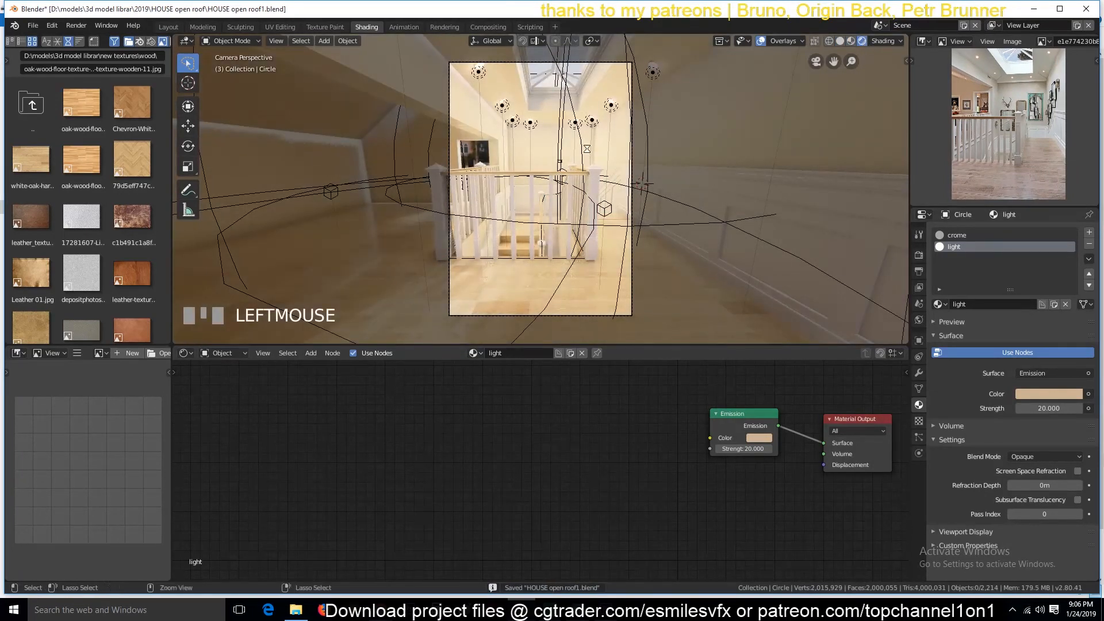
pyautogui.click(761, 41)
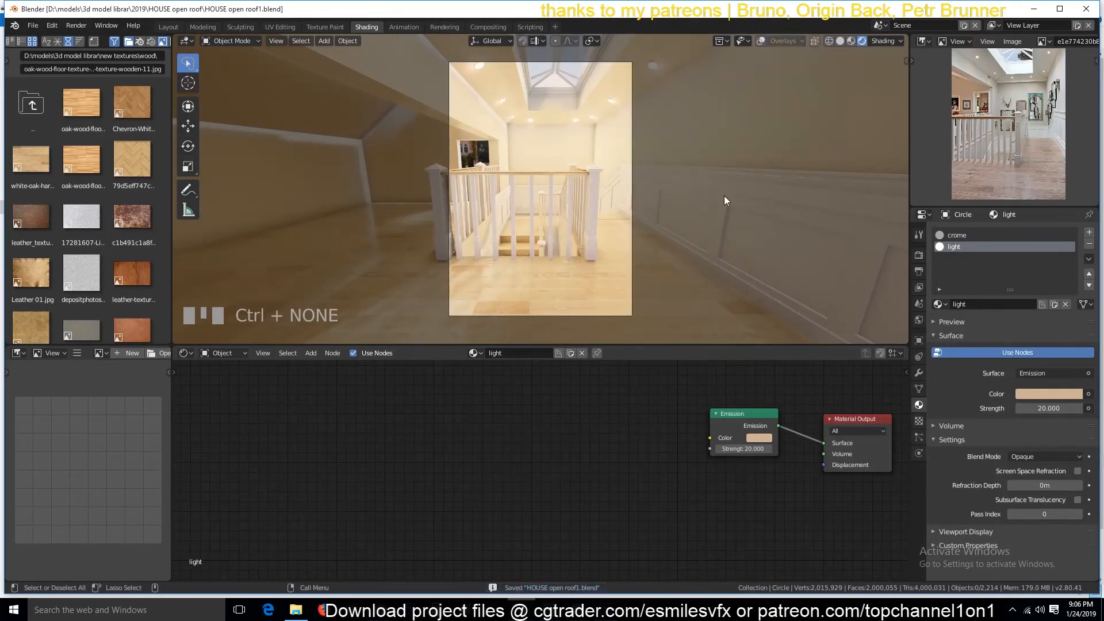
# - Set the light material's Emission strength to 10, trying 5 for comparison, and save the file
pyautogui.click(755, 447)
pyautogui.write('10')
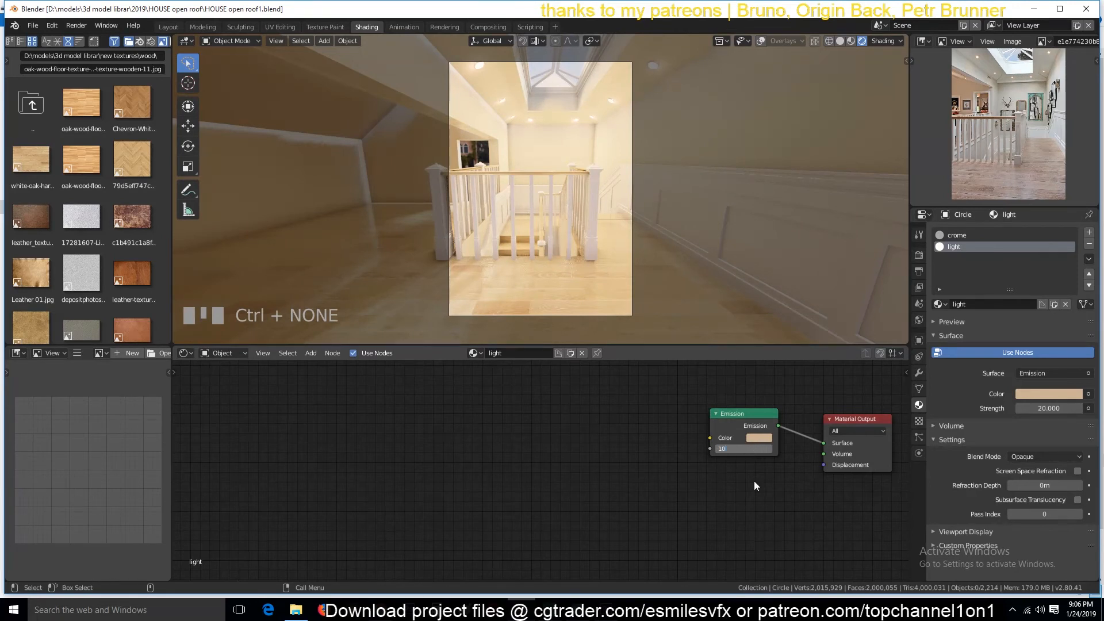
pyautogui.click(754, 481)
pyautogui.click(751, 448)
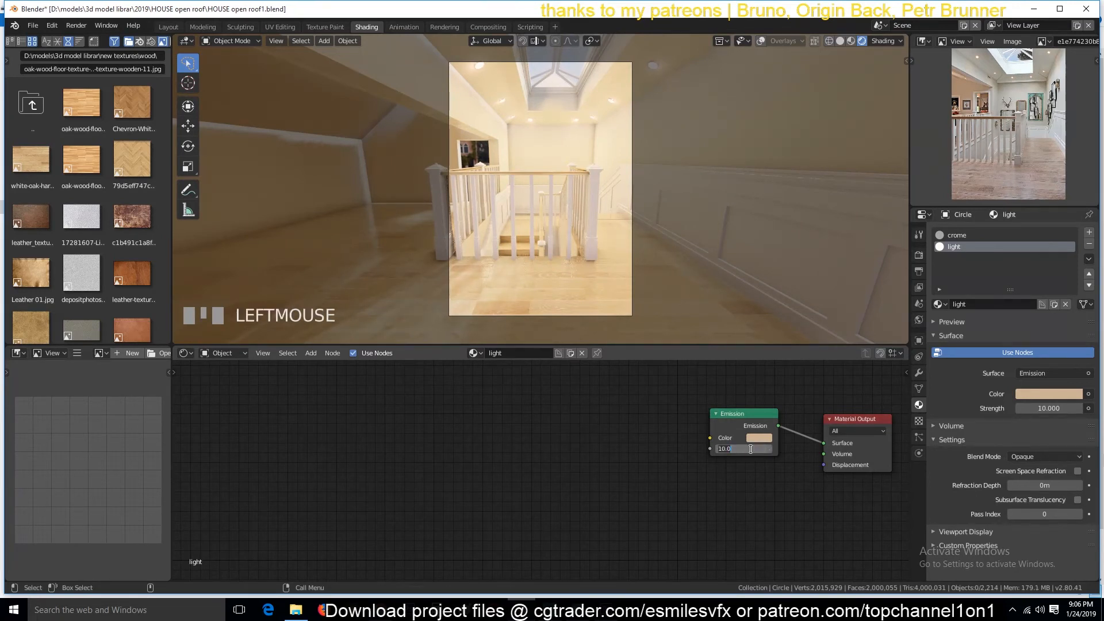
pyautogui.write('5')
pyautogui.click(759, 467)
pyautogui.click(756, 448)
pyautogui.write('10')
pyautogui.click(762, 465)
pyautogui.hotkey('ctrl', 's')
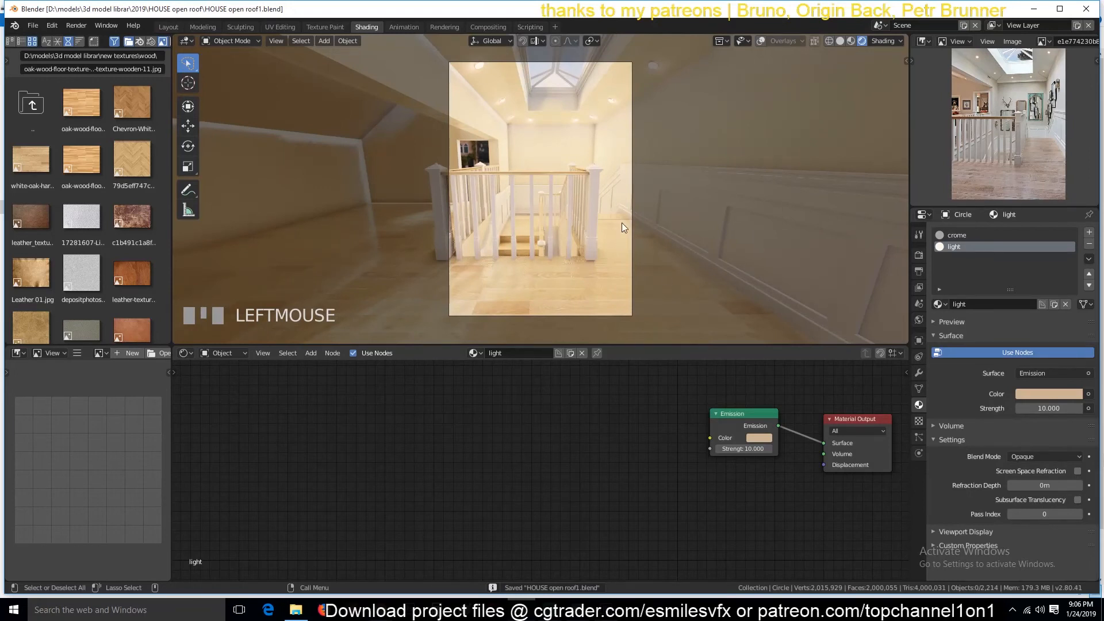
# - Check the colour settings of the wall's glass, white wood.002 and white wood.001 materials, and save the file
pyautogui.scroll(-1, 622, 222)
pyautogui.click(781, 147)
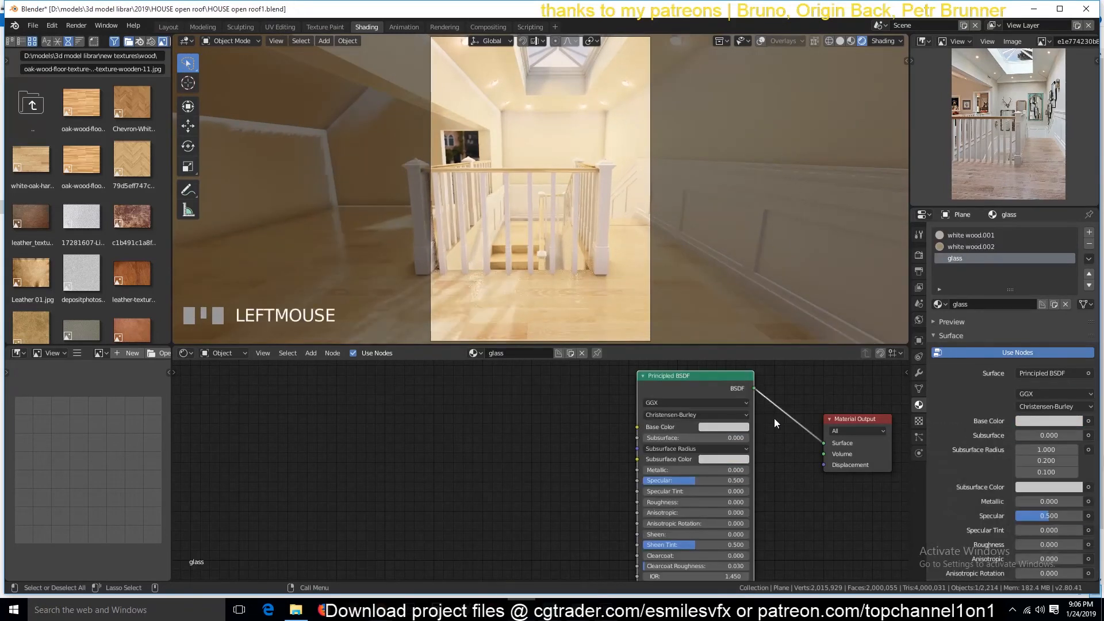
pyautogui.click(741, 431)
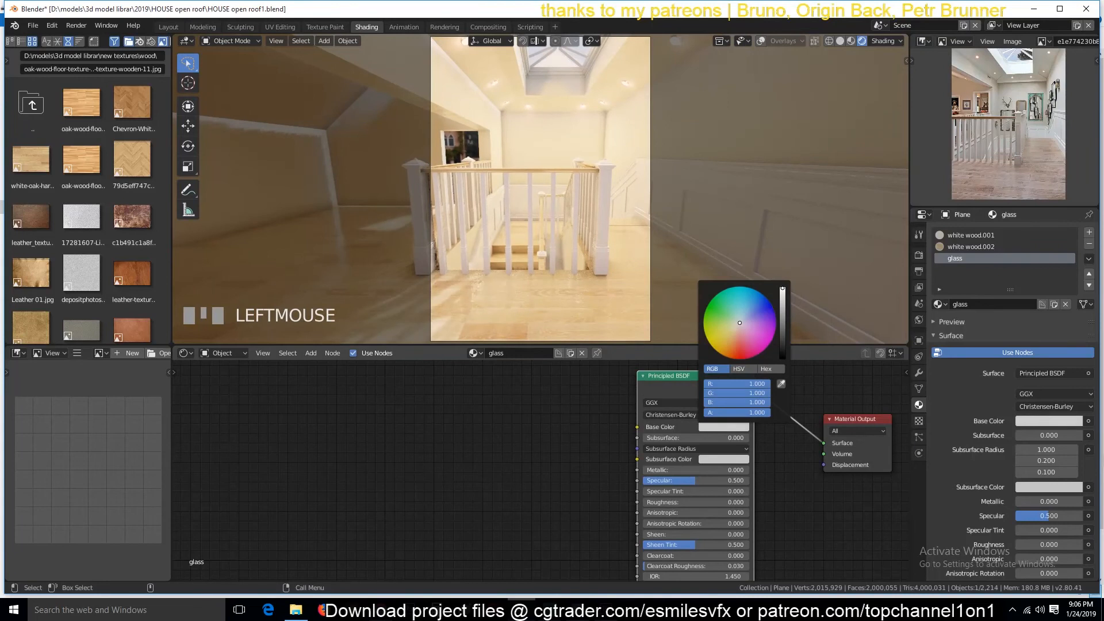
pyautogui.click(808, 125)
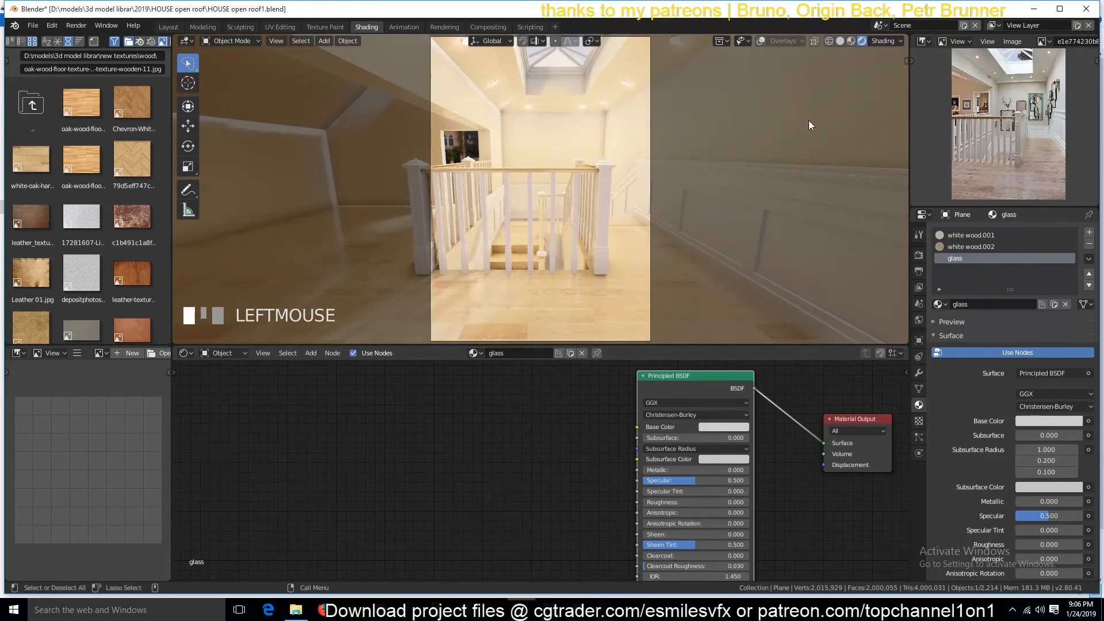
pyautogui.click(971, 246)
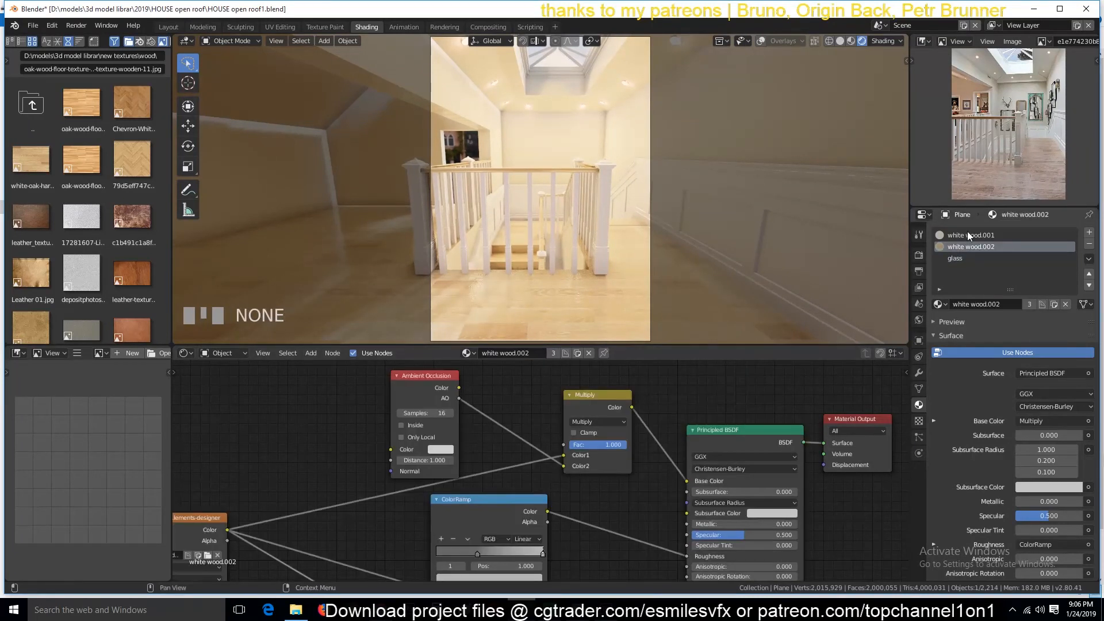
pyautogui.click(968, 235)
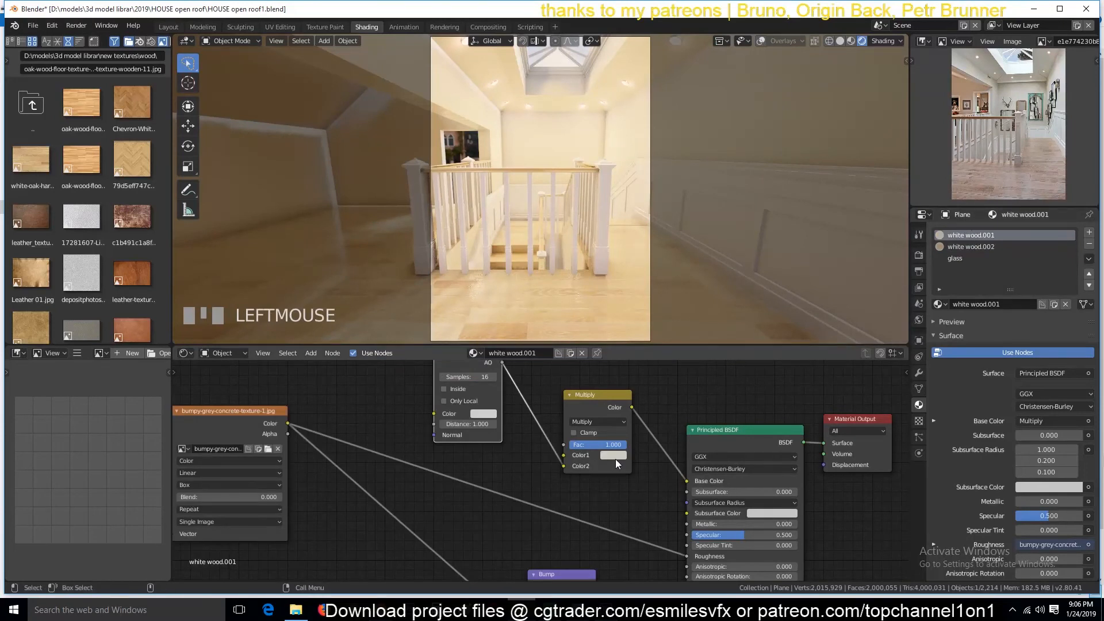
pyautogui.click(616, 459)
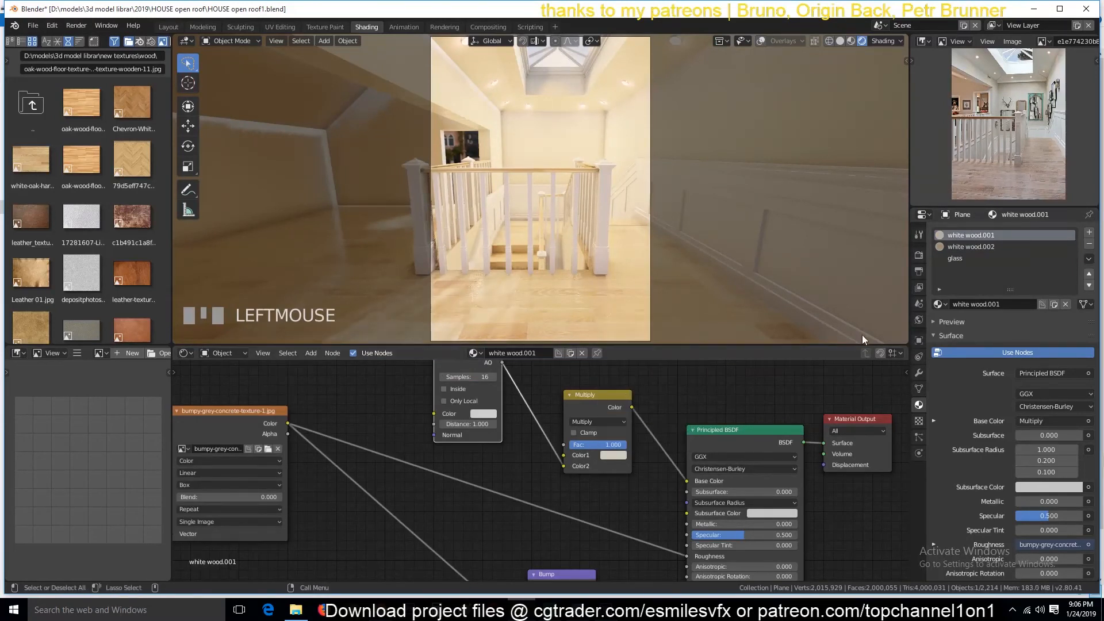
pyautogui.hotkey('ctrl', 's')
# - Bake the Eevee indirect lighting again and save the file
pyautogui.click(918, 254)
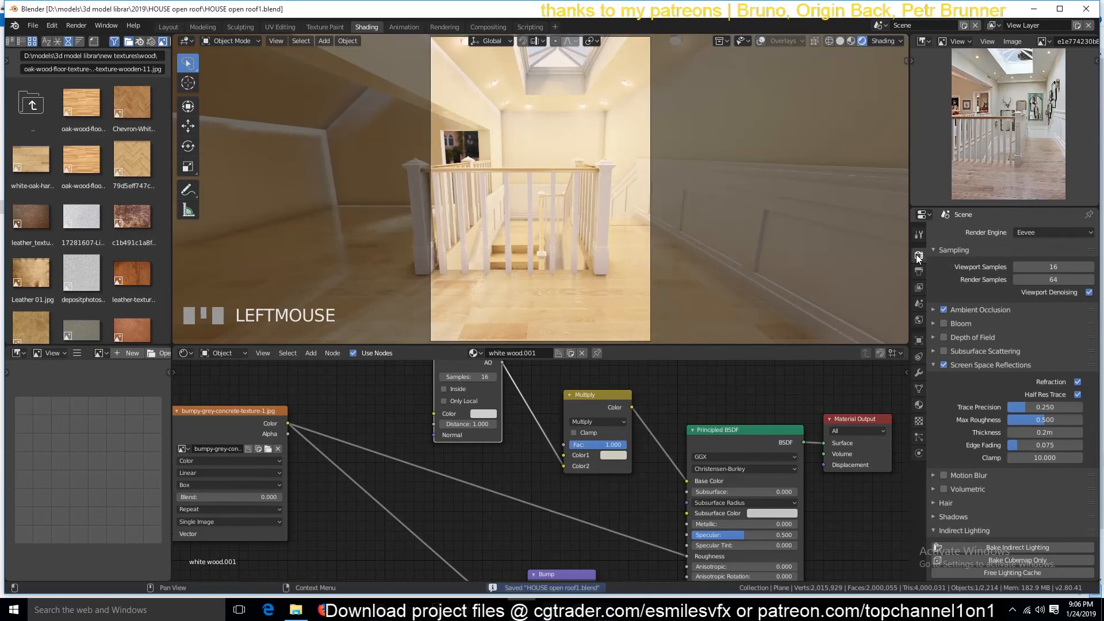
pyautogui.click(968, 368)
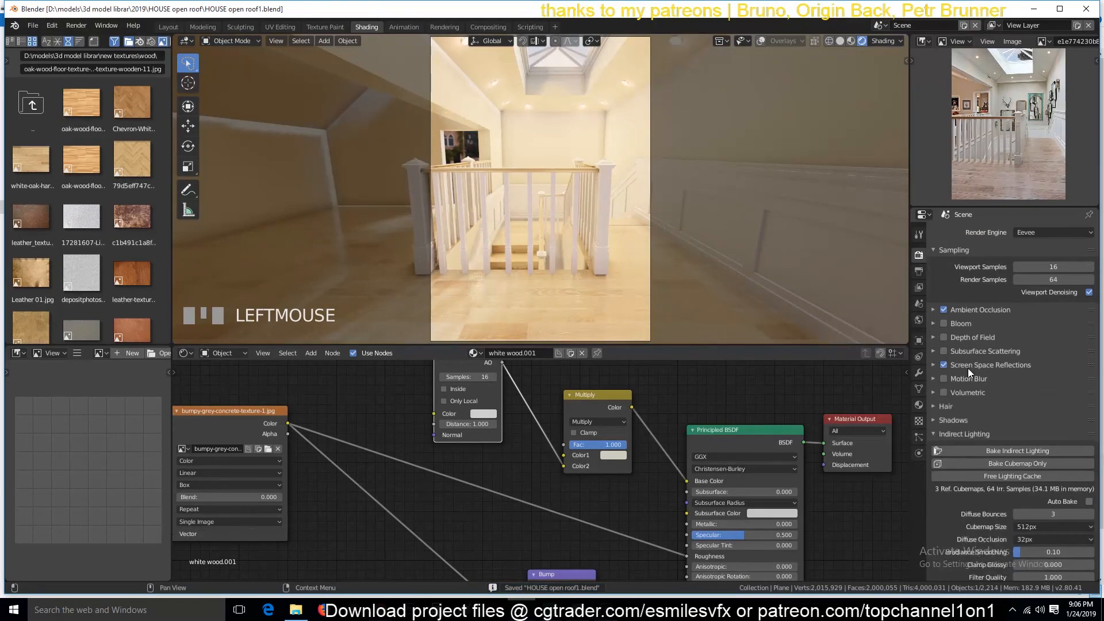
pyautogui.click(974, 451)
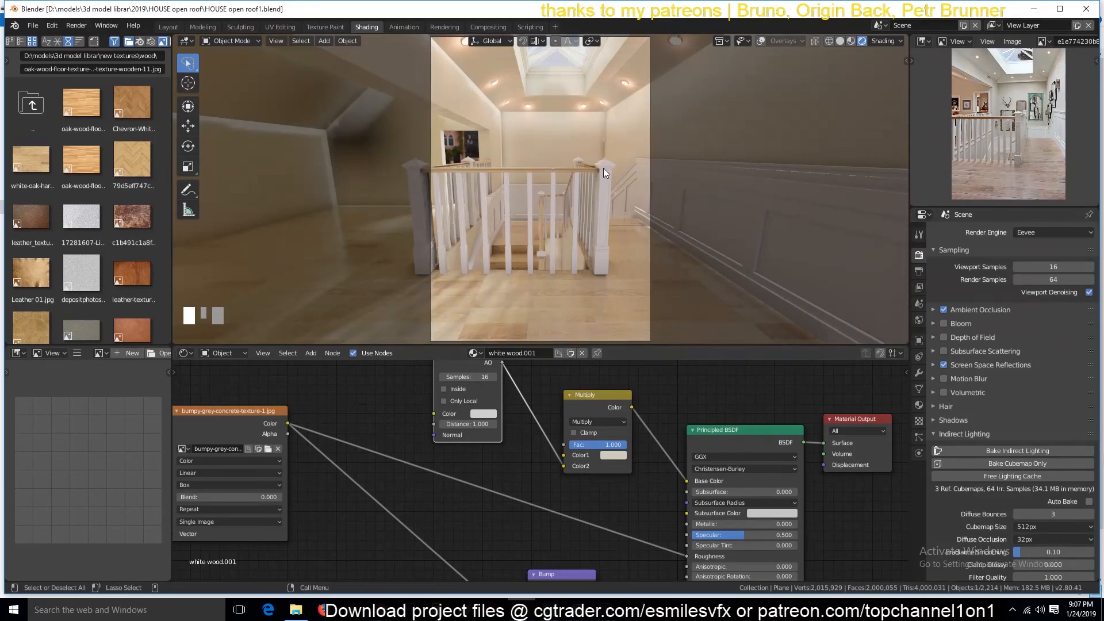
pyautogui.scroll(-2, 602, 168)
pyautogui.hotkey('ctrl', 's')
# - Examine the baked lighting on the railing, staircase and wall panels from several angles, return to the camera view, and save
pyautogui.scroll(2, 603, 168)
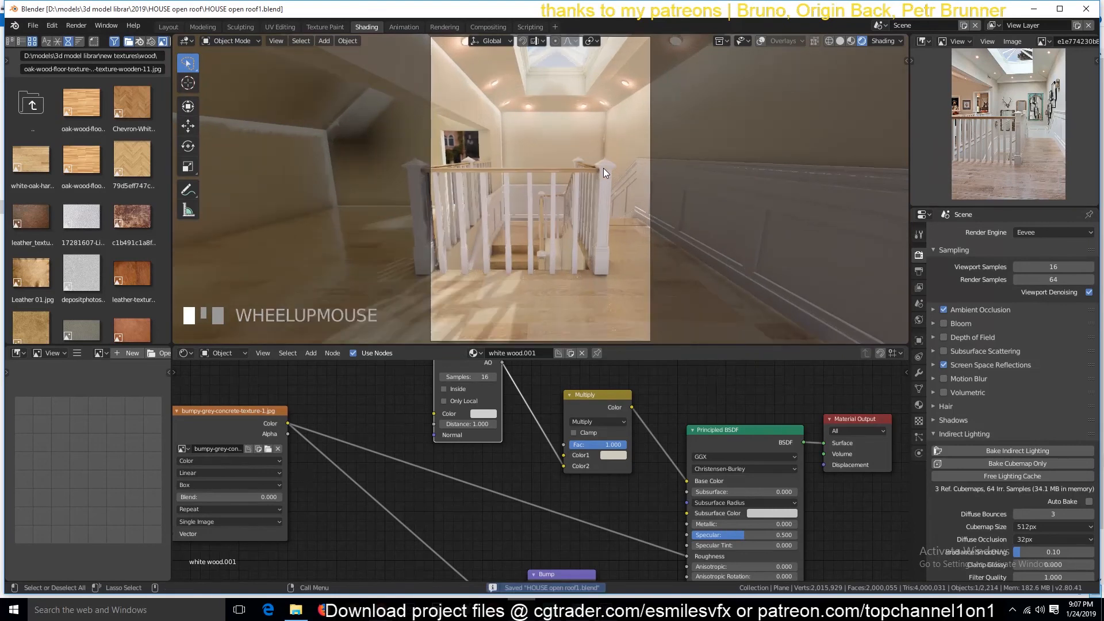
pyautogui.scroll(1, 603, 168)
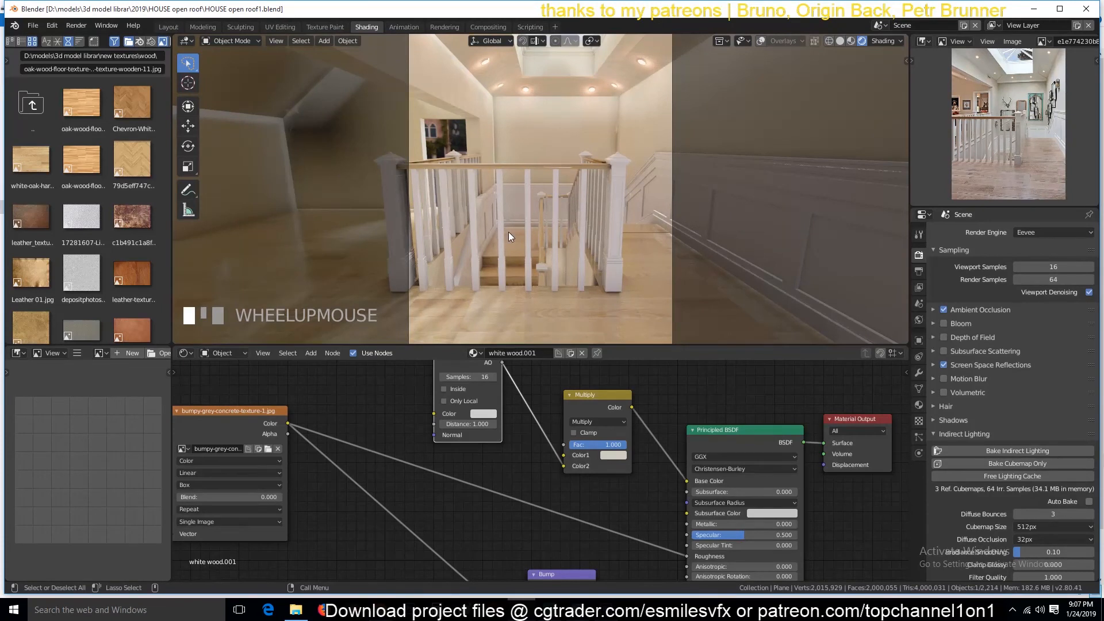
pyautogui.moveTo(532, 232); pyautogui.dragTo(551, 238, button='middle')
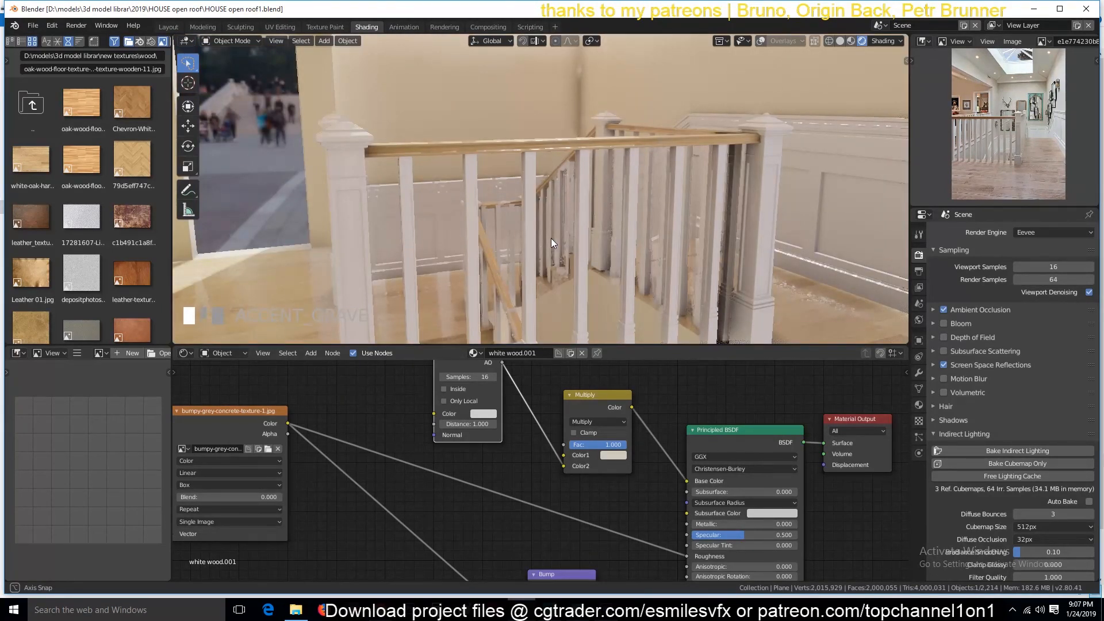
pyautogui.press('Right')
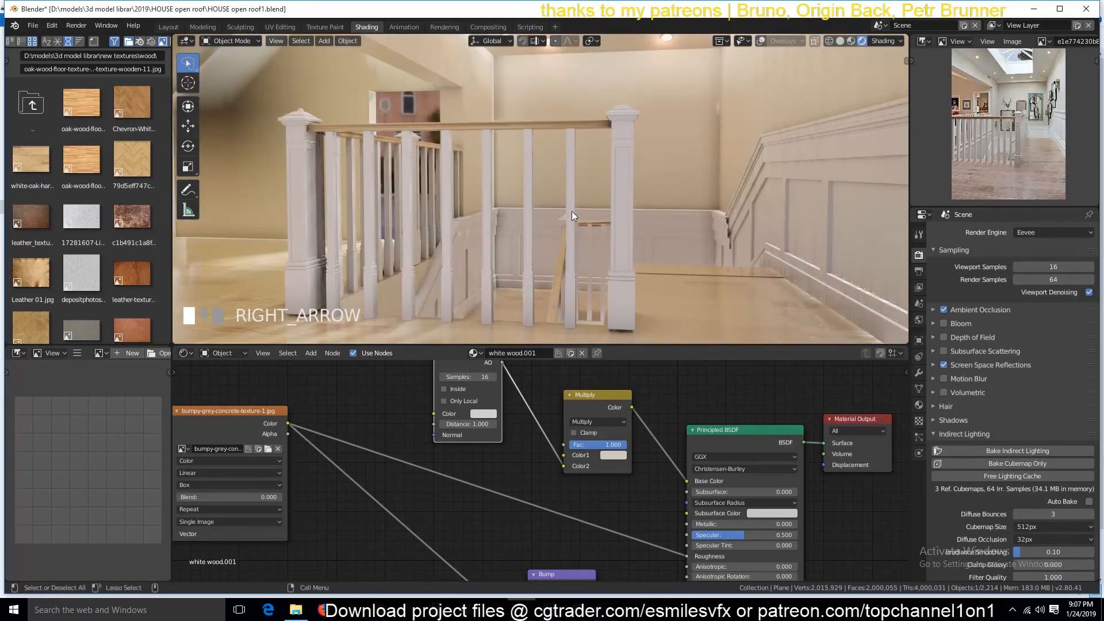
pyautogui.press('KP_0')
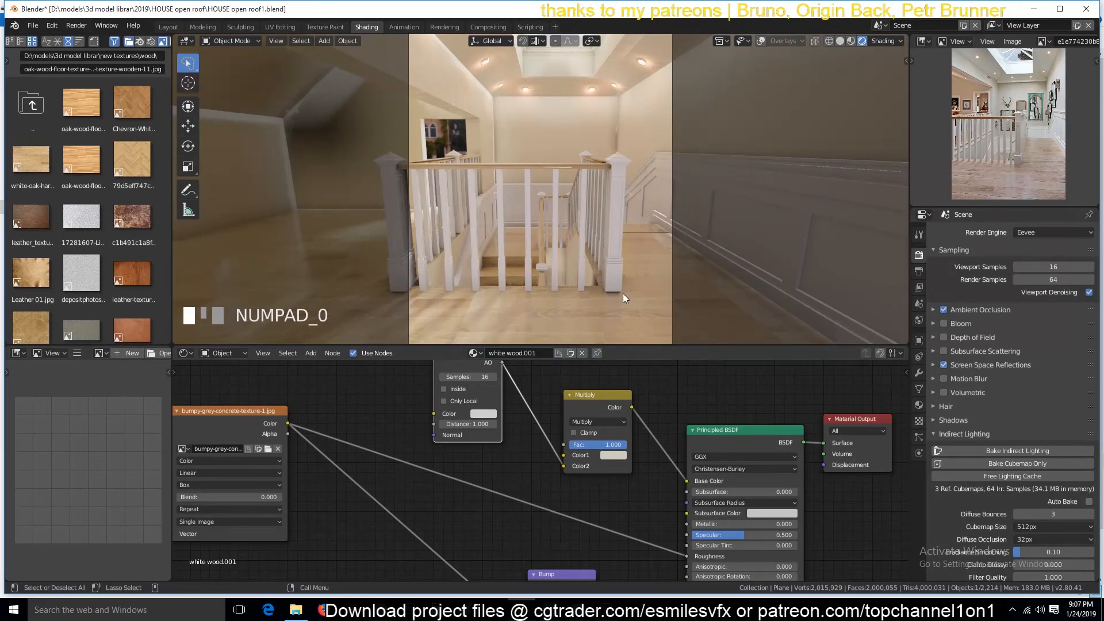
pyautogui.scroll(-2, 592, 240)
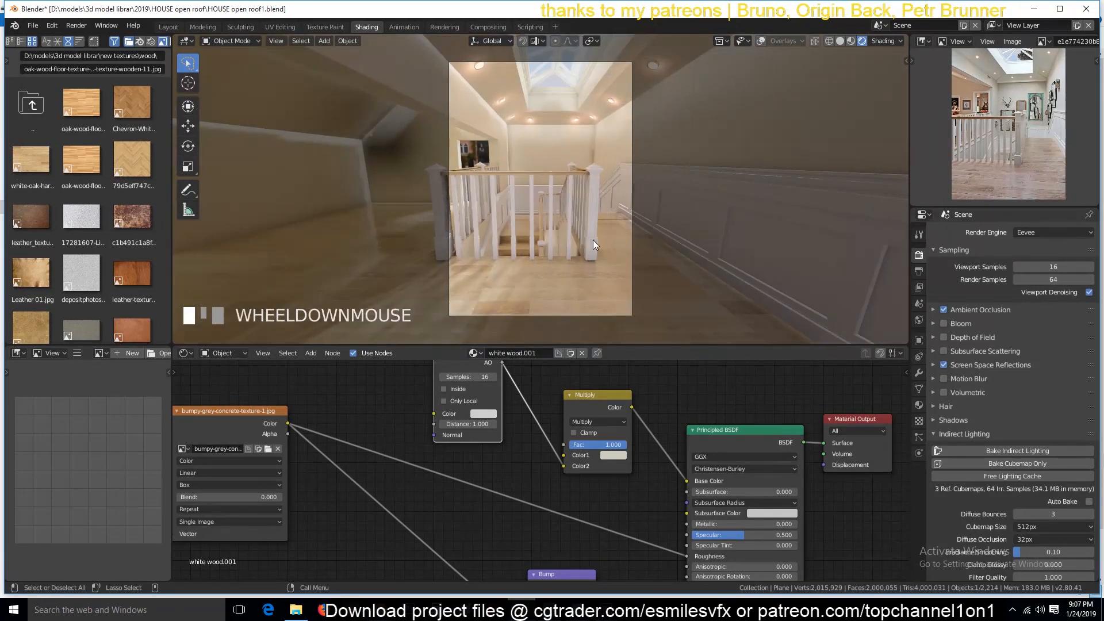
pyautogui.scroll(-2, 593, 240)
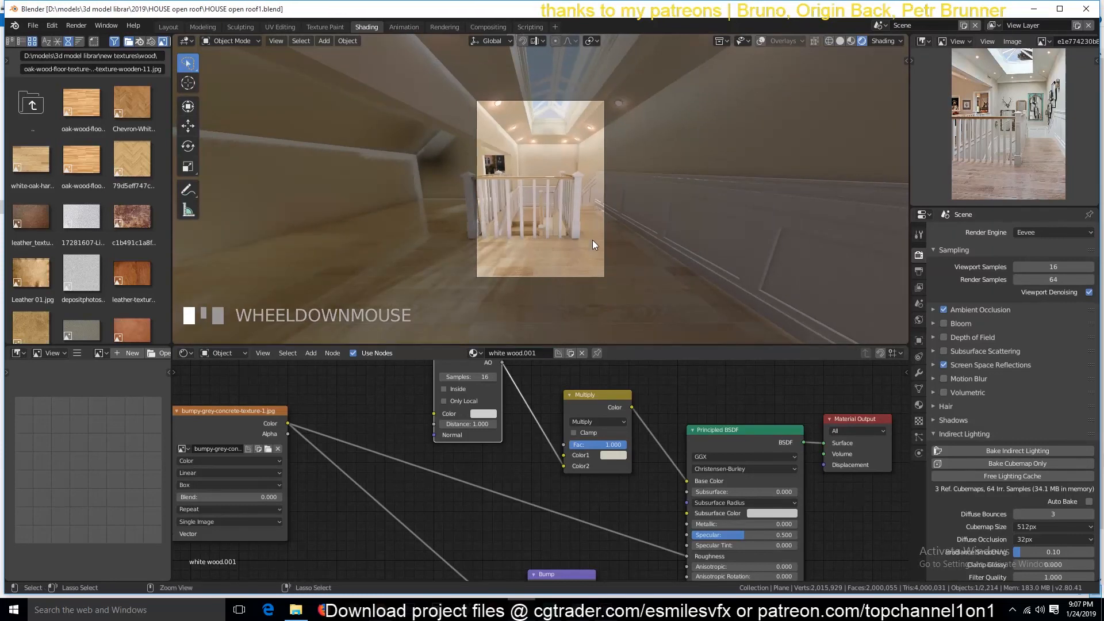
pyautogui.hotkey('ctrl', 's')
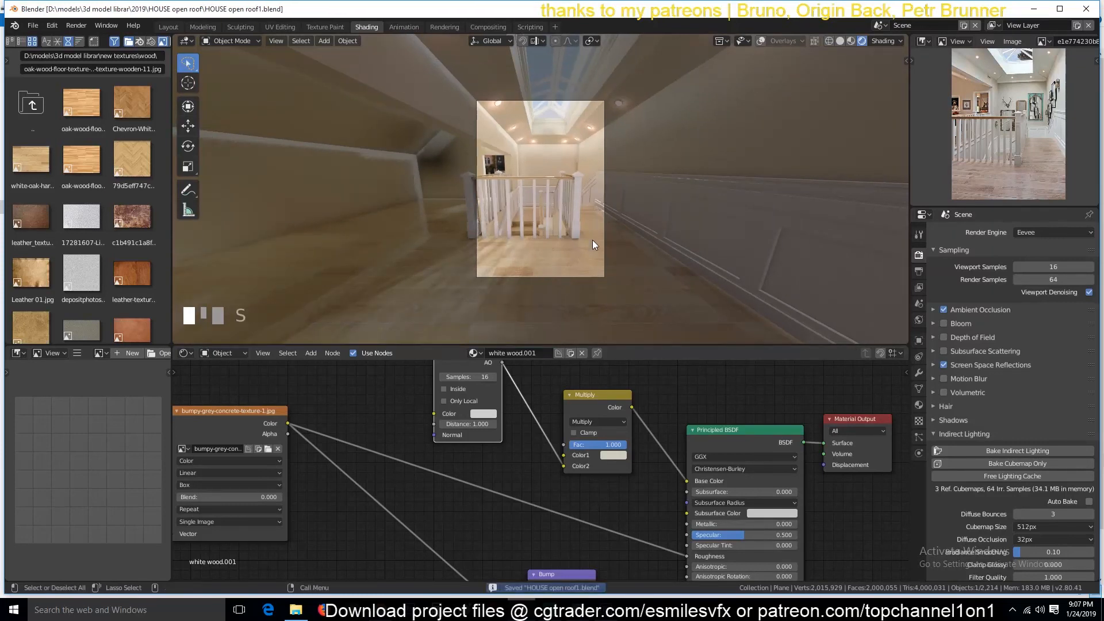
# - Select the scene camera by its frame and show the viewport overlays
pyautogui.click(579, 101)
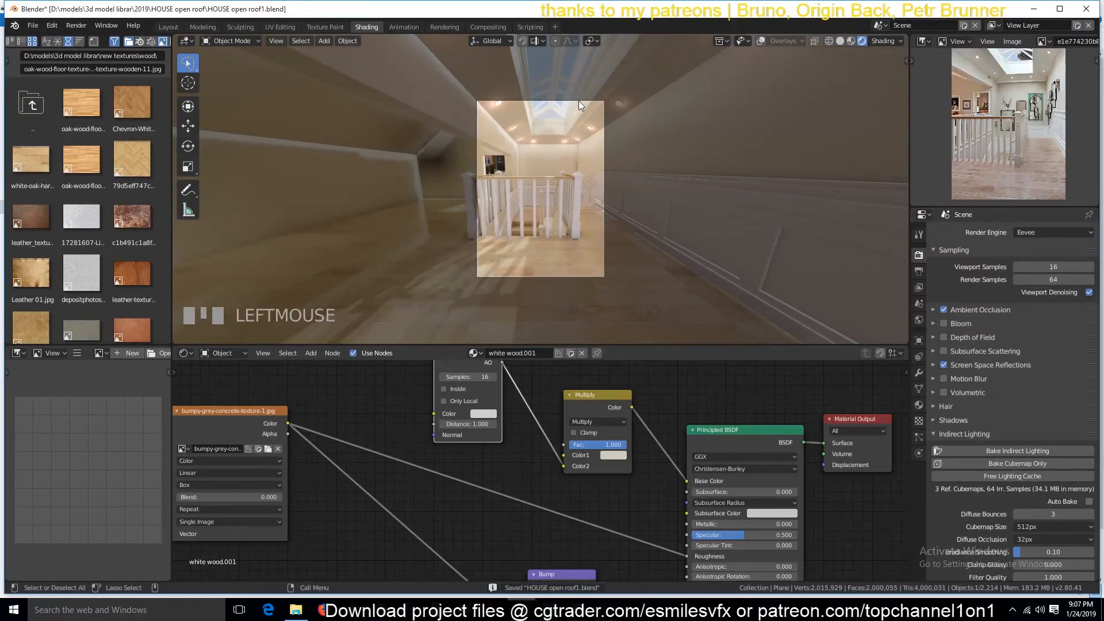
pyautogui.click(579, 102)
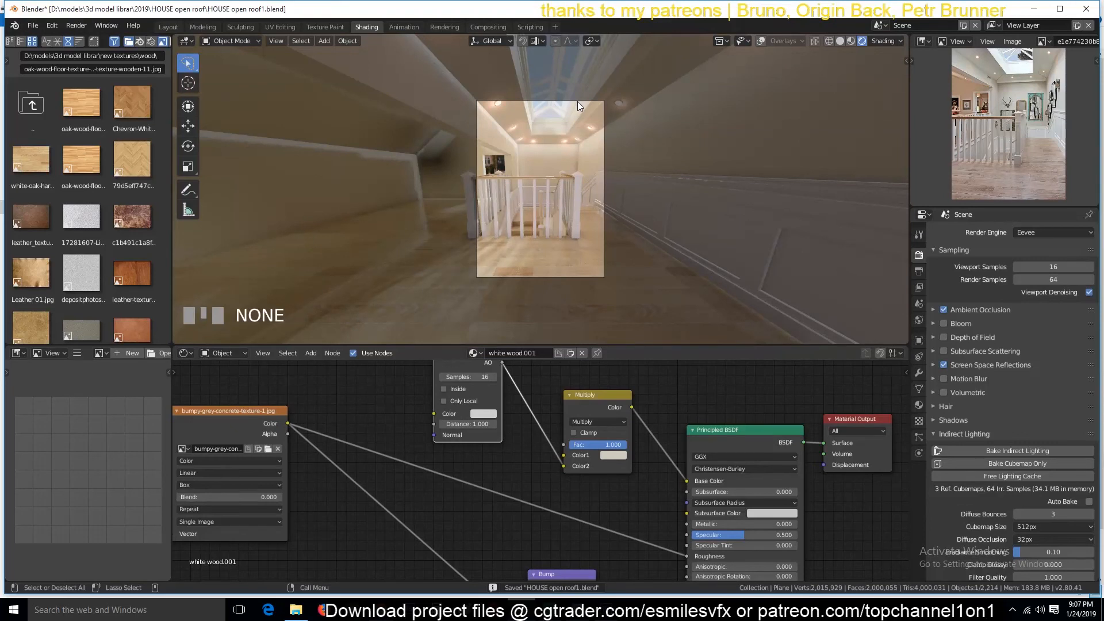
pyautogui.click(577, 101)
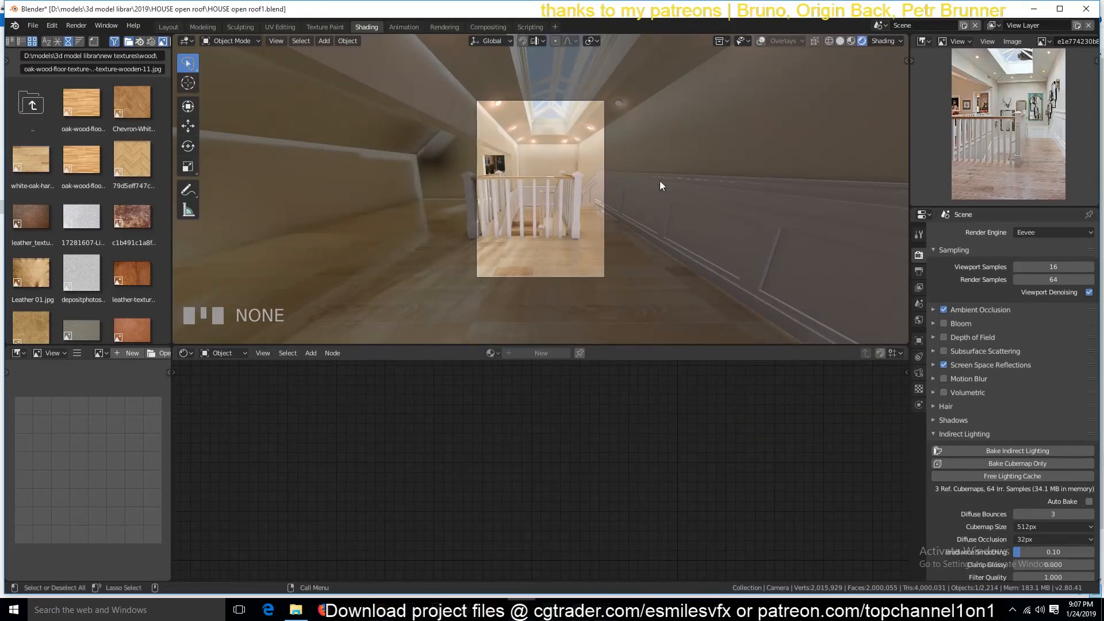
pyautogui.click(760, 41)
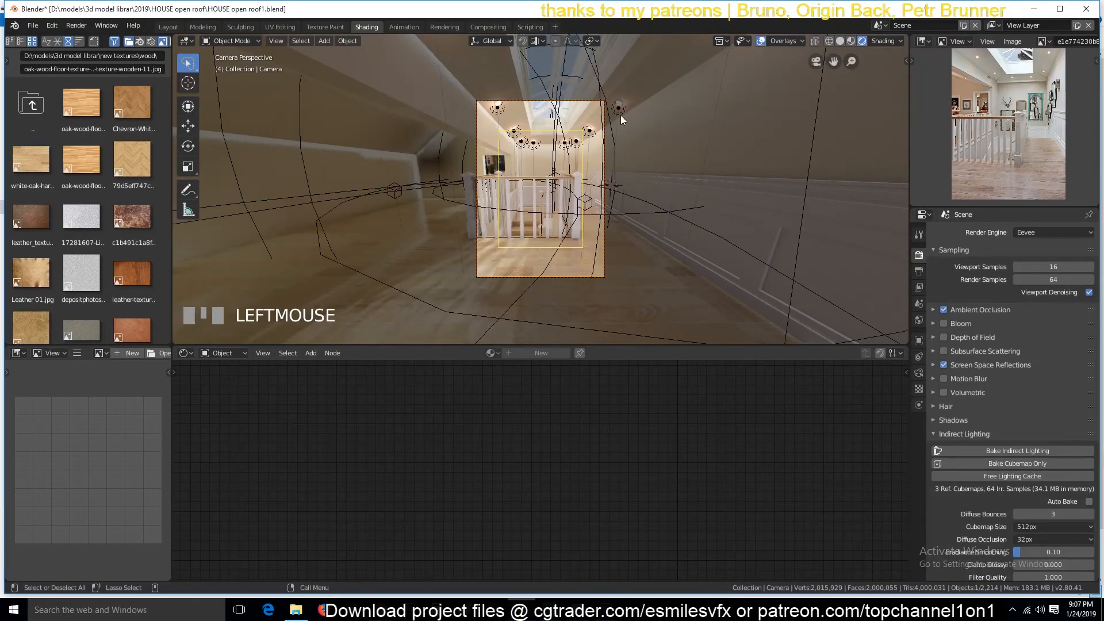
# - Set the render resolution to 1920 × 1080 px
pyautogui.click(919, 371)
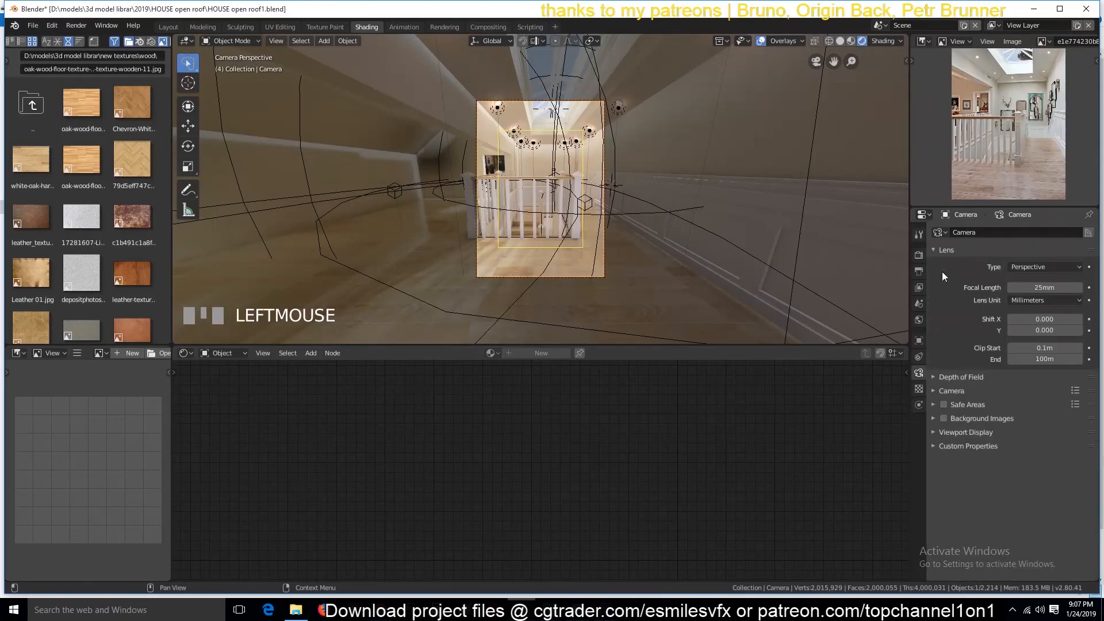
pyautogui.click(919, 270)
pyautogui.click(1049, 246)
pyautogui.write('19')
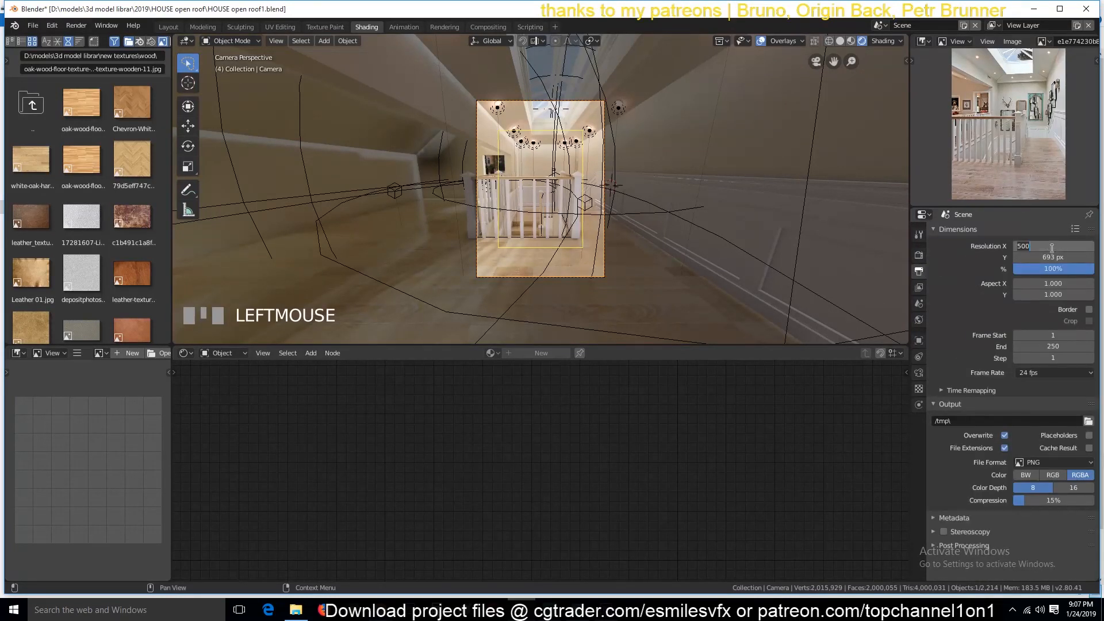
pyautogui.write('20')
pyautogui.press('Return')
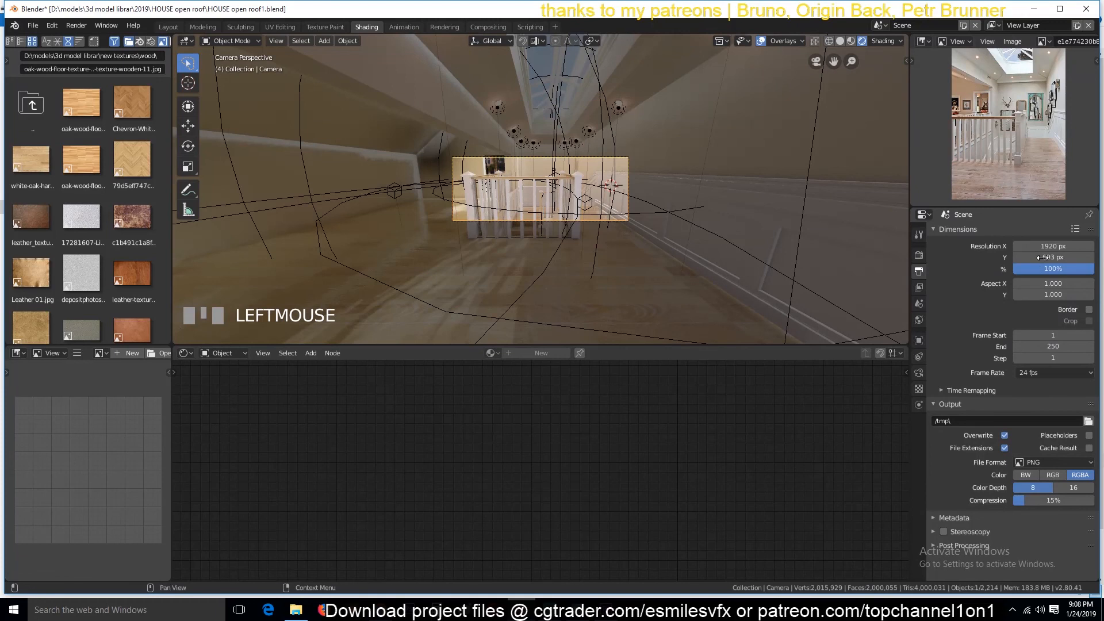
pyautogui.click(1045, 257)
pyautogui.write('0')
pyautogui.press('BackSpace')
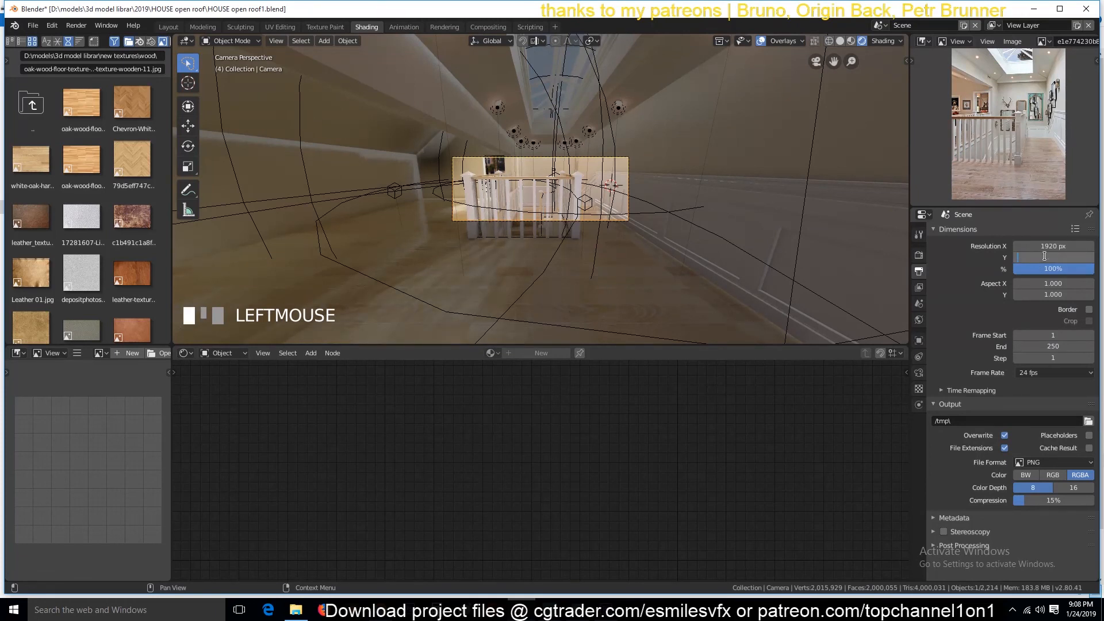
pyautogui.write('1080')
pyautogui.press('Return')
# - Move the camera slightly backward along its local Z axis to frame more of the room
pyautogui.scroll(1, 502, 173)
pyautogui.scroll(1, 547, 237)
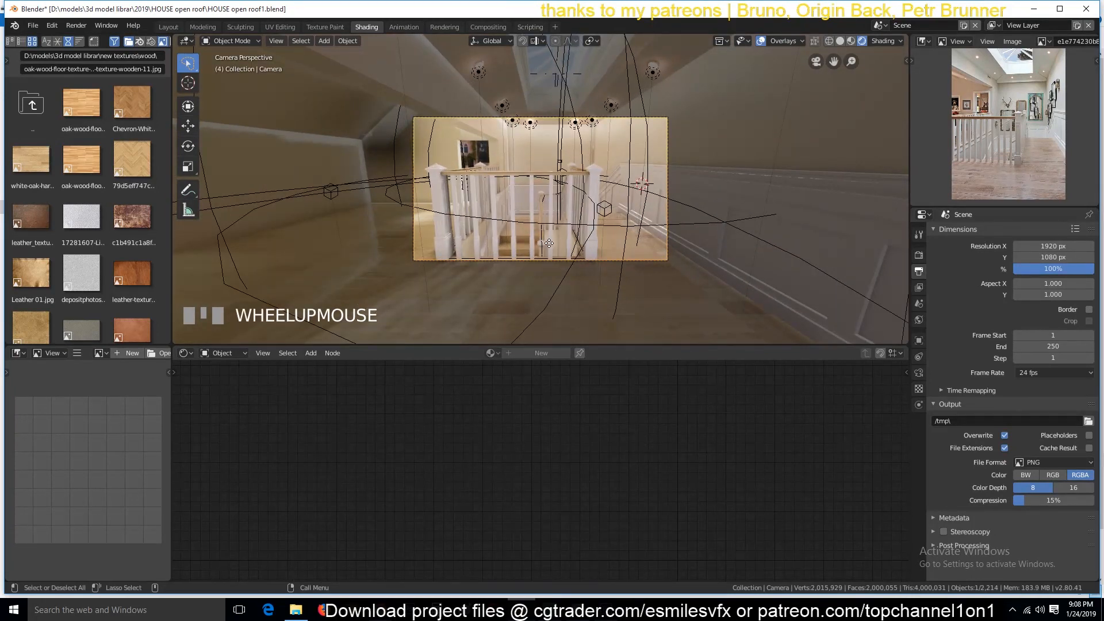
pyautogui.press('g')
pyautogui.press('z')
pyautogui.press('z')
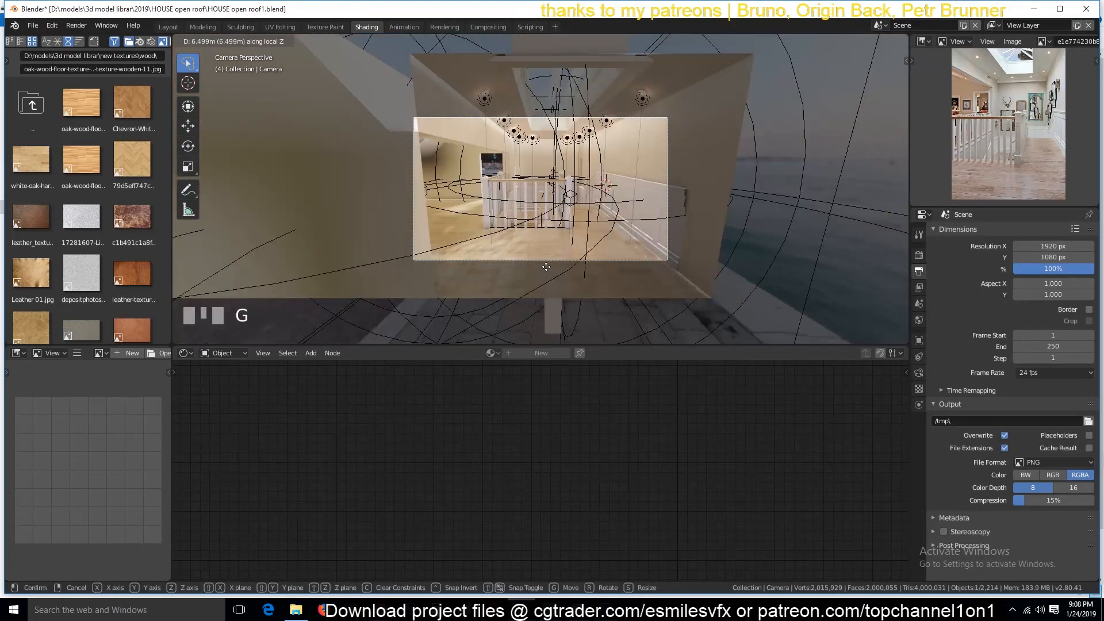
pyautogui.click(631, 260)
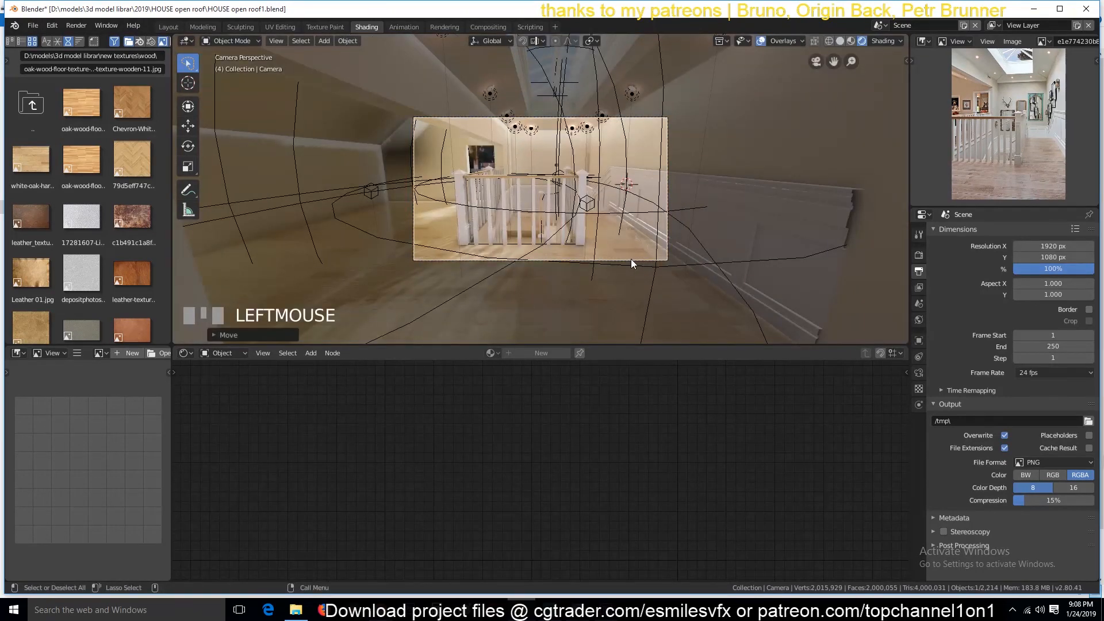
# - Tilt the camera slightly upward, hide the viewport overlays, and save the file
pyautogui.press('r')
pyautogui.click(629, 265)
pyautogui.hotkey('ctrl', 's')
pyautogui.click(761, 39)
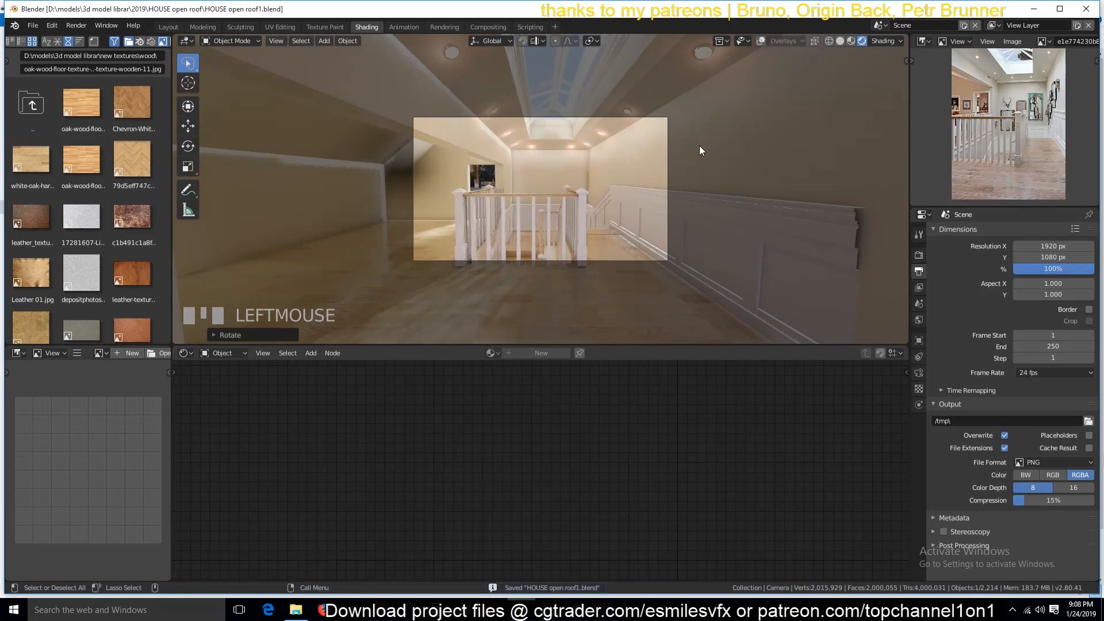
pyautogui.scroll(4, 699, 146)
pyautogui.hotkey('ctrl', 's')
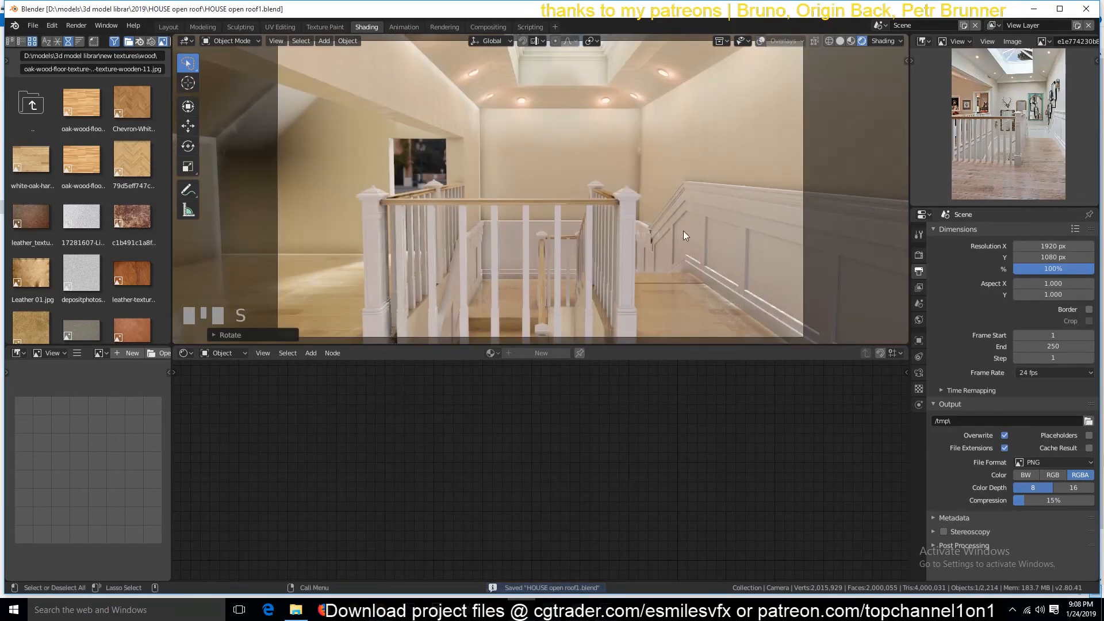